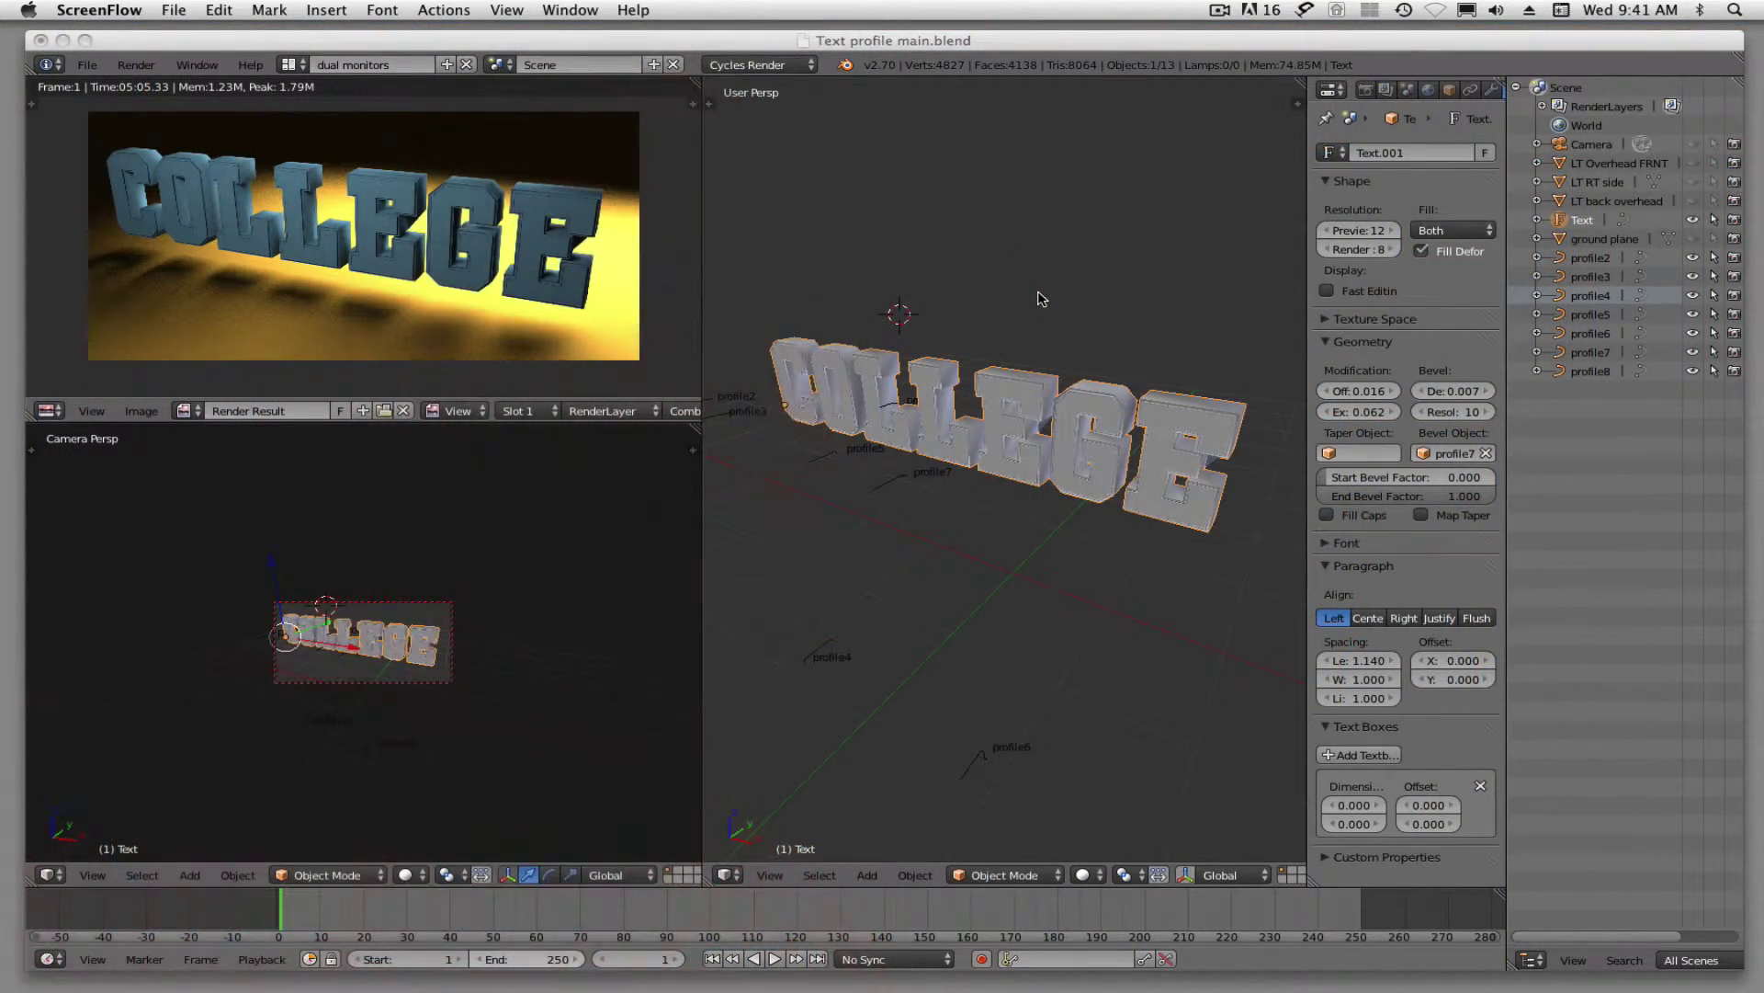
Back in Blender, clear profile7 from the COLLEGE text's Bevel Object field.
{"action": "left_click", "coordinate": [1466, 98]}
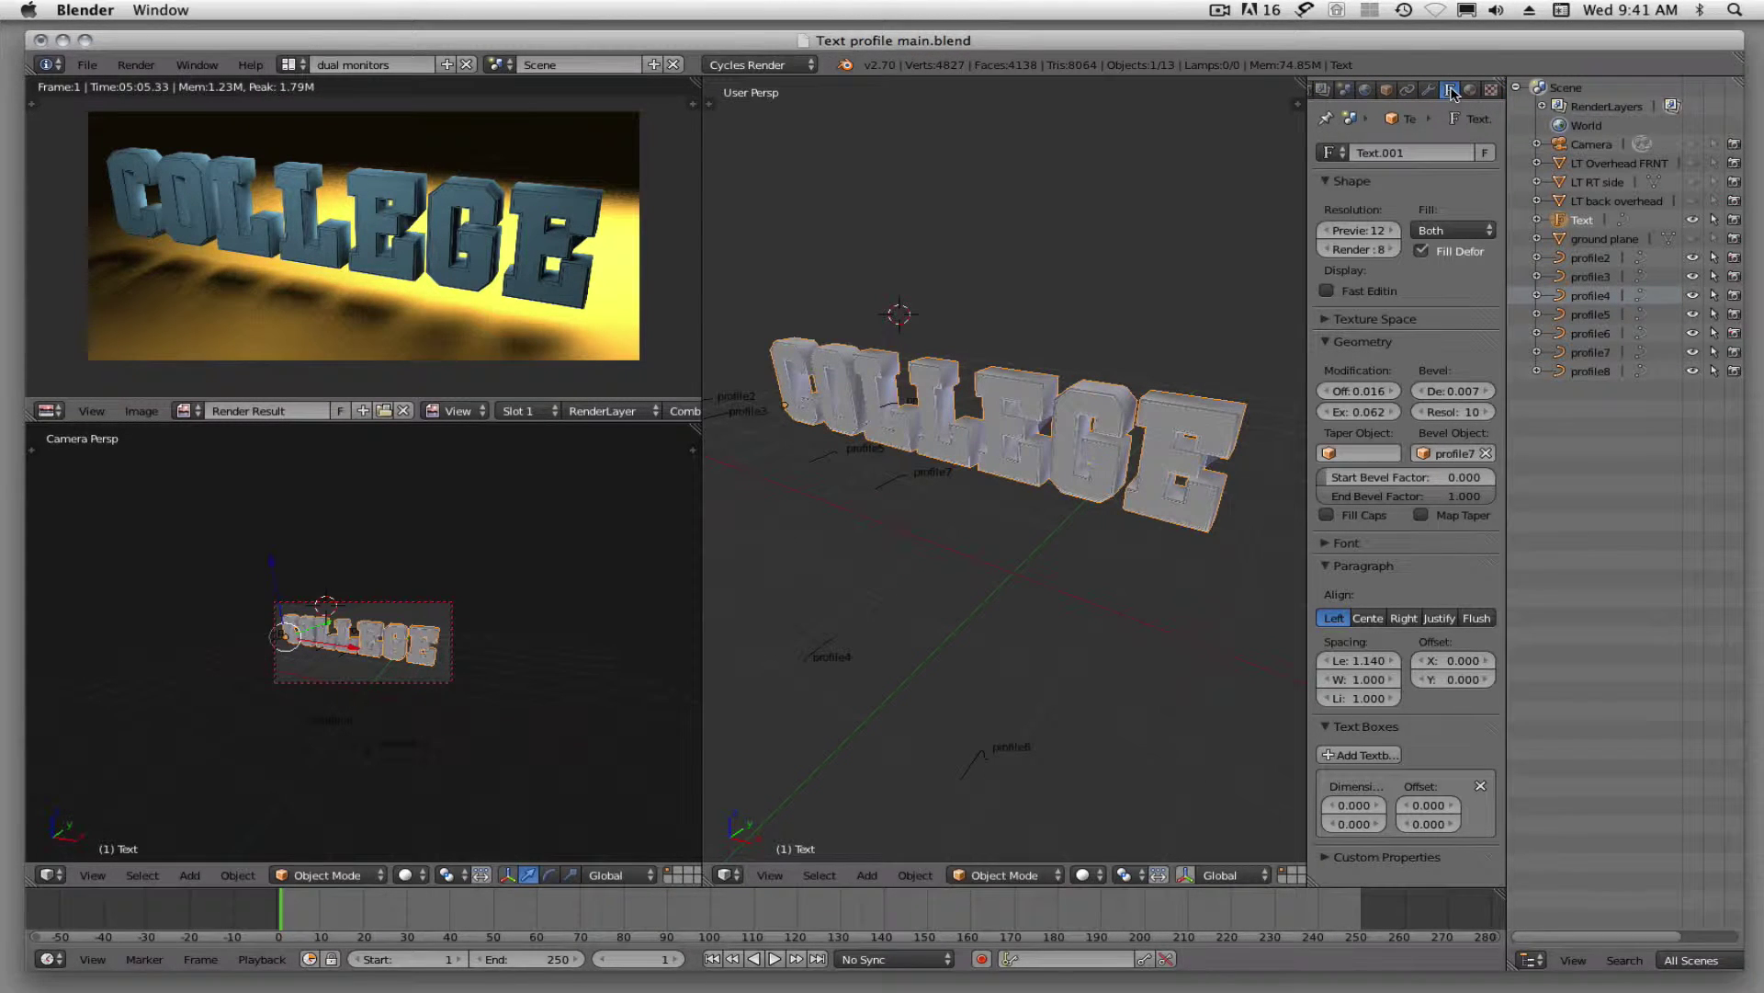
{"action": "left_click", "coordinate": [1486, 453]}
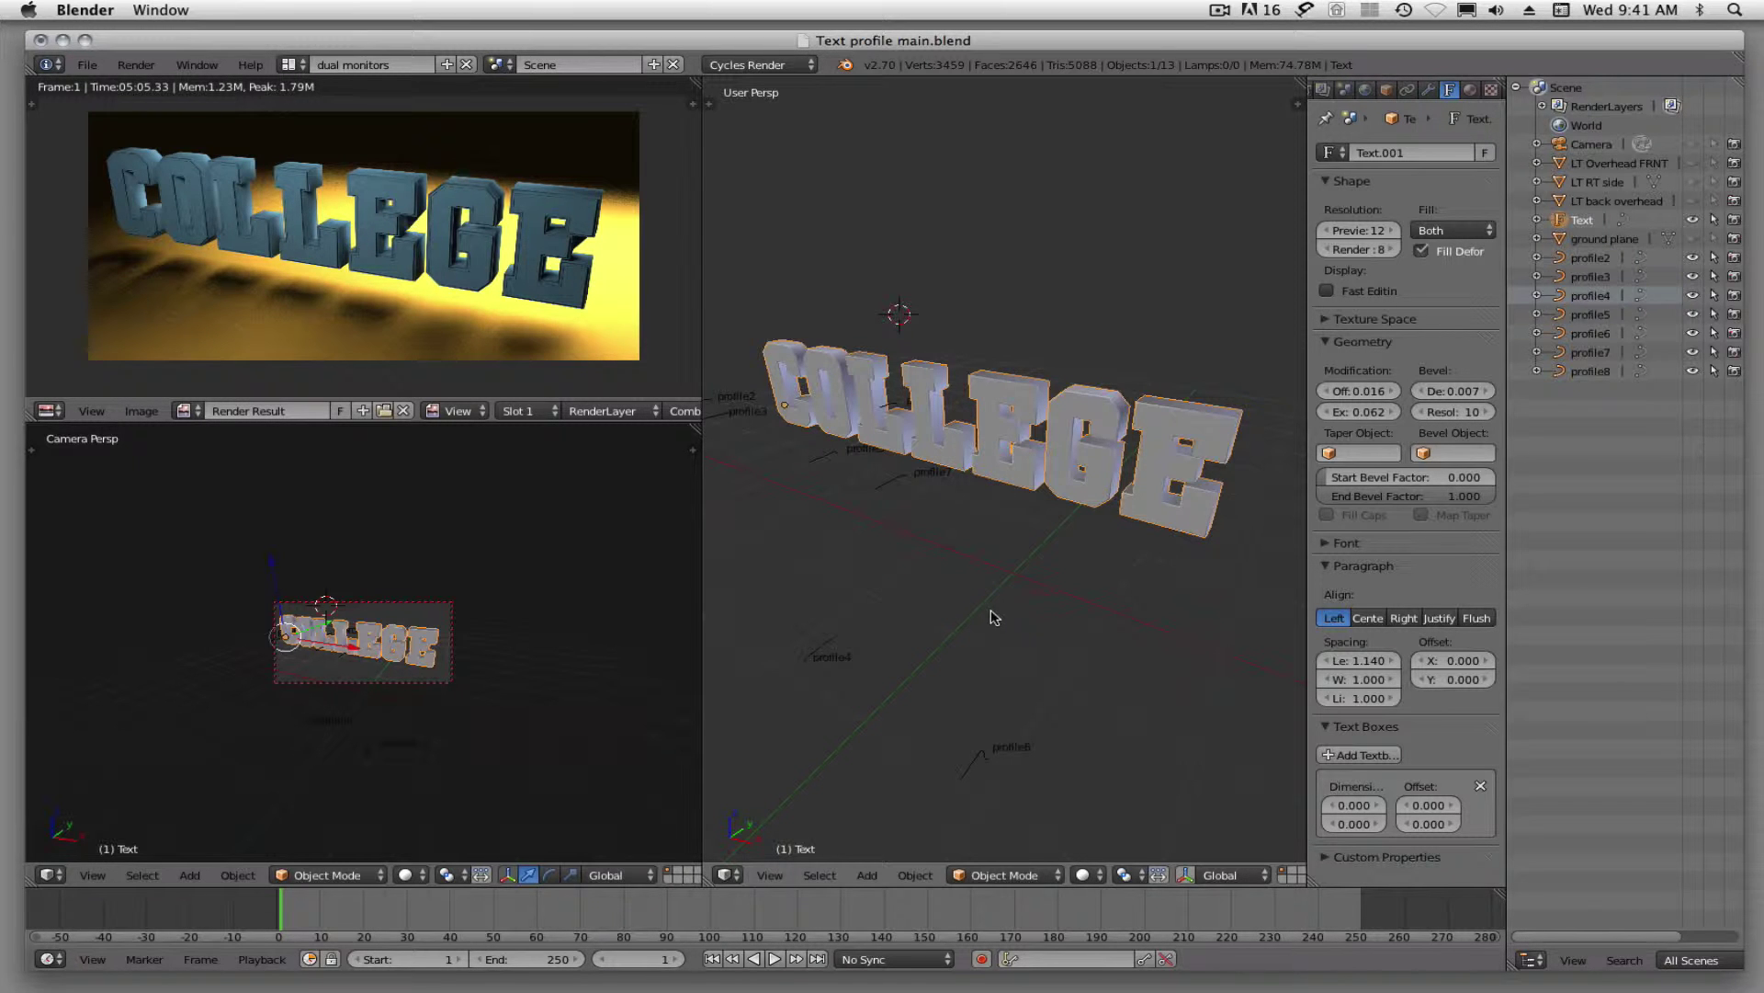
Add a new text object at a 3D cursor placed below COLLEGE.
{"action": "left_click", "coordinate": [955, 589]}
{"action": "key", "text": "space"}
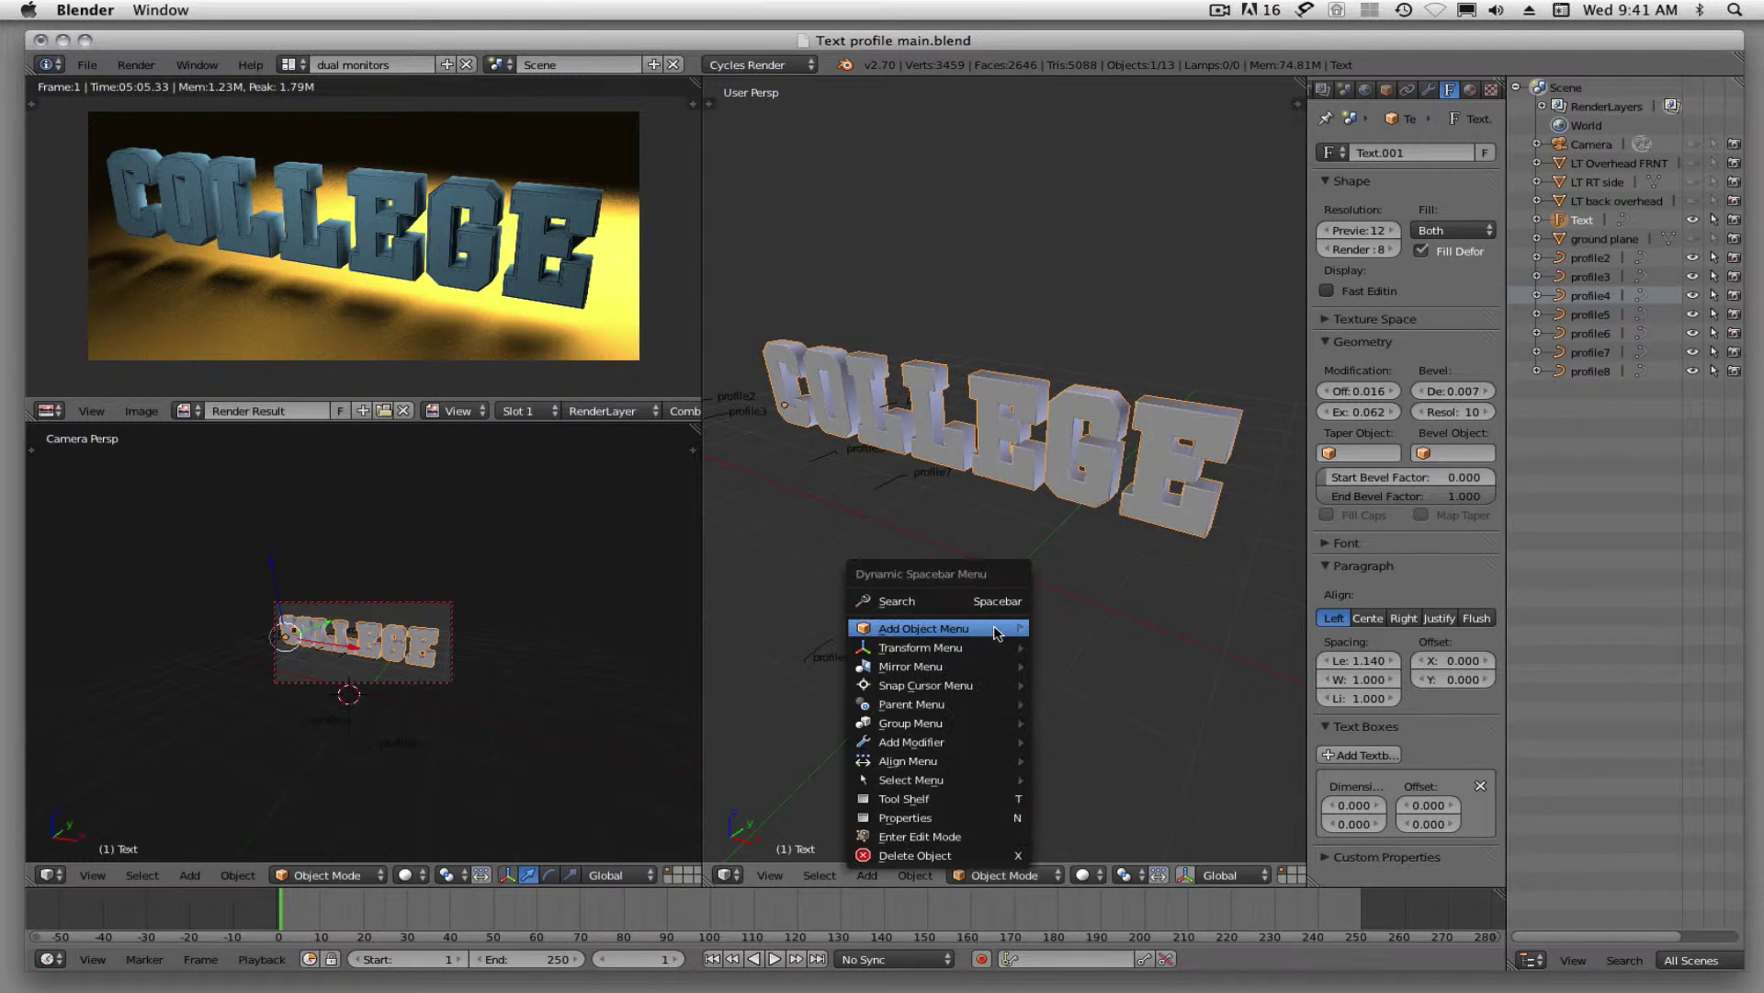
{"action": "mouse_move", "coordinate": [949, 632]}
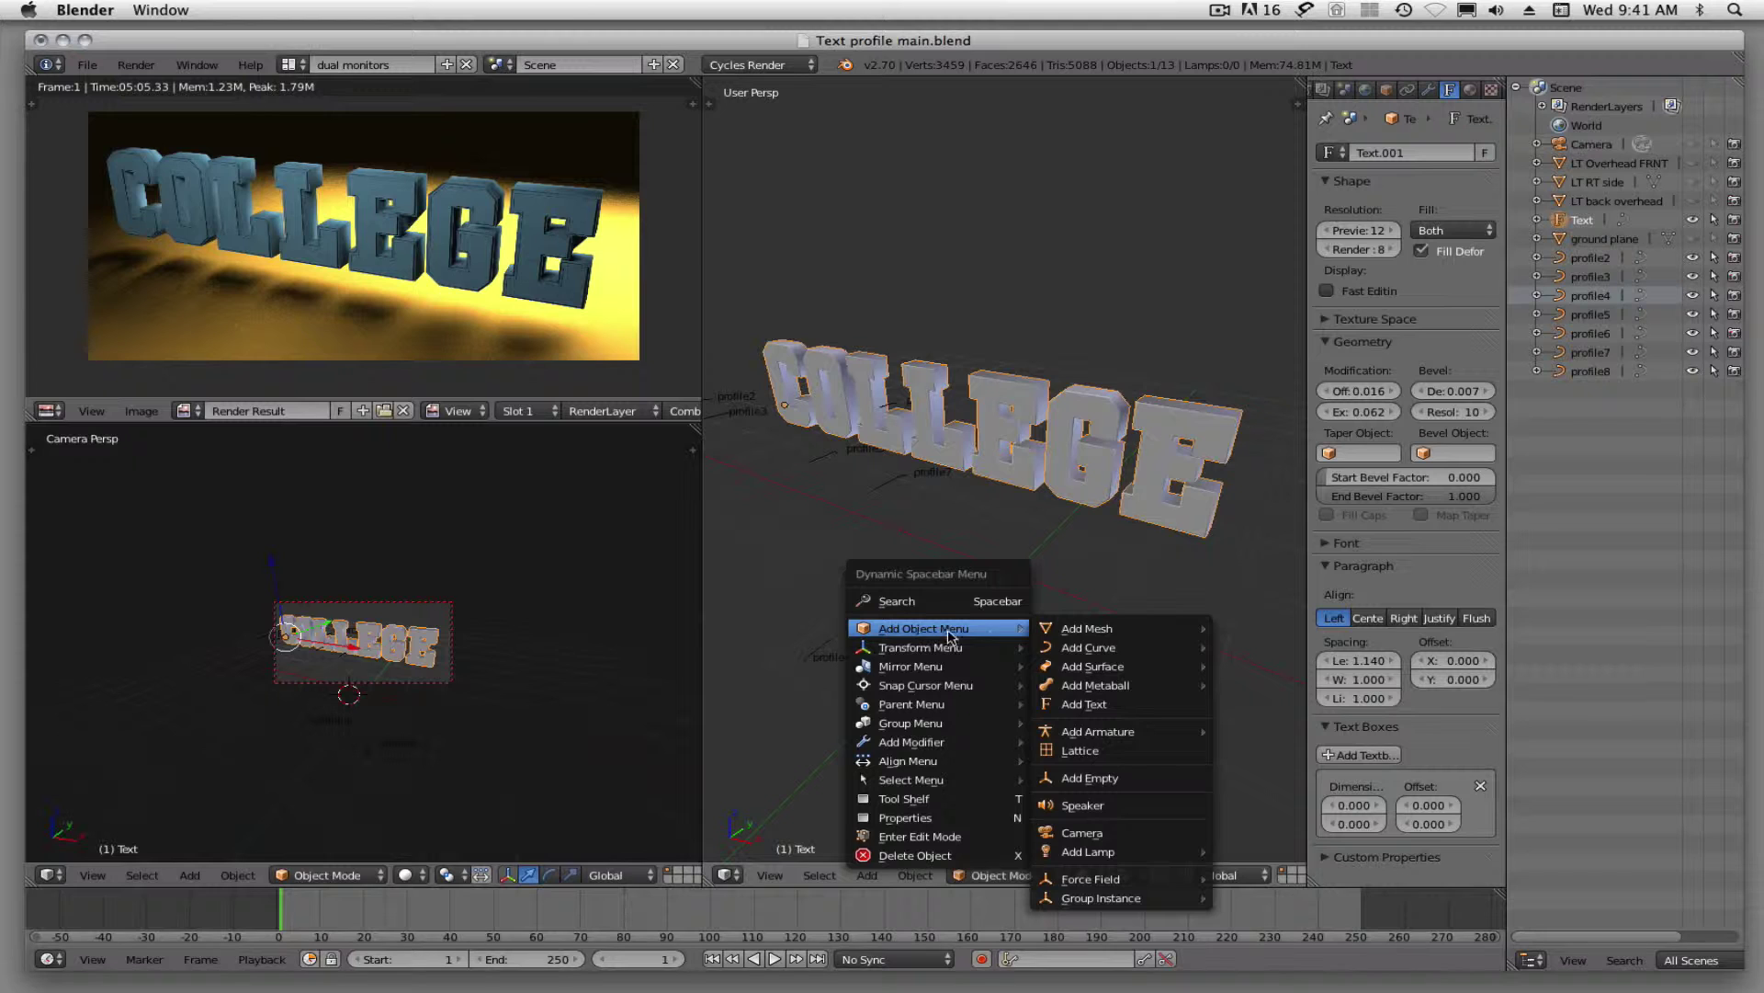
{"action": "left_click", "coordinate": [1082, 707]}
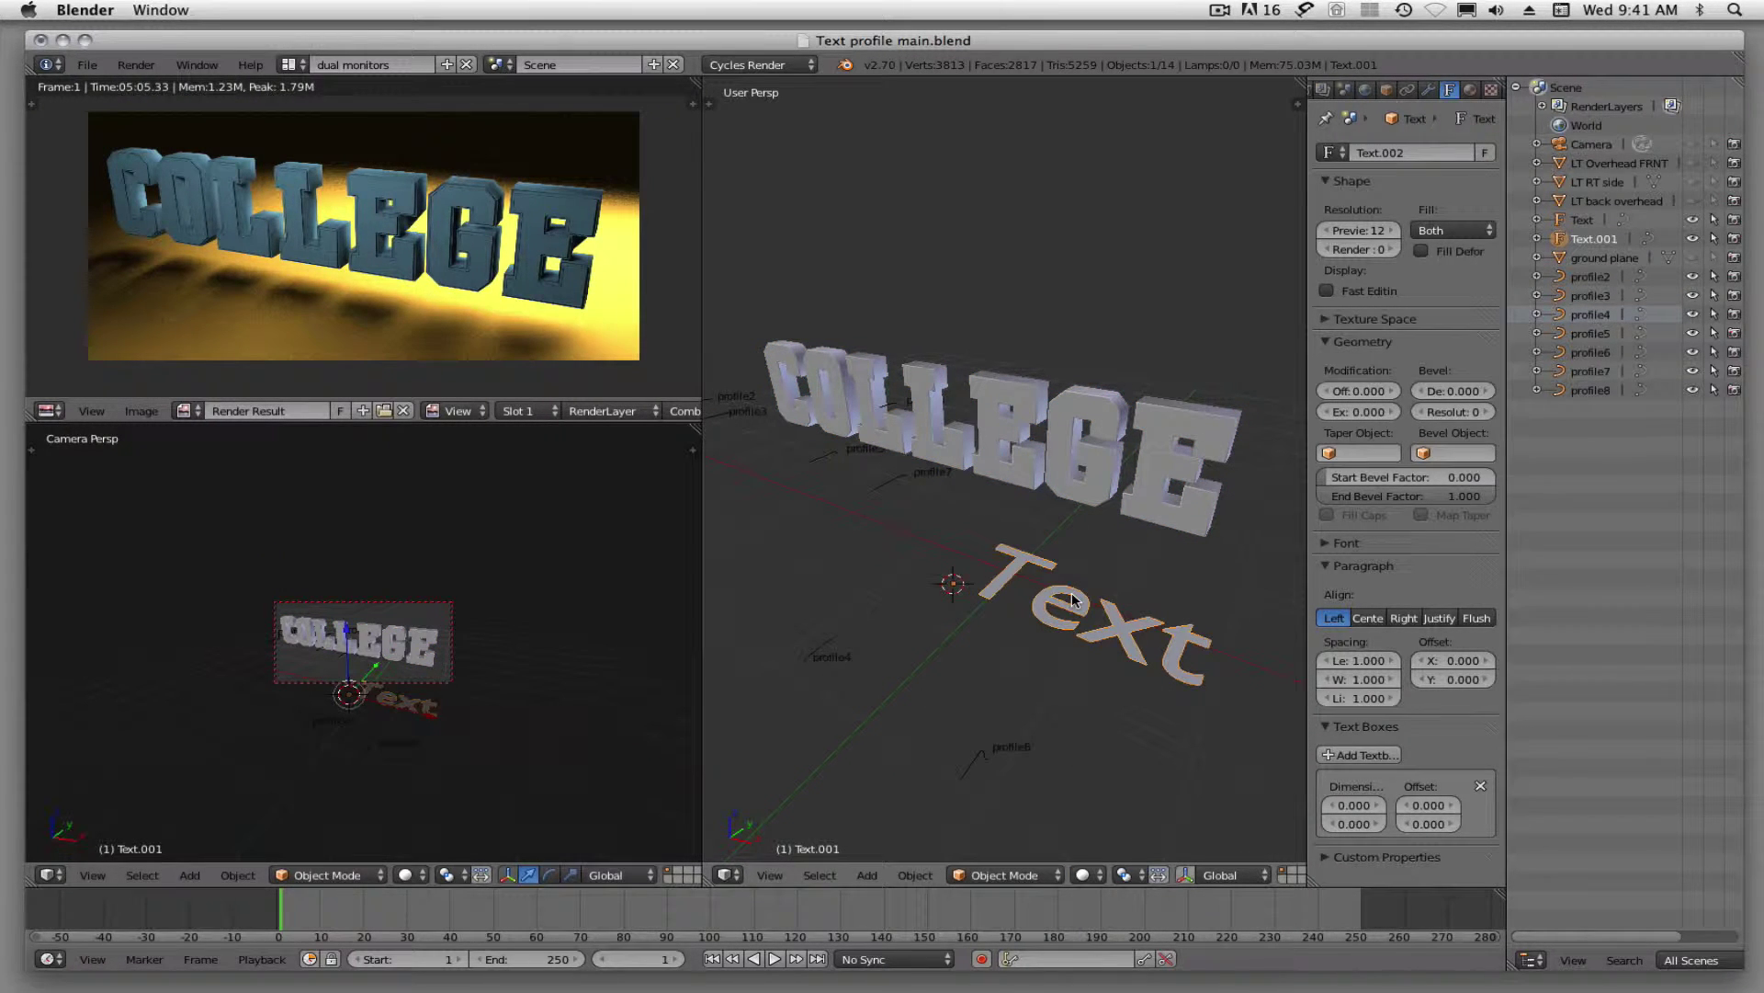
Change the new text to 'Eric' and rotate it 90° about X.
{"action": "key", "text": "Tab"}
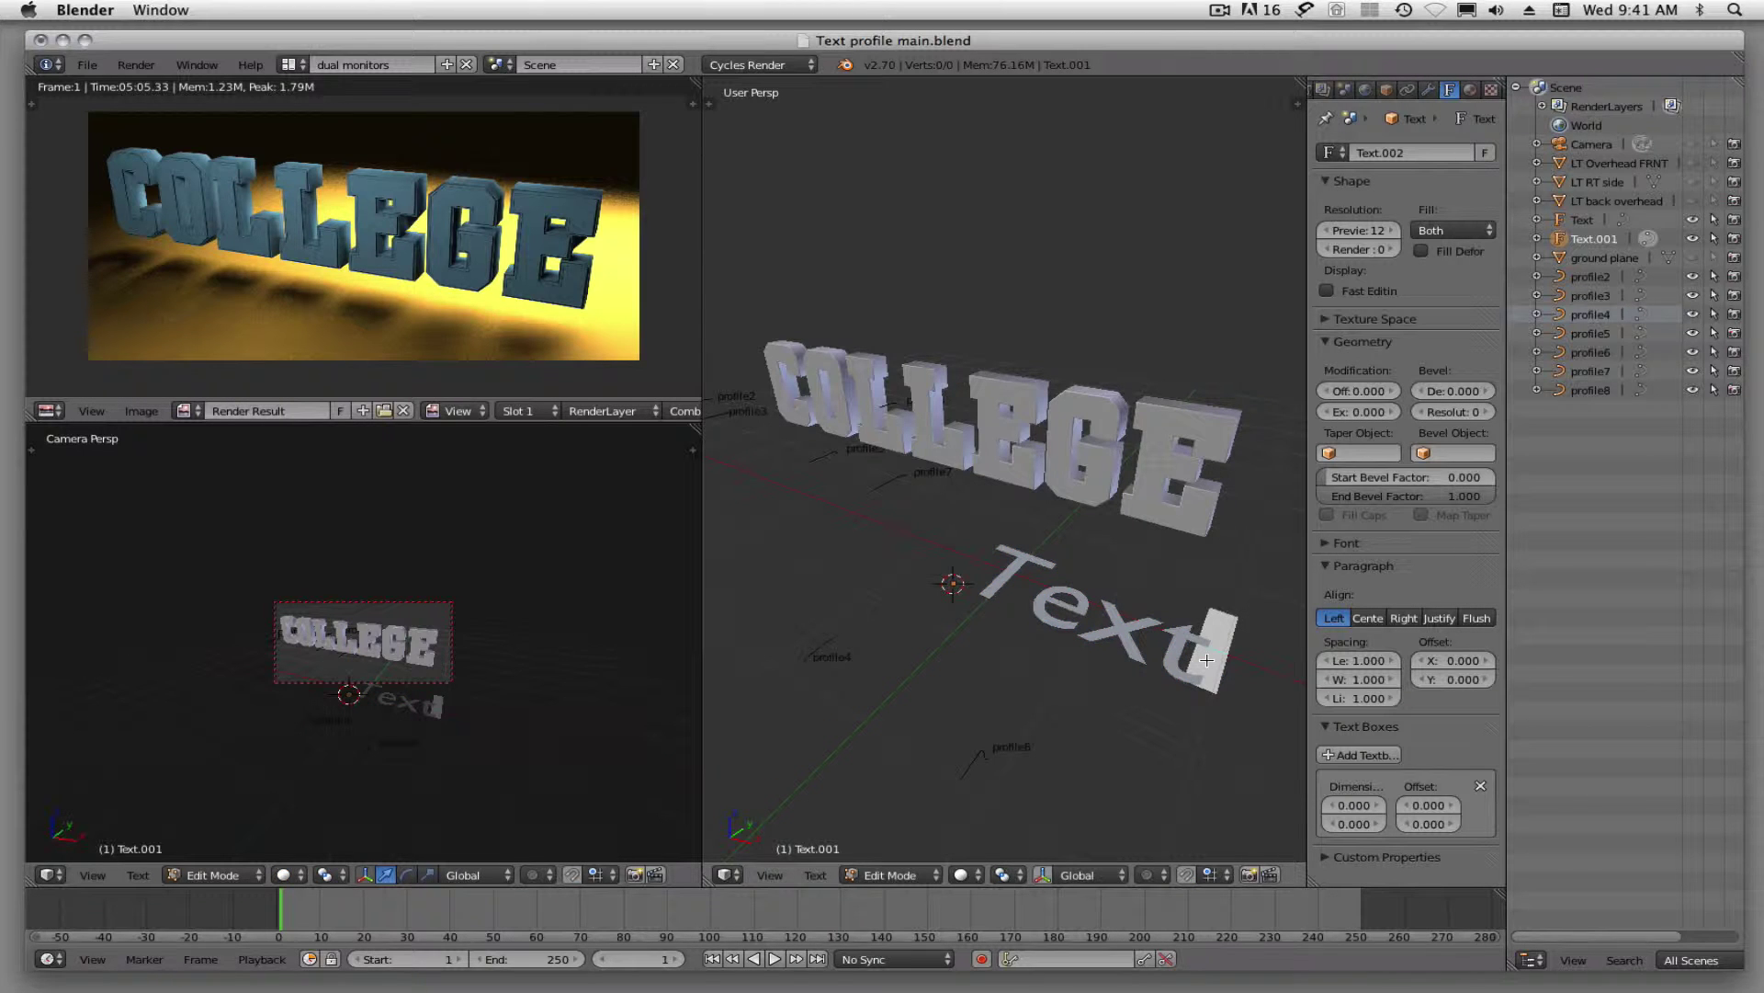
{"action": "key", "text": "BackSpace"}
{"action": "key", "text": "BackSpace"}
{"action": "key", "text": "BackSpace"}
{"action": "key", "text": "BackSpace"}
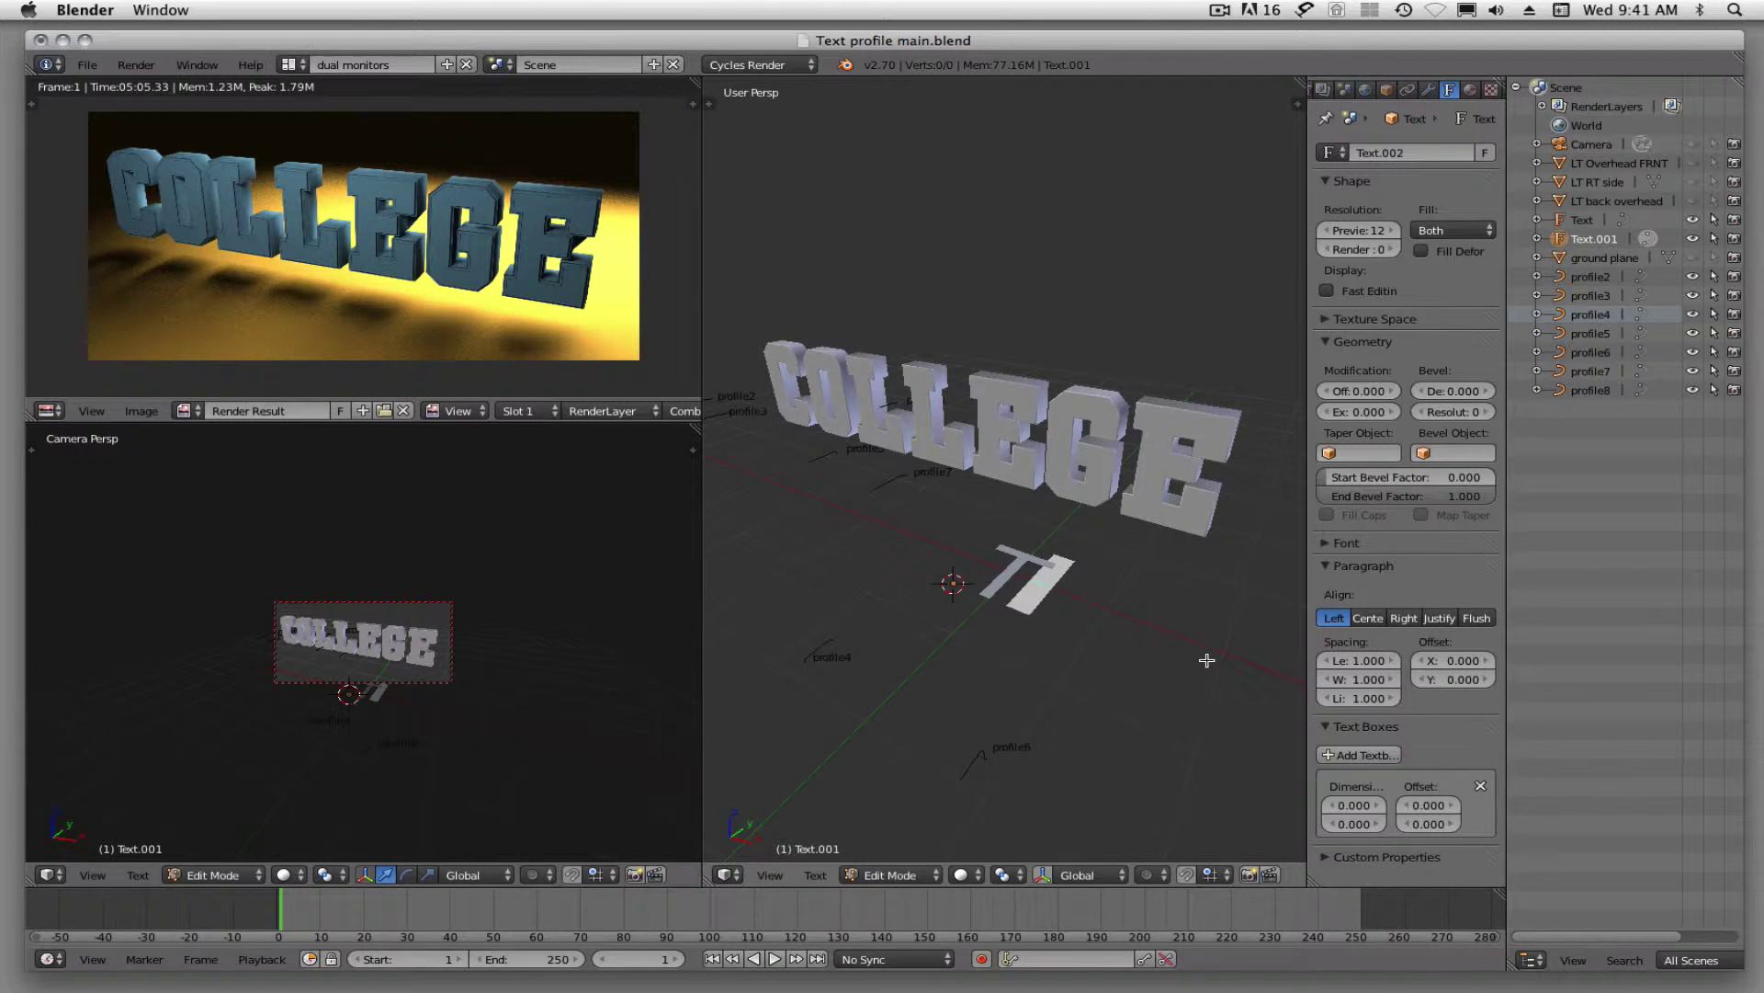
{"action": "type", "text": "Eric"}
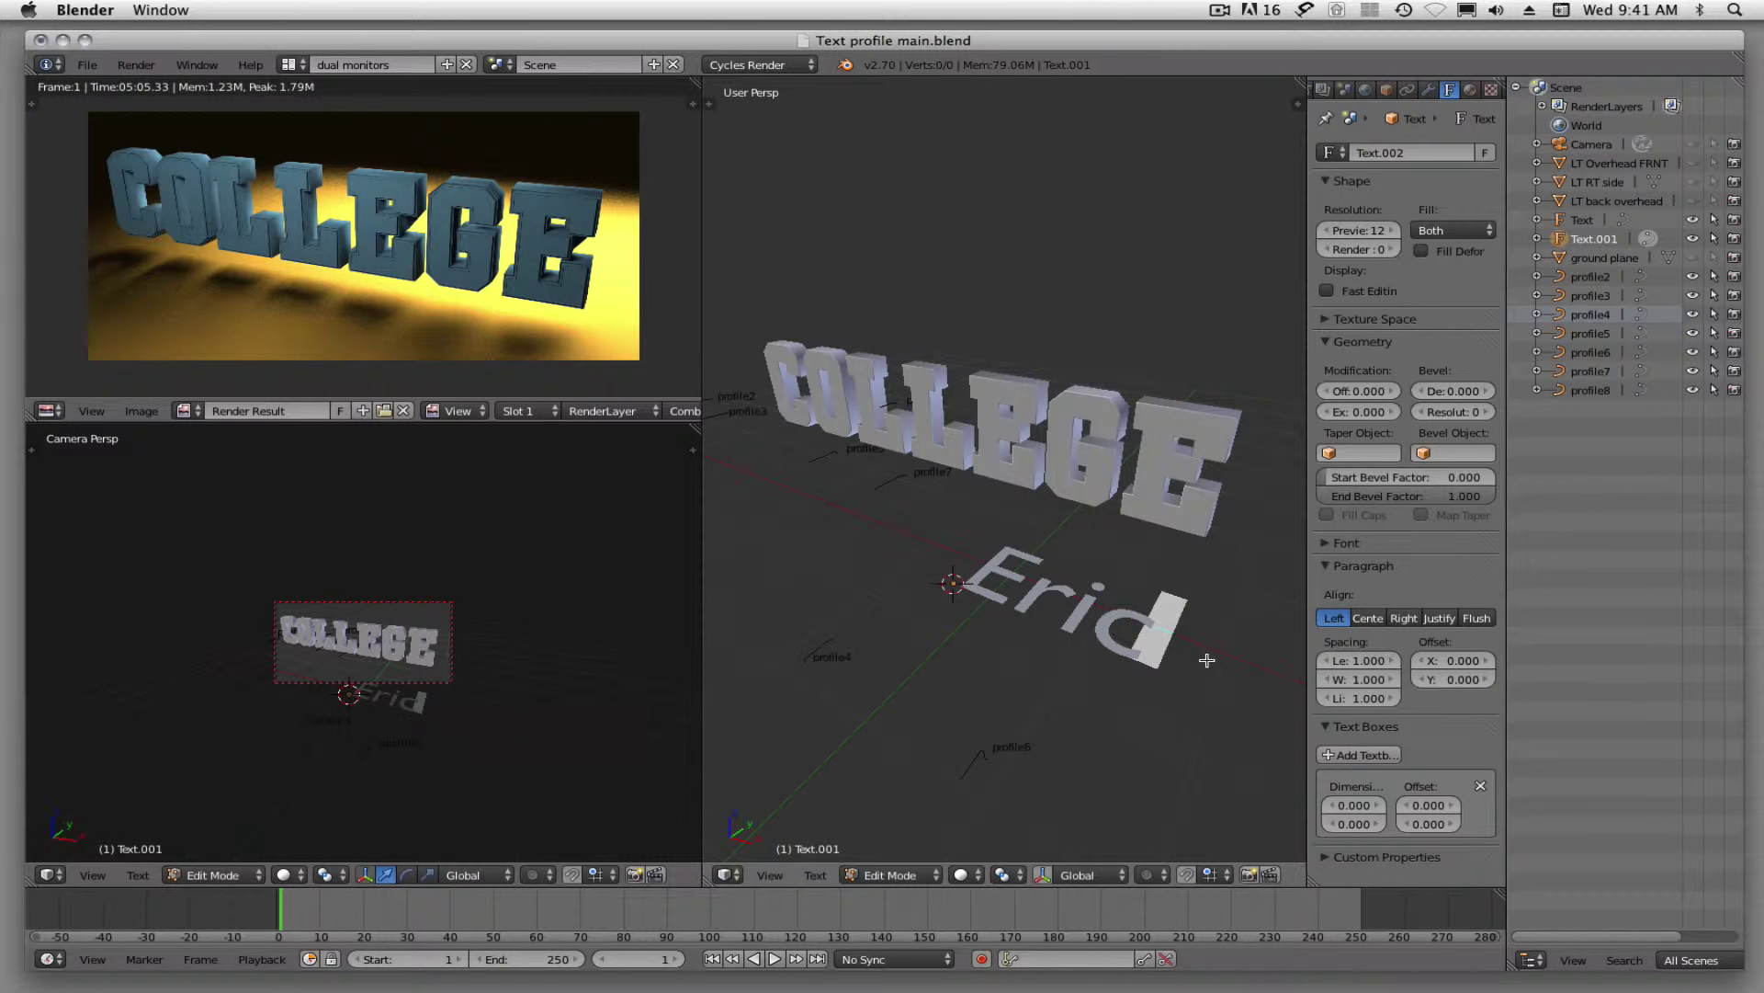
{"action": "key", "text": "Tab"}
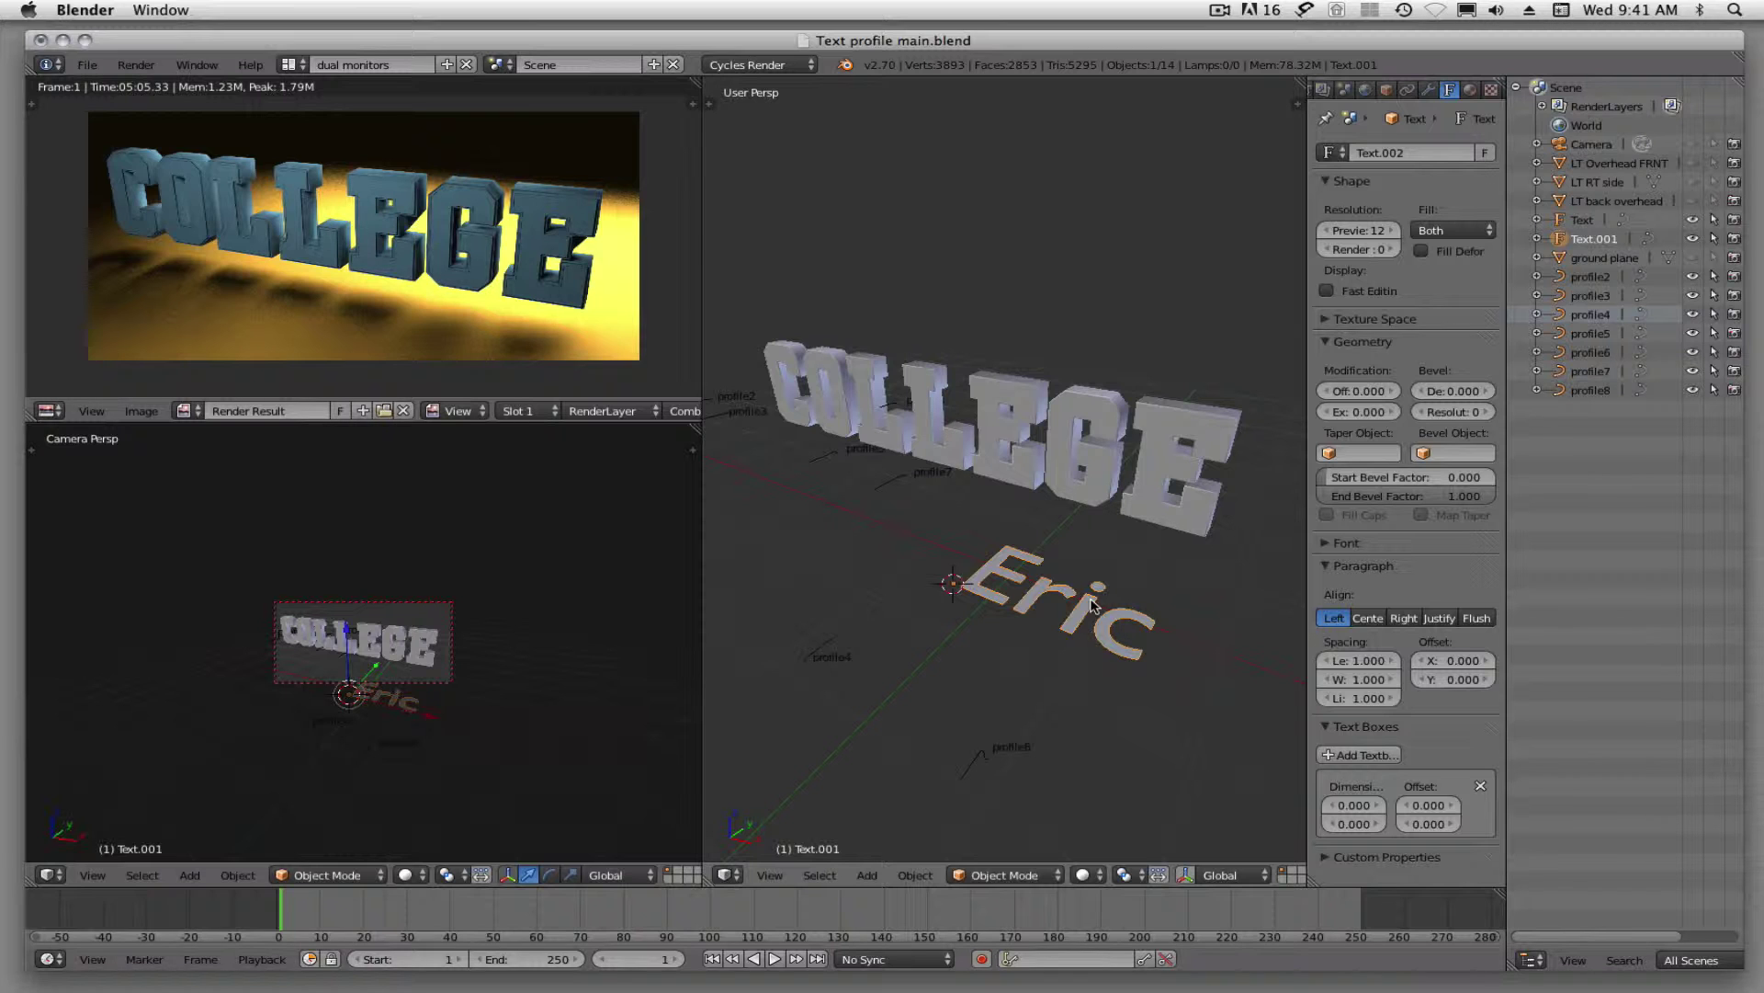
{"action": "type", "text": "rx"}
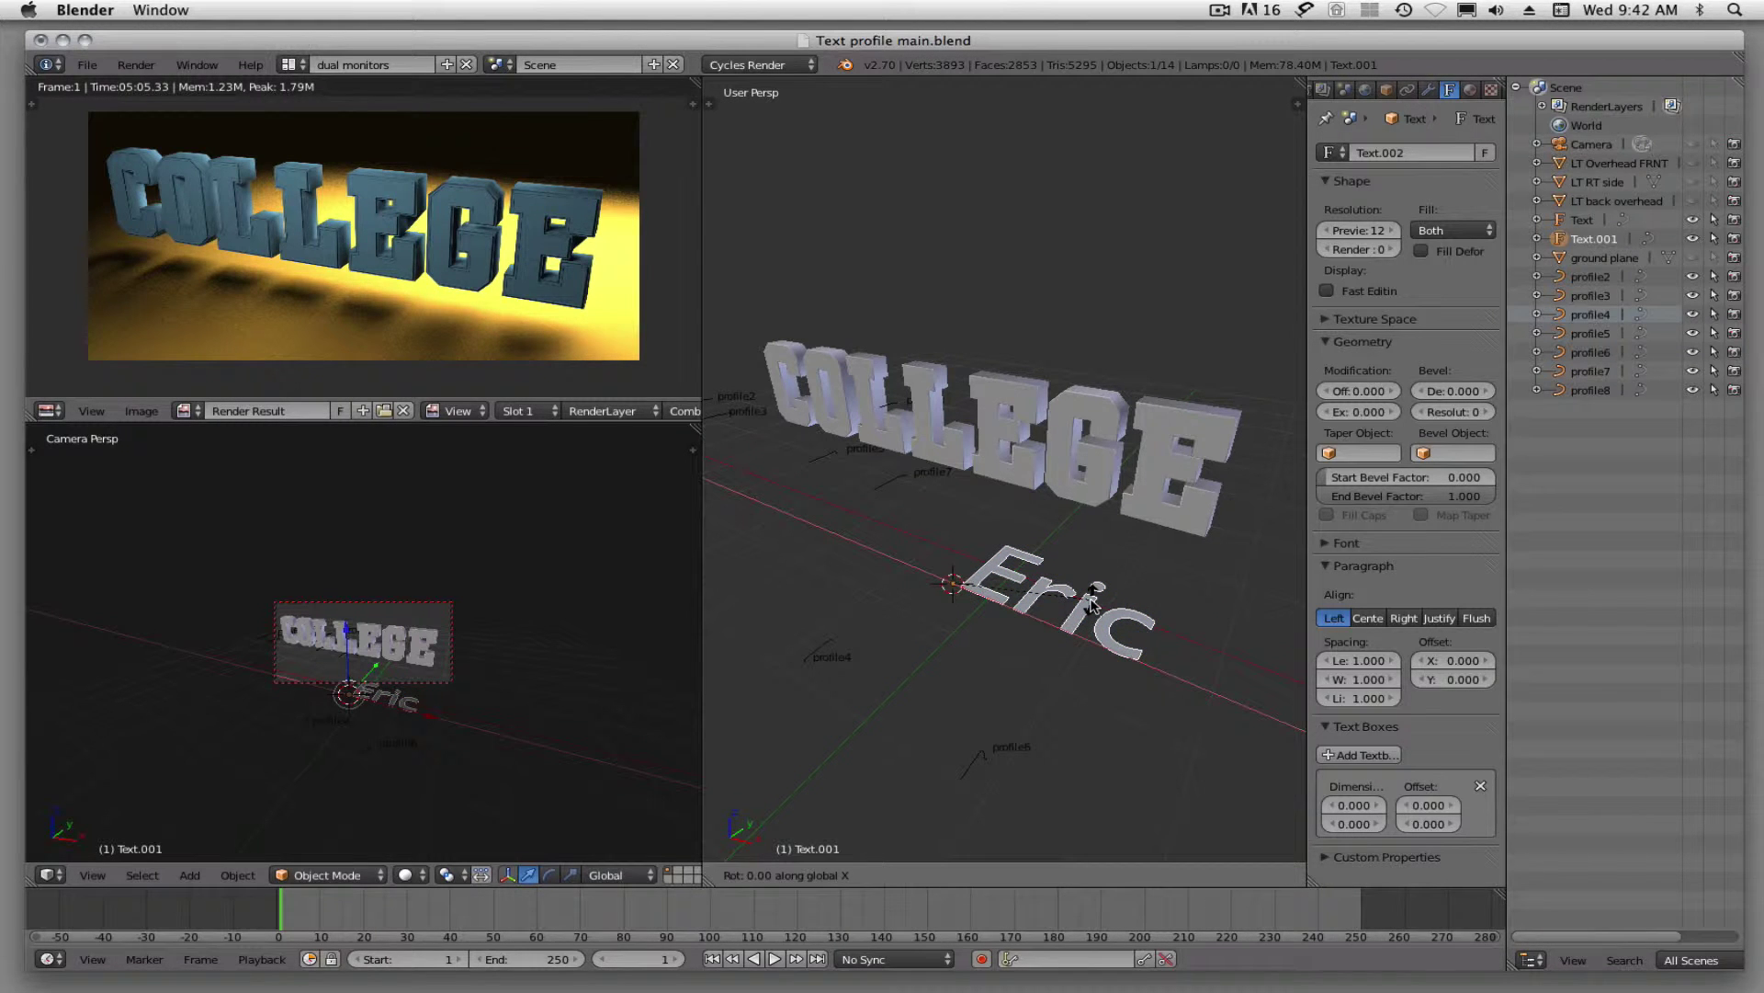
{"action": "type", "text": "90"}
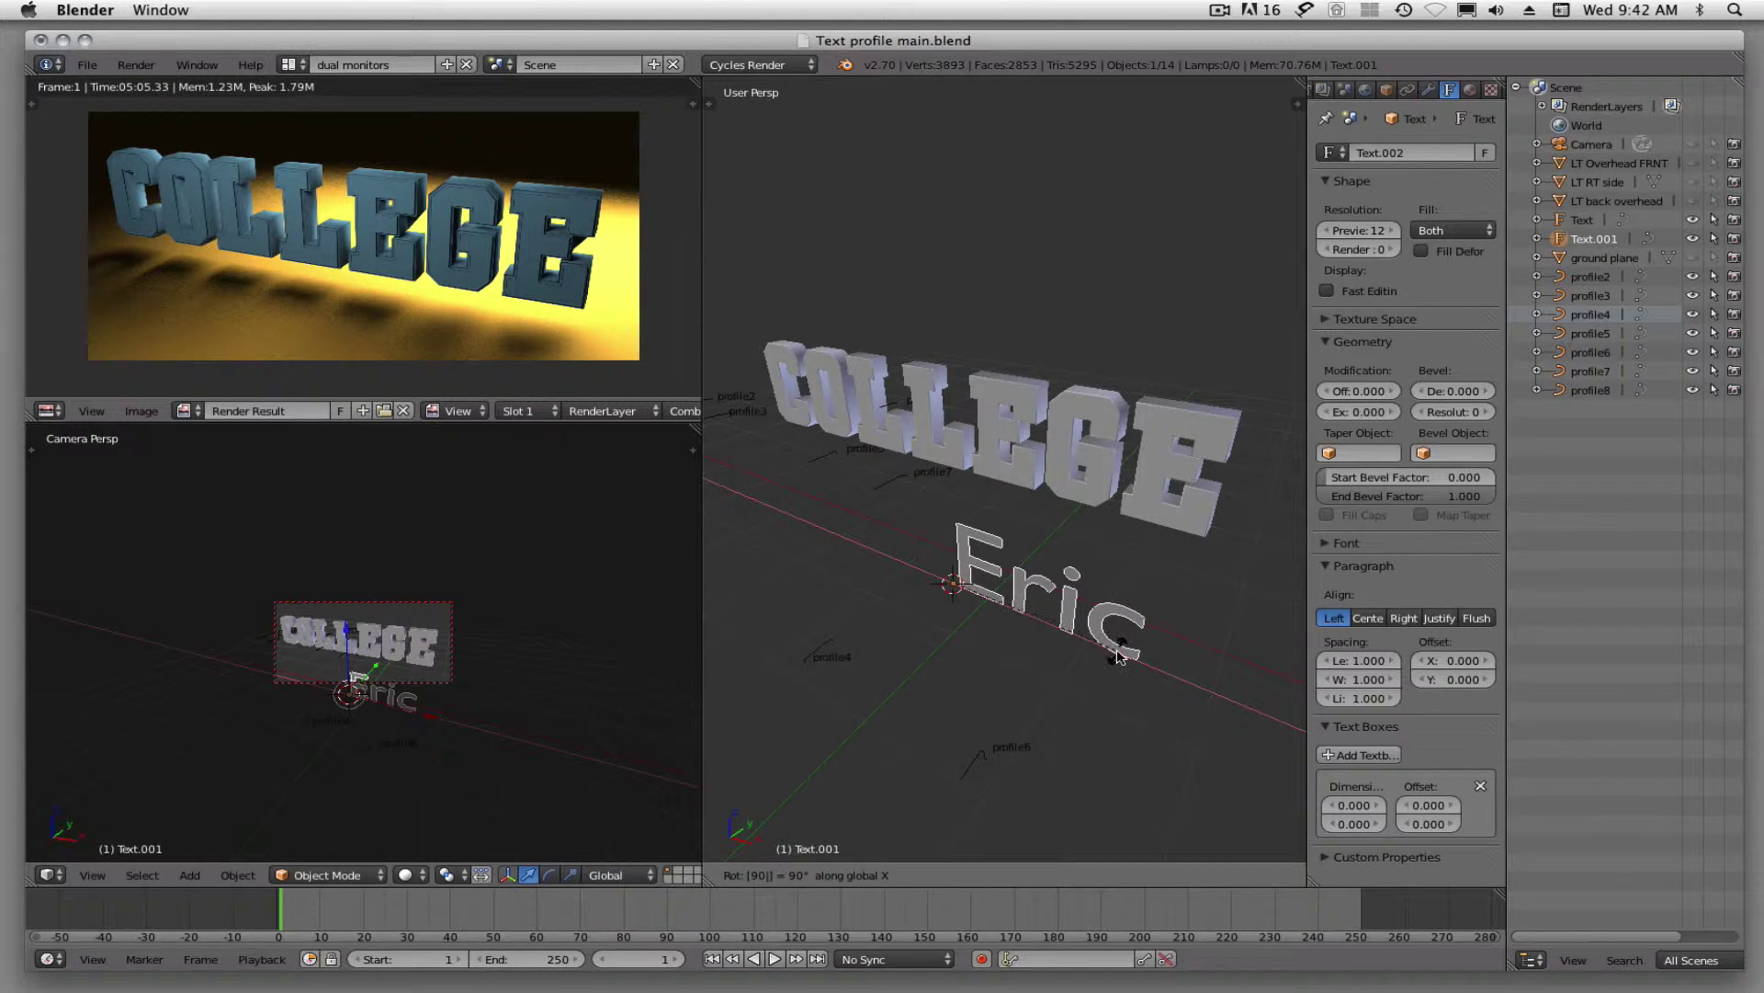
{"action": "key", "text": "Return"}
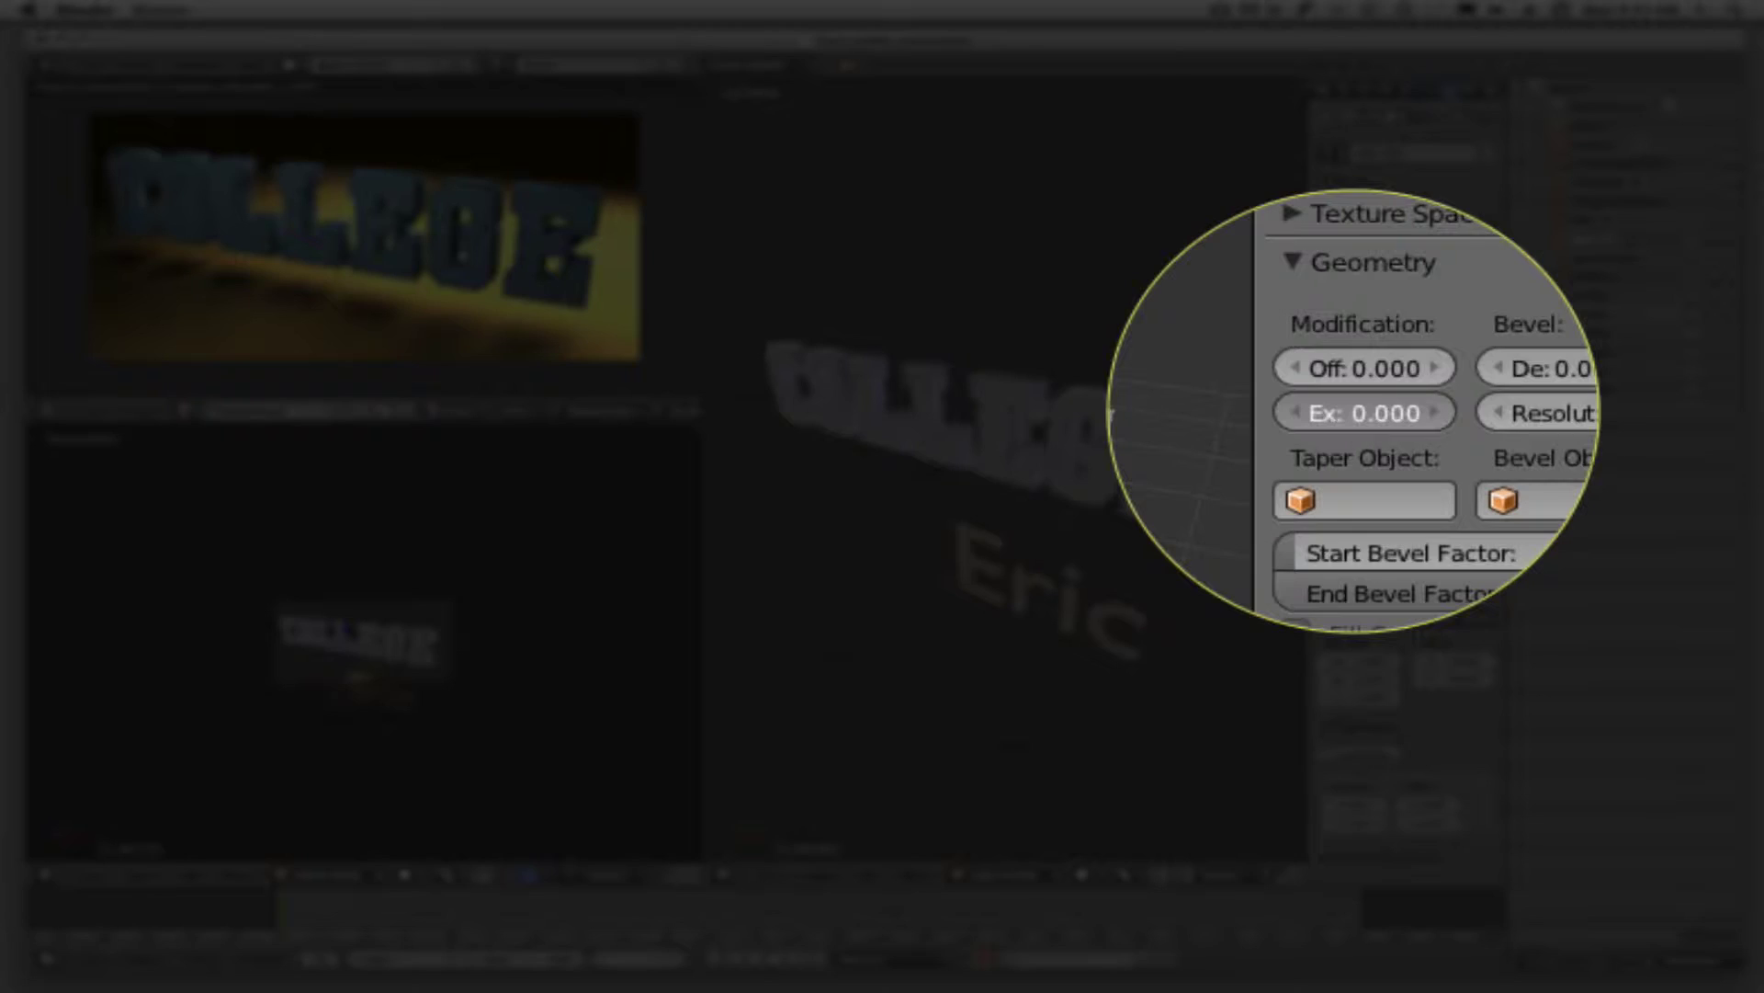
Increase the Eric text's Geometry Extrude depth and zoom in and out to inspect it.
{"action": "mouse_move", "coordinate": [1359, 412]}
{"action": "left_mouse_down"}
{"action": "mouse_move", "coordinate": [1400, 412]}
{"action": "mouse_move", "coordinate": [1355, 415]}
{"action": "left_mouse_up"}
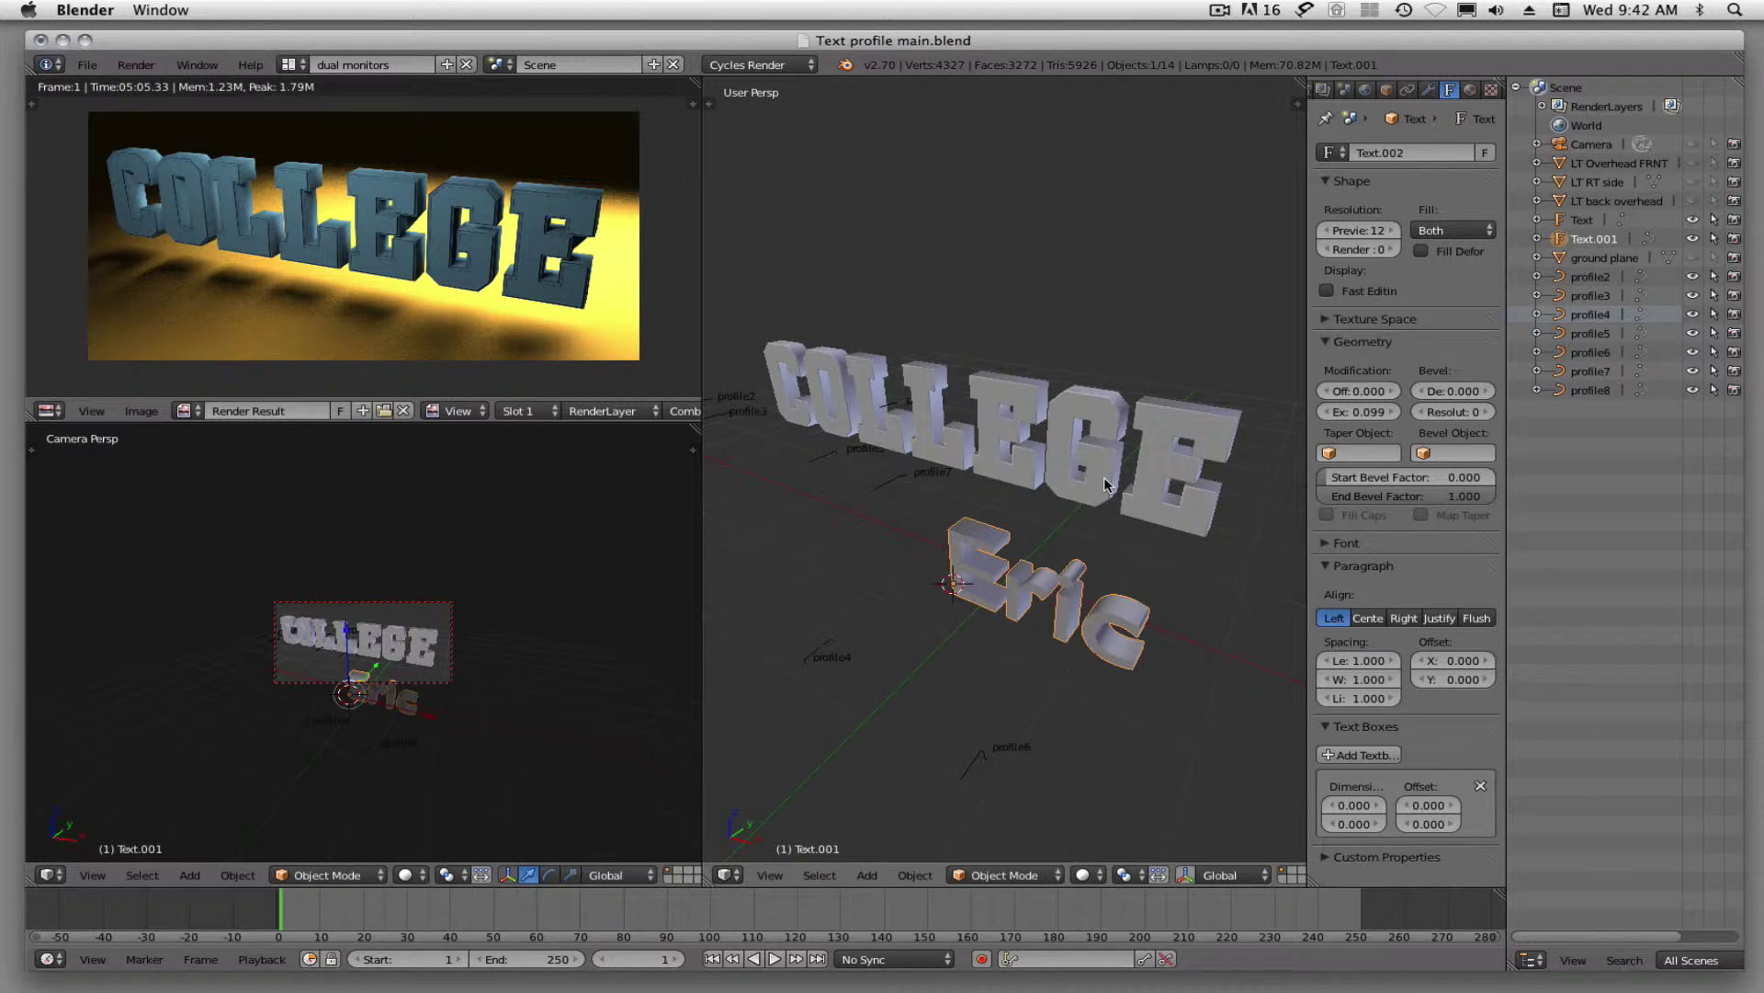
{"action": "scroll", "coordinate": [1105, 484], "scroll_direction": "up", "scroll_amount": 5}
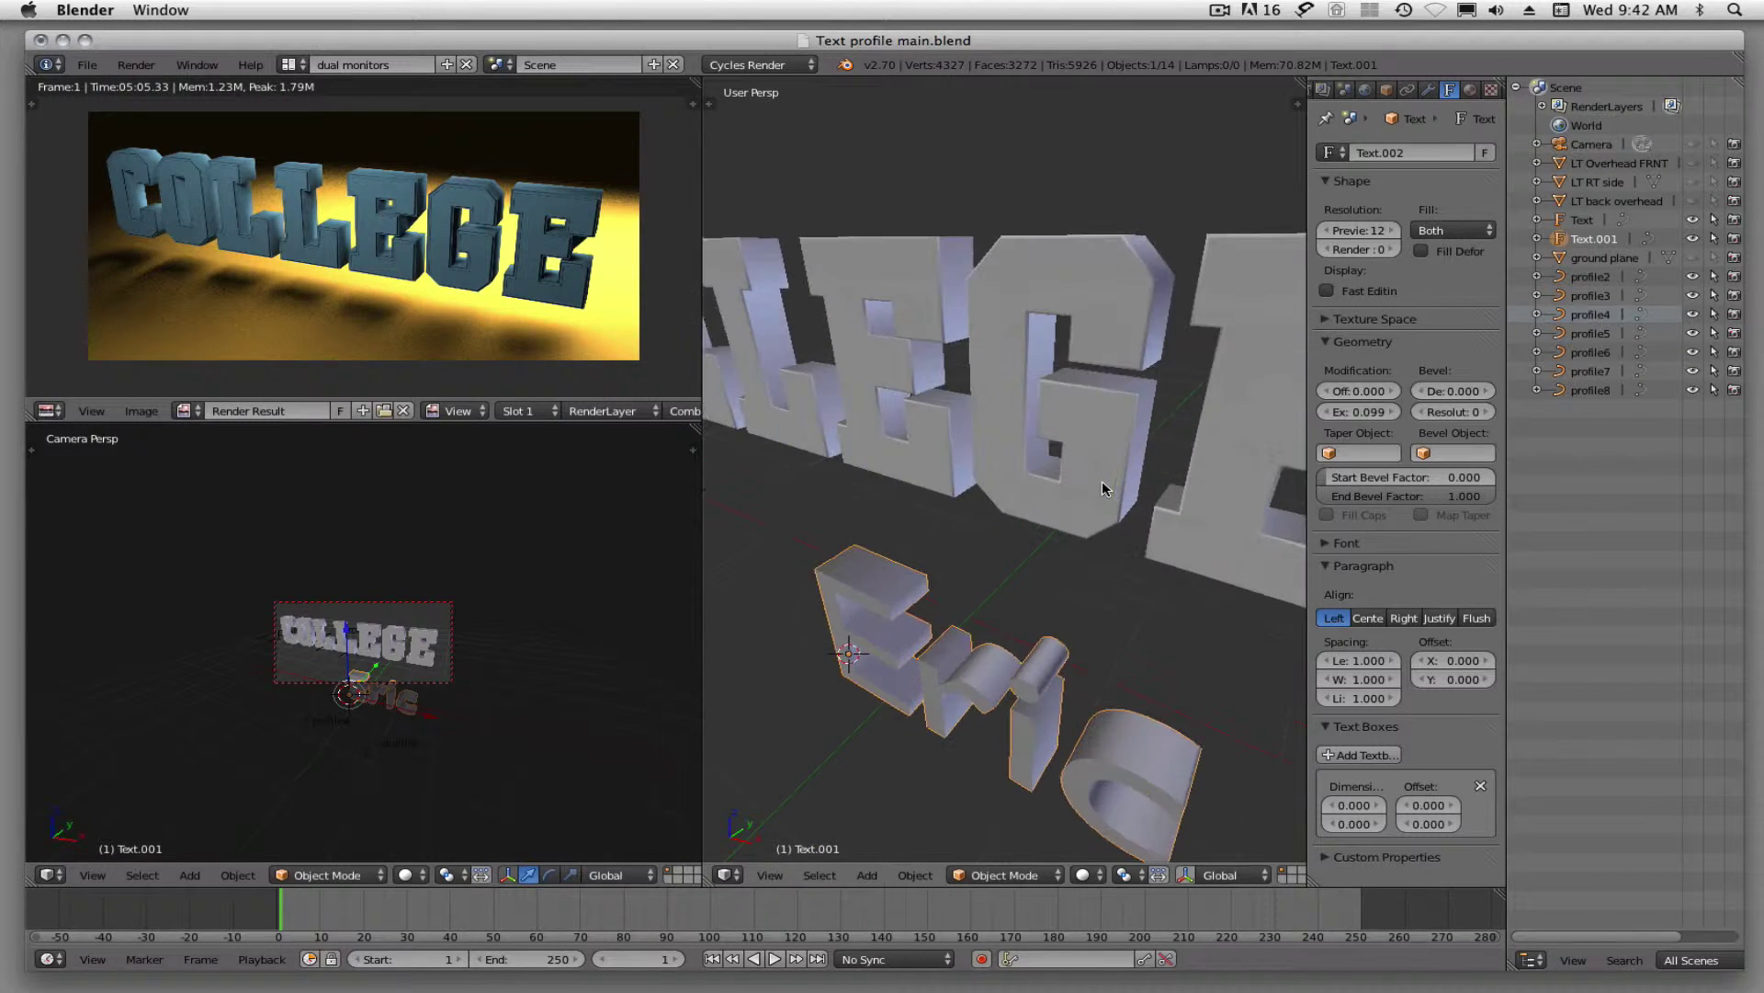
{"action": "scroll", "coordinate": [1101, 482], "scroll_direction": "down", "scroll_amount": 5}
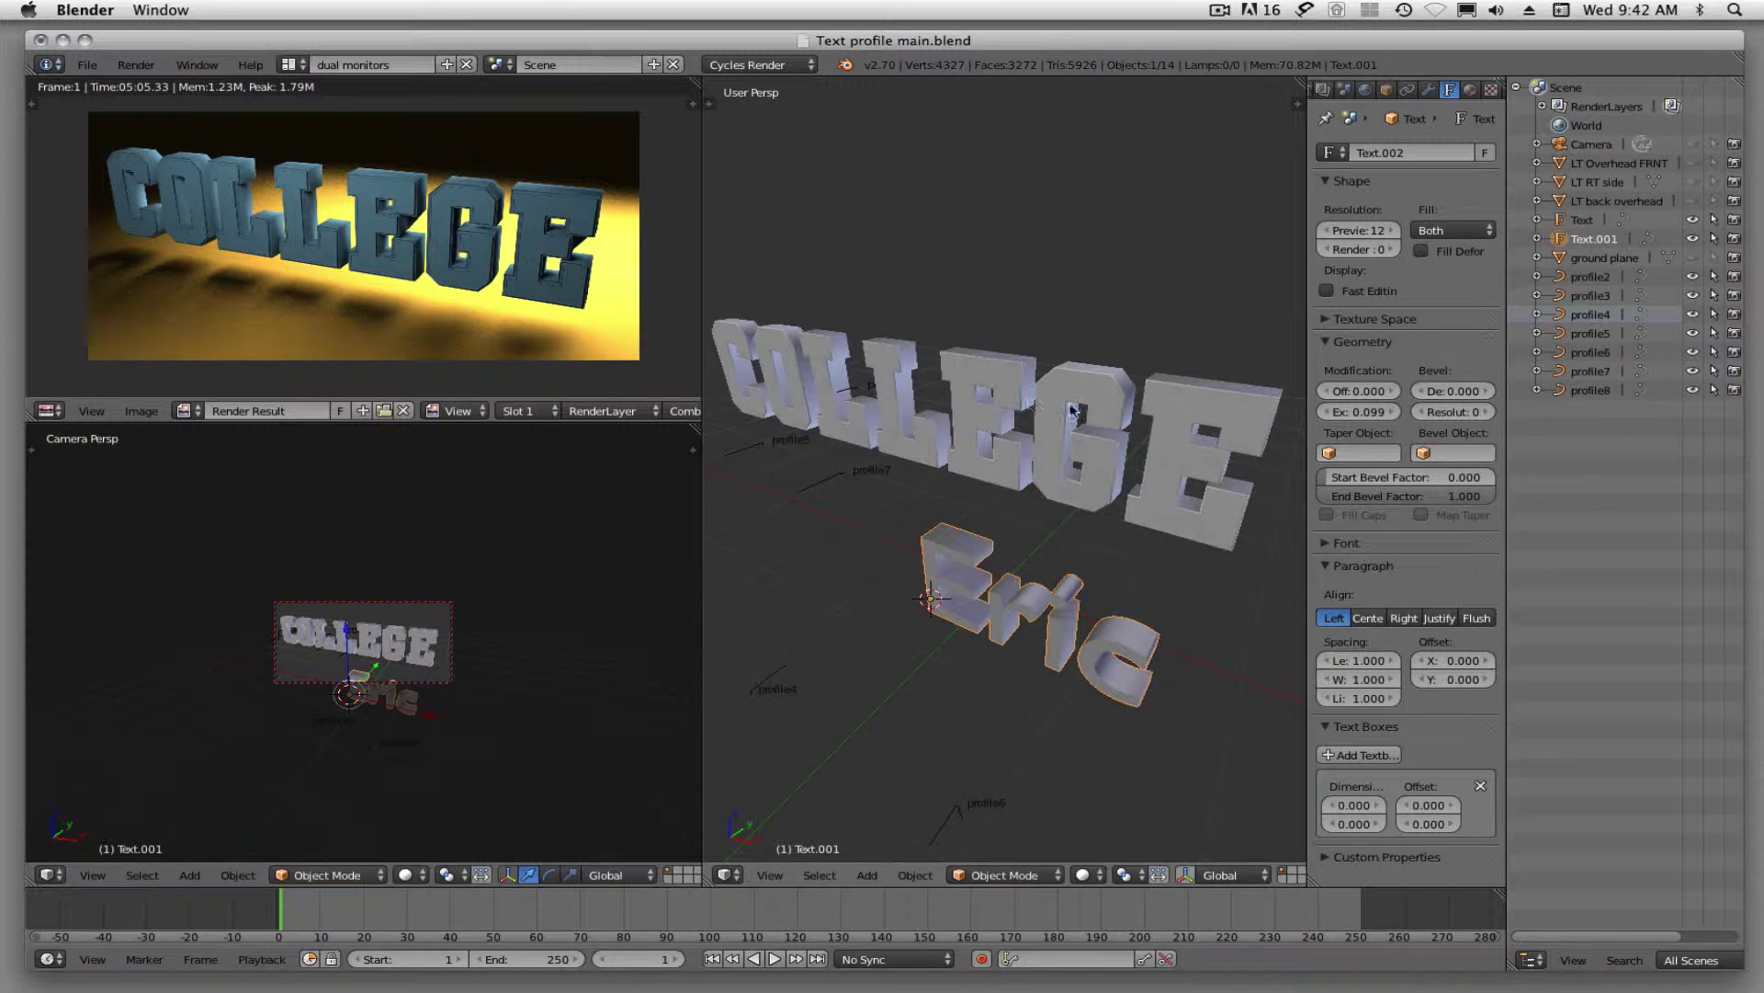
Delete the Eric text object and select the COLLEGE text.
{"action": "key", "text": "x"}
{"action": "left_click", "coordinate": [945, 588]}
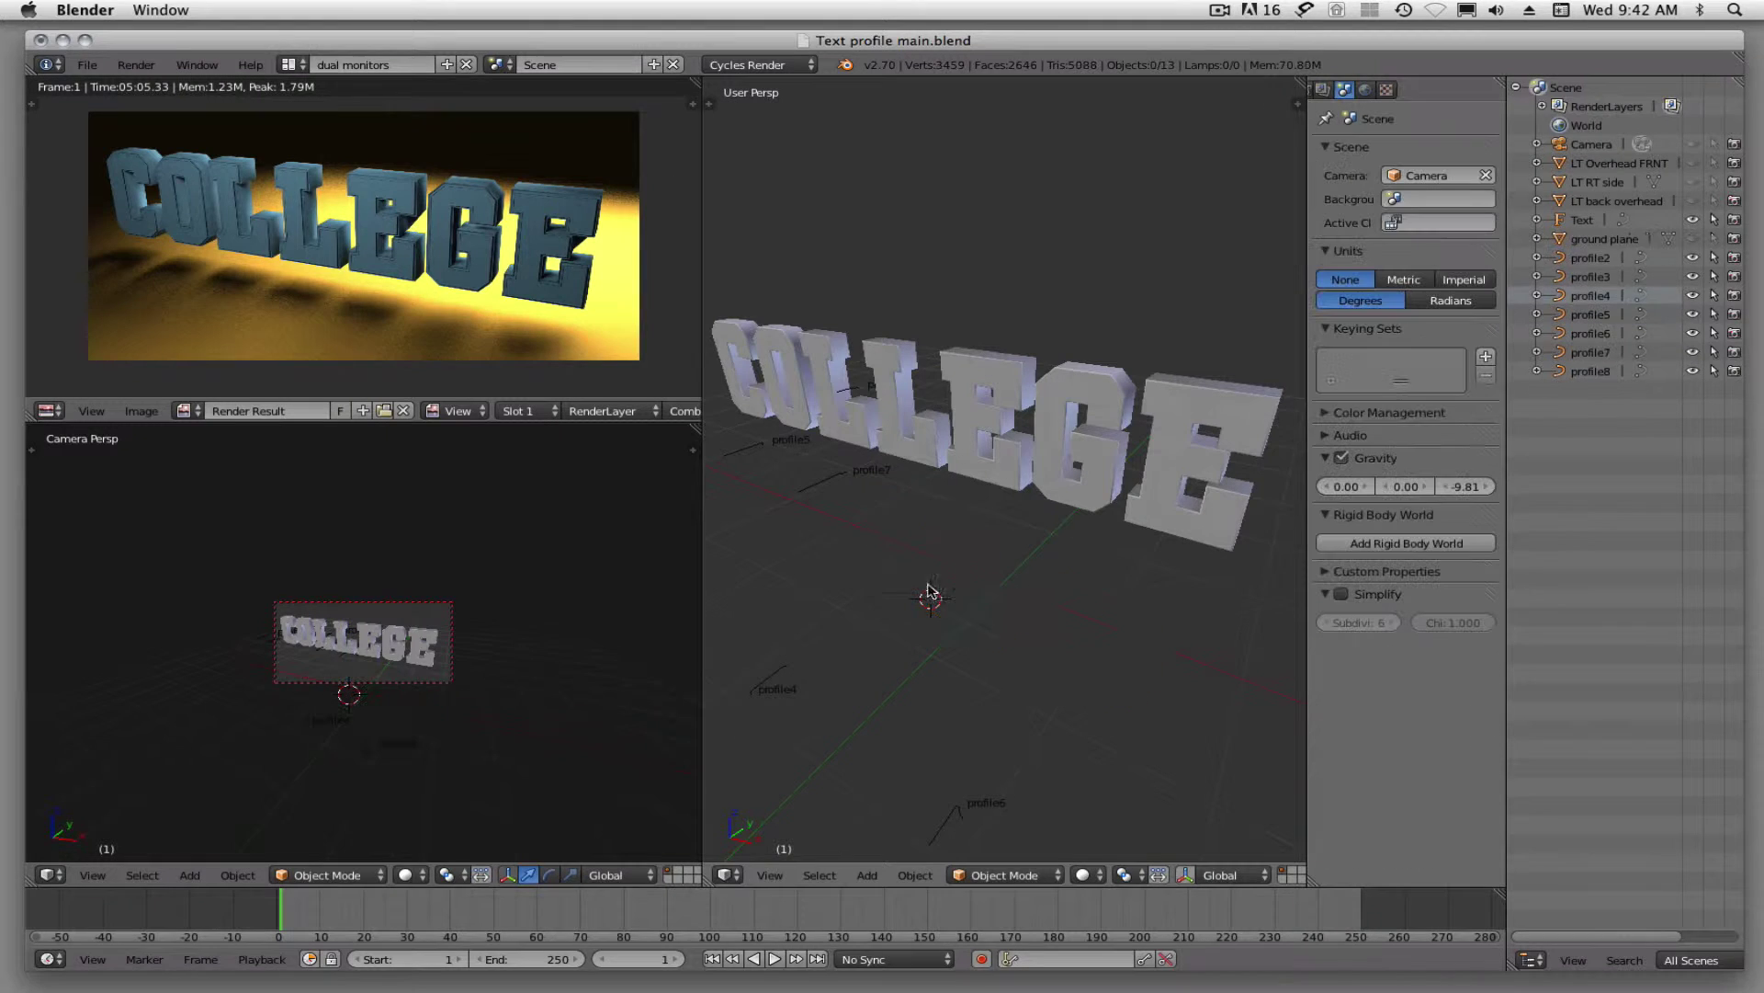
{"action": "right_click", "coordinate": [1071, 384]}
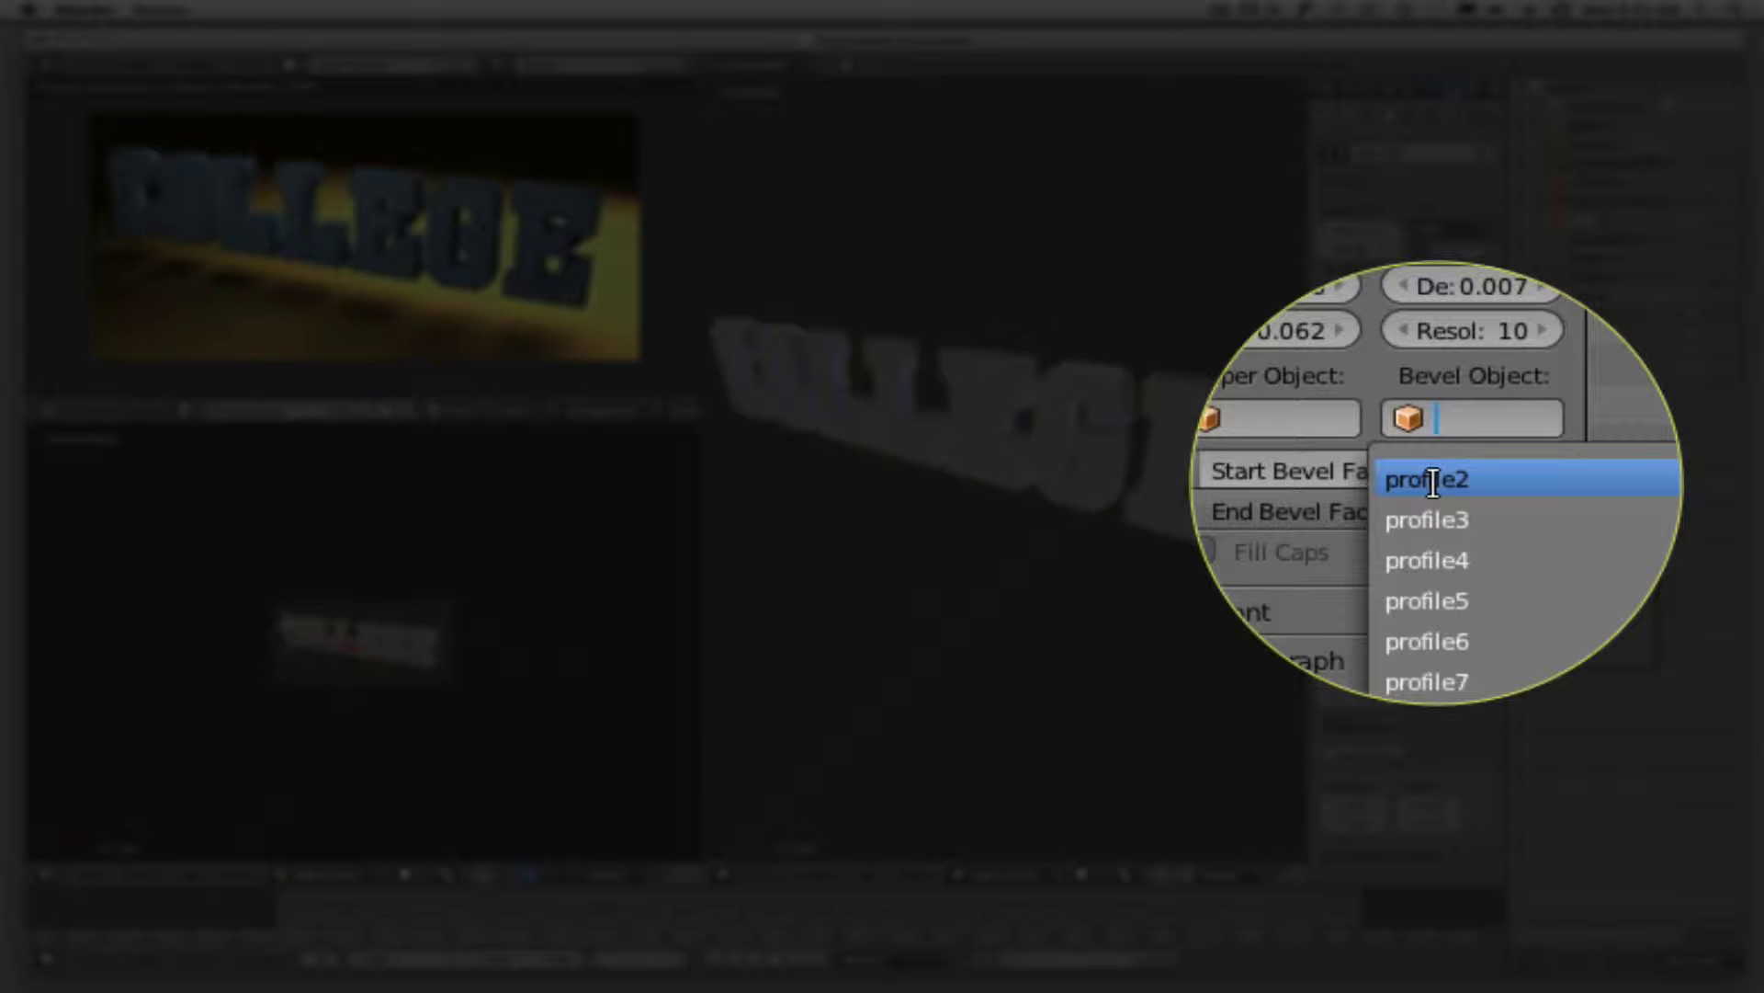
Try profile2, then settle on profile3 as COLLEGE's bevel object, orbiting to inspect.
{"action": "left_click", "coordinate": [1436, 478]}
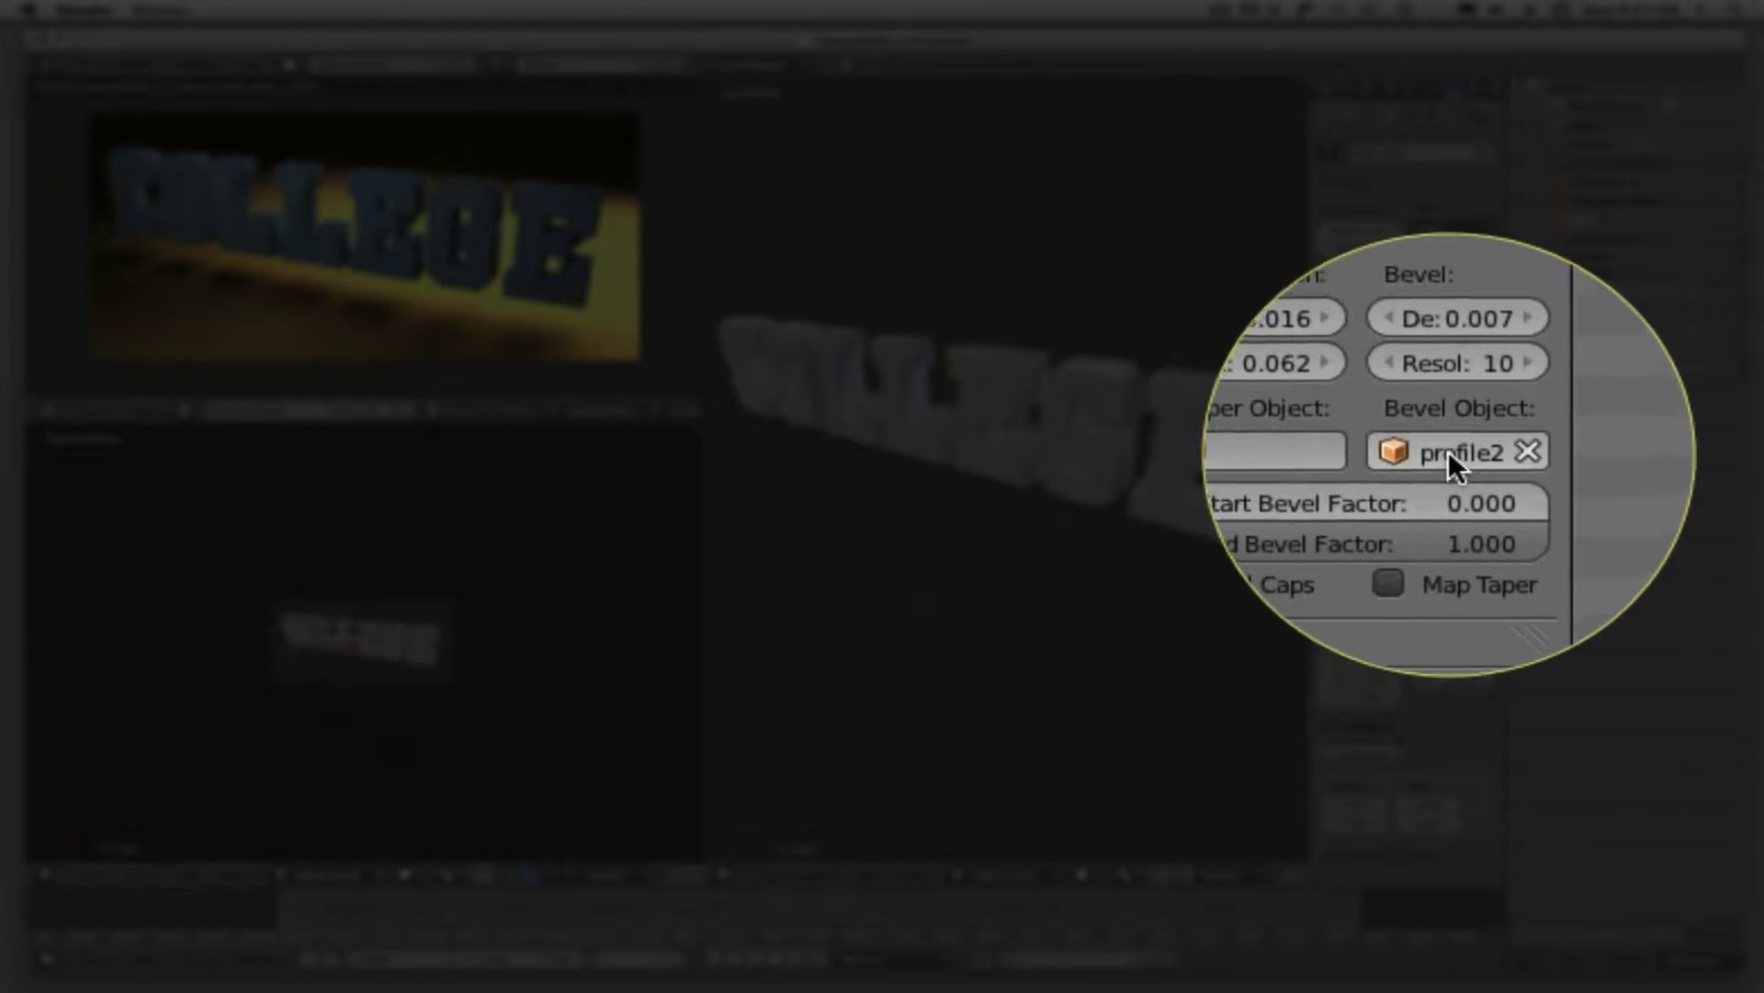
{"action": "left_click", "coordinate": [1447, 452]}
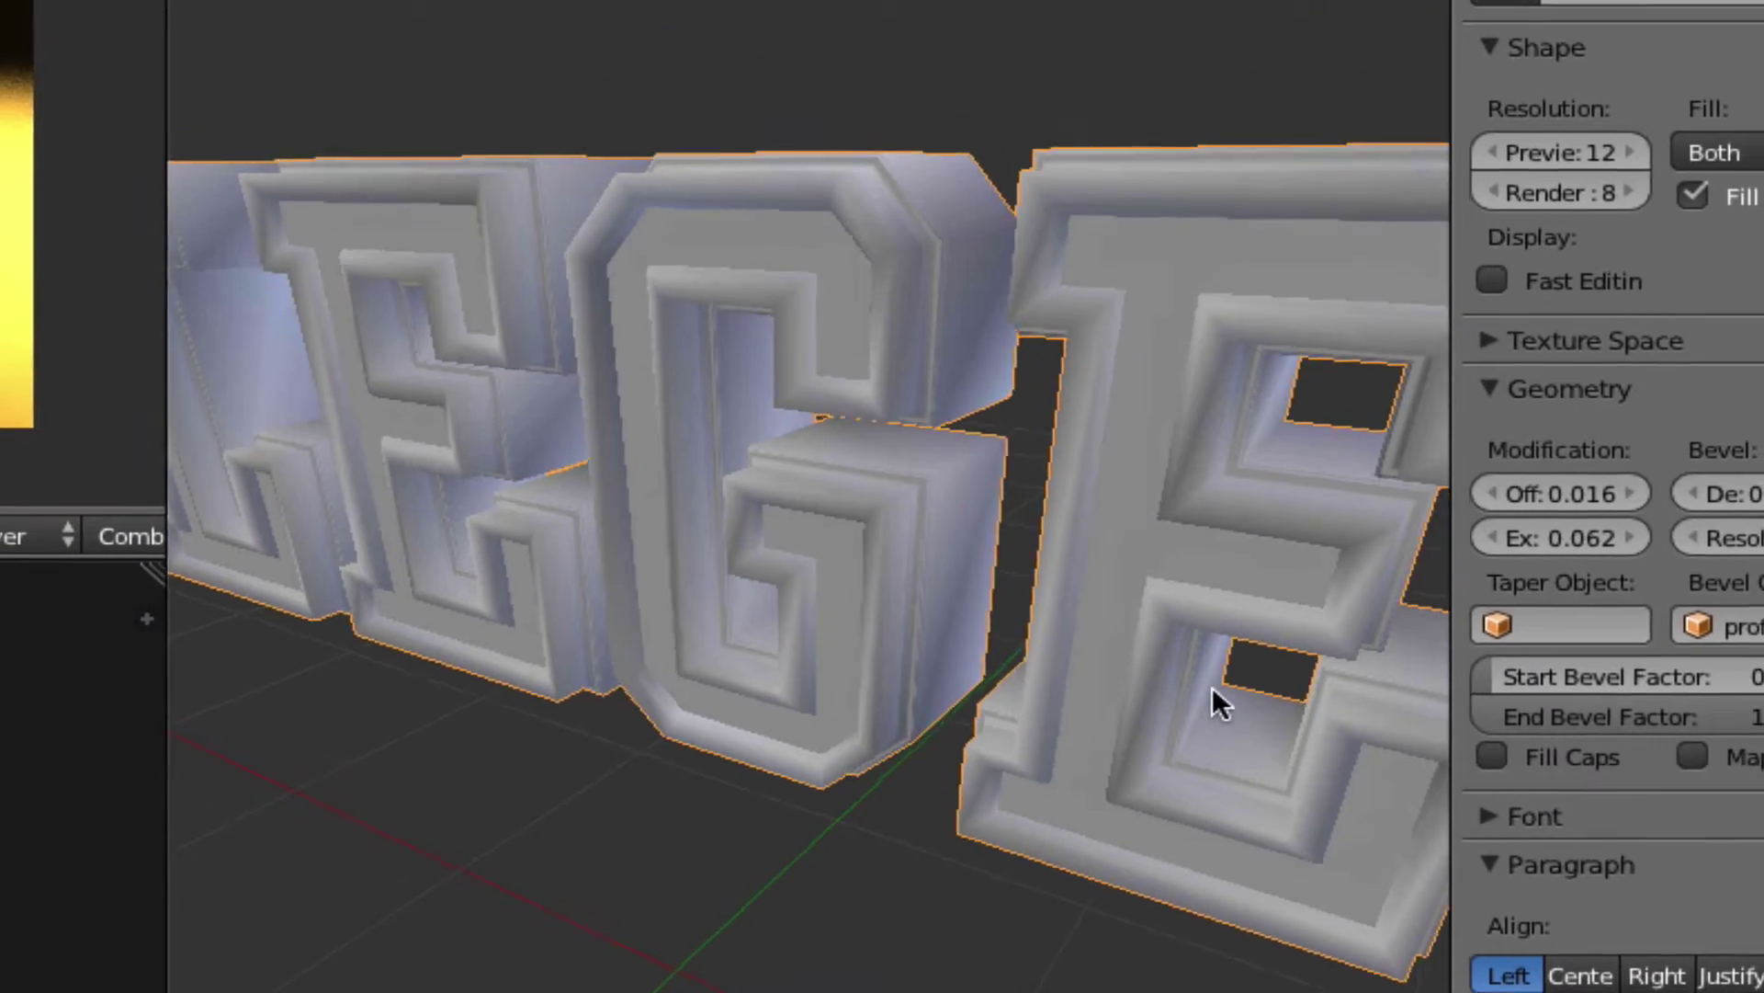
{"action": "middle_click_drag", "start_coordinate": [1212, 685], "coordinate": [966, 774]}
{"action": "scroll", "coordinate": [1153, 734], "scroll_direction": "up", "scroll_amount": 6}
{"action": "scroll", "coordinate": [1118, 756], "scroll_direction": "down", "scroll_amount": 6}
{"action": "middle_click_drag", "start_coordinate": [1166, 758], "coordinate": [1152, 769]}
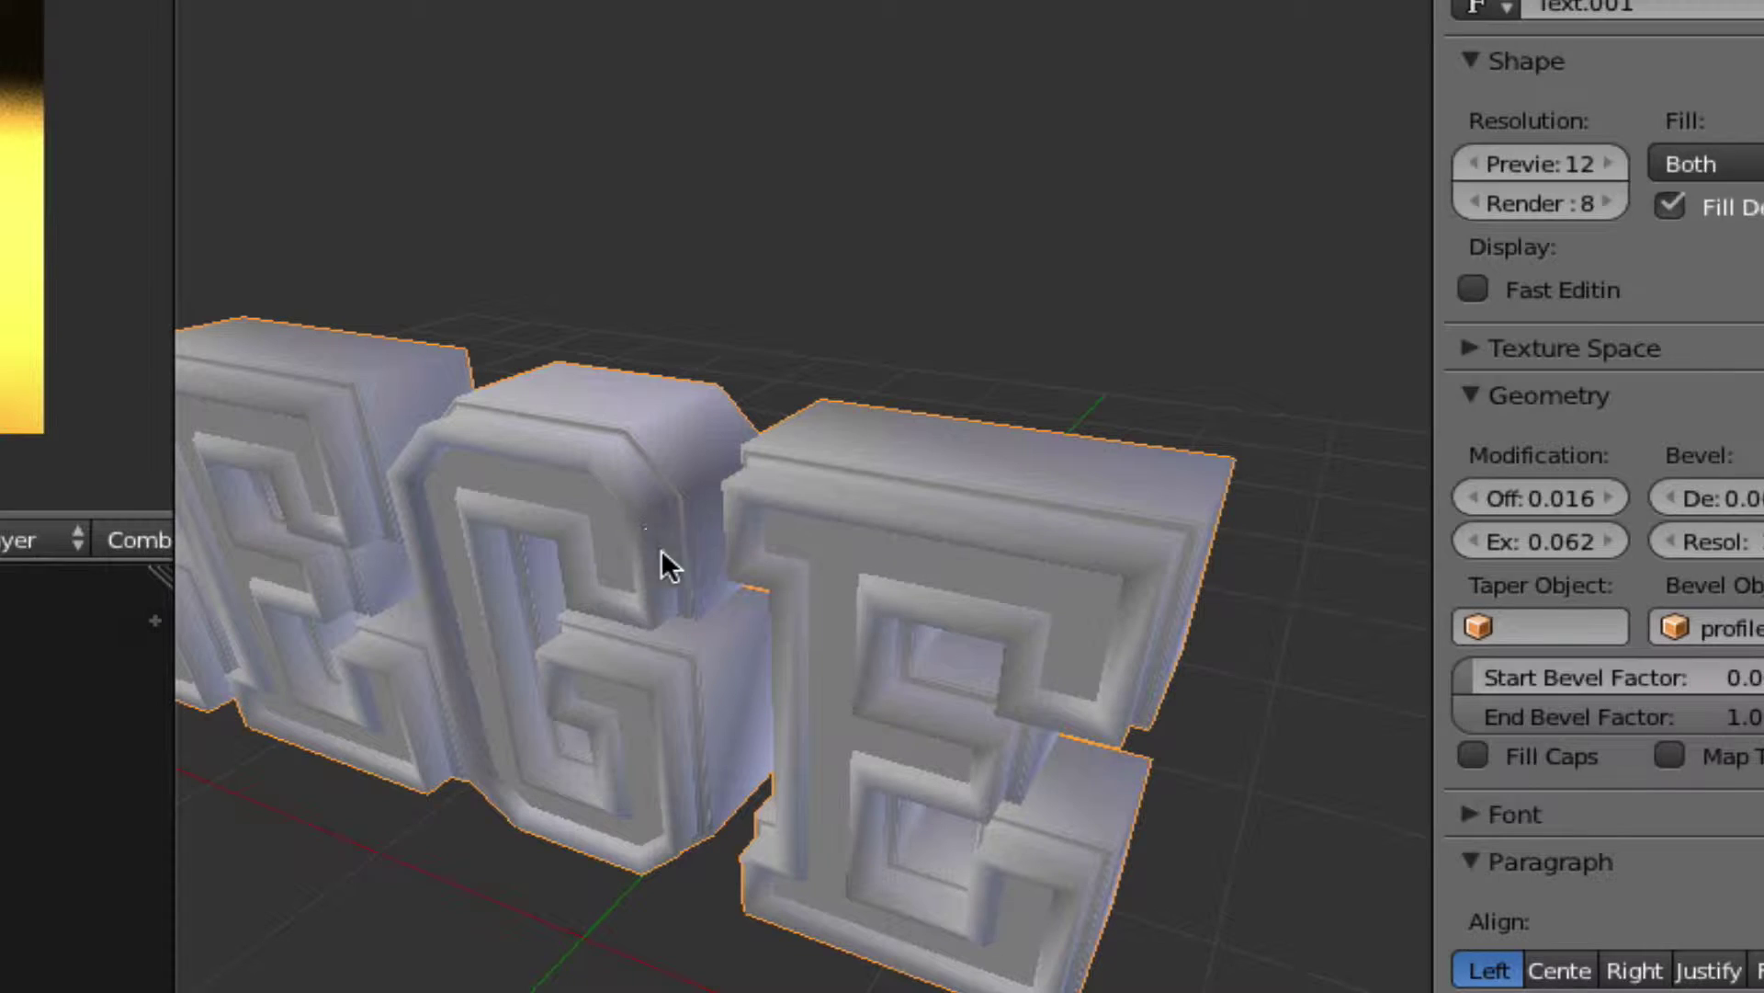
{"action": "scroll", "coordinate": [634, 524], "scroll_direction": "down", "scroll_amount": 4}
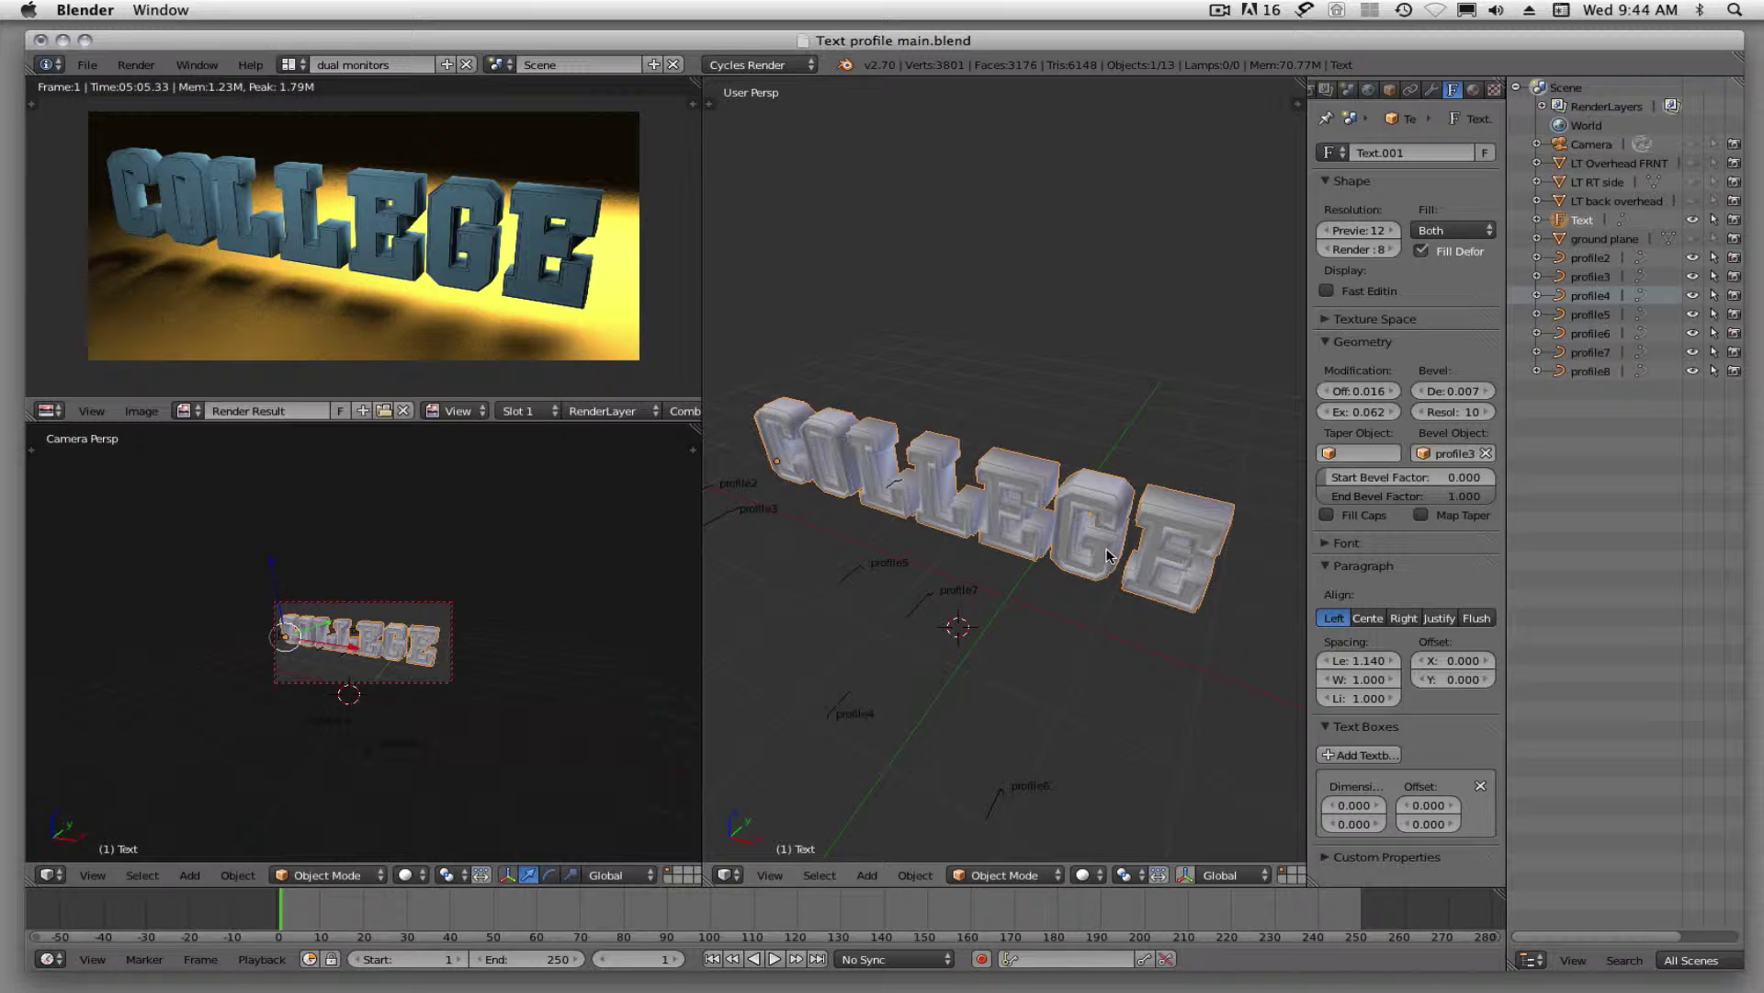
In Top Ortho view, add a Bezier curve just above the COLLEGE letters.
{"action": "key", "text": "KP_7"}
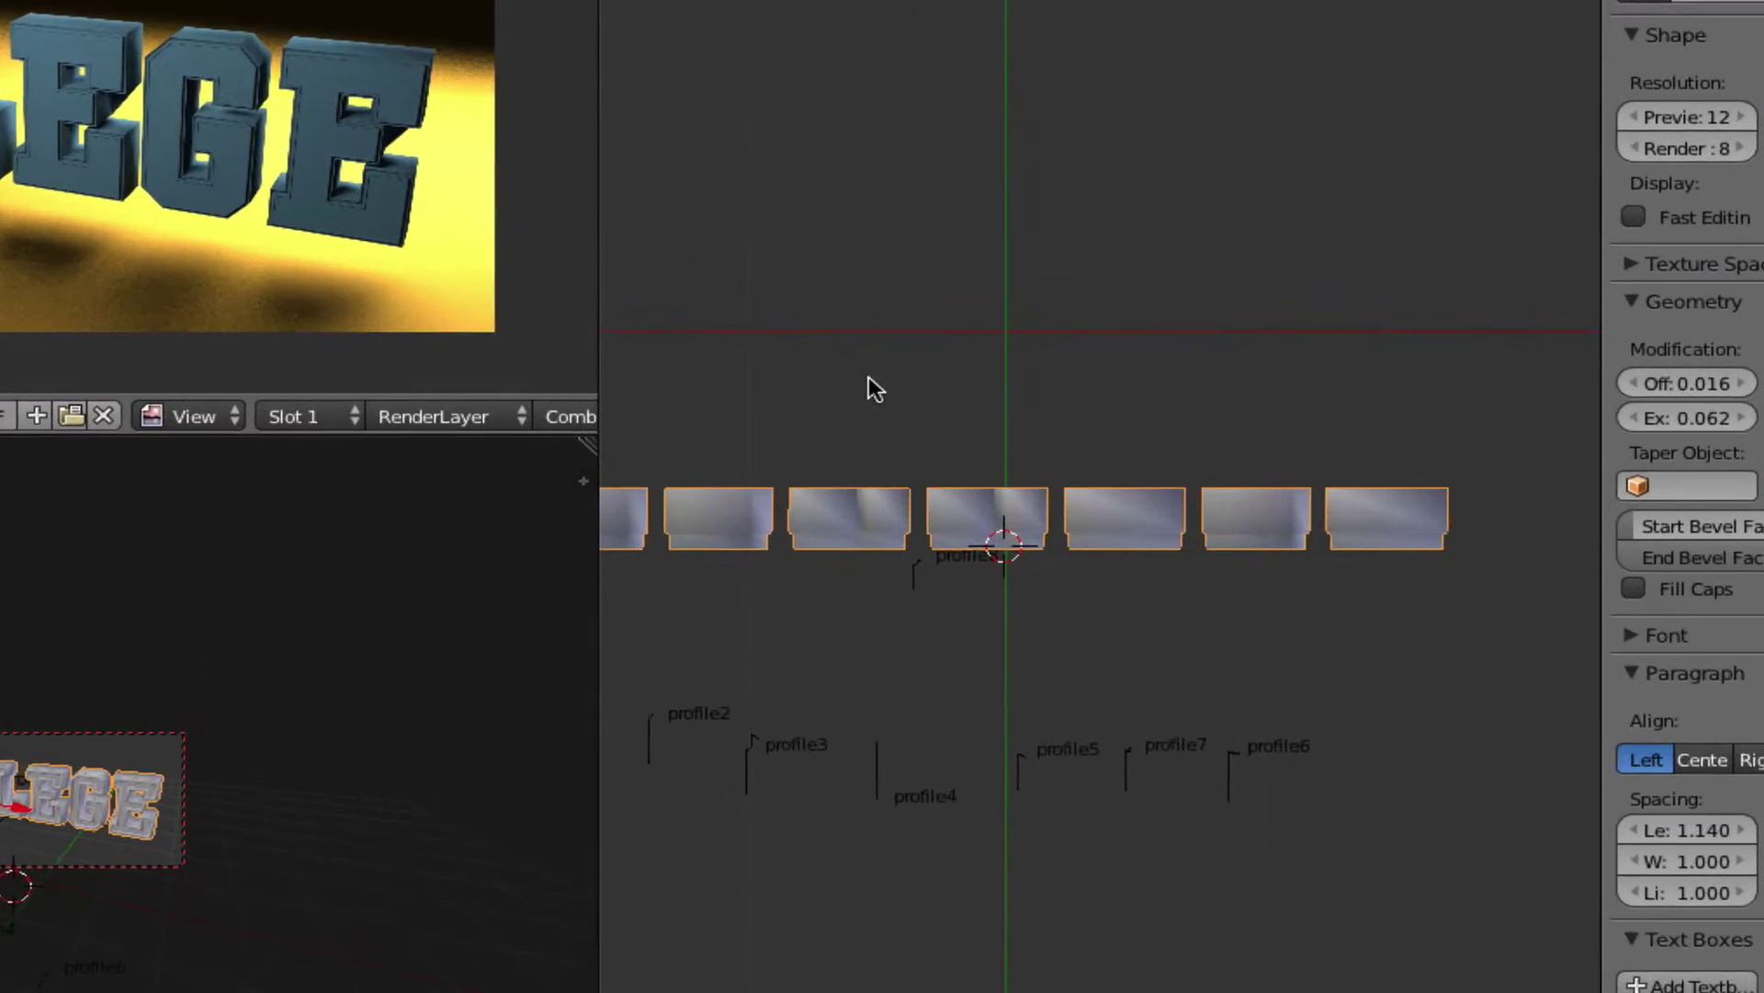
{"action": "left_click", "coordinate": [867, 380]}
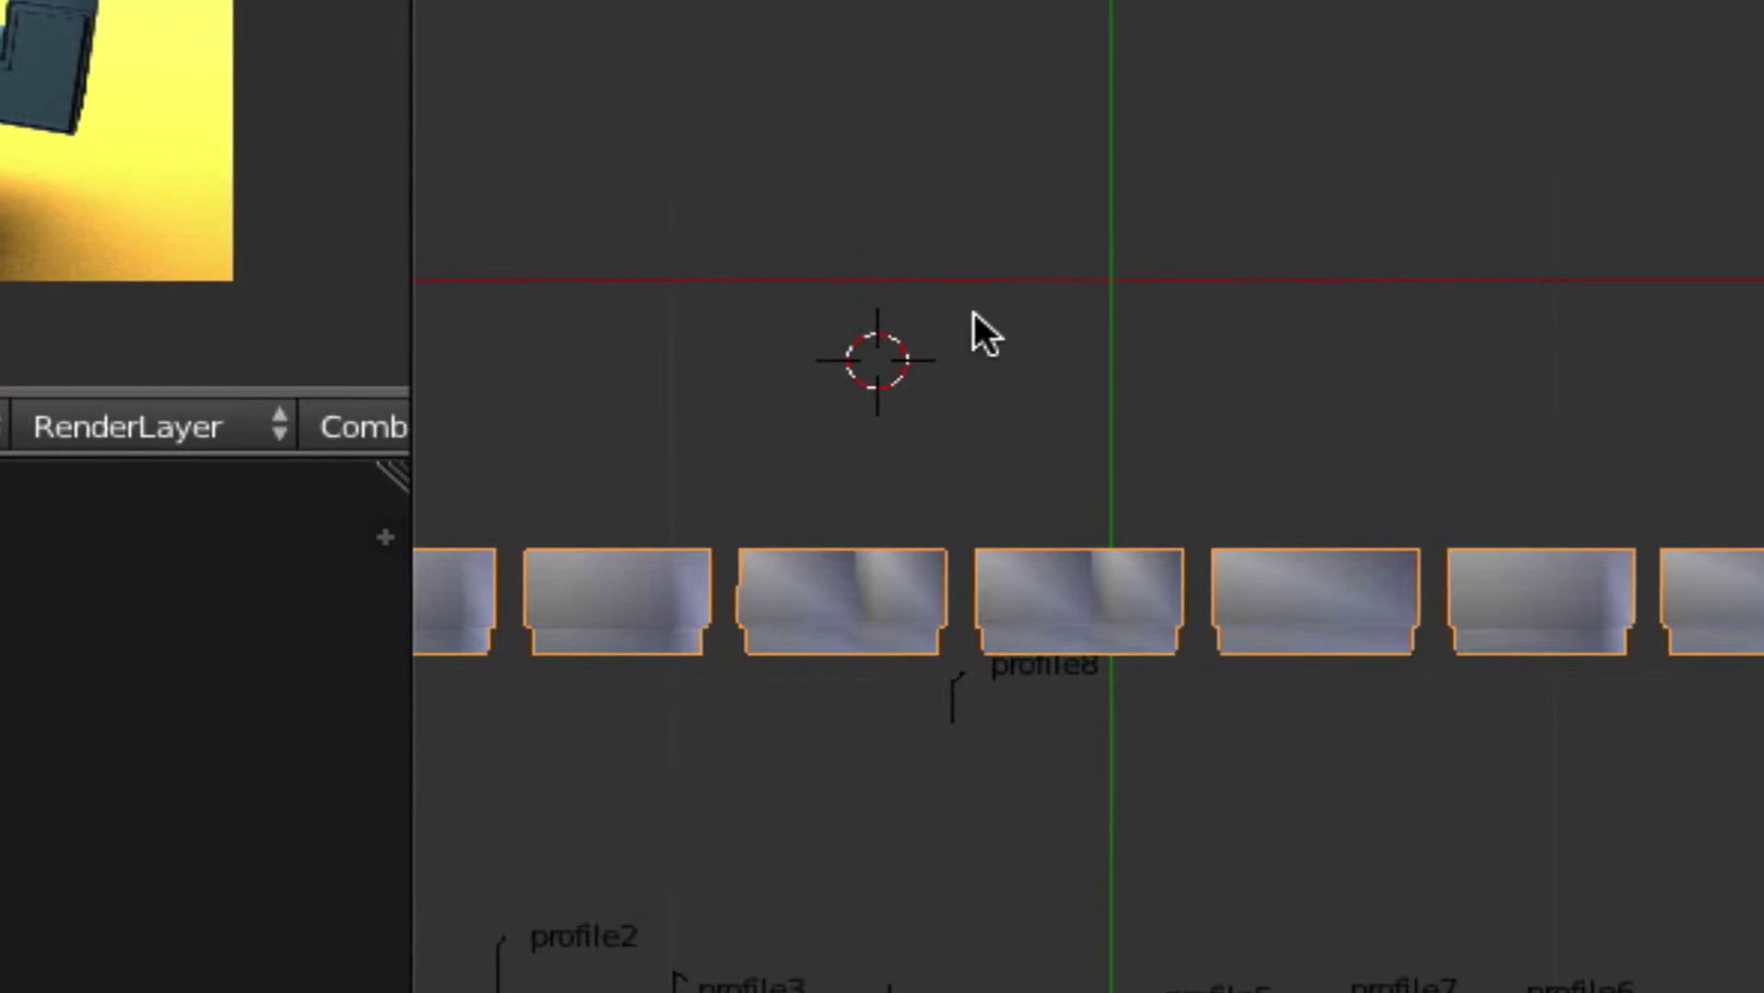
{"action": "key", "text": "space"}
{"action": "mouse_move", "coordinate": [1022, 320]}
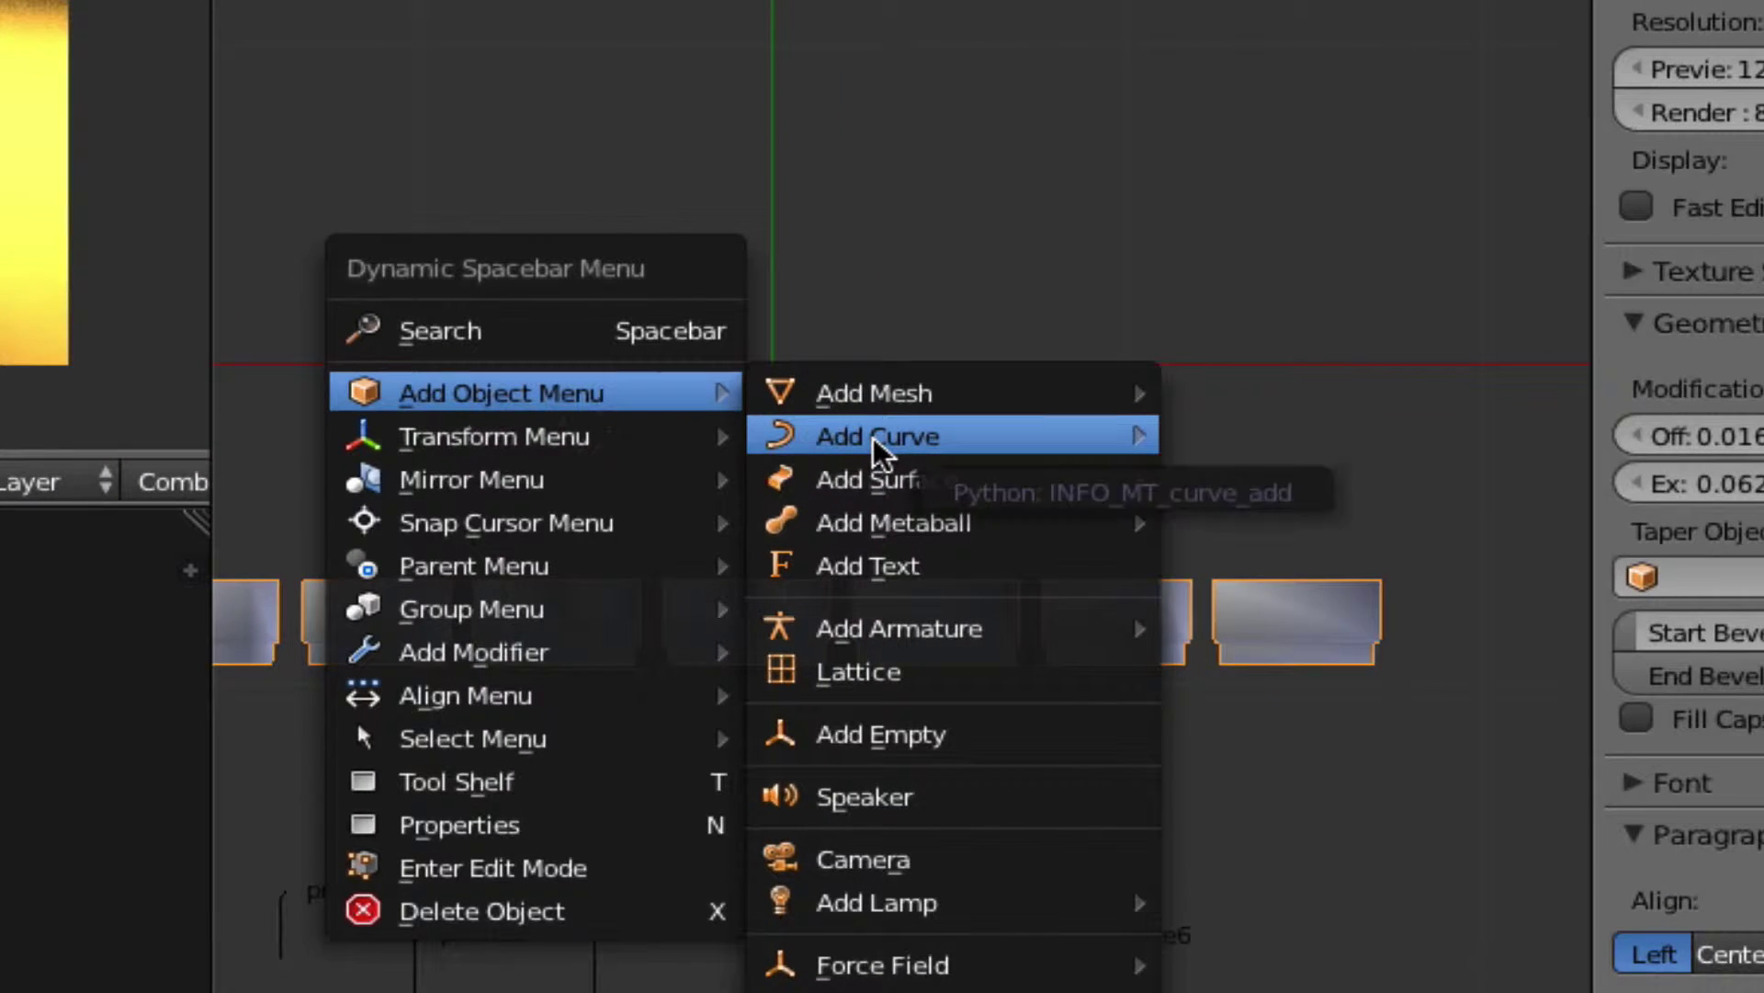
{"action": "mouse_move", "coordinate": [878, 450]}
{"action": "left_click", "coordinate": [1237, 439]}
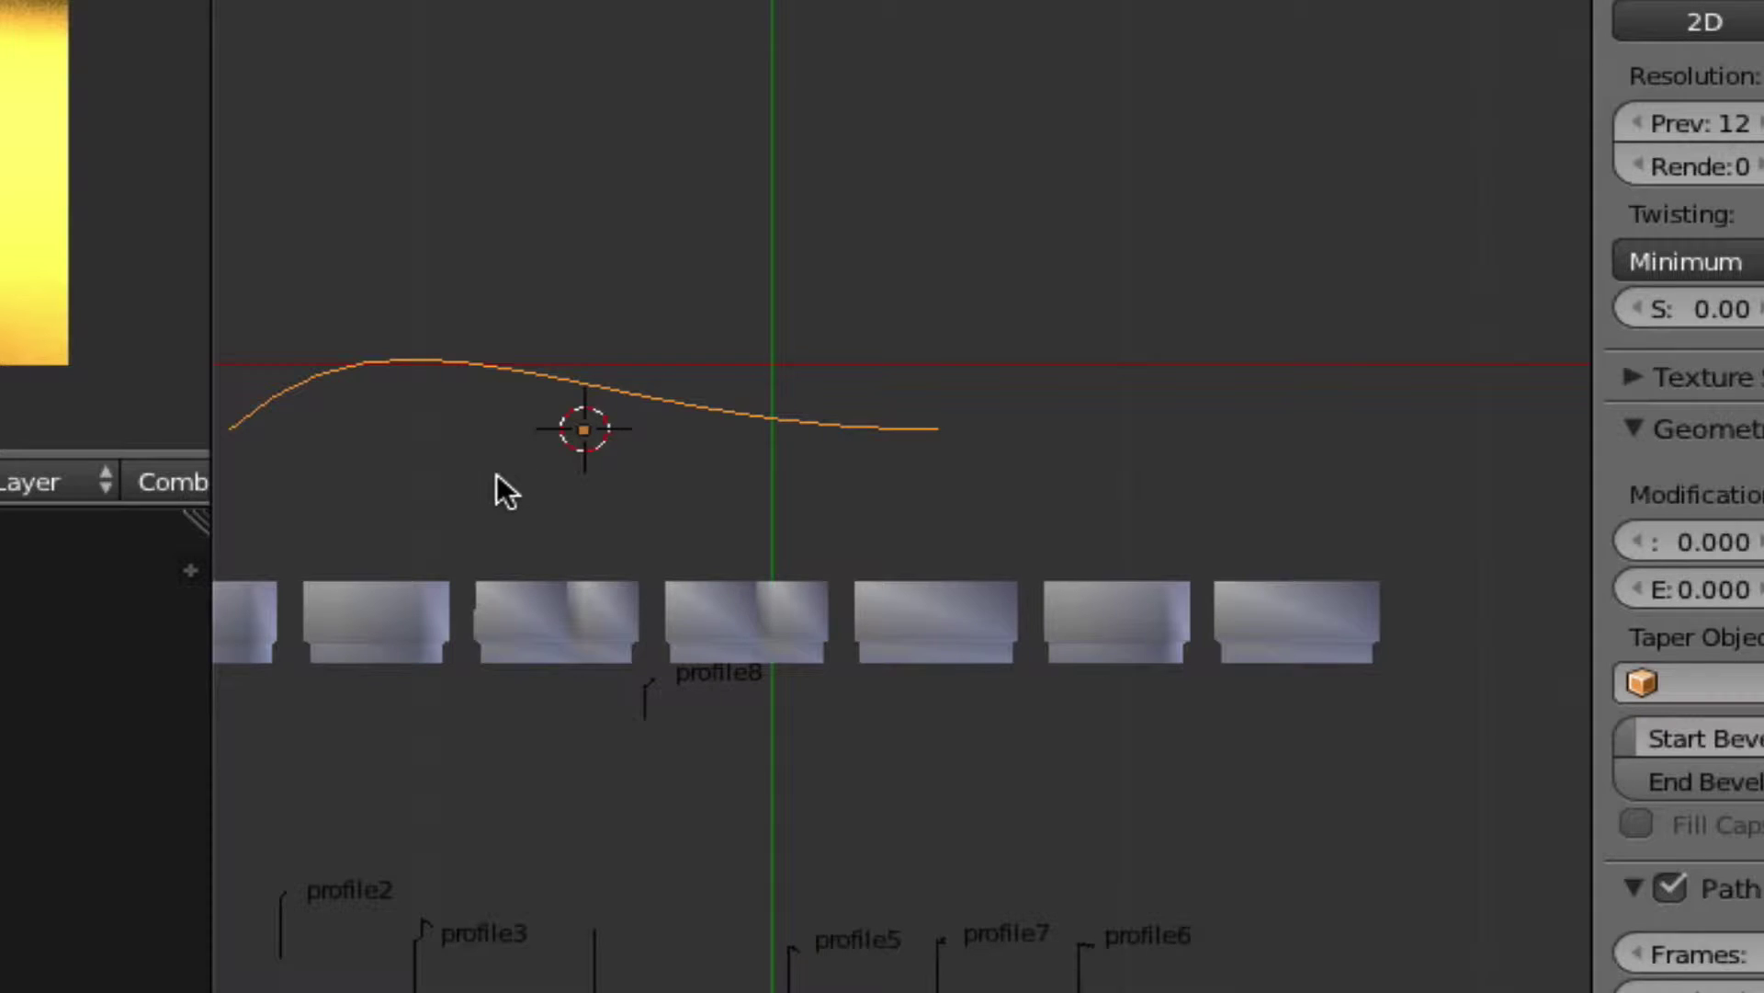
{"action": "middle_click_drag", "start_coordinate": [496, 475], "coordinate": [946, 461], "text": "shift"}
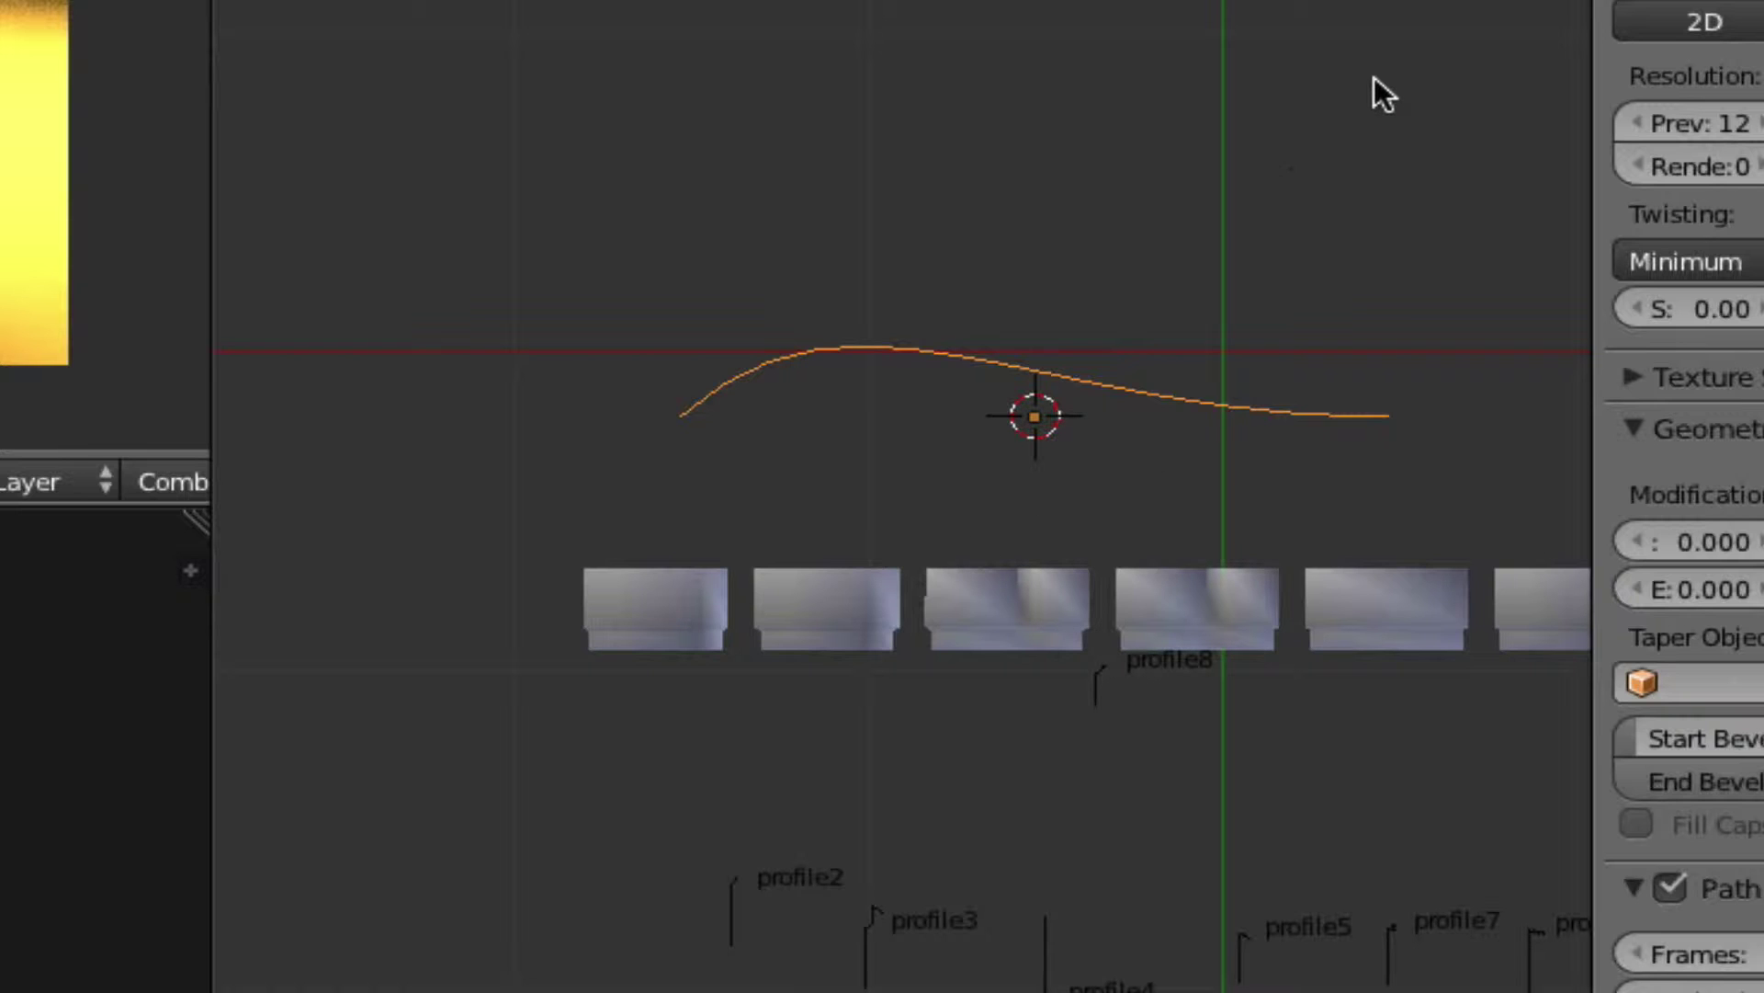
Shrink the new curve to a tiny size and move it onto the third letter.
{"action": "key", "text": "s"}
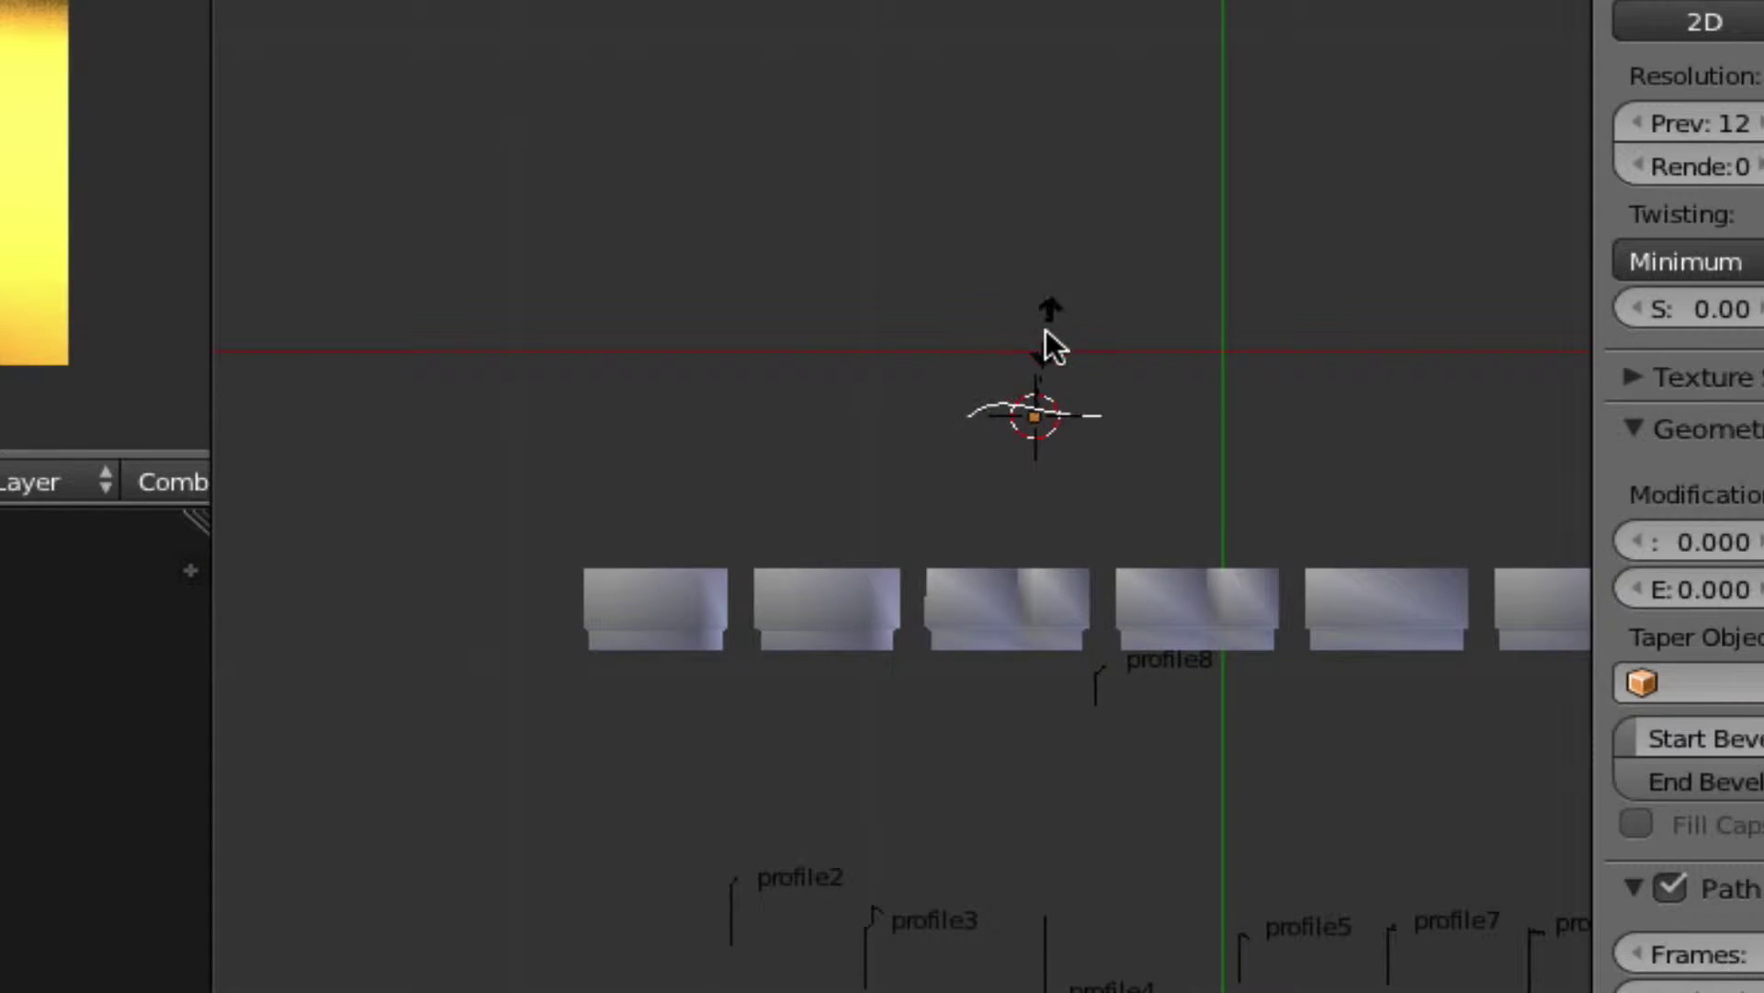
{"action": "left_click", "coordinate": [1046, 329]}
{"action": "key", "text": "s"}
{"action": "left_click", "coordinate": [1112, 272]}
{"action": "left_click", "coordinate": [1052, 190]}
{"action": "key", "text": "g"}
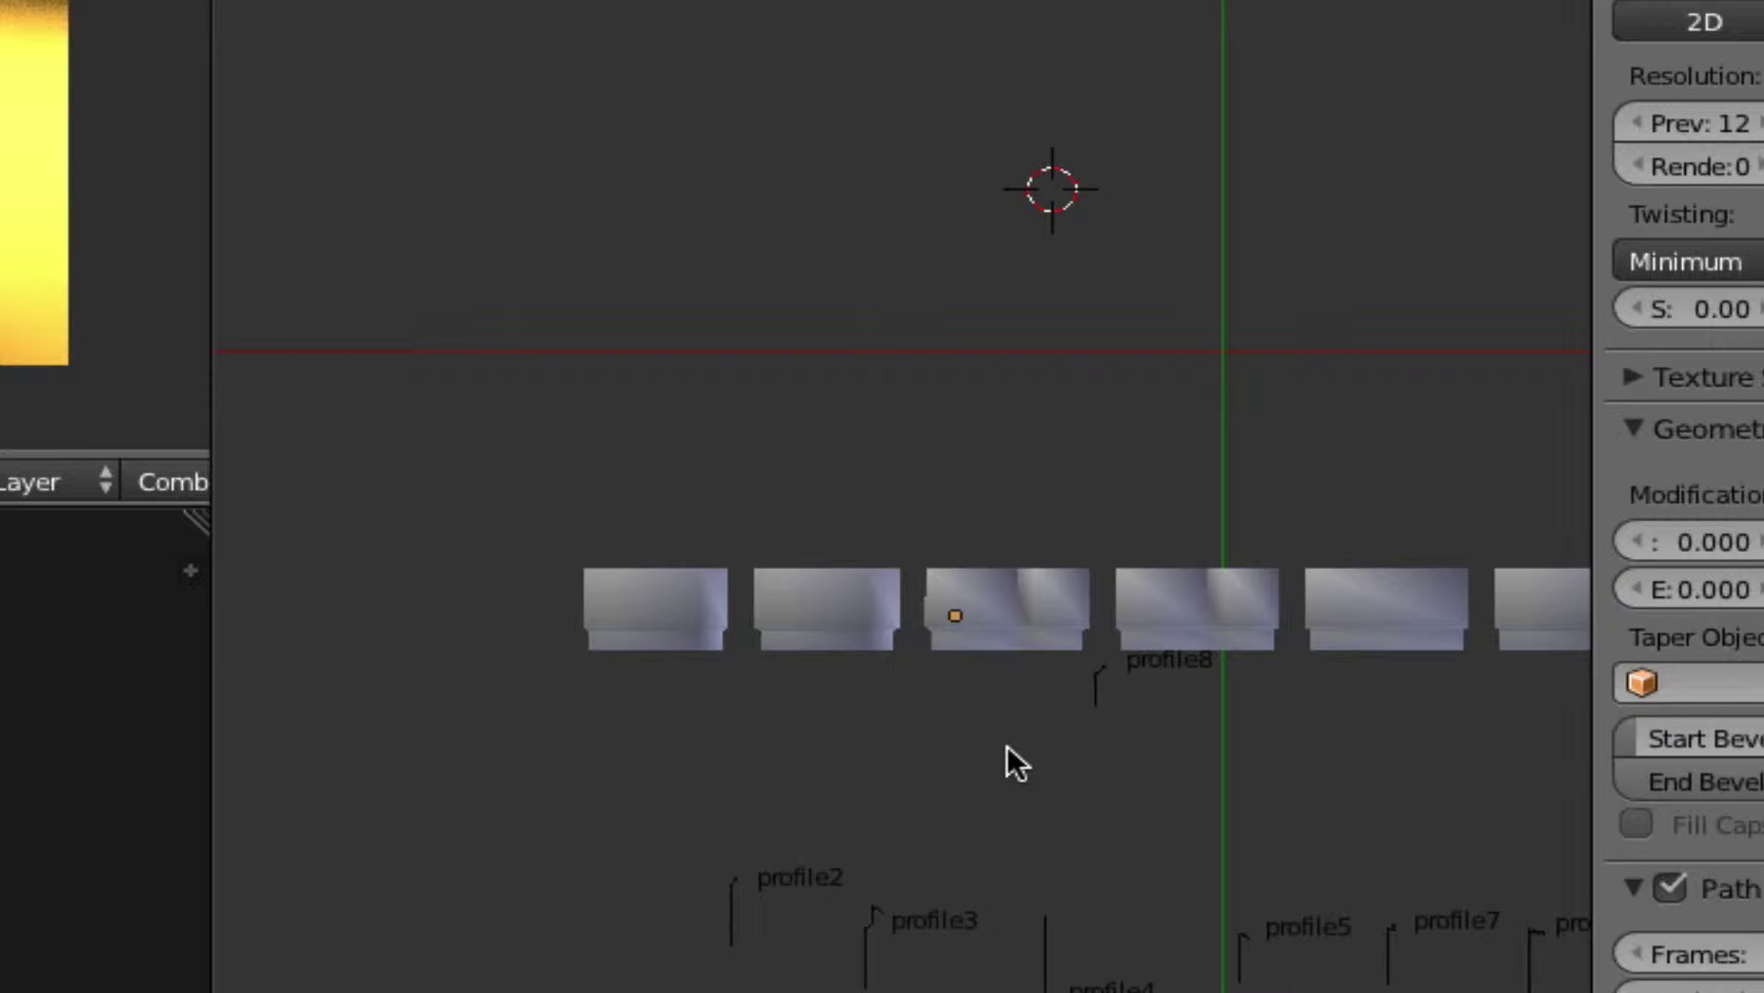
{"action": "scroll", "coordinate": [1007, 752], "scroll_direction": "up", "scroll_amount": 4}
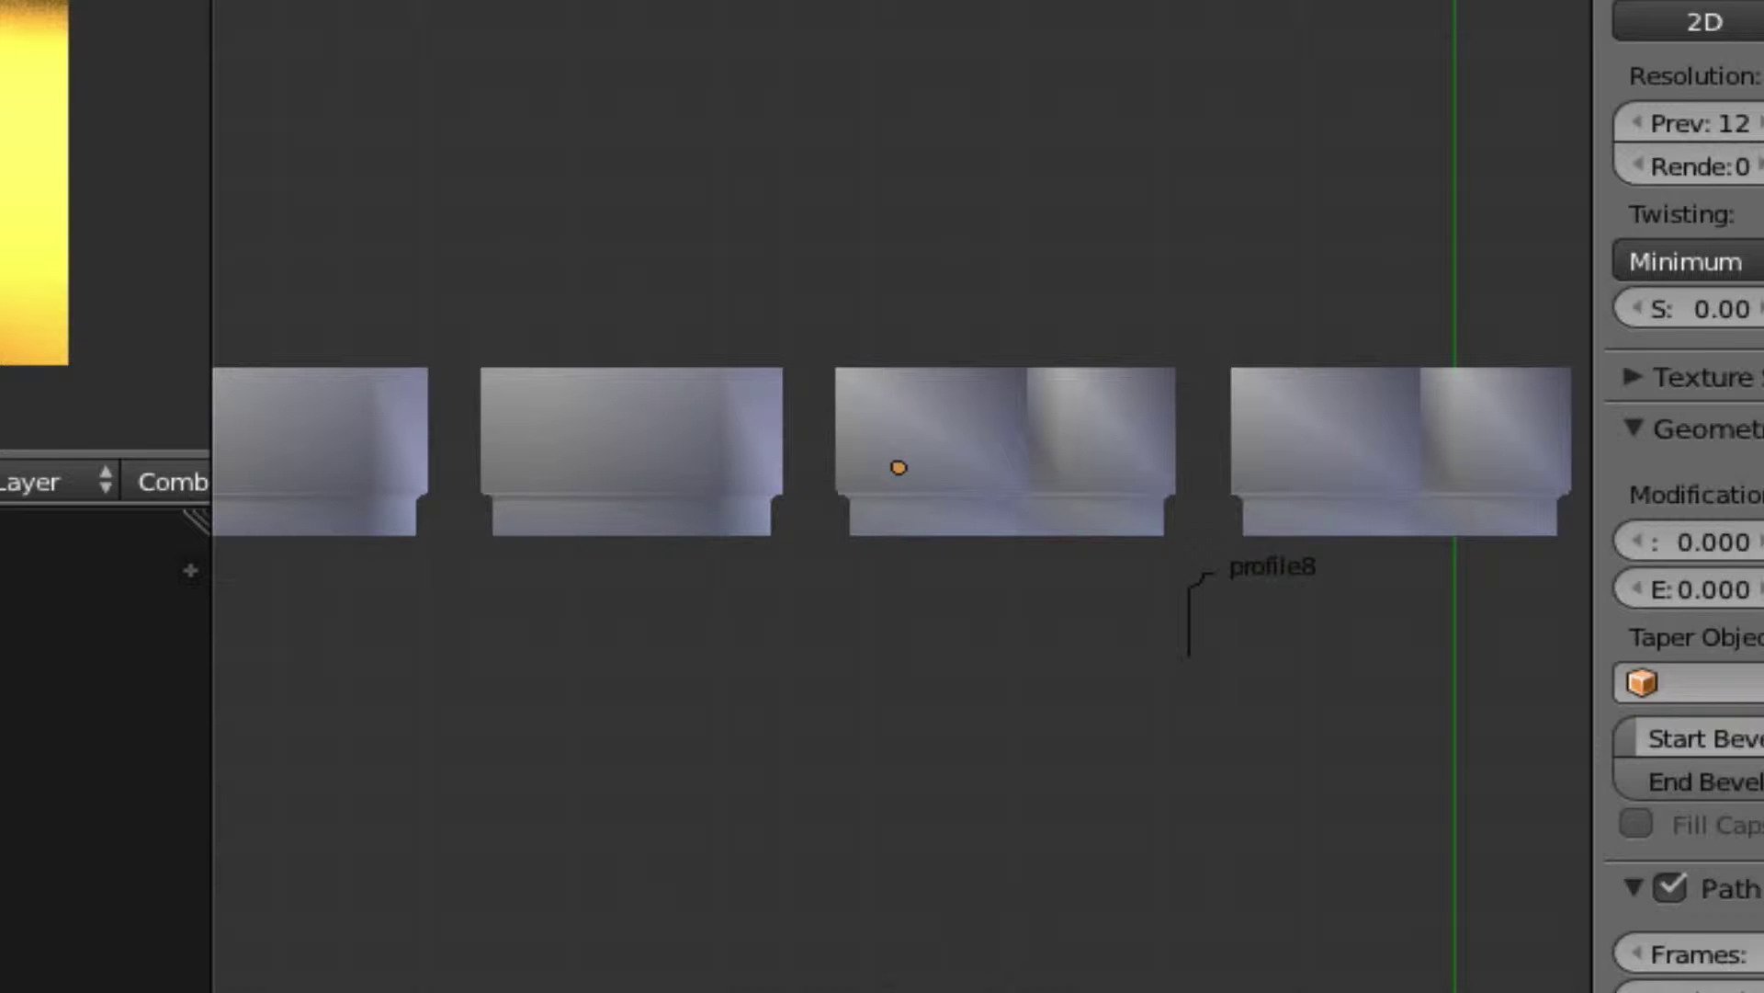
{"action": "key", "text": "Tab"}
{"action": "key", "text": "Tab"}
{"action": "scroll", "coordinate": [919, 566], "scroll_direction": "up", "scroll_amount": 4}
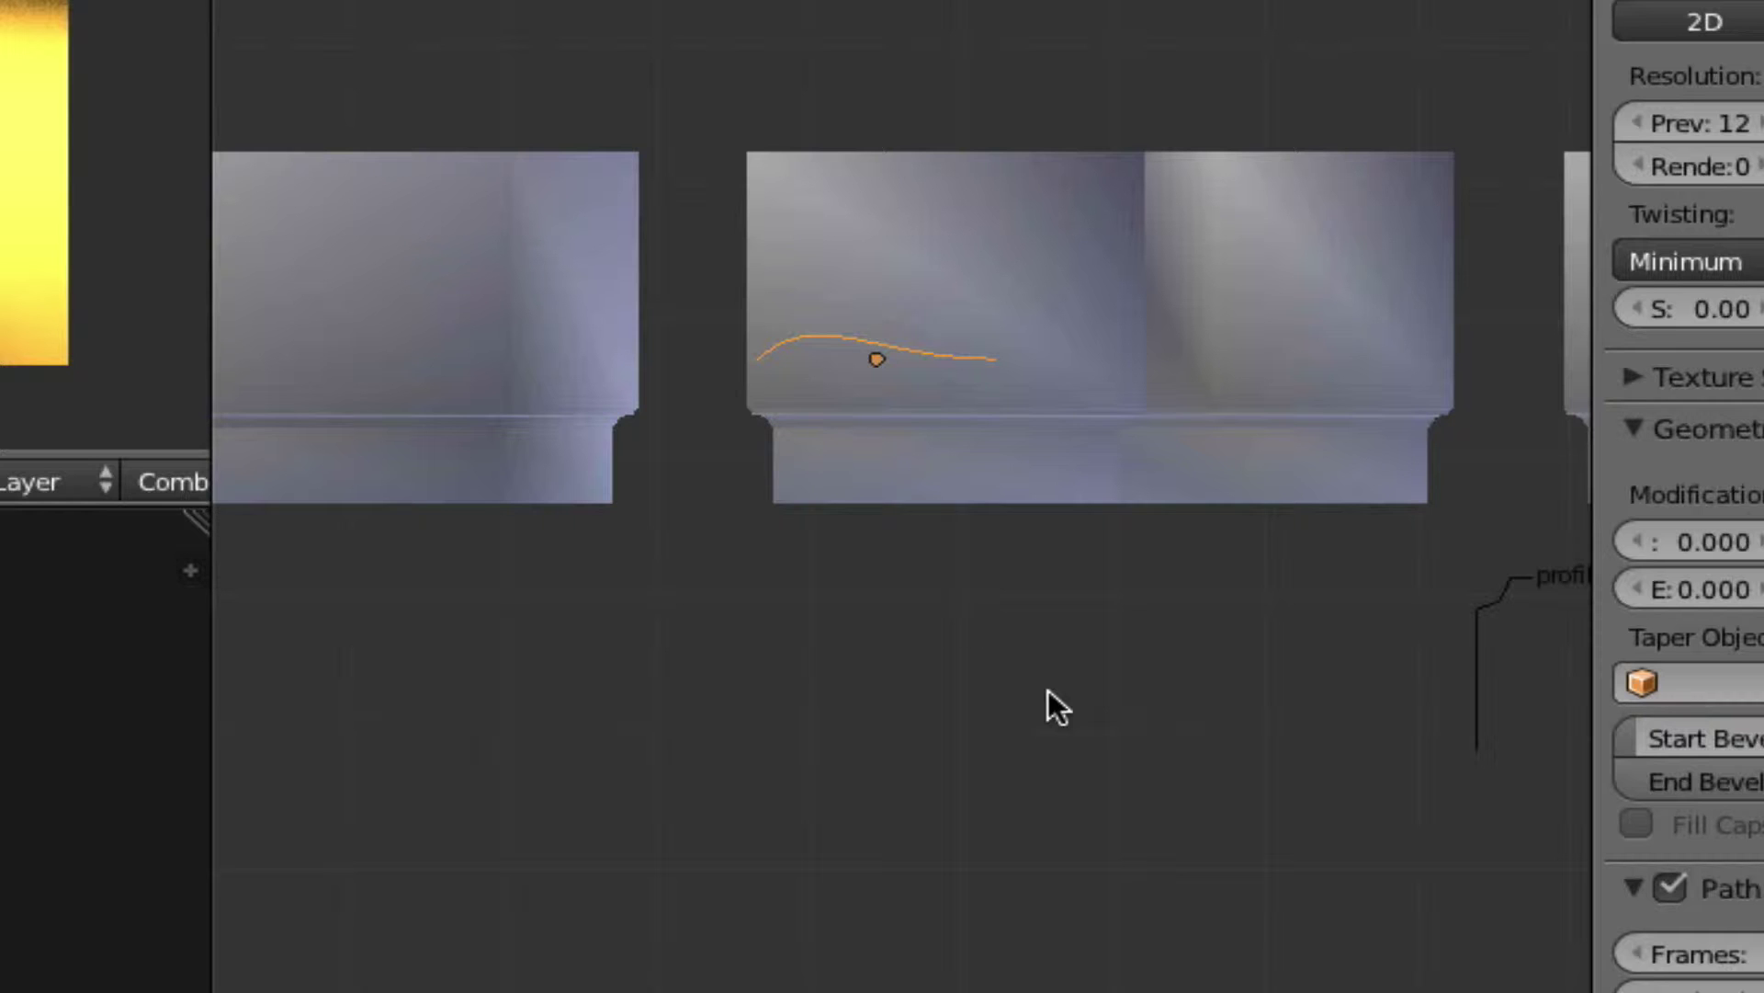
Scale the profile curve down further and place it at the letter's bottom-left face edge.
{"action": "key", "text": "s"}
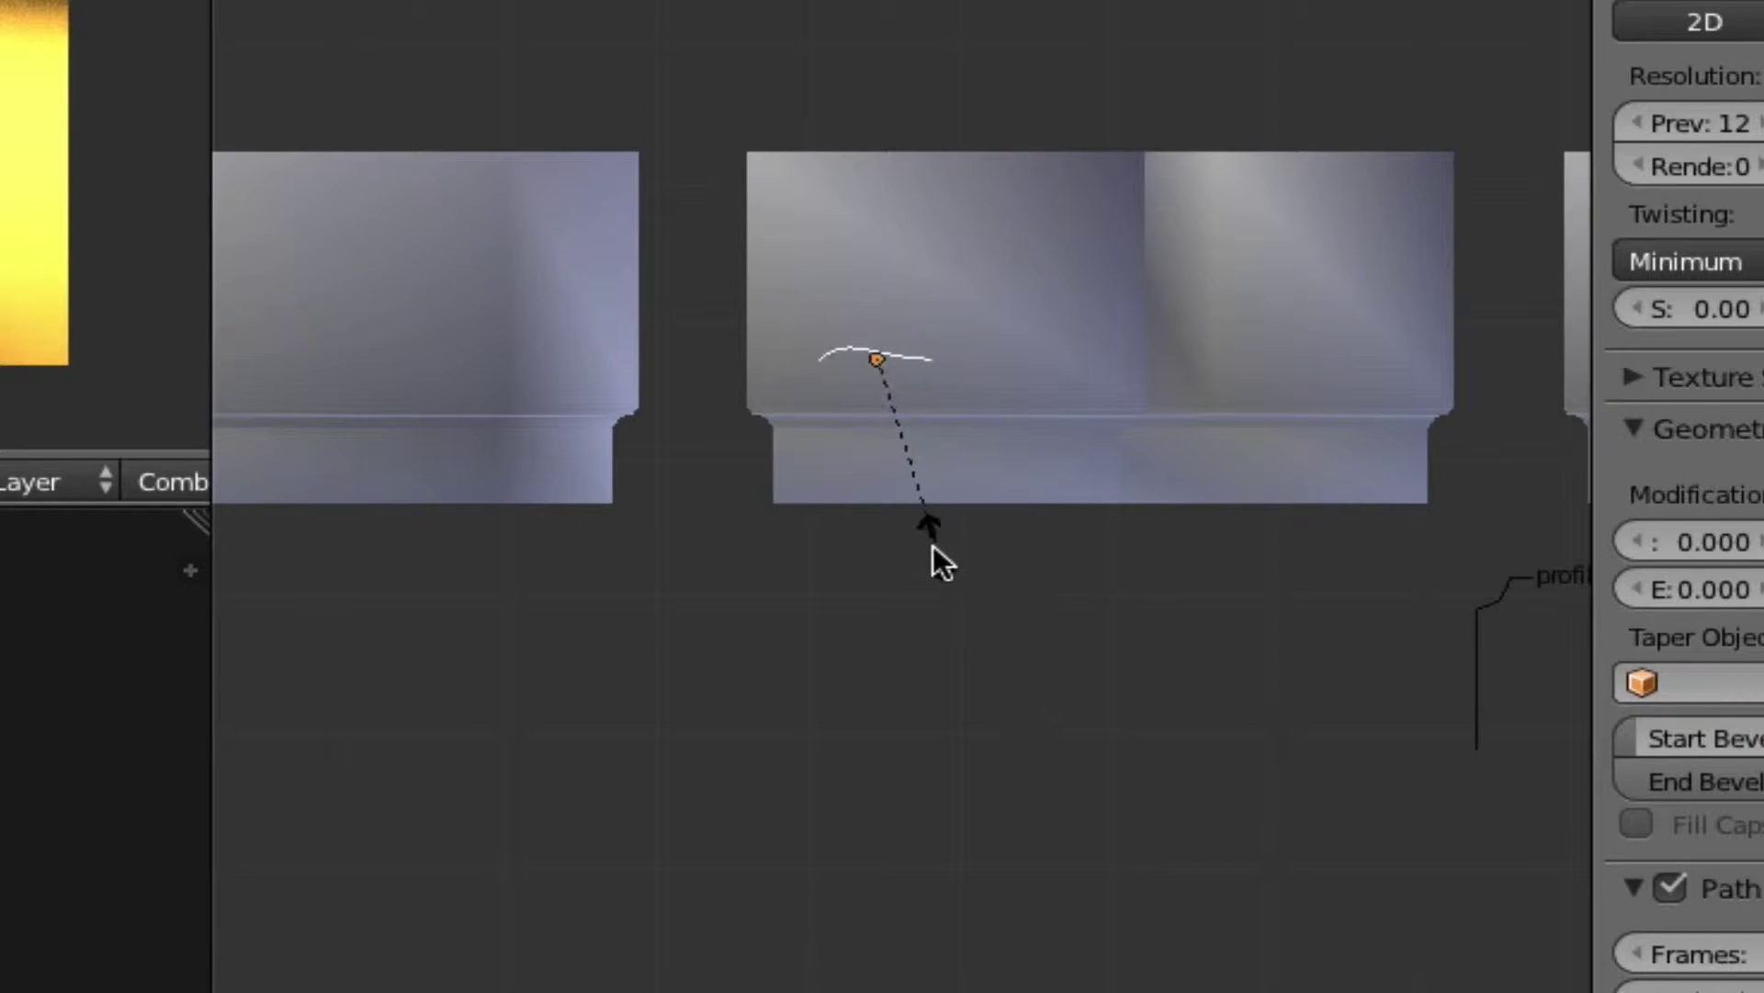
{"action": "left_click", "coordinate": [871, 464]}
{"action": "key", "text": "g"}
{"action": "left_click", "coordinate": [777, 521]}
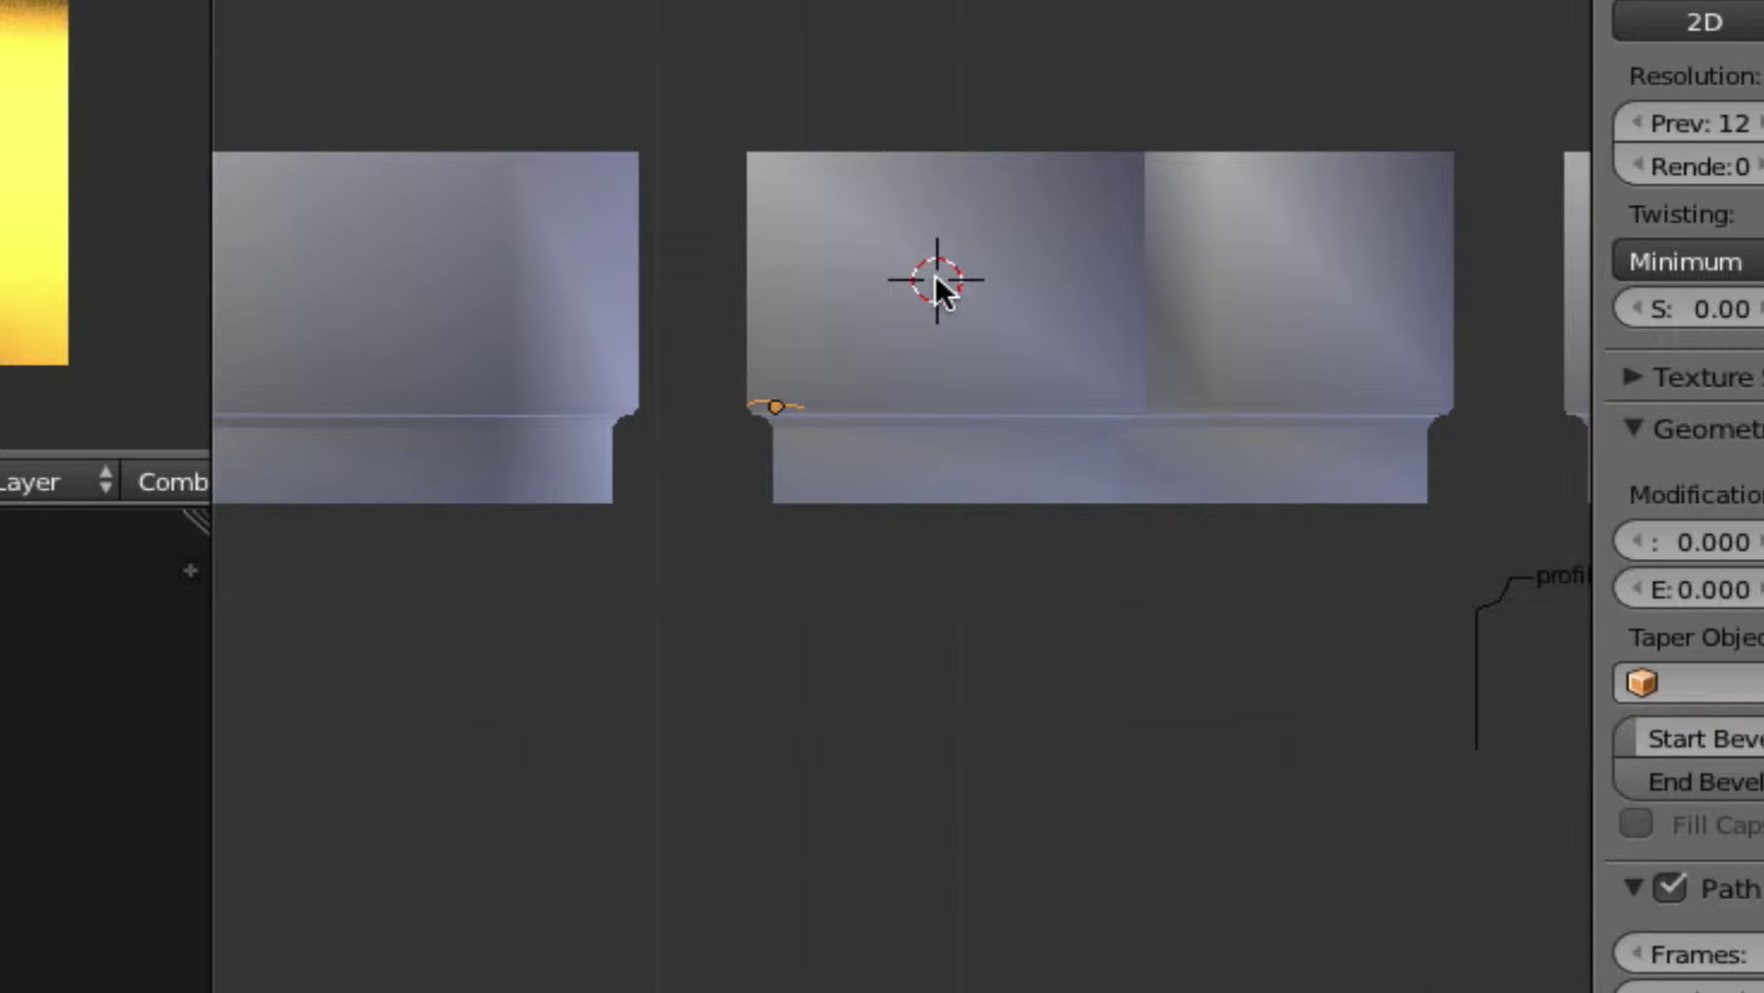
Select COLLEGE and swap its bevel object from profile3 to profile9.
{"action": "right_click", "coordinate": [986, 233]}
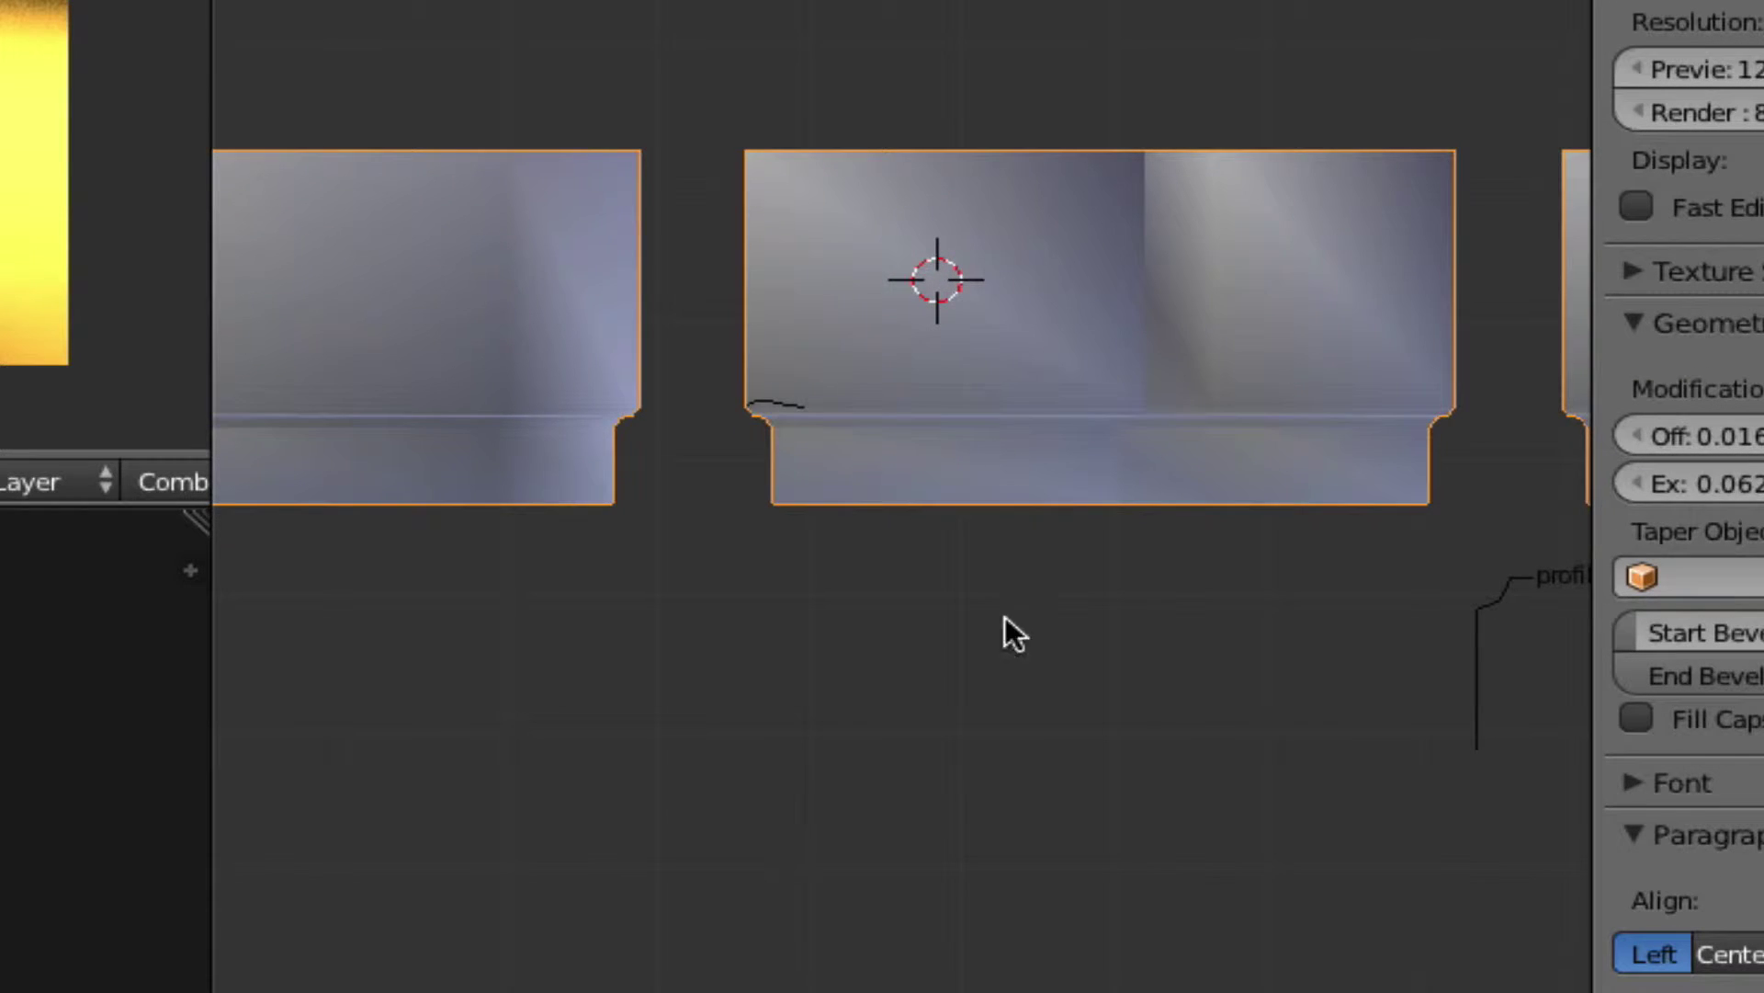
{"action": "middle_click_drag", "start_coordinate": [1012, 693], "coordinate": [913, 559]}
{"action": "scroll", "coordinate": [913, 559], "scroll_direction": "down", "scroll_amount": 8}
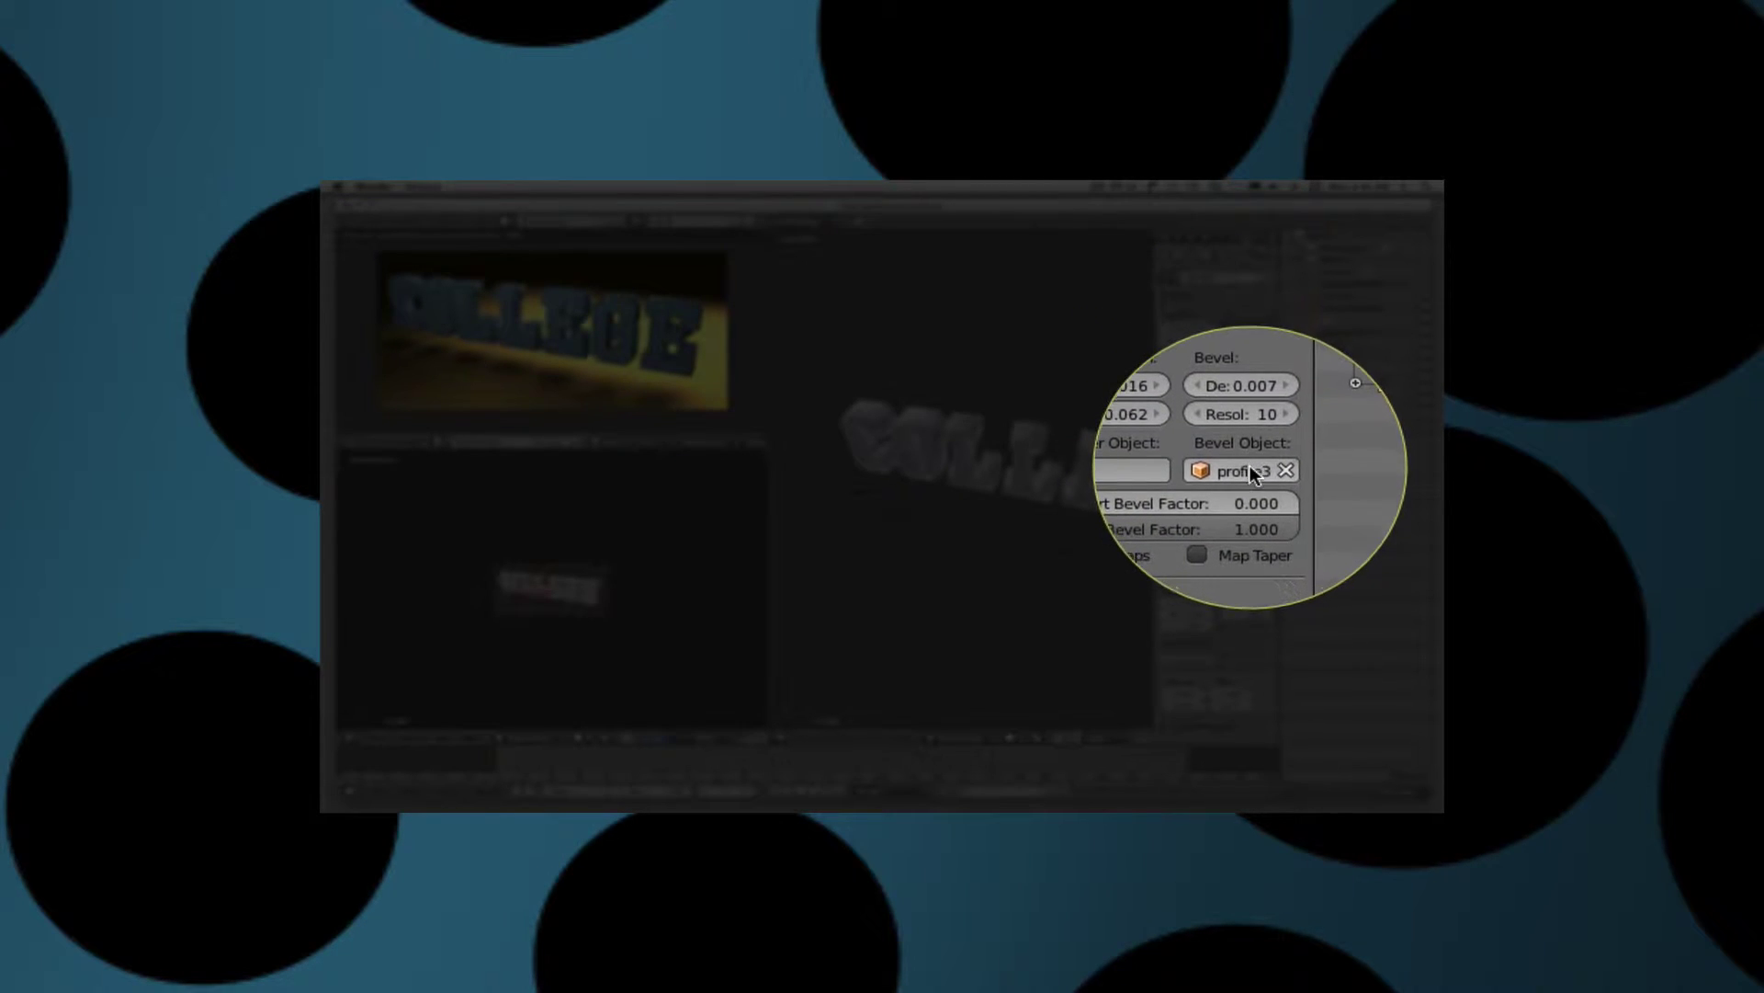
{"action": "left_click", "coordinate": [1246, 467]}
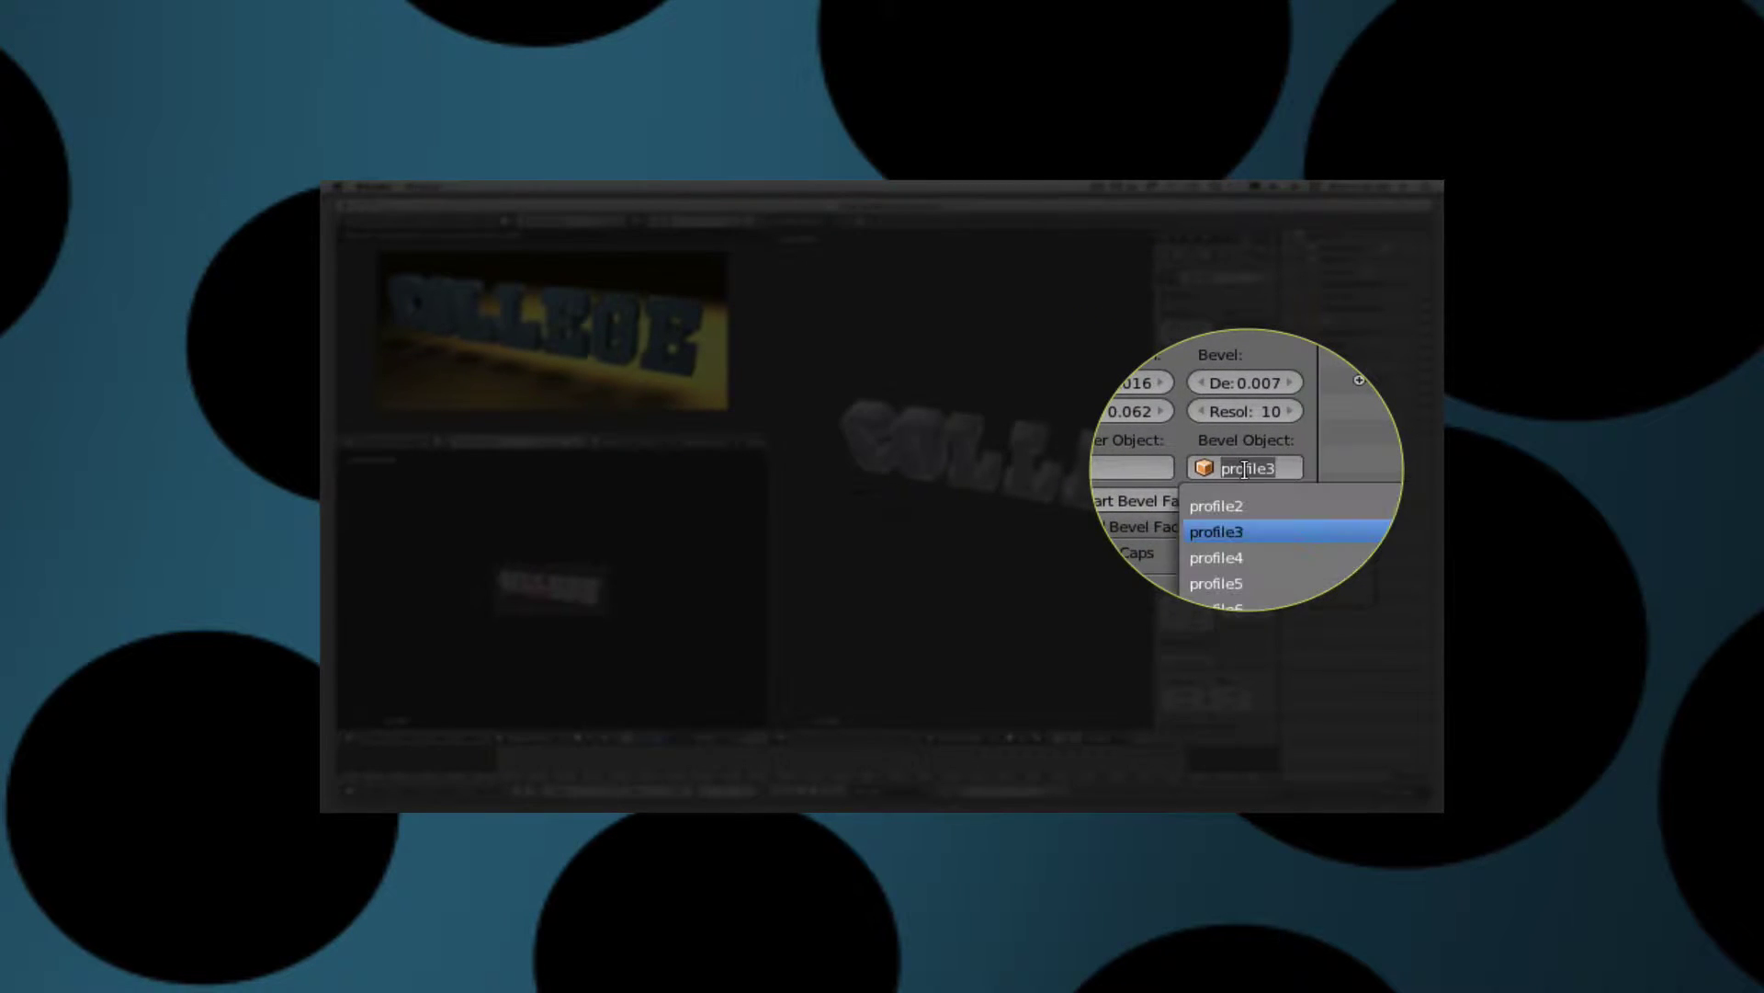
{"action": "left_click", "coordinate": [1236, 571]}
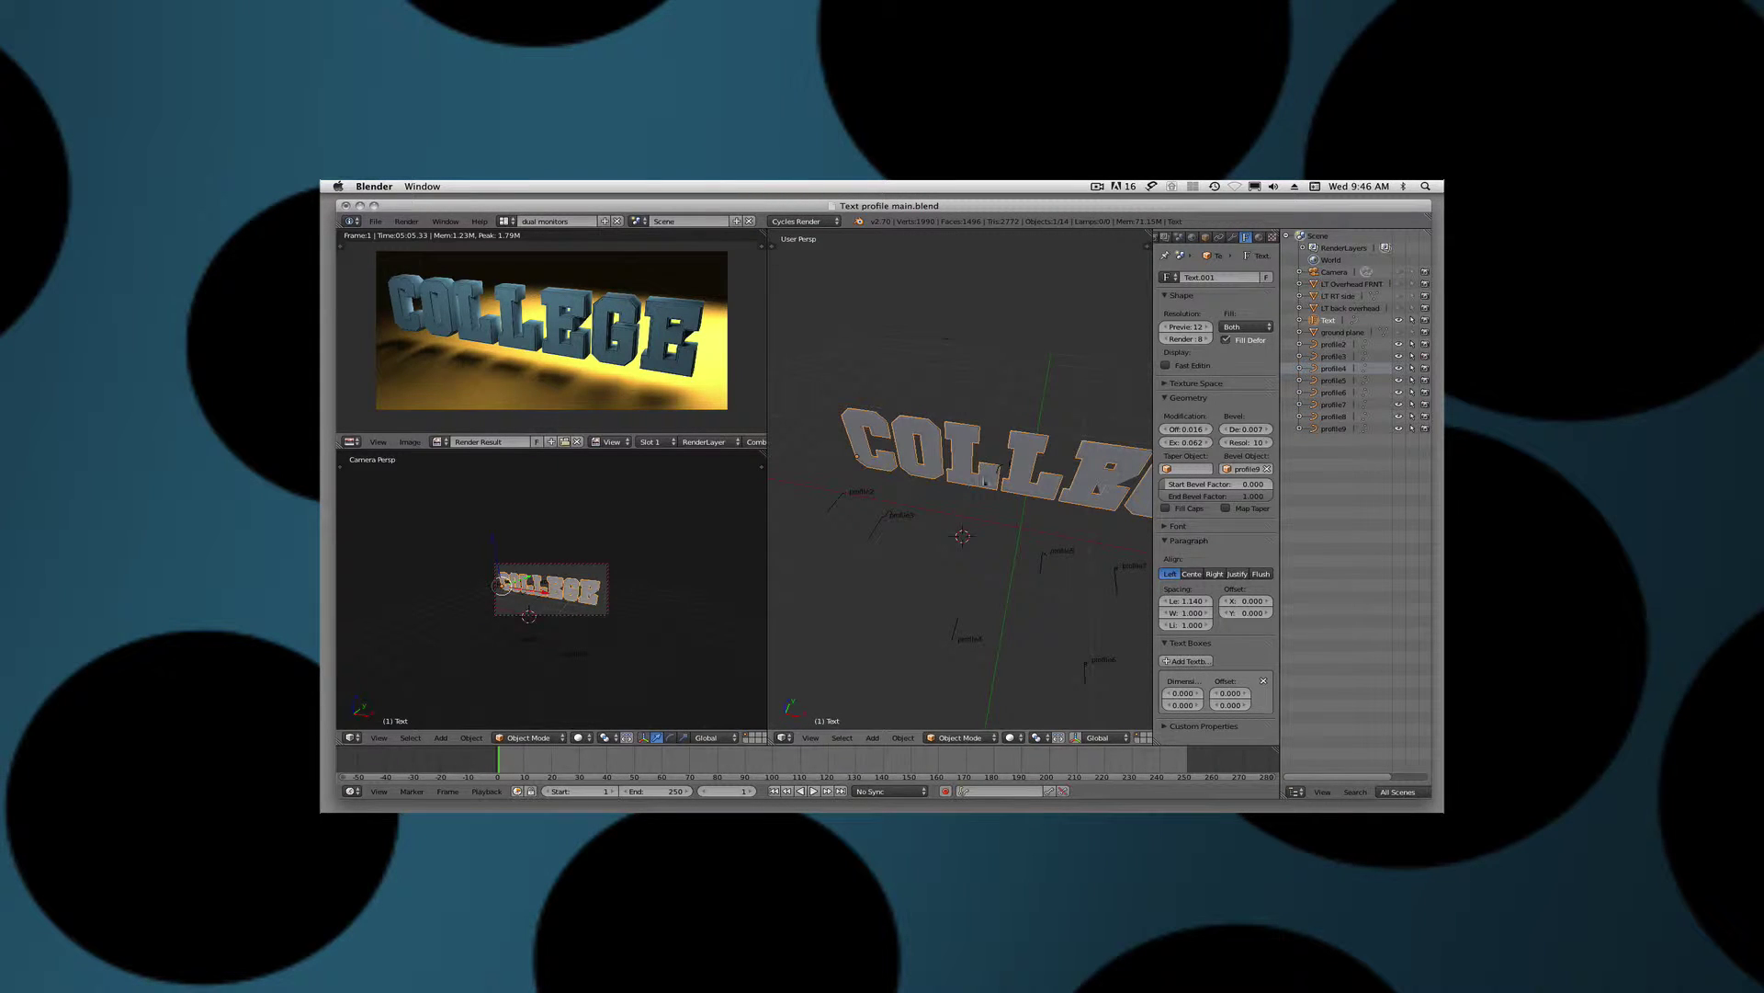
{"action": "scroll", "coordinate": [1014, 493], "scroll_direction": "up", "scroll_amount": 5}
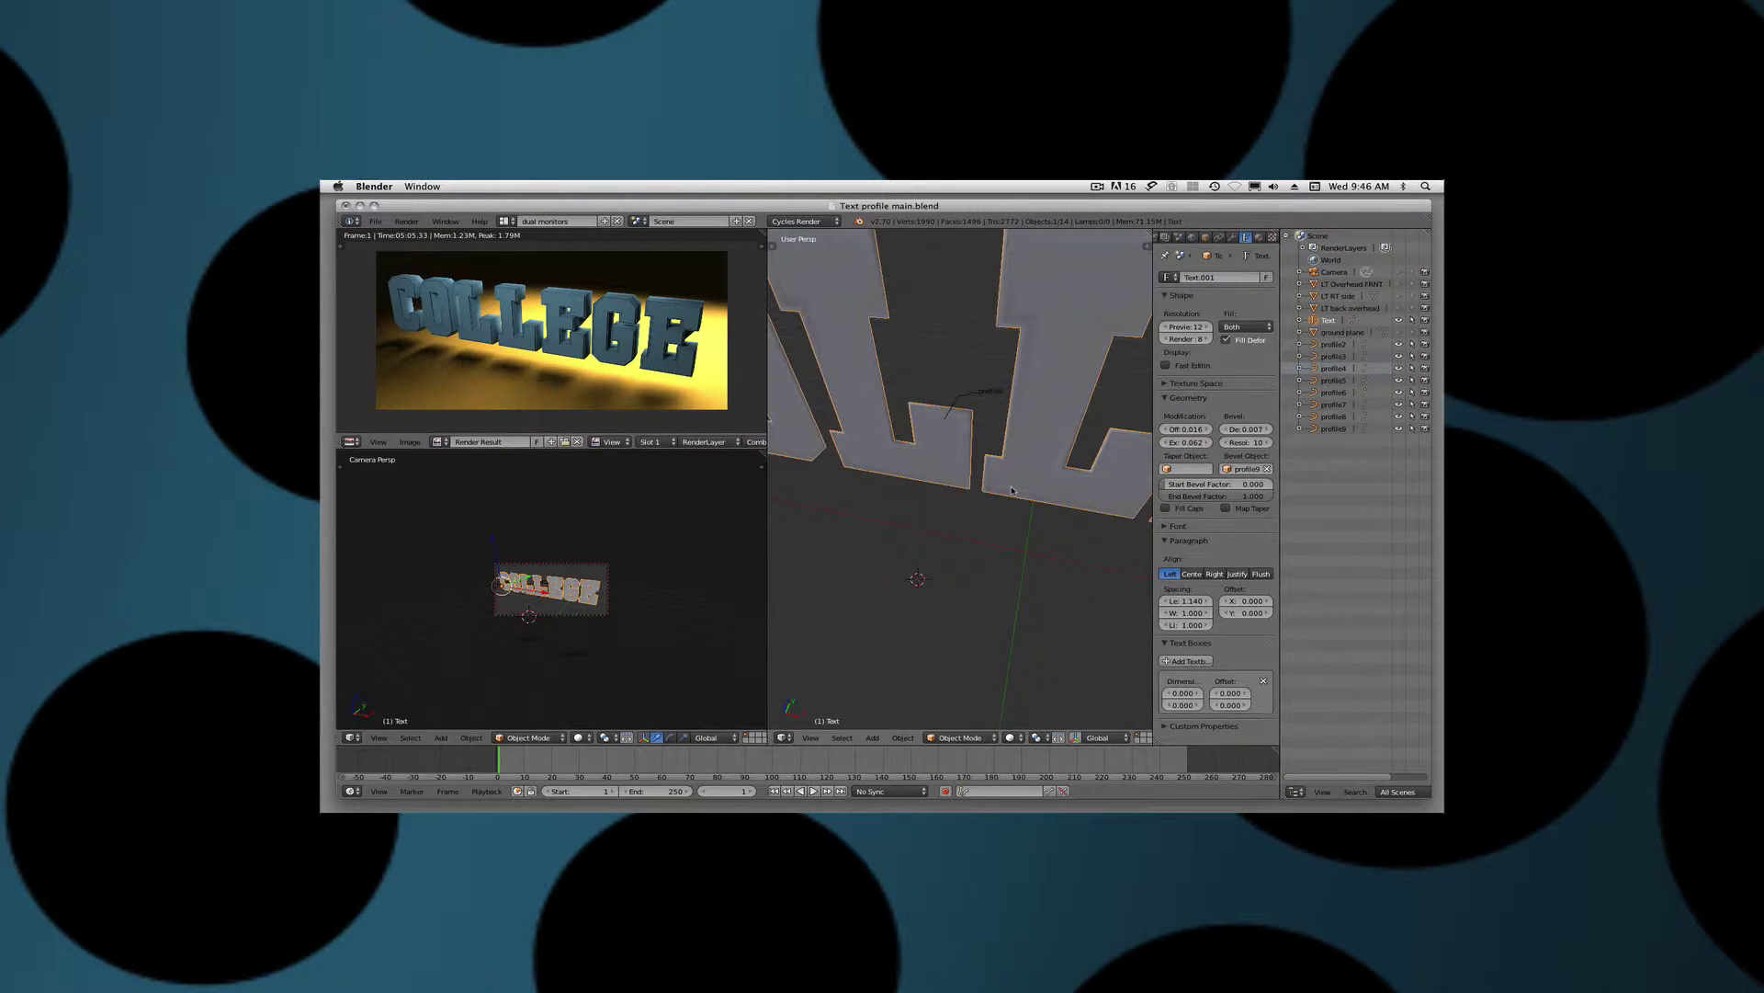
{"action": "scroll", "coordinate": [1012, 491], "scroll_direction": "down", "scroll_amount": 5}
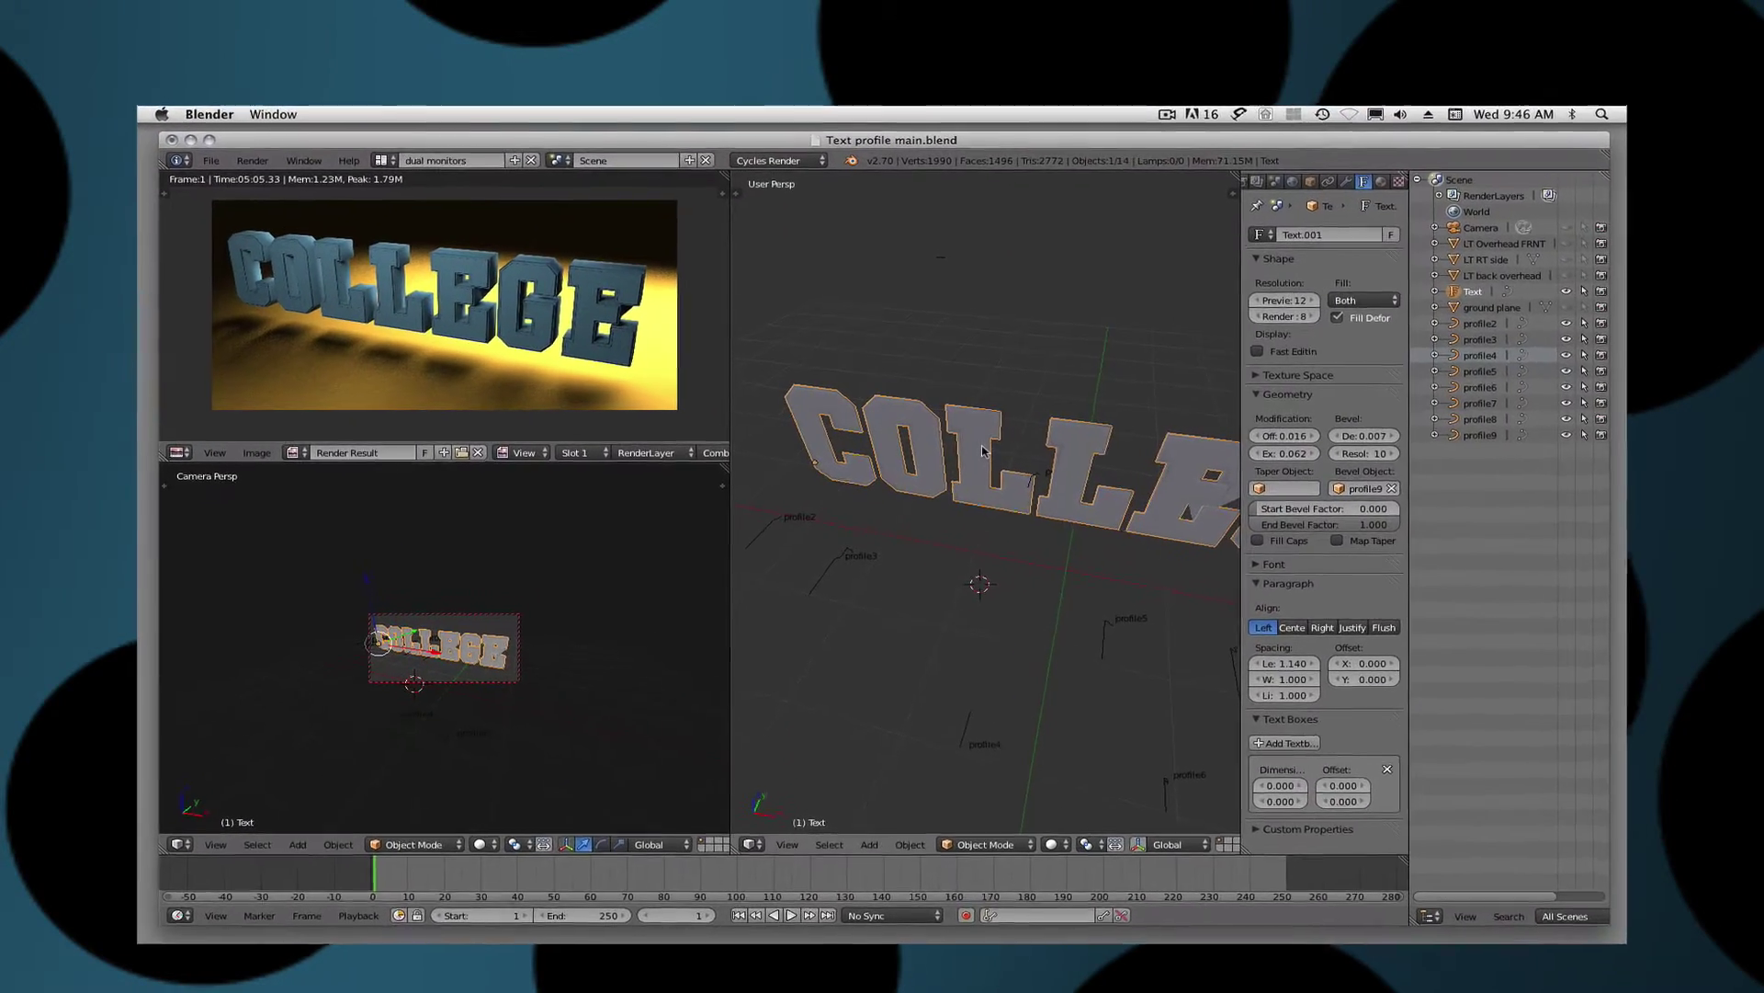
In Top view, select the profile9 curve and enter Edit Mode.
{"action": "key", "text": "KP_7"}
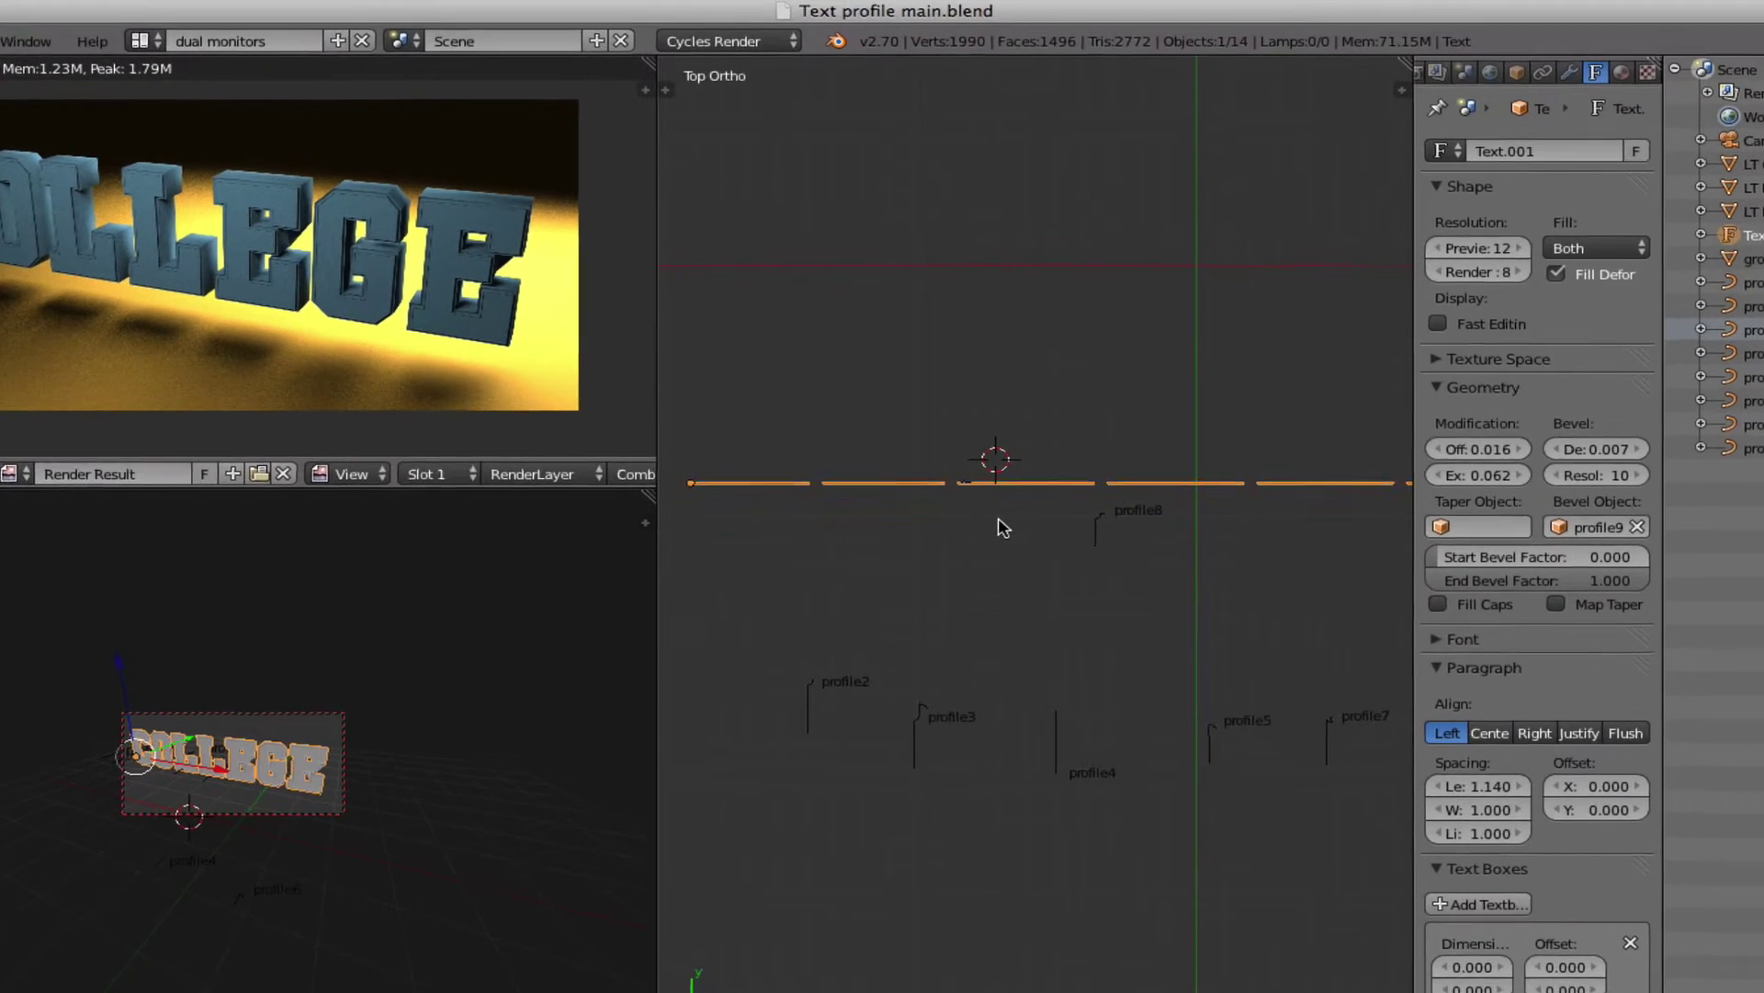
{"action": "scroll", "coordinate": [1001, 528], "scroll_direction": "up", "scroll_amount": 6}
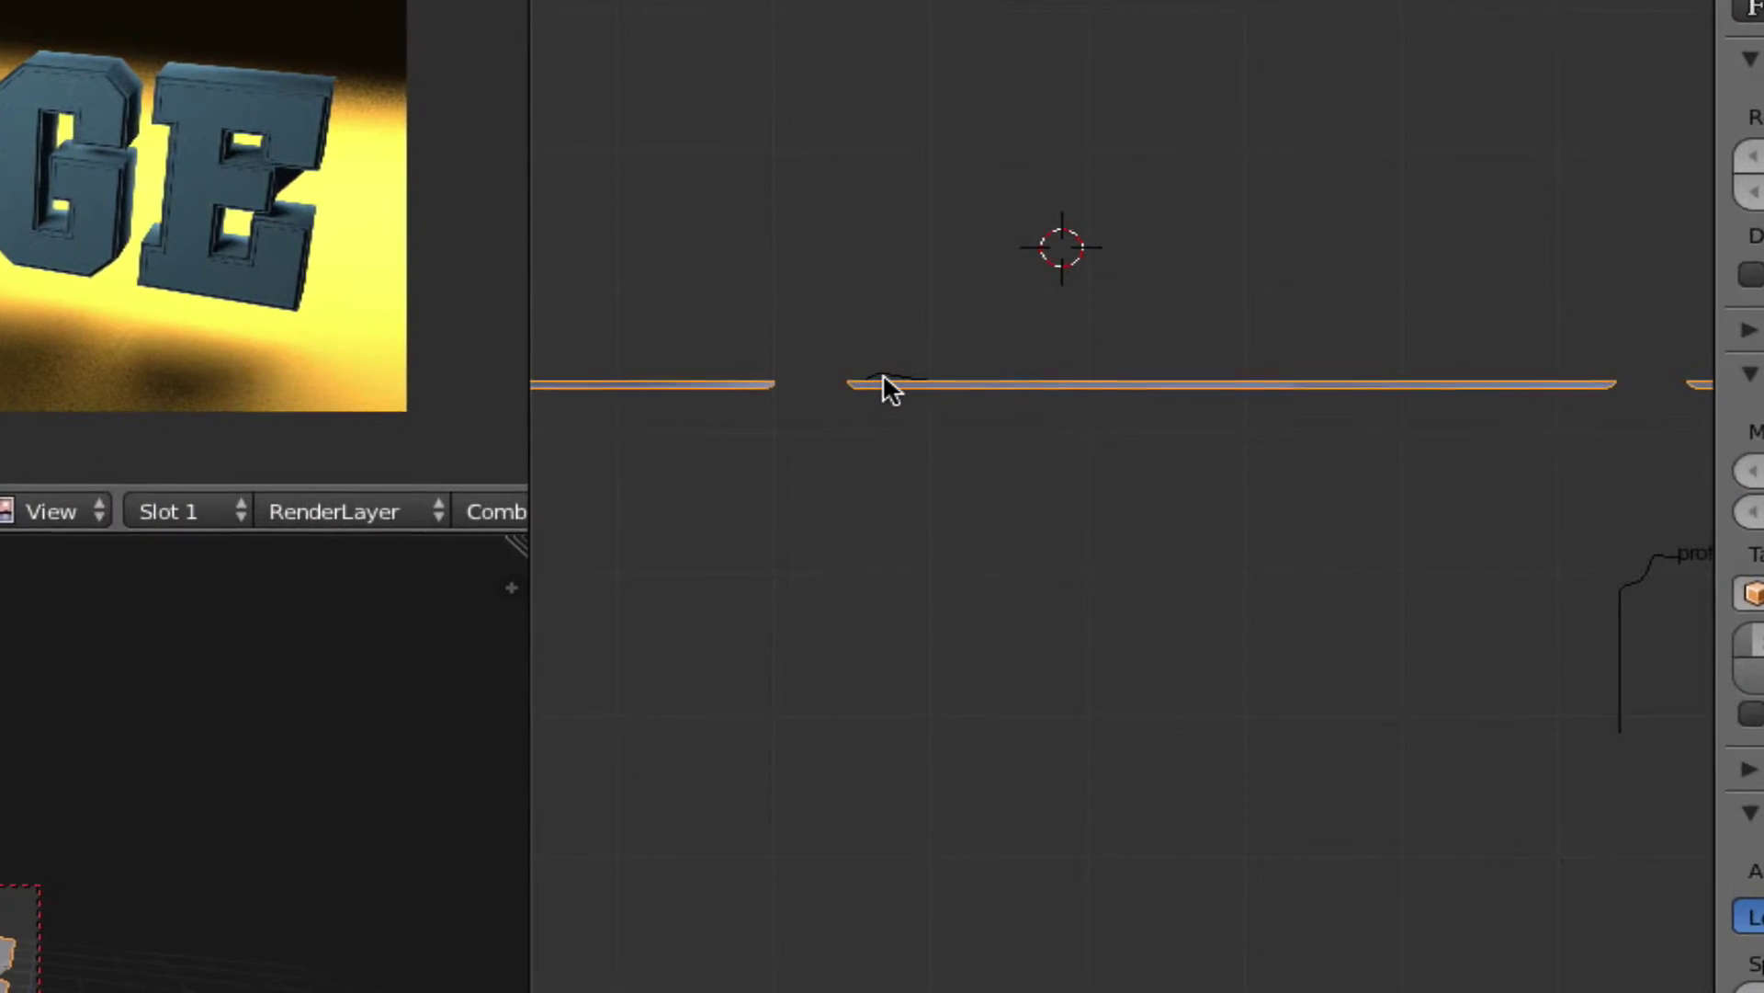
{"action": "right_click", "coordinate": [886, 375]}
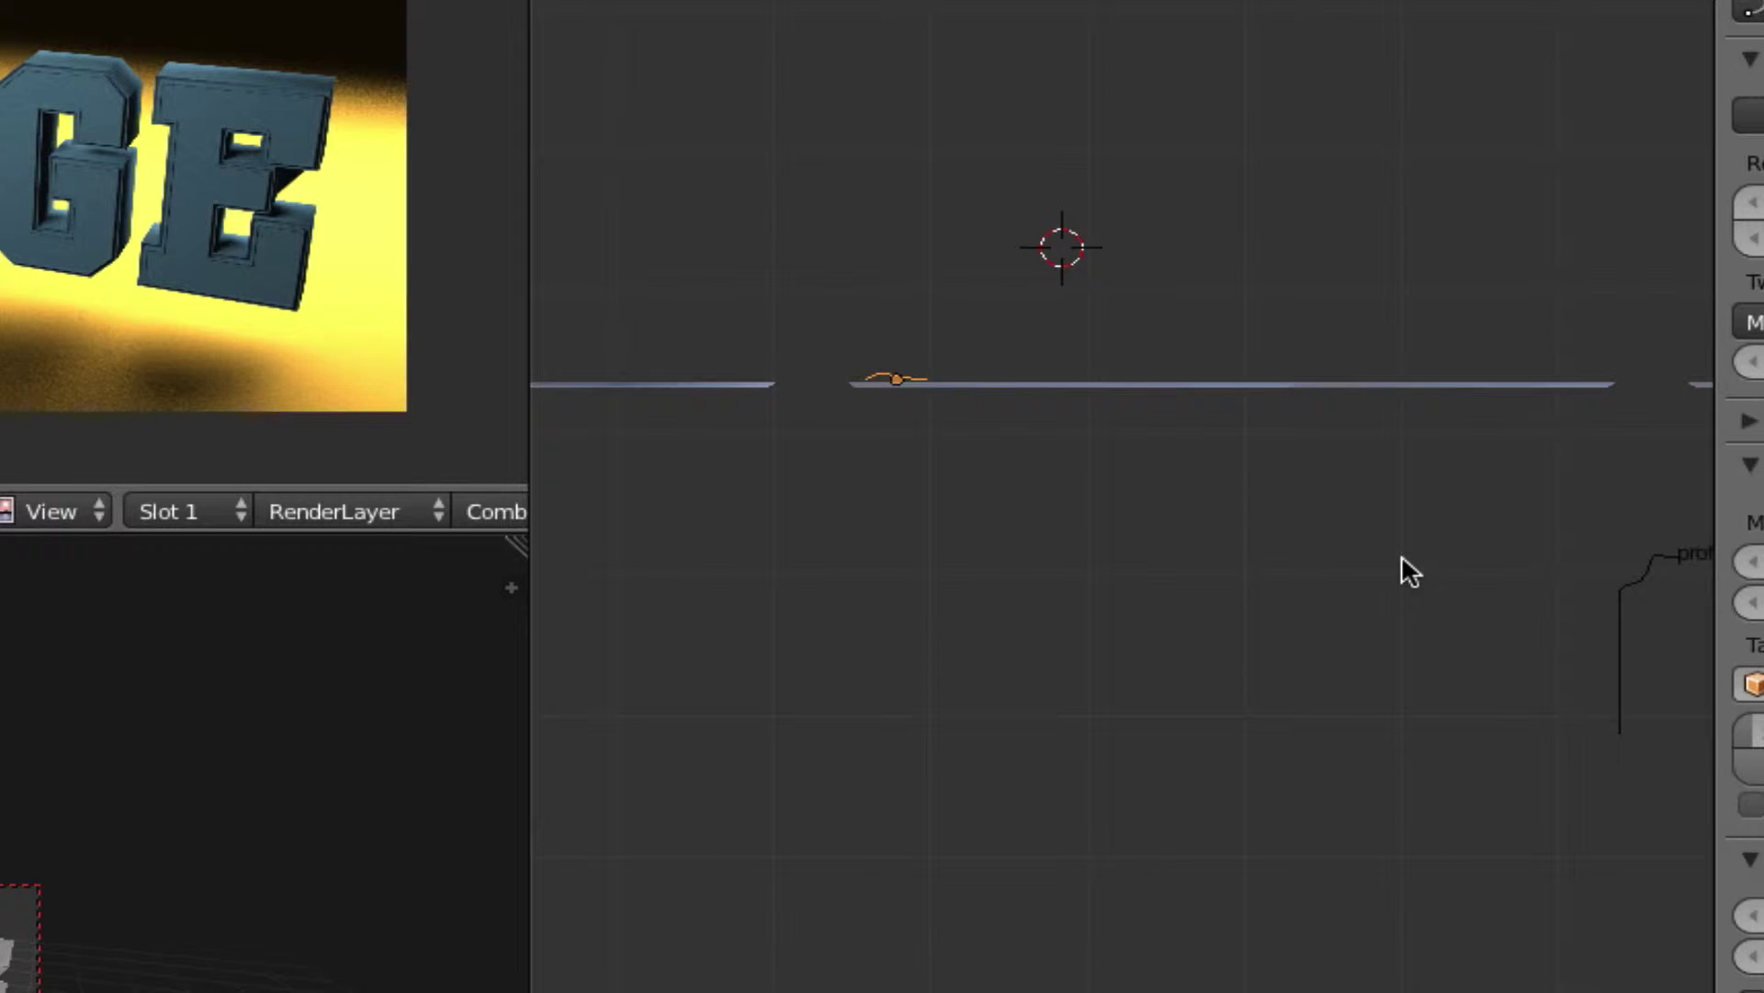
{"action": "key", "text": "Tab"}
{"action": "scroll", "coordinate": [872, 489], "scroll_direction": "up", "scroll_amount": 7}
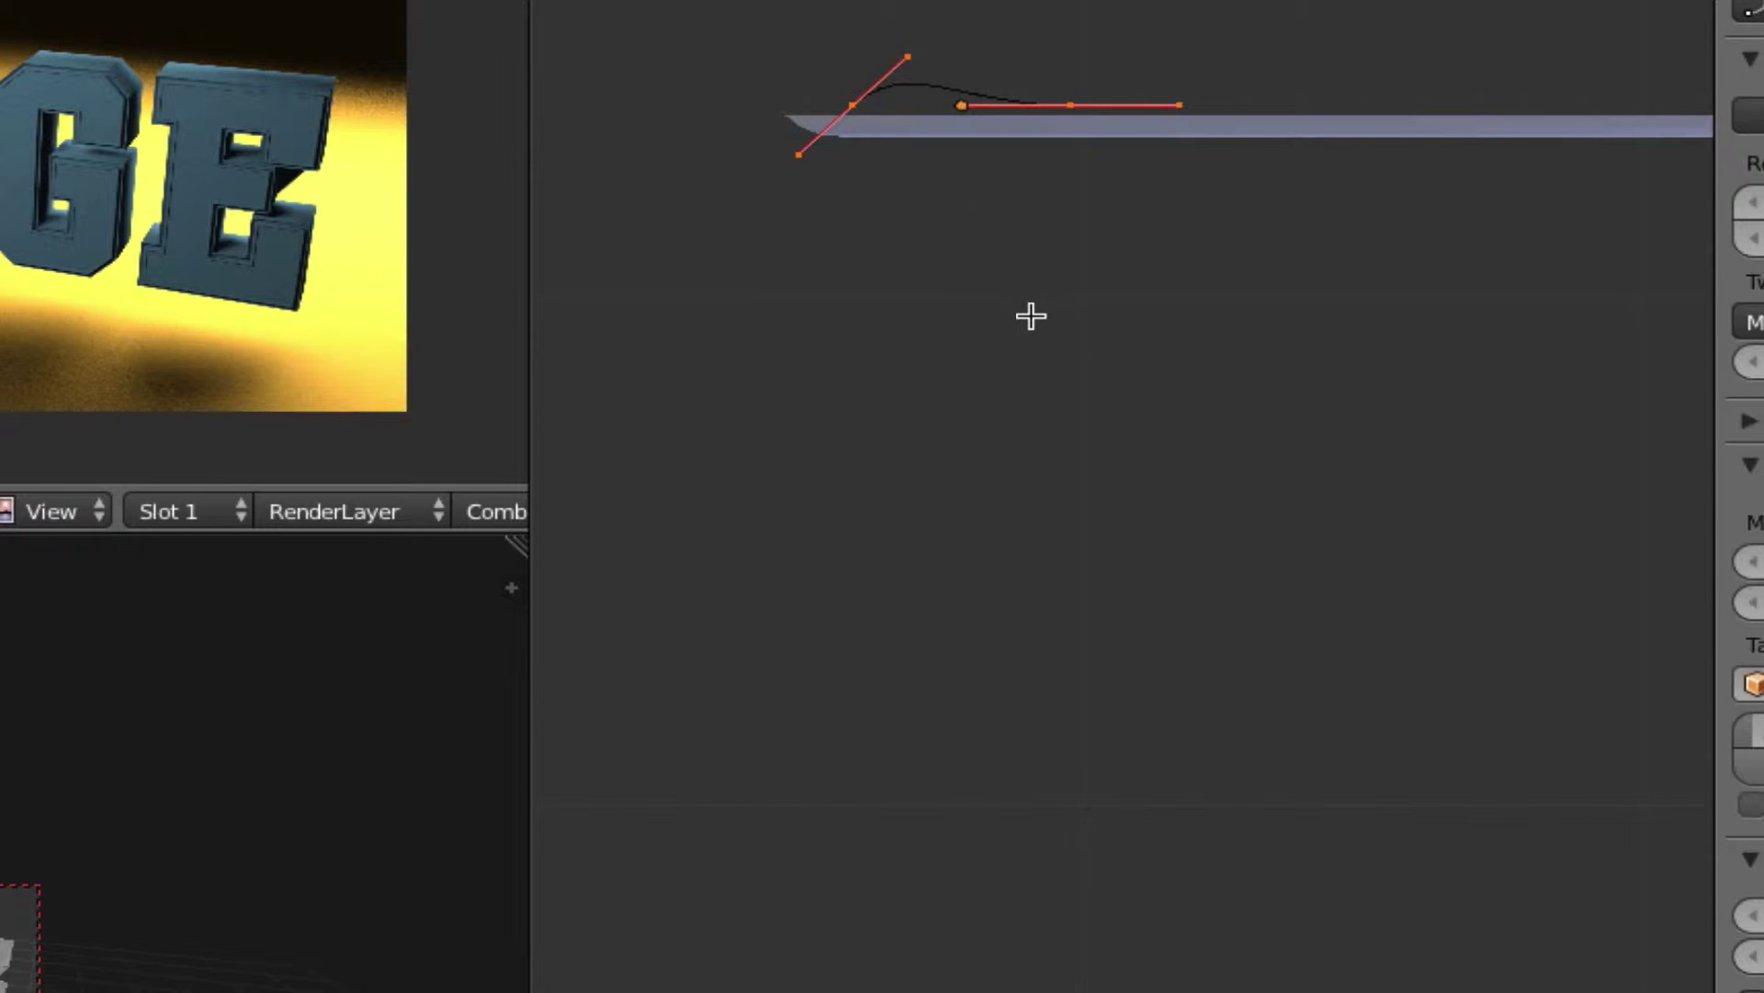
{"action": "mouse_move", "coordinate": [1023, 315]}
{"action": "middle_mouse_down", "text": "shift"}
{"action": "mouse_move", "coordinate": [1000, 318]}
{"action": "mouse_move", "coordinate": [1019, 318]}
{"action": "middle_mouse_up", "text": "shift"}
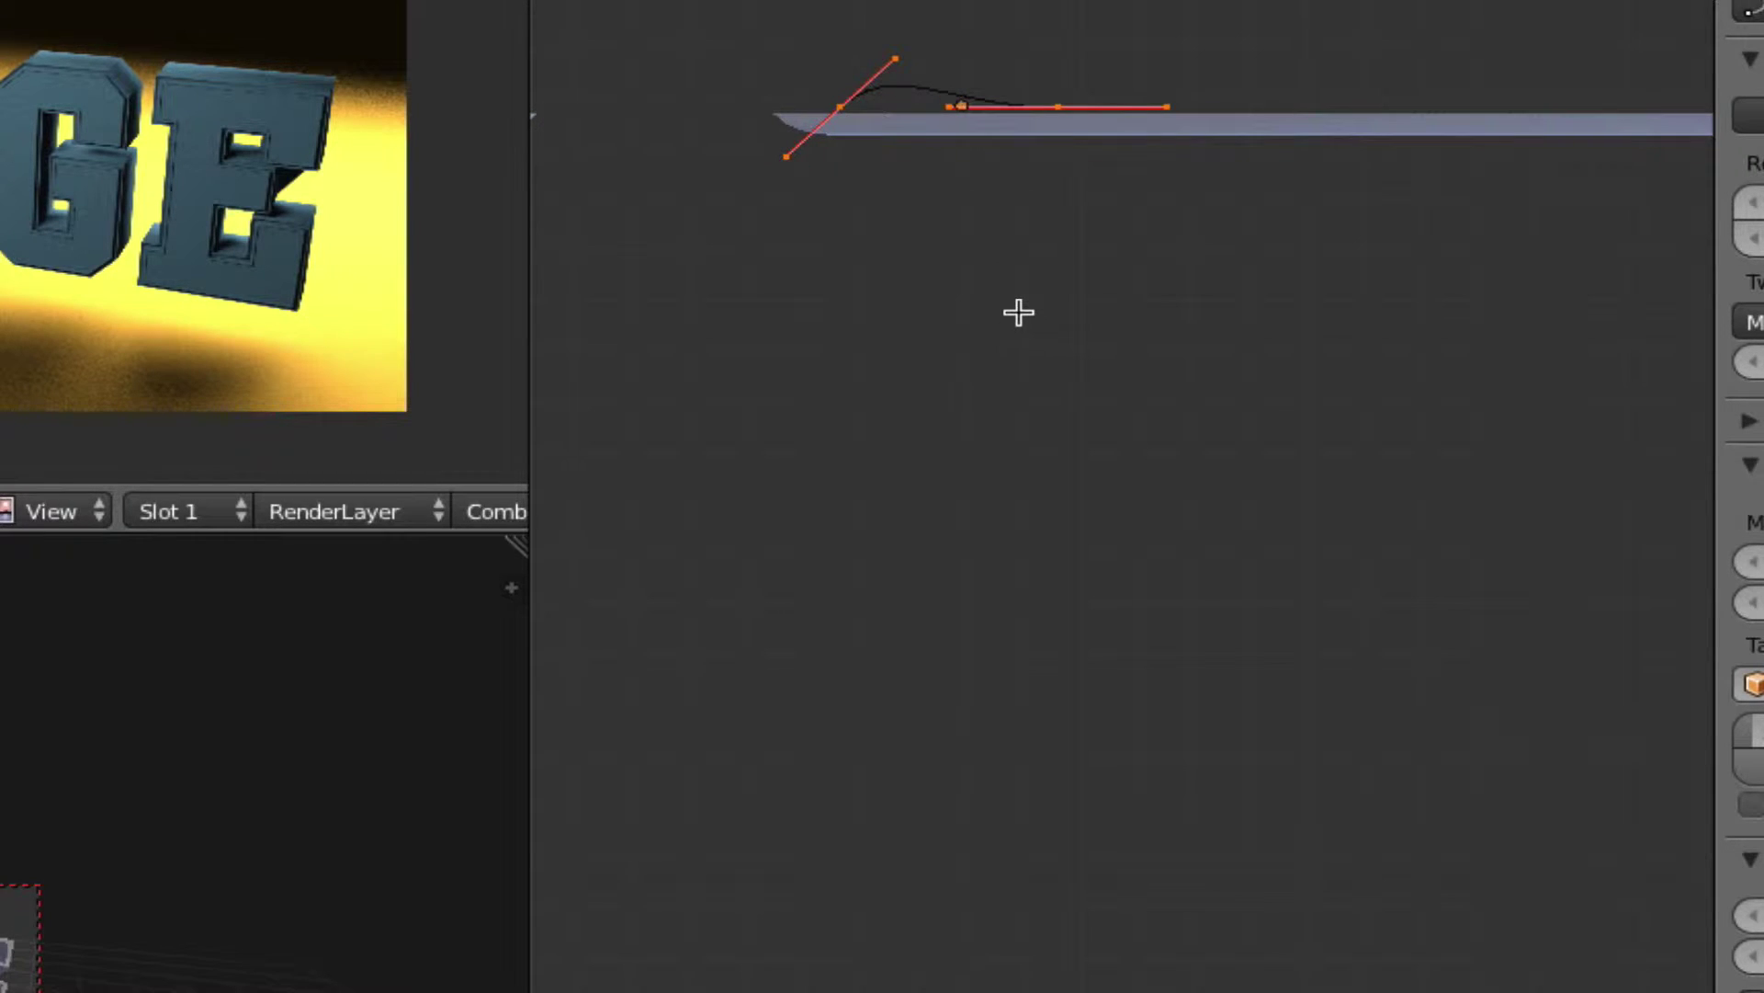
Drag the curve's left end point far down into a long stem, then check it in 3D.
{"action": "right_click", "coordinate": [839, 111]}
{"action": "key", "text": "g"}
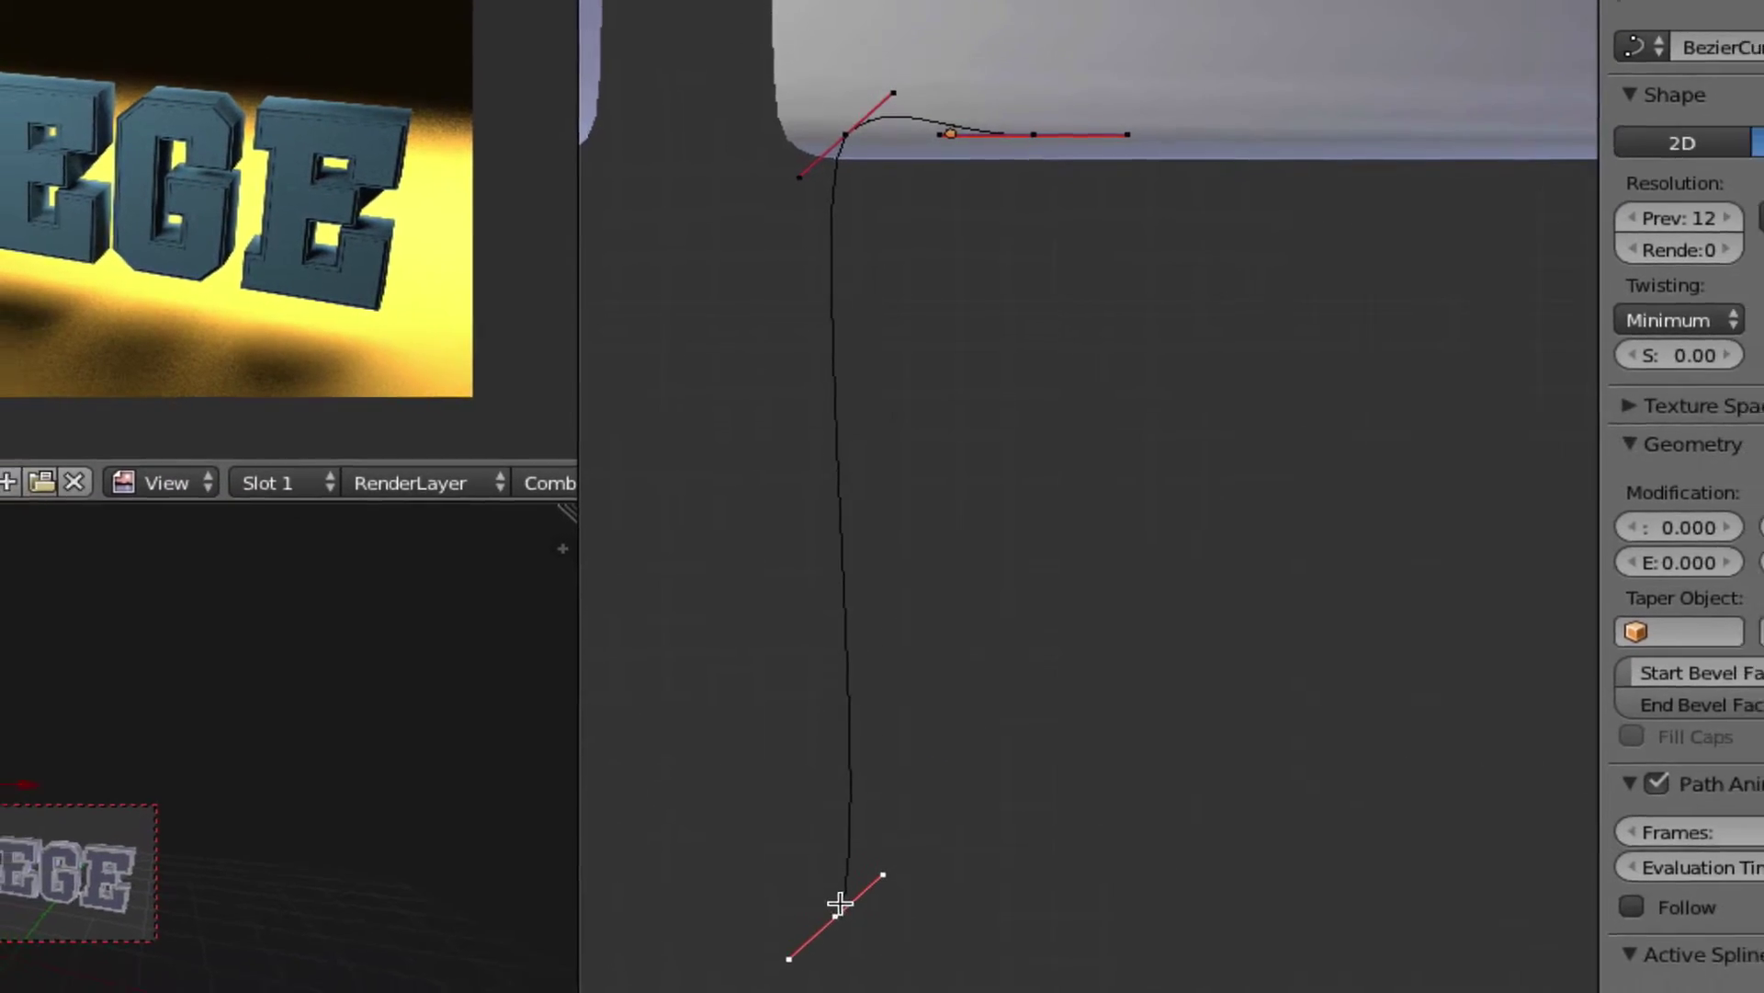
{"action": "left_click", "coordinate": [837, 964]}
{"action": "scroll", "coordinate": [1200, 534], "scroll_direction": "down", "scroll_amount": 5}
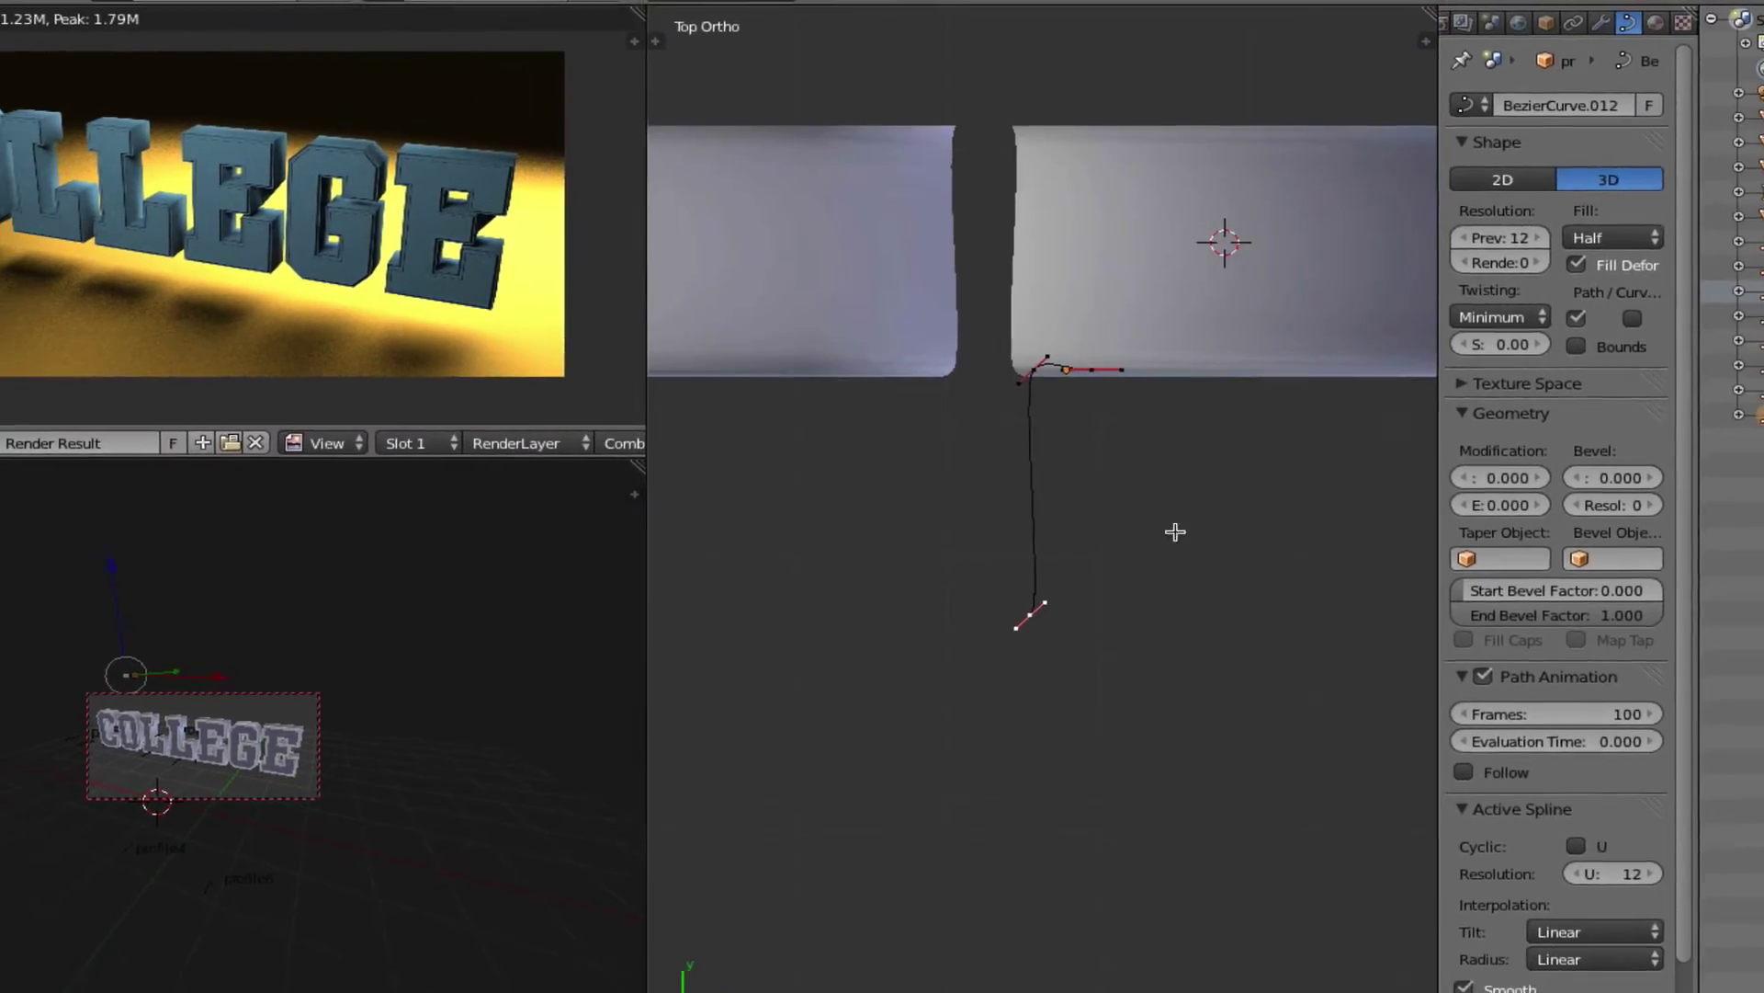
{"action": "middle_click_drag", "start_coordinate": [1194, 554], "coordinate": [1039, 493]}
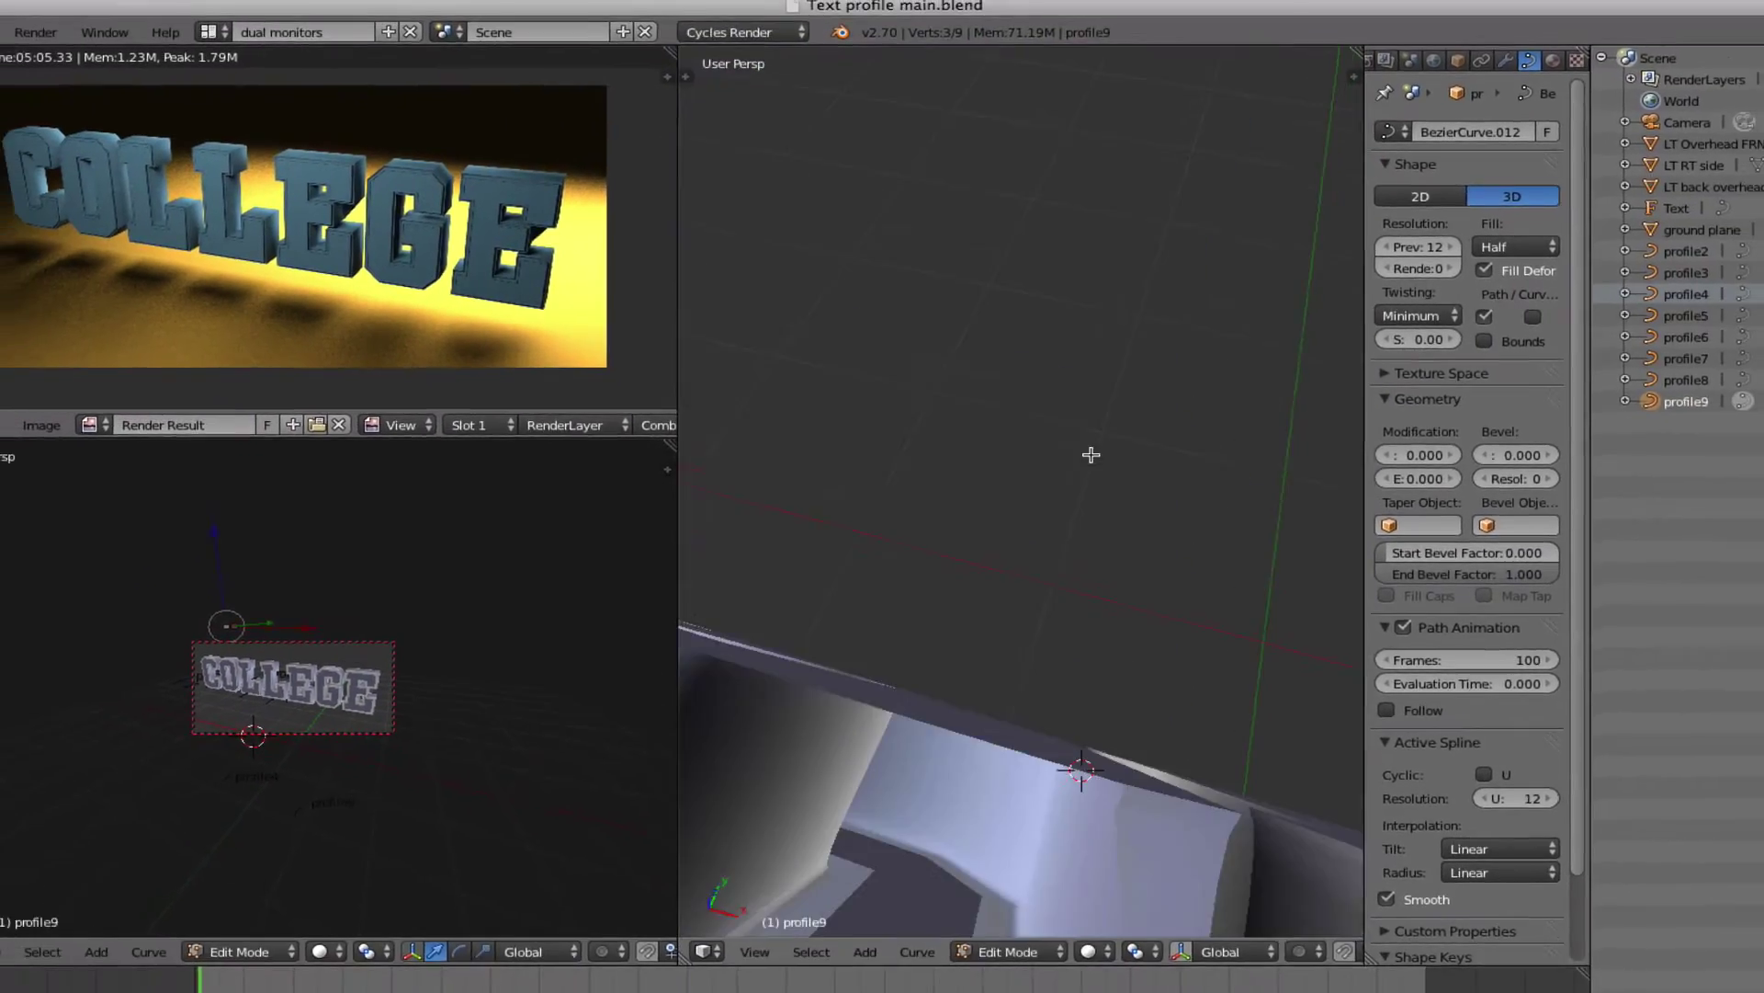
{"action": "scroll", "coordinate": [1091, 454], "scroll_direction": "down", "scroll_amount": 4}
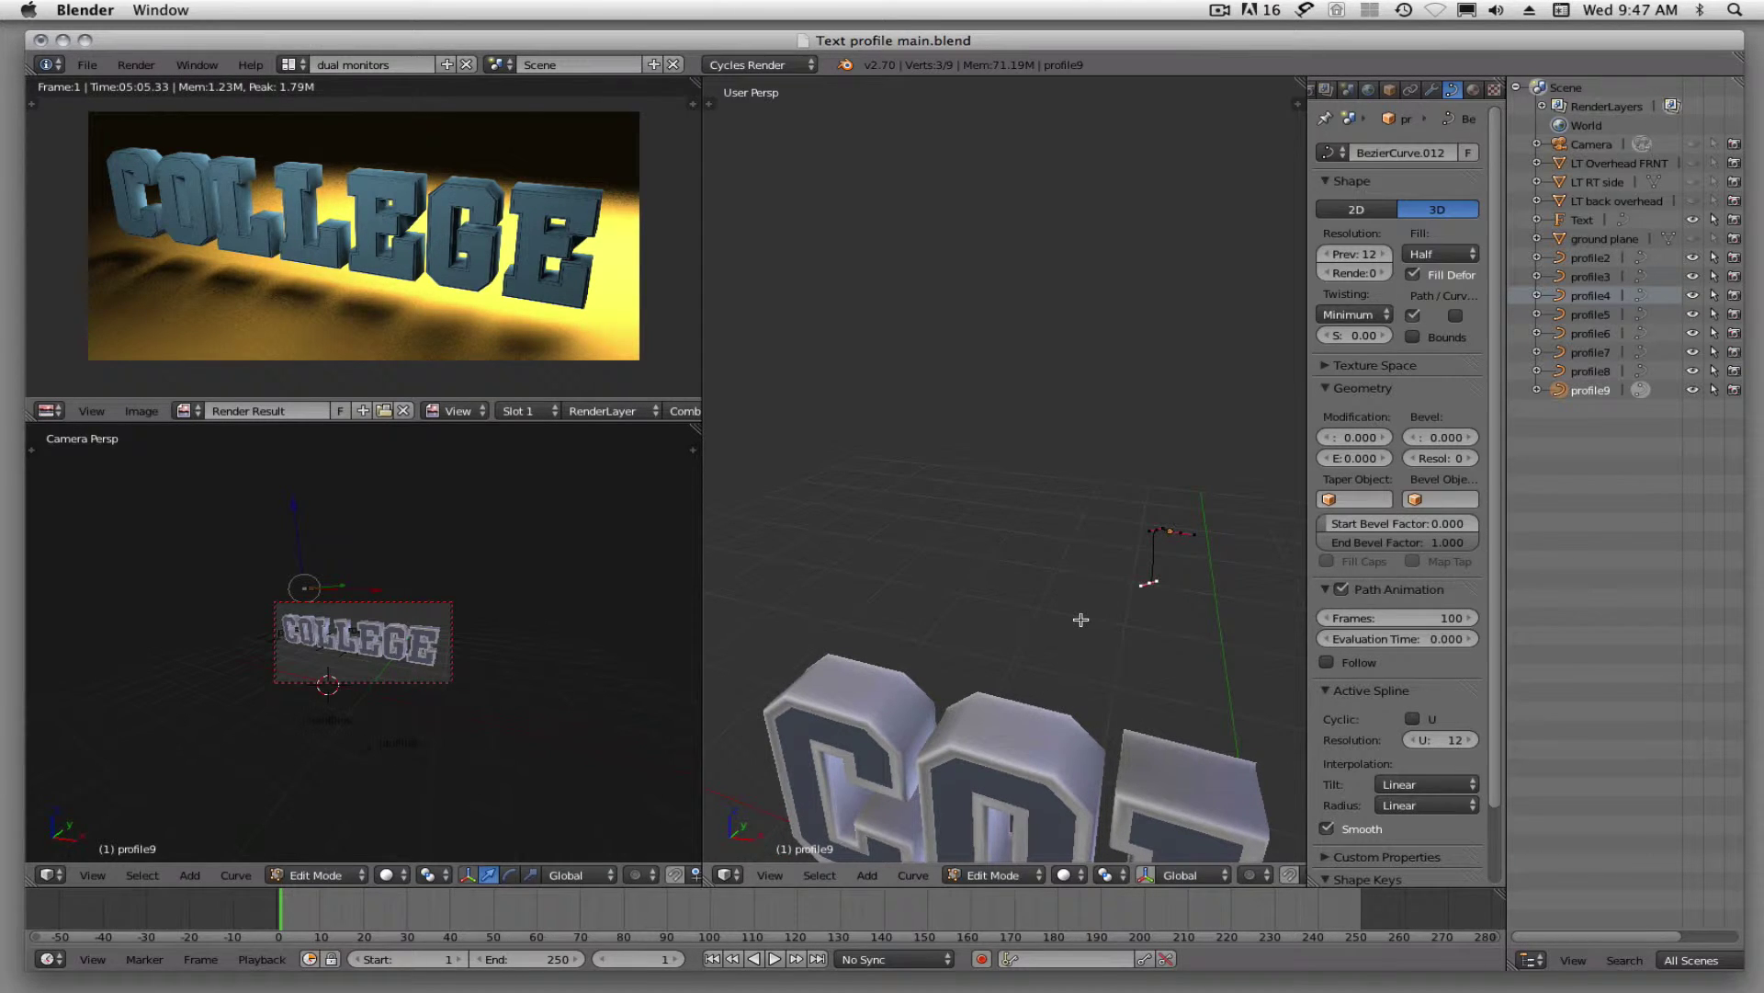
{"action": "key", "text": "KP_7"}
{"action": "scroll", "coordinate": [1181, 702], "scroll_direction": "up", "scroll_amount": 3}
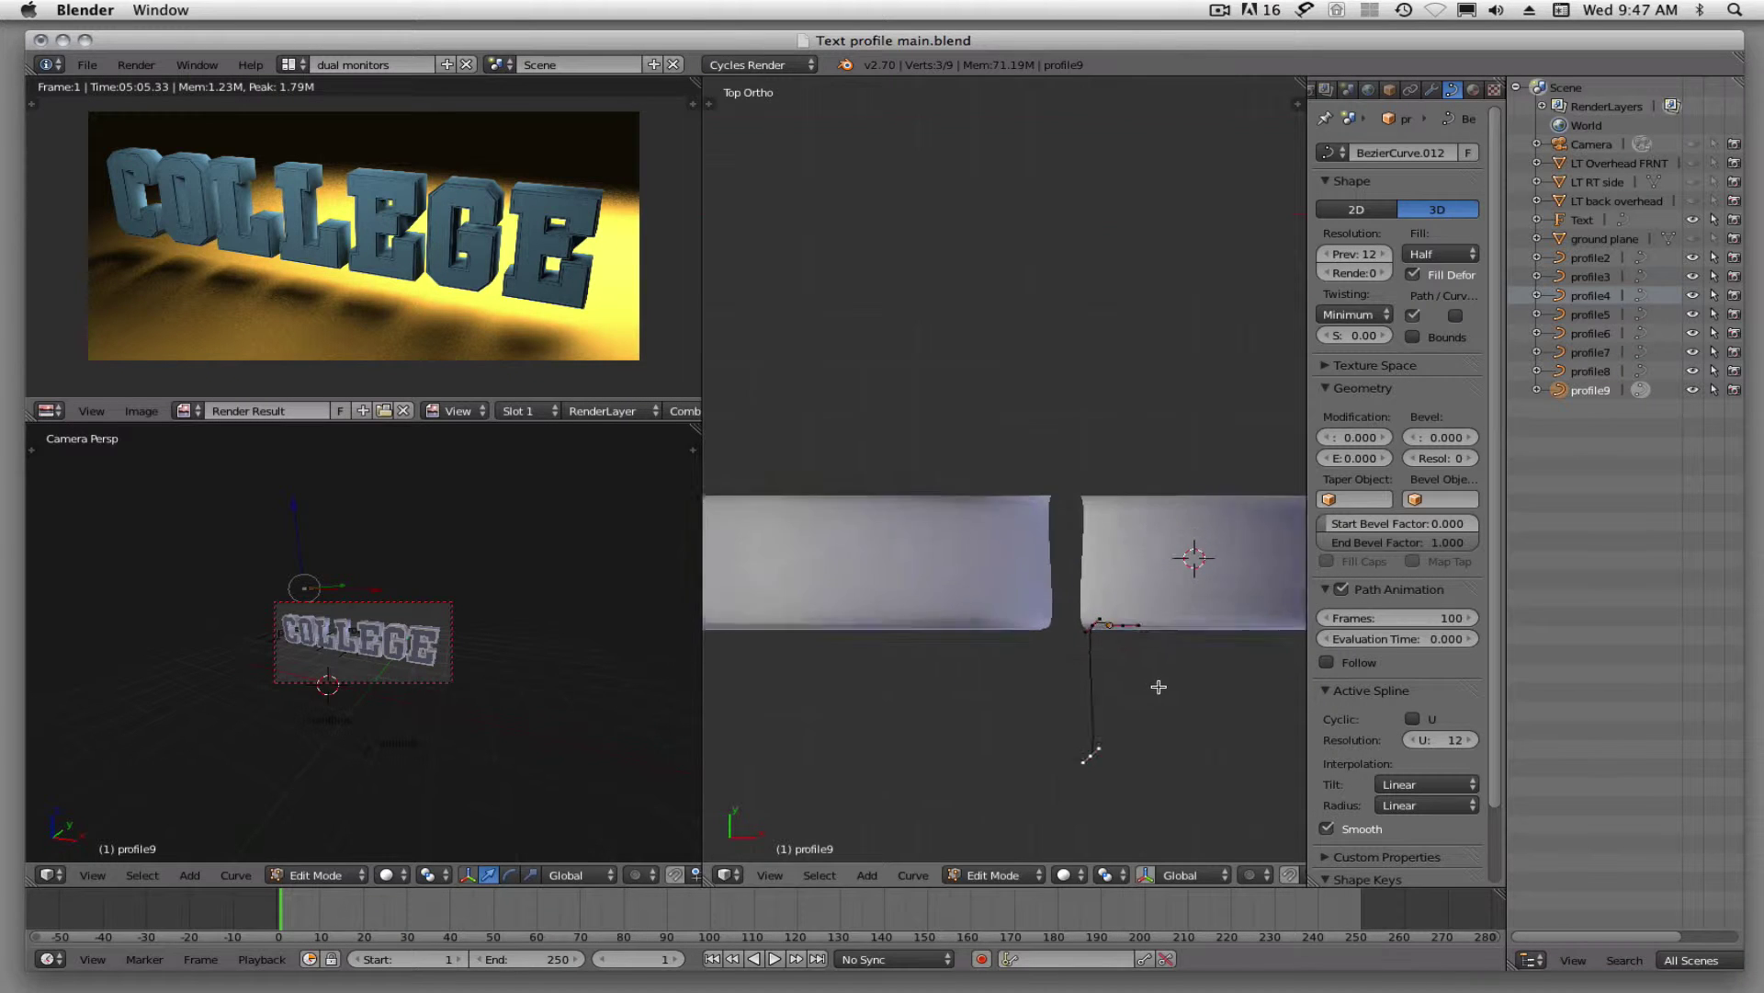
{"action": "scroll", "coordinate": [1155, 684], "scroll_direction": "up", "scroll_amount": 2}
{"action": "scroll", "coordinate": [1131, 713], "scroll_direction": "up", "scroll_amount": 3}
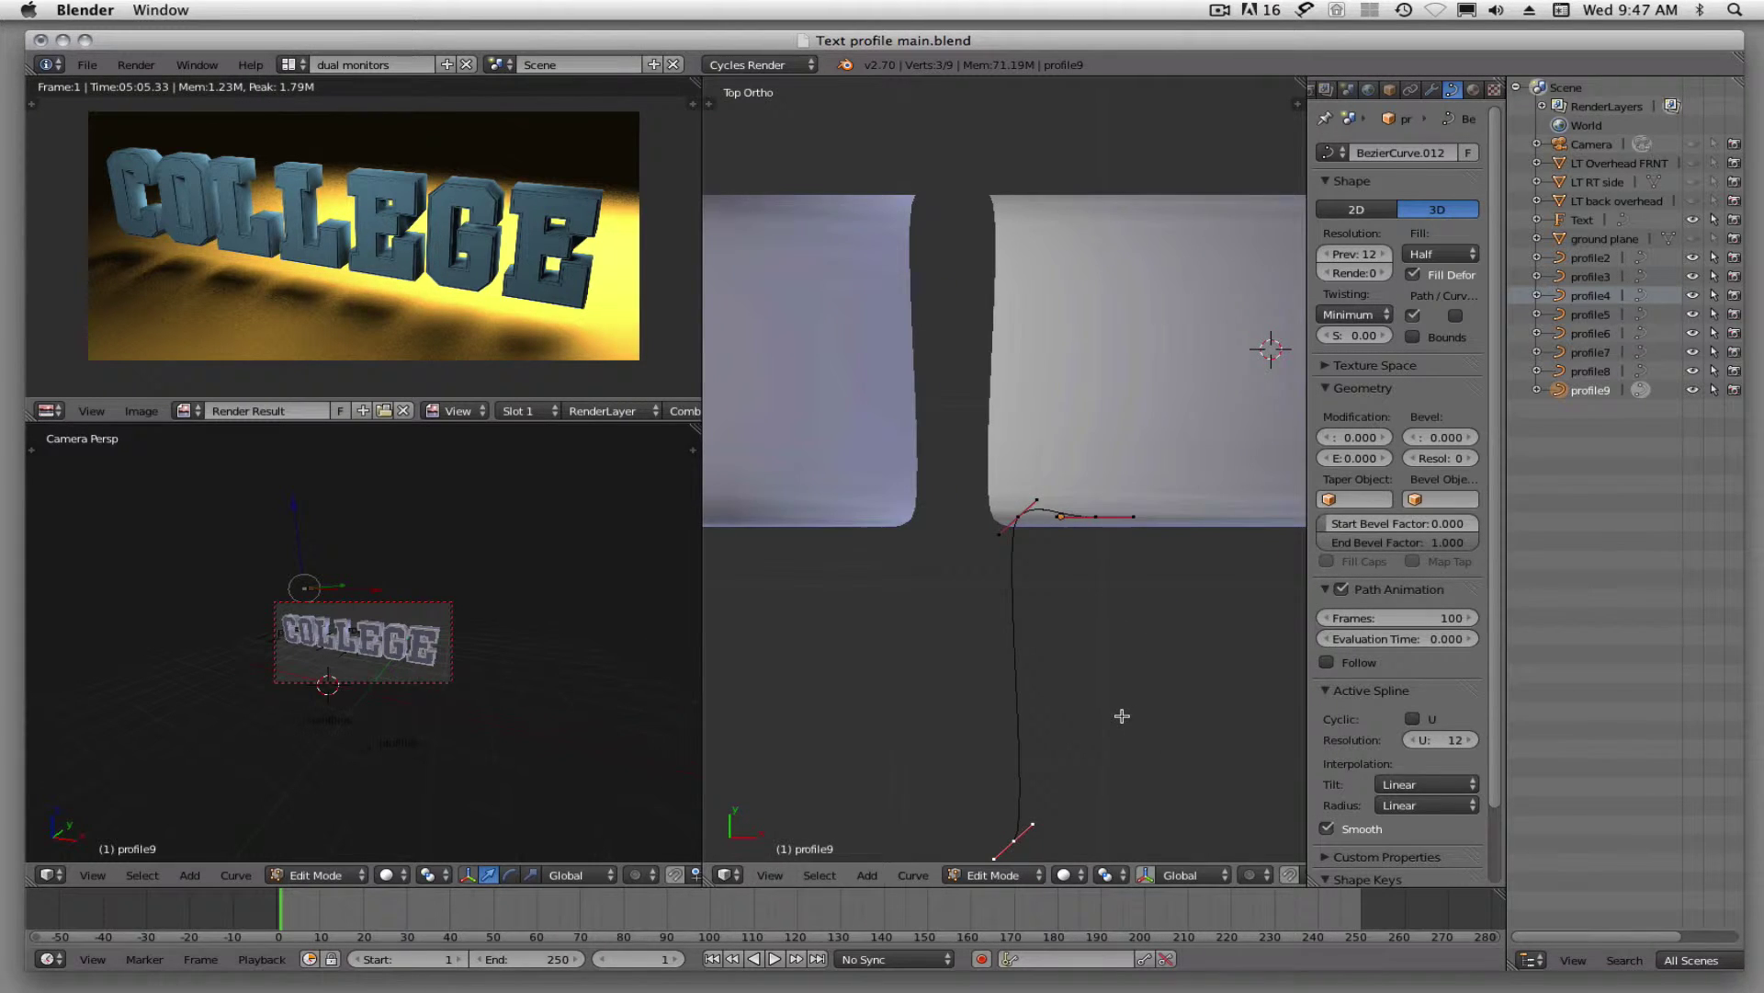
Set Vector handles on the lower points and the top point for a straight stem and sharp corner.
{"action": "middle_click_drag", "start_coordinate": [1122, 716], "coordinate": [1068, 471], "text": "shift"}
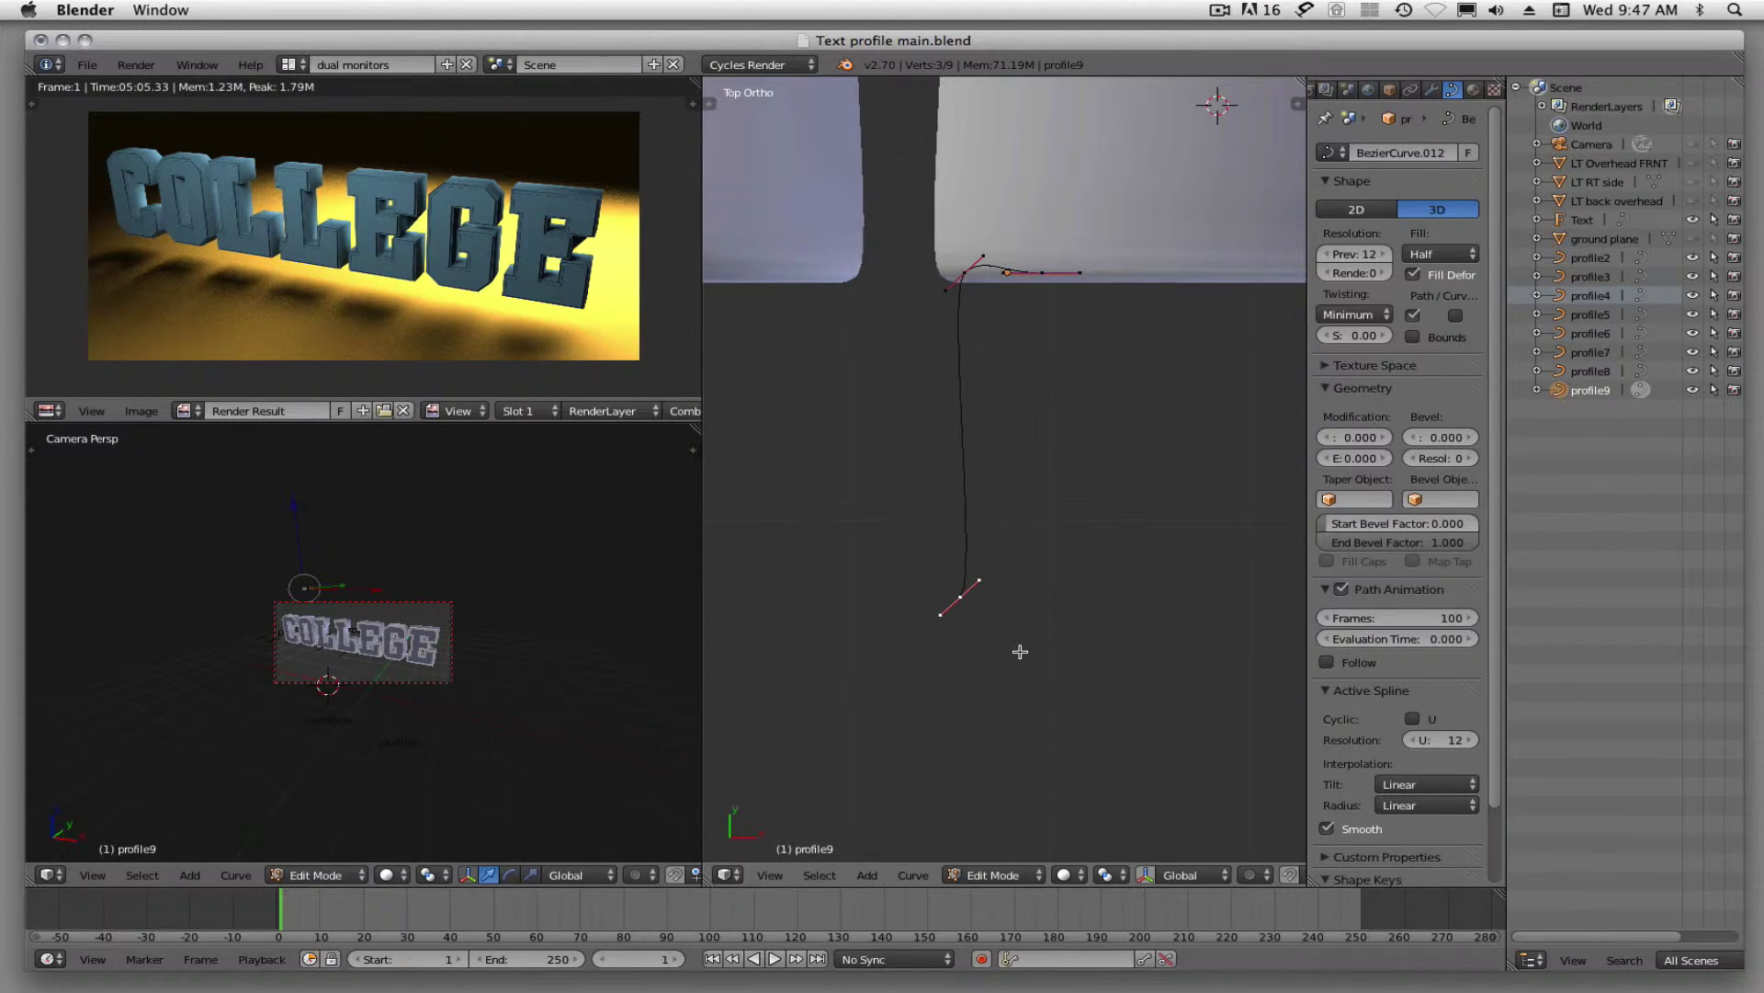
{"action": "key", "text": "v"}
{"action": "left_click", "coordinate": [1001, 651]}
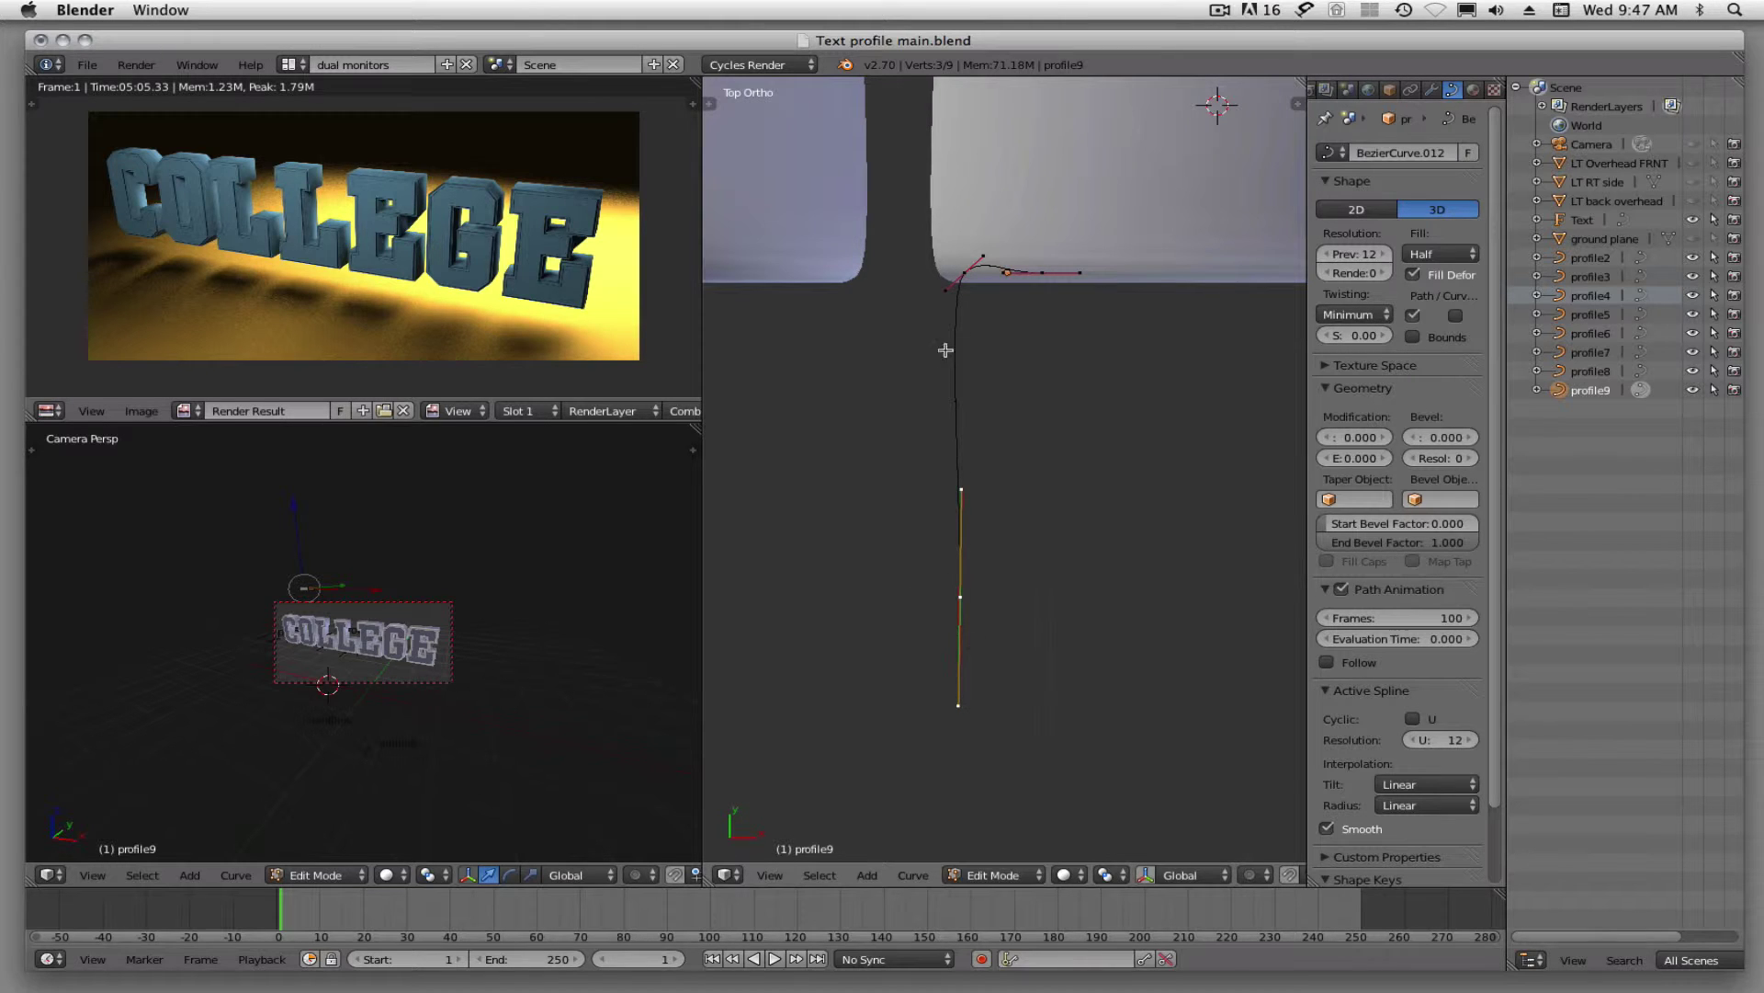
{"action": "right_click", "coordinate": [963, 272]}
{"action": "key", "text": "v"}
{"action": "left_click", "coordinate": [931, 279]}
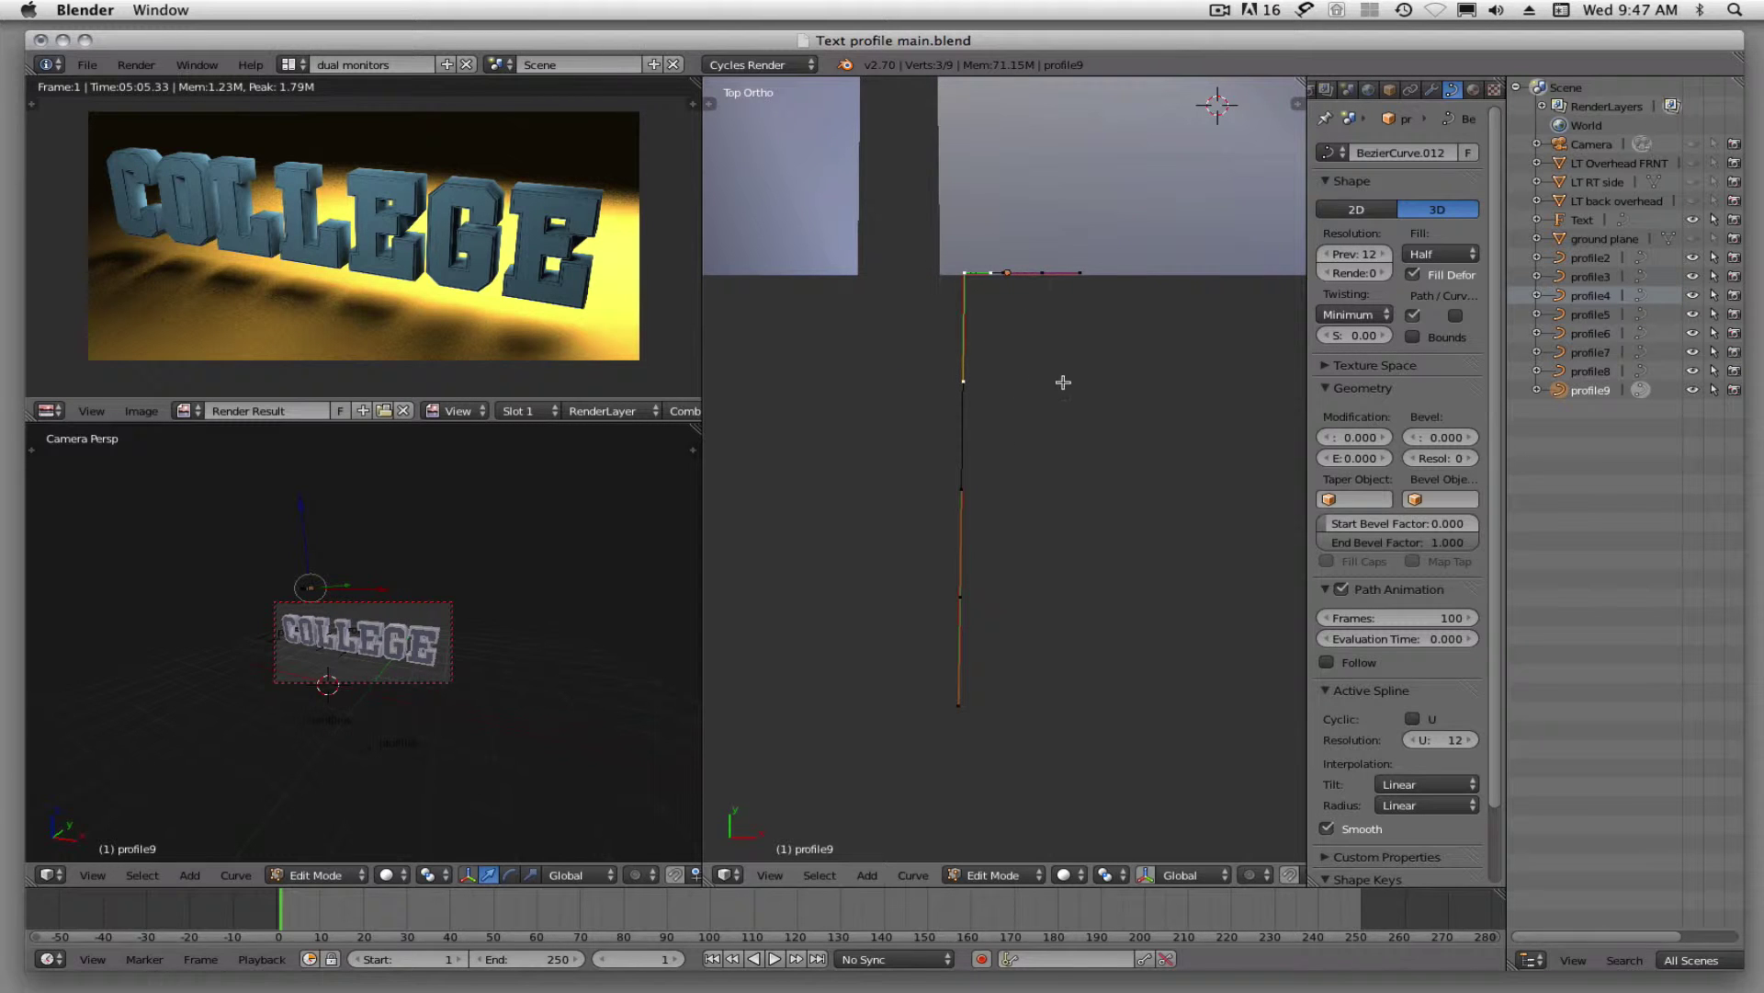
{"action": "middle_click_drag", "start_coordinate": [1100, 355], "coordinate": [1055, 533], "text": "shift"}
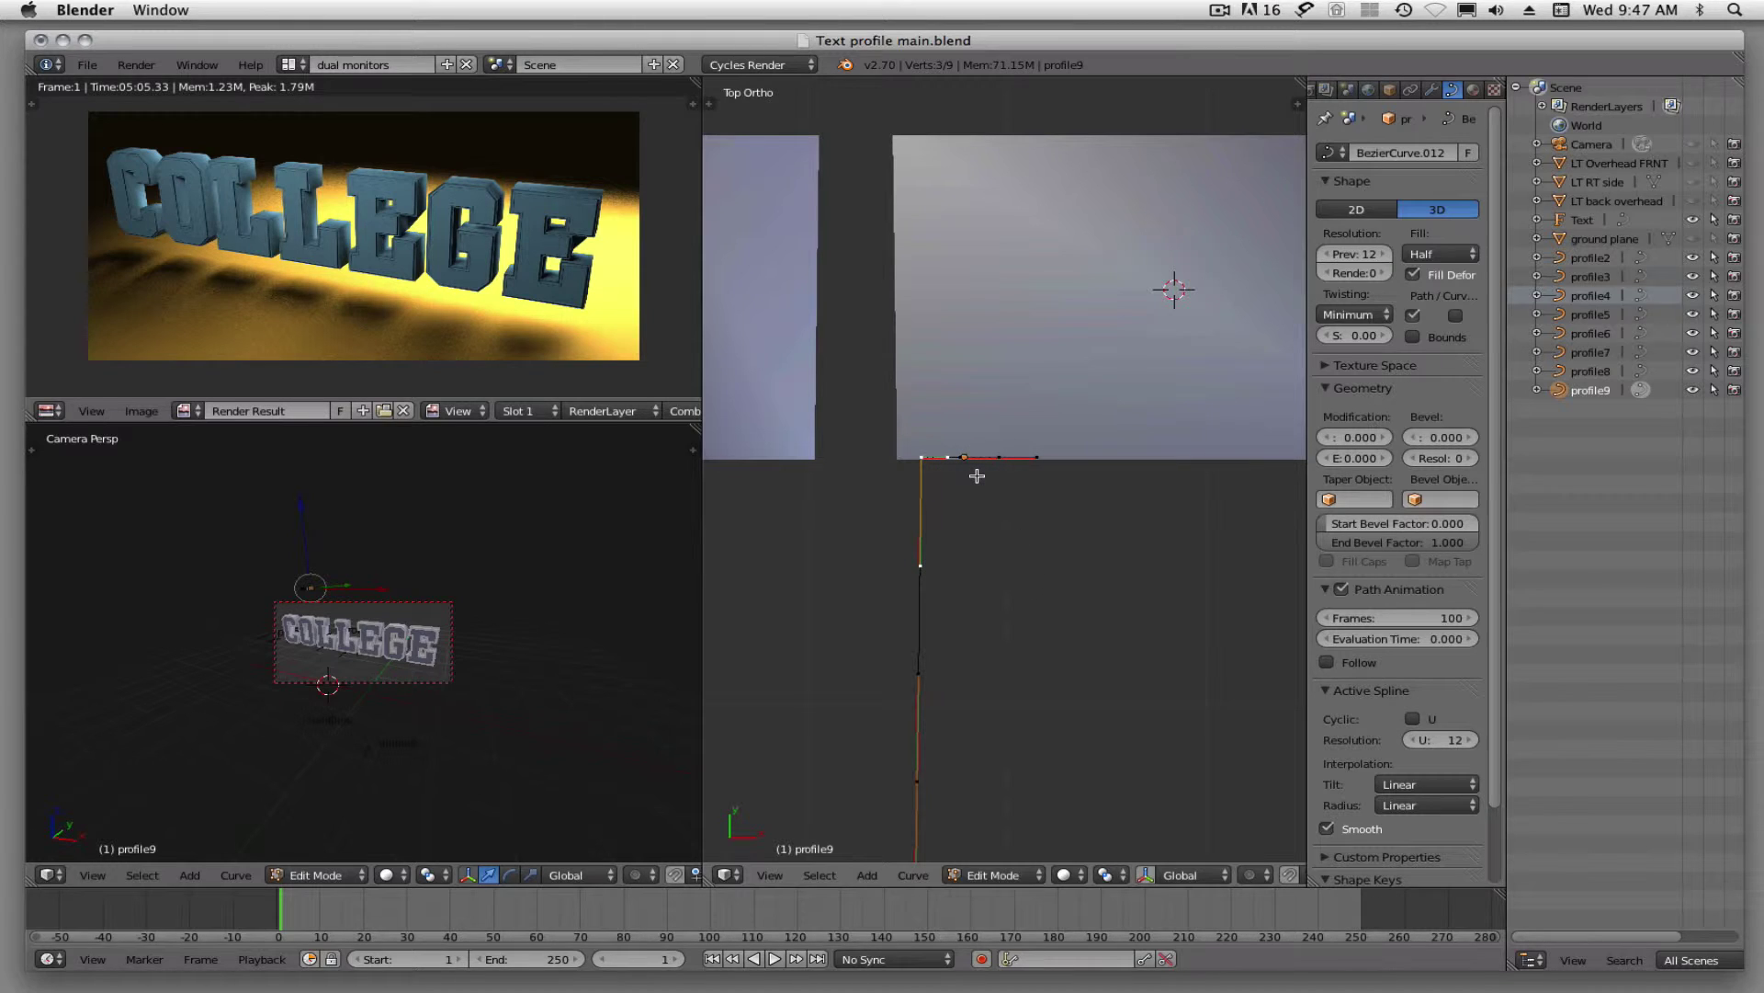
Reposition the whole profile9 curve in Object Mode.
{"action": "key", "text": "Tab"}
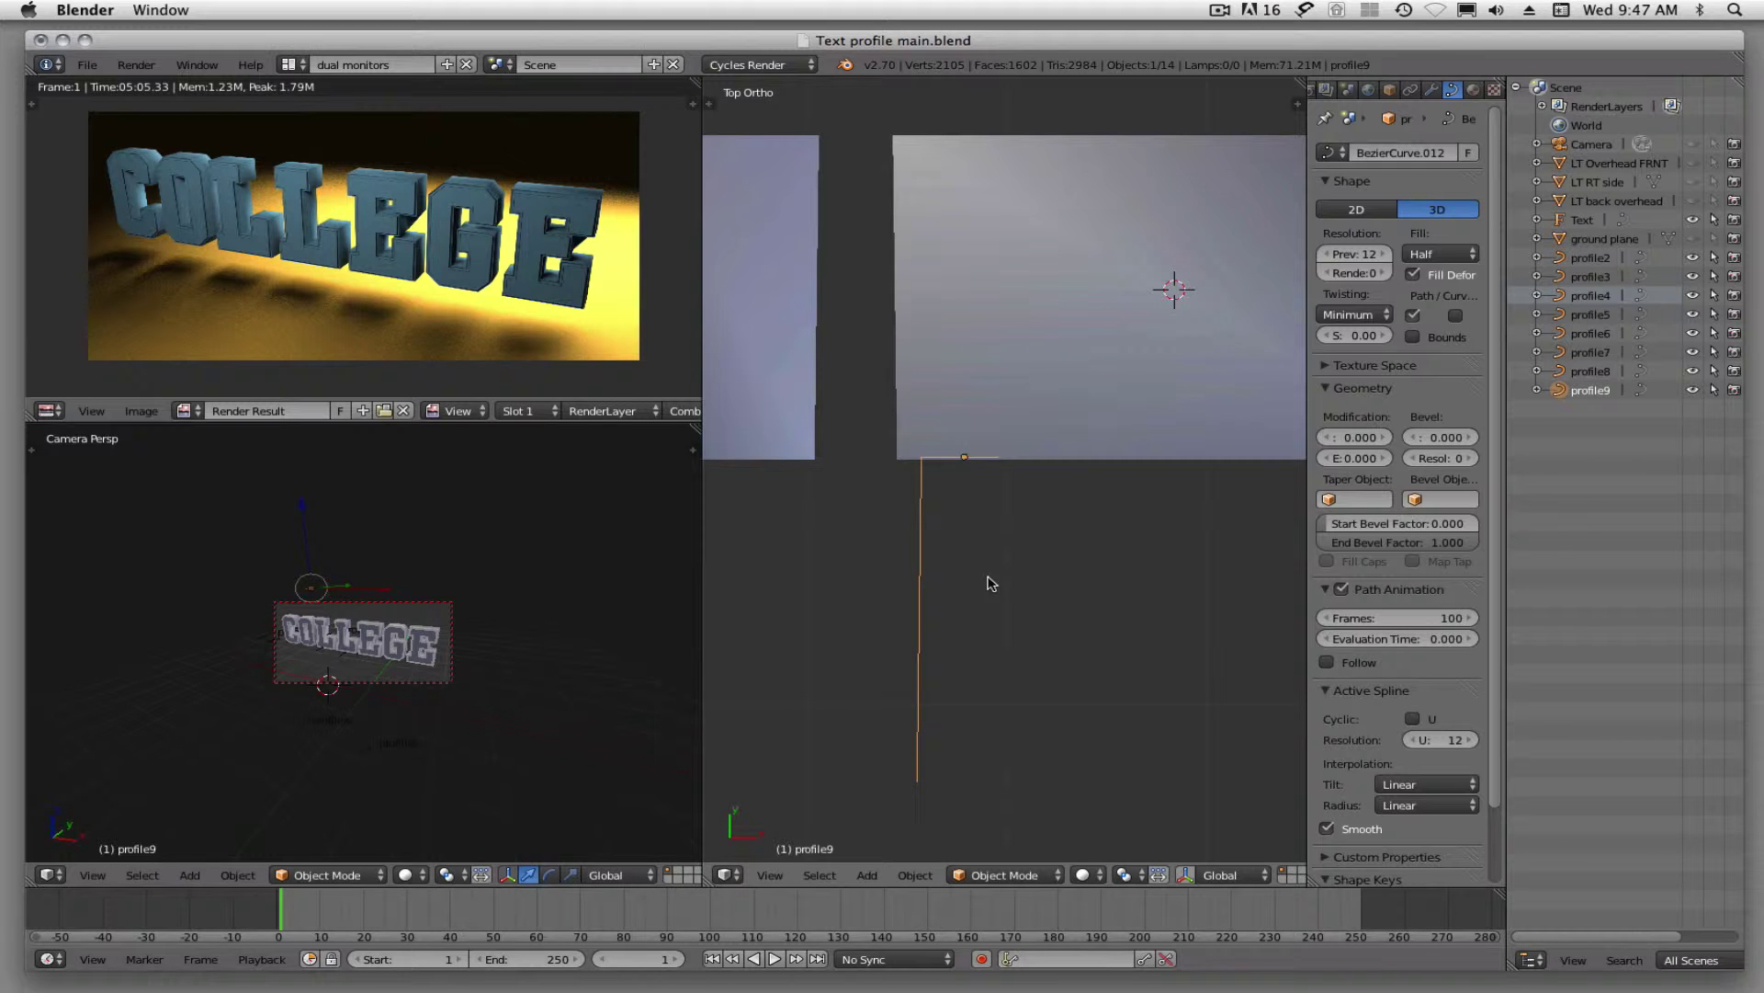
{"action": "key", "text": "g"}
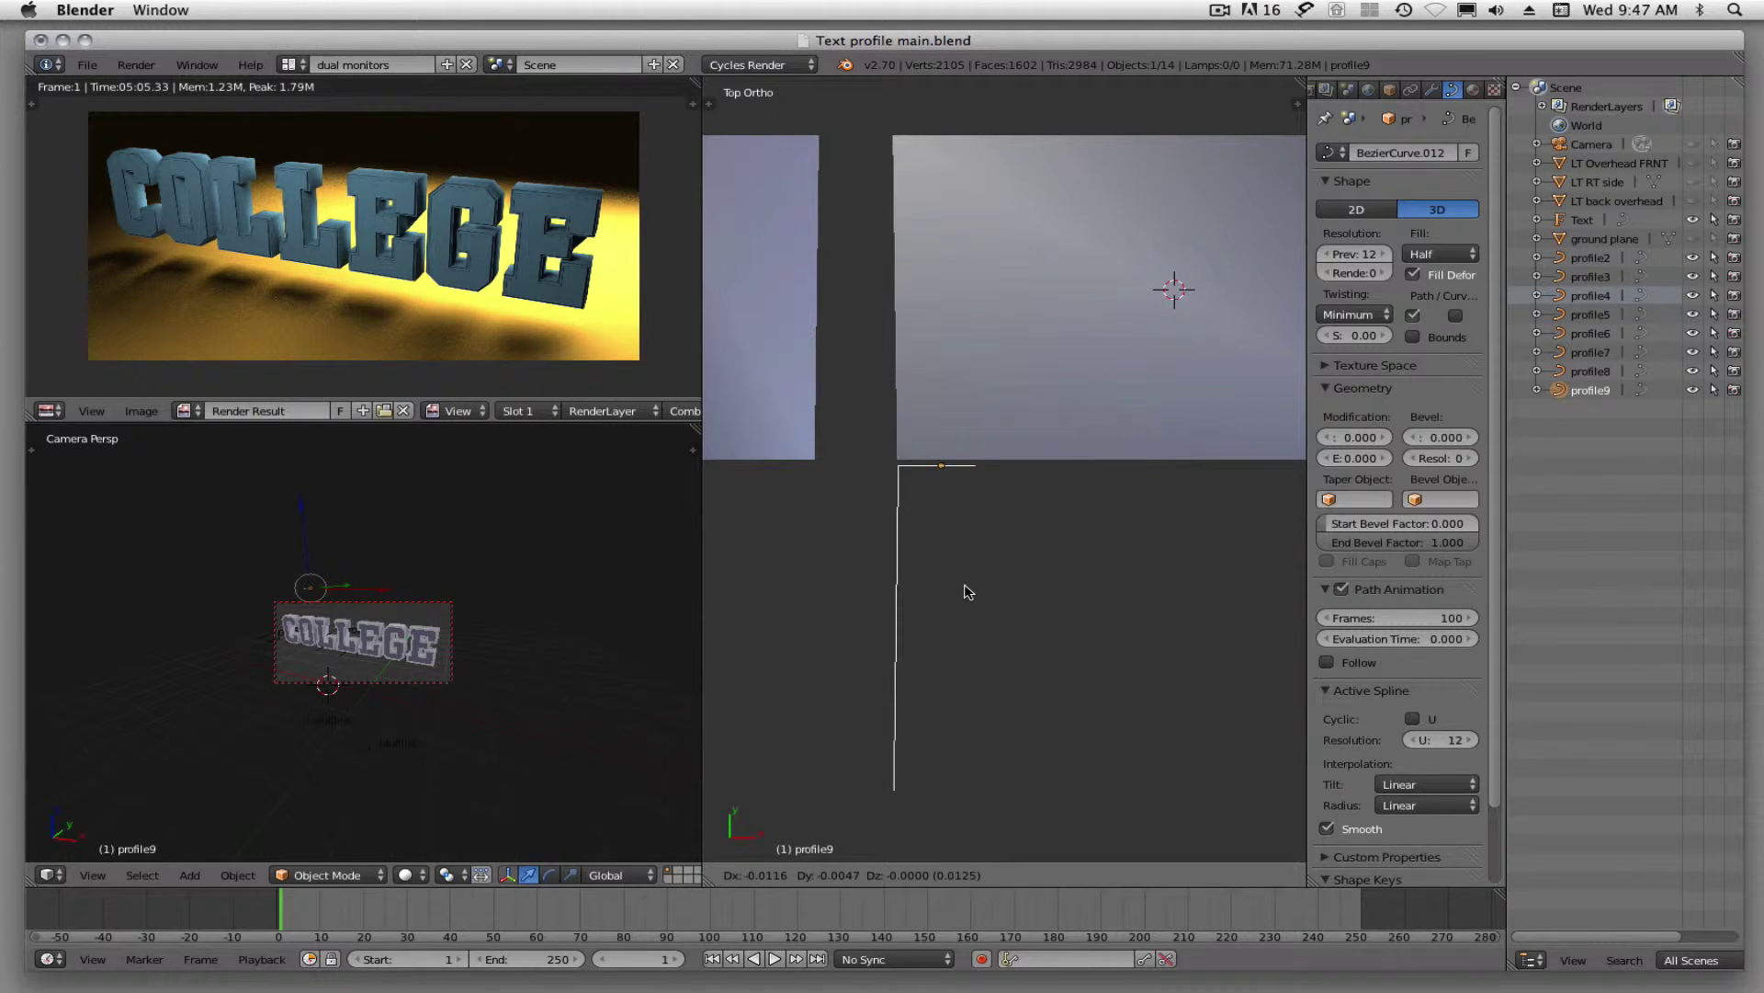
{"action": "left_click", "coordinate": [968, 590]}
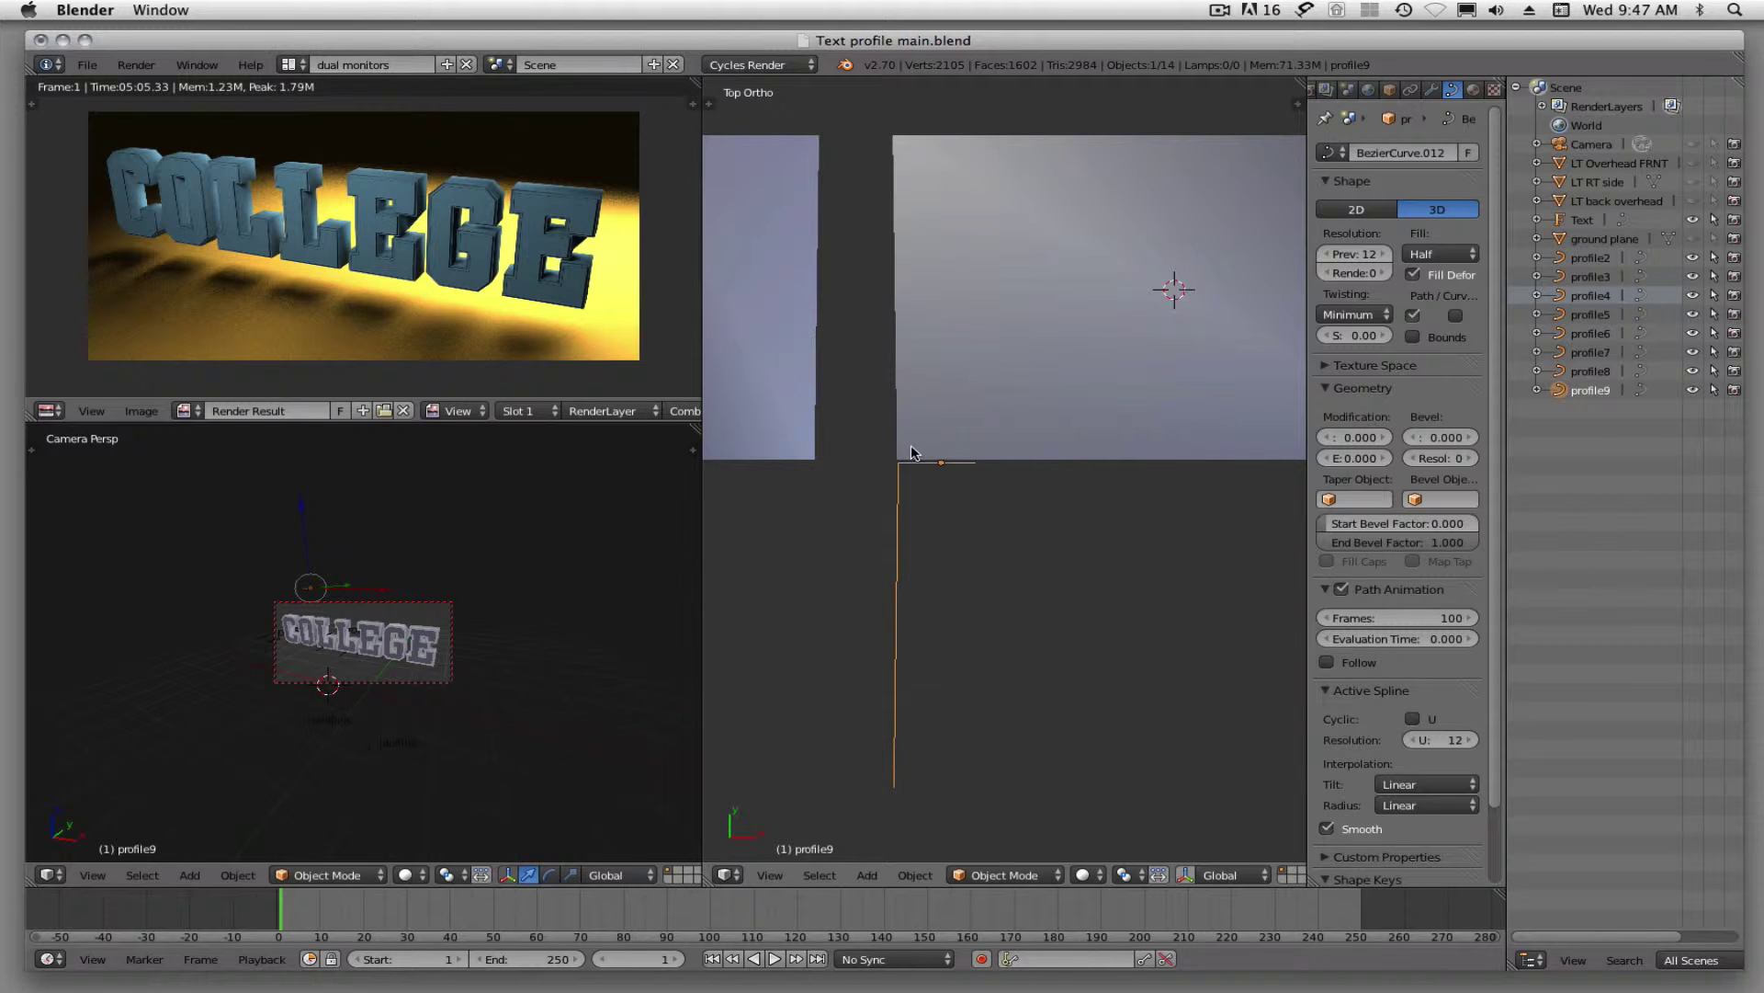
Move the stem's lower control points into their final positions.
{"action": "key", "text": "Tab"}
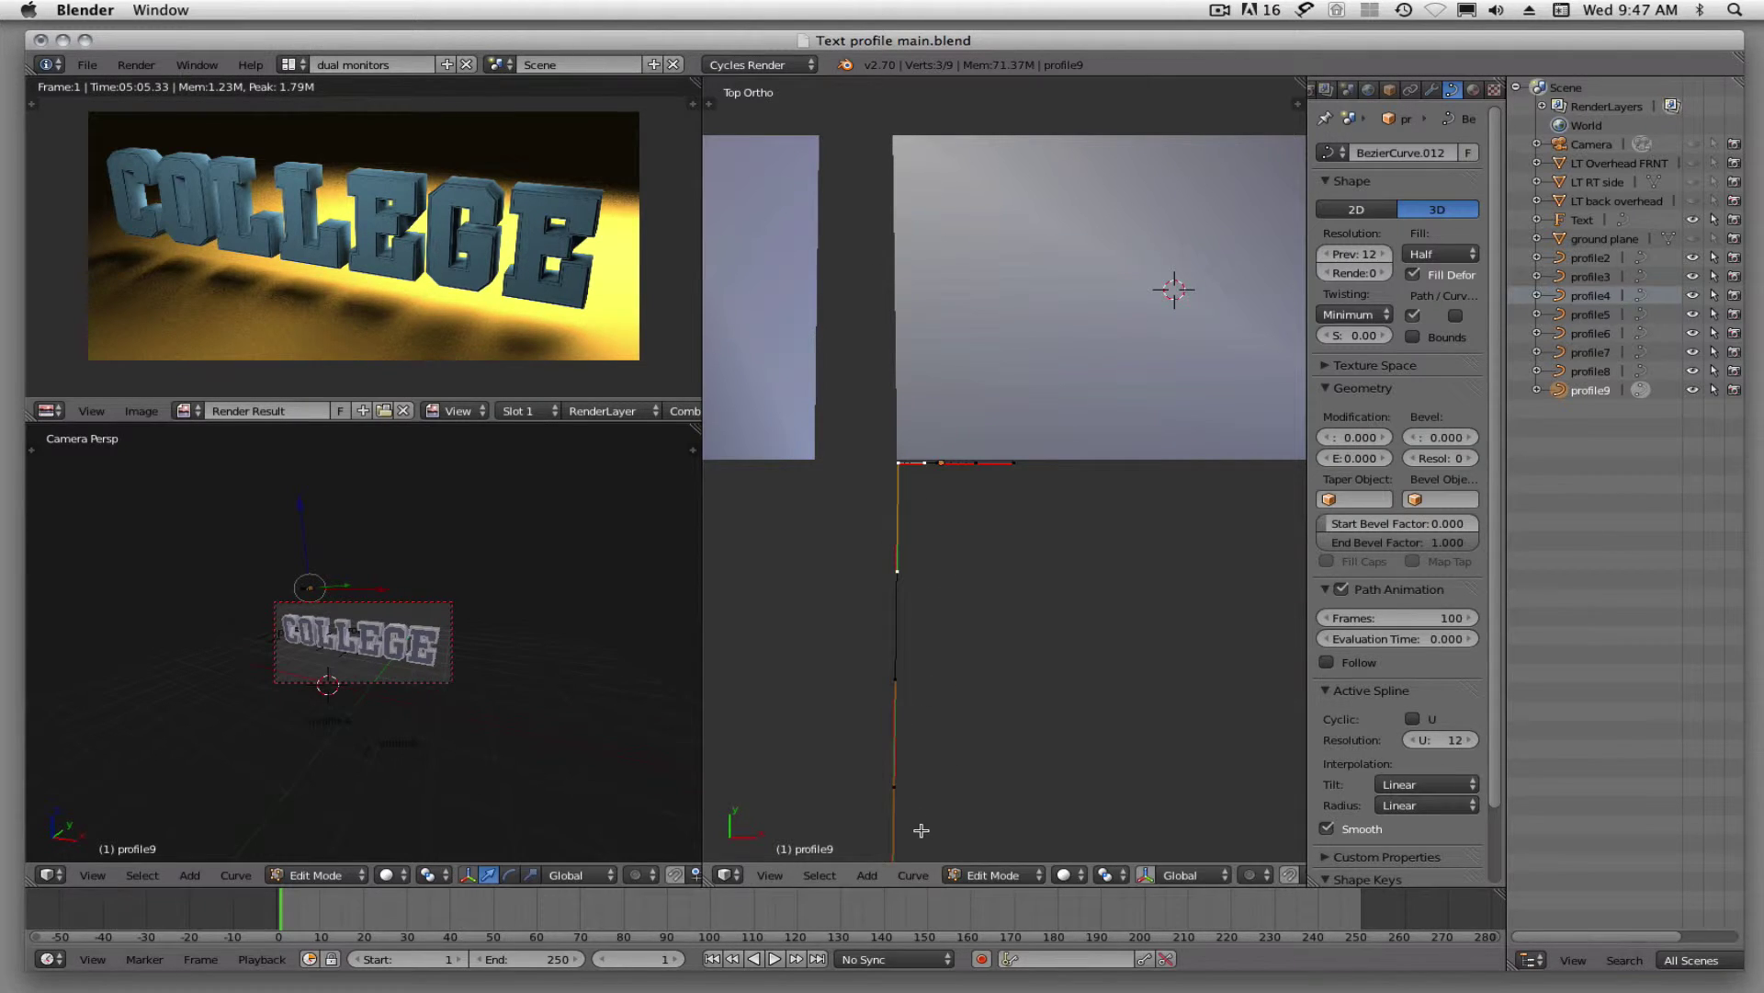
{"action": "right_click", "coordinate": [894, 786]}
{"action": "key", "text": "g"}
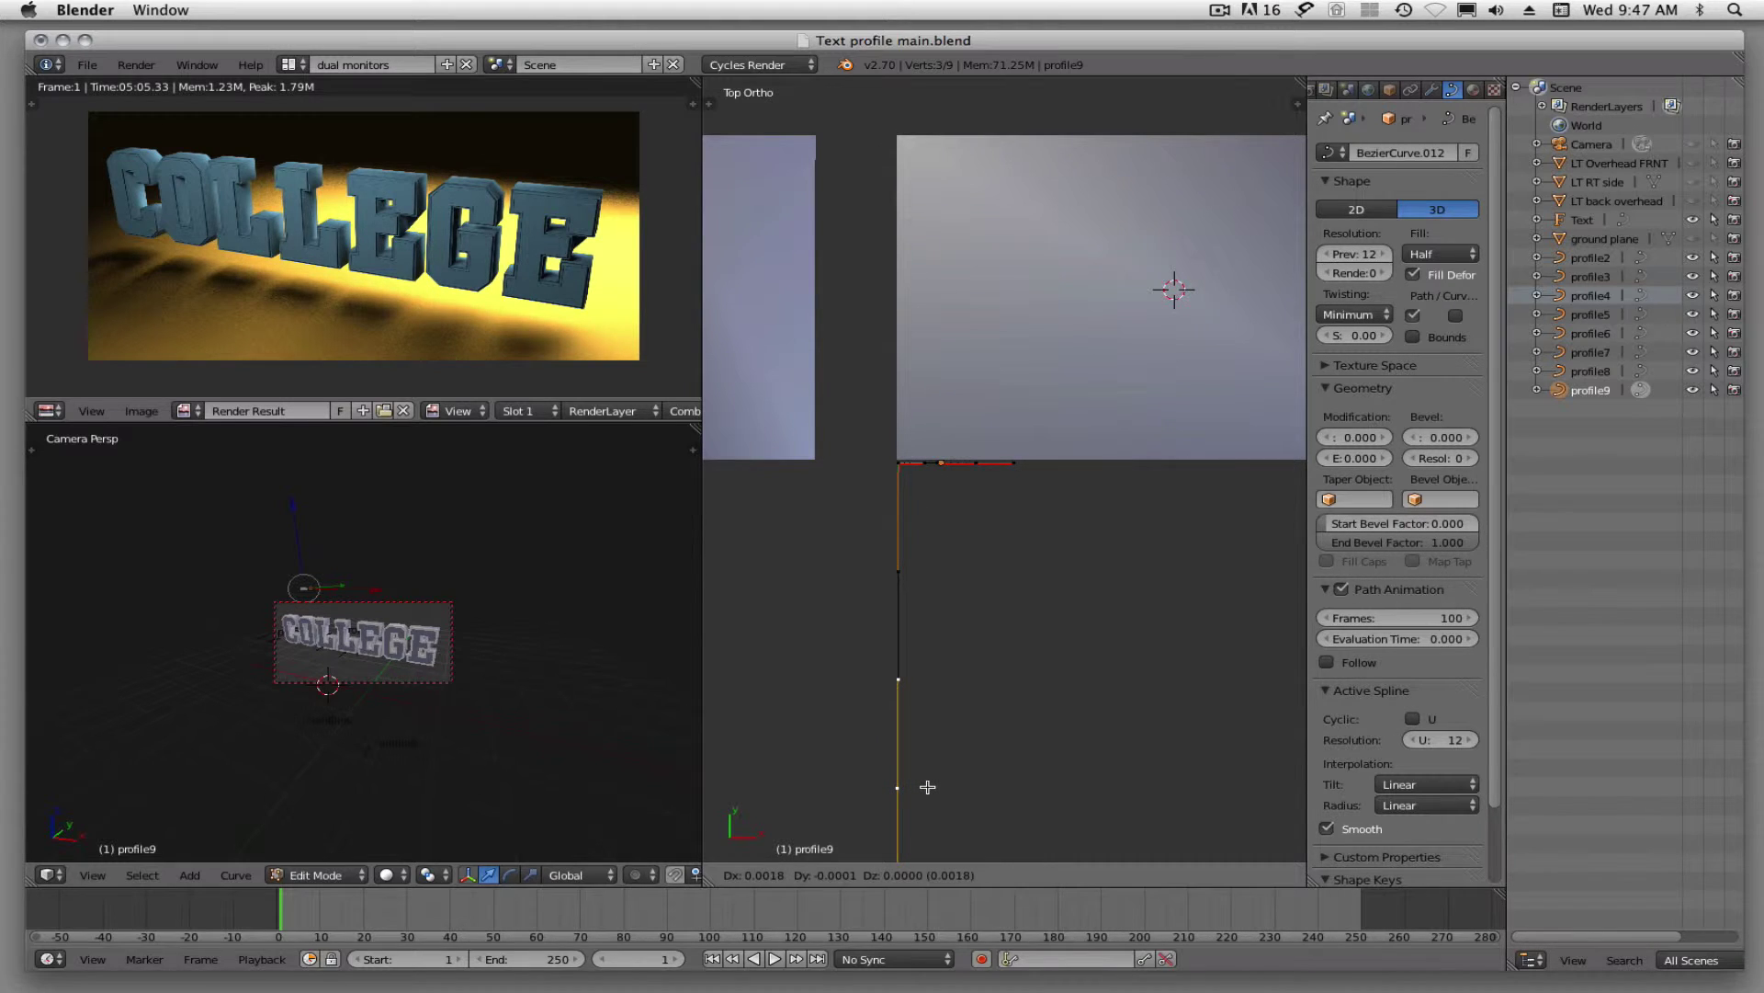
{"action": "left_click", "coordinate": [927, 787]}
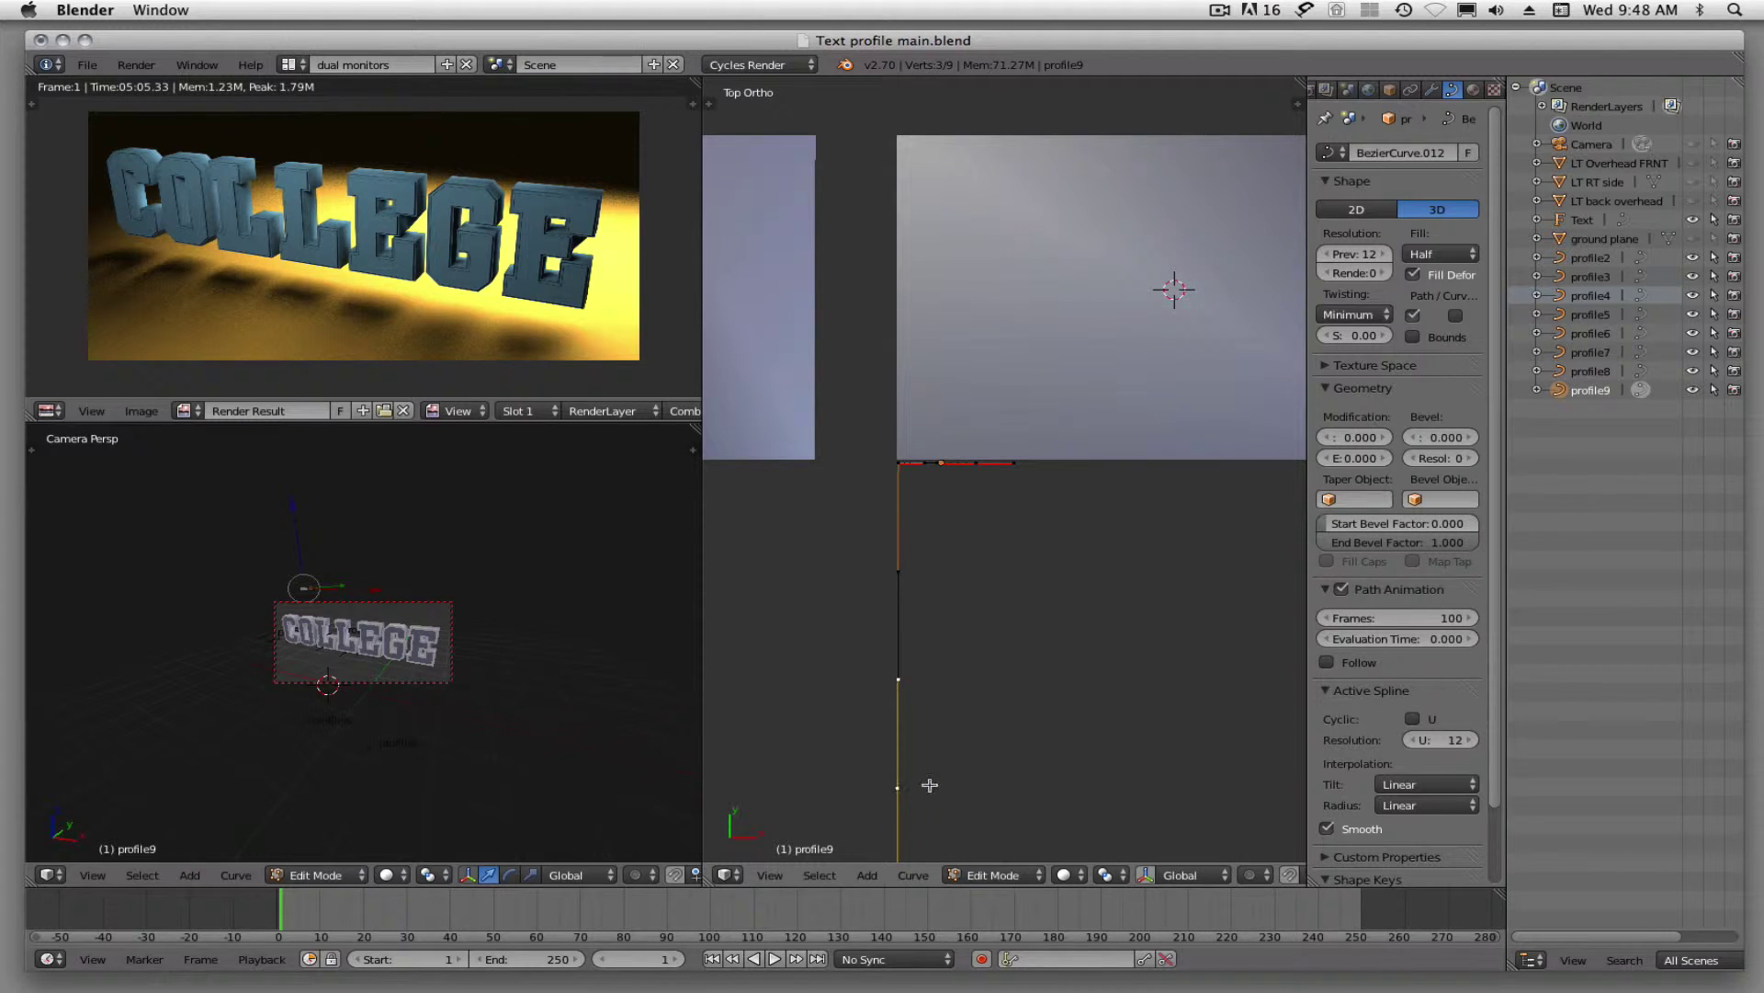
{"action": "scroll", "coordinate": [939, 771], "scroll_direction": "down", "scroll_amount": 4}
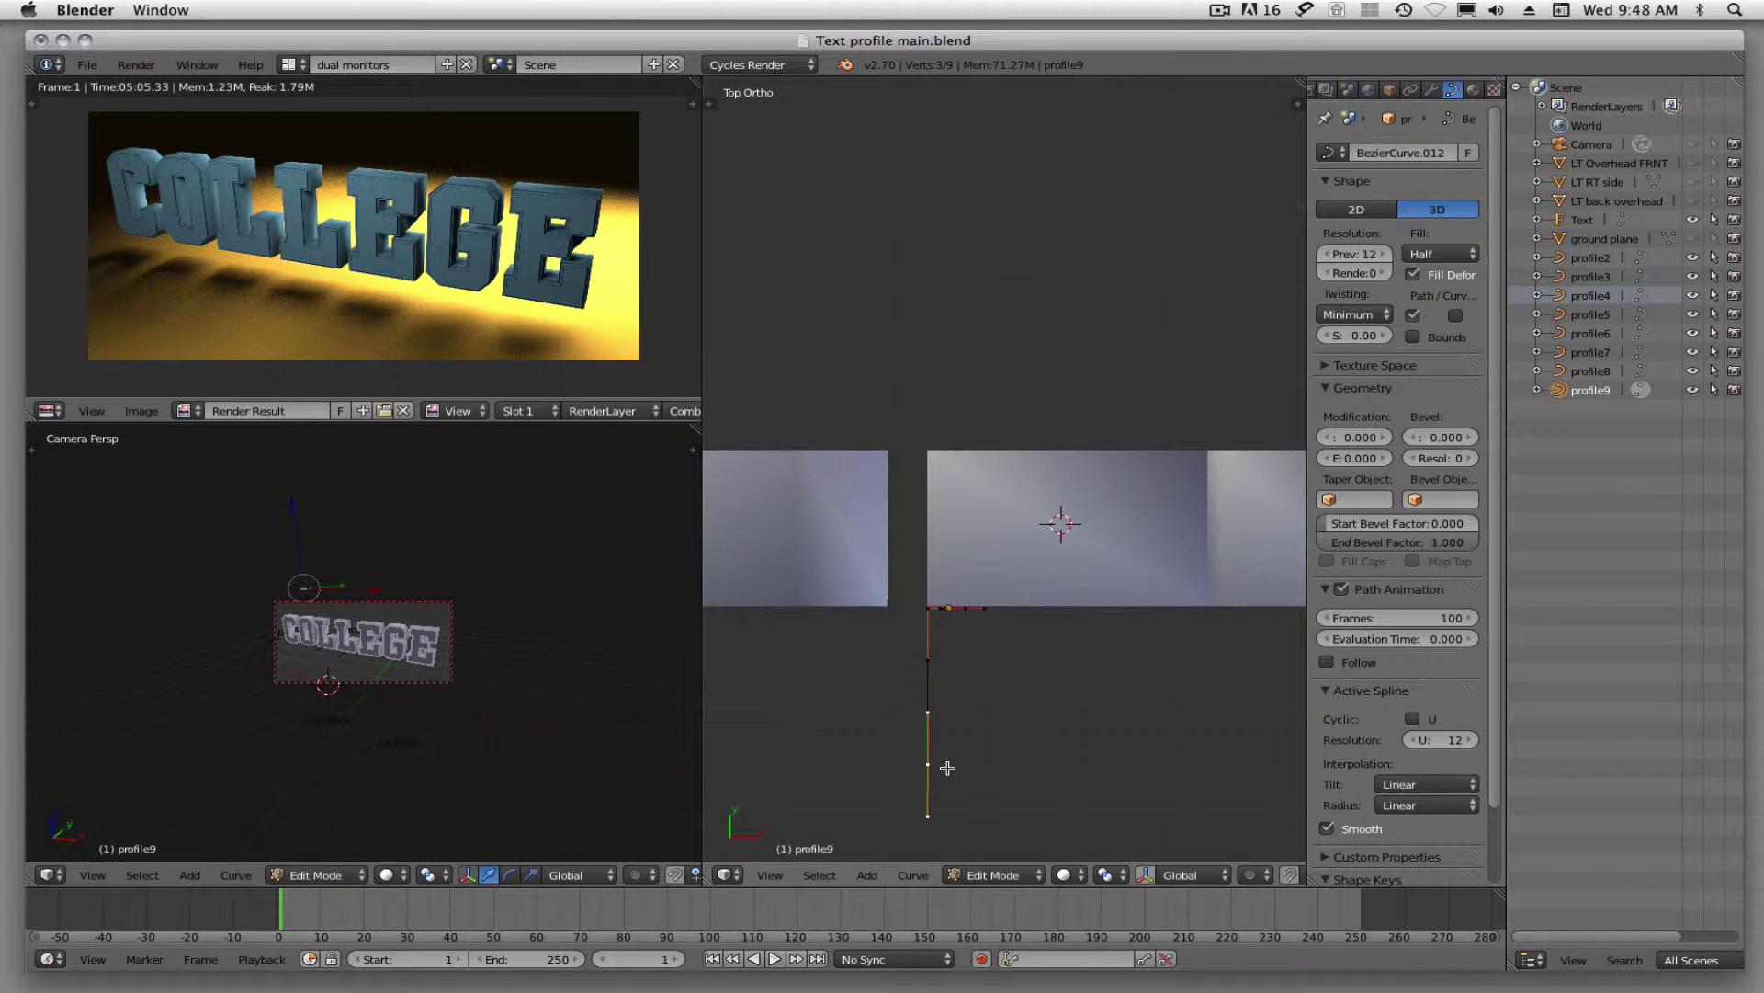
{"action": "key", "text": "g"}
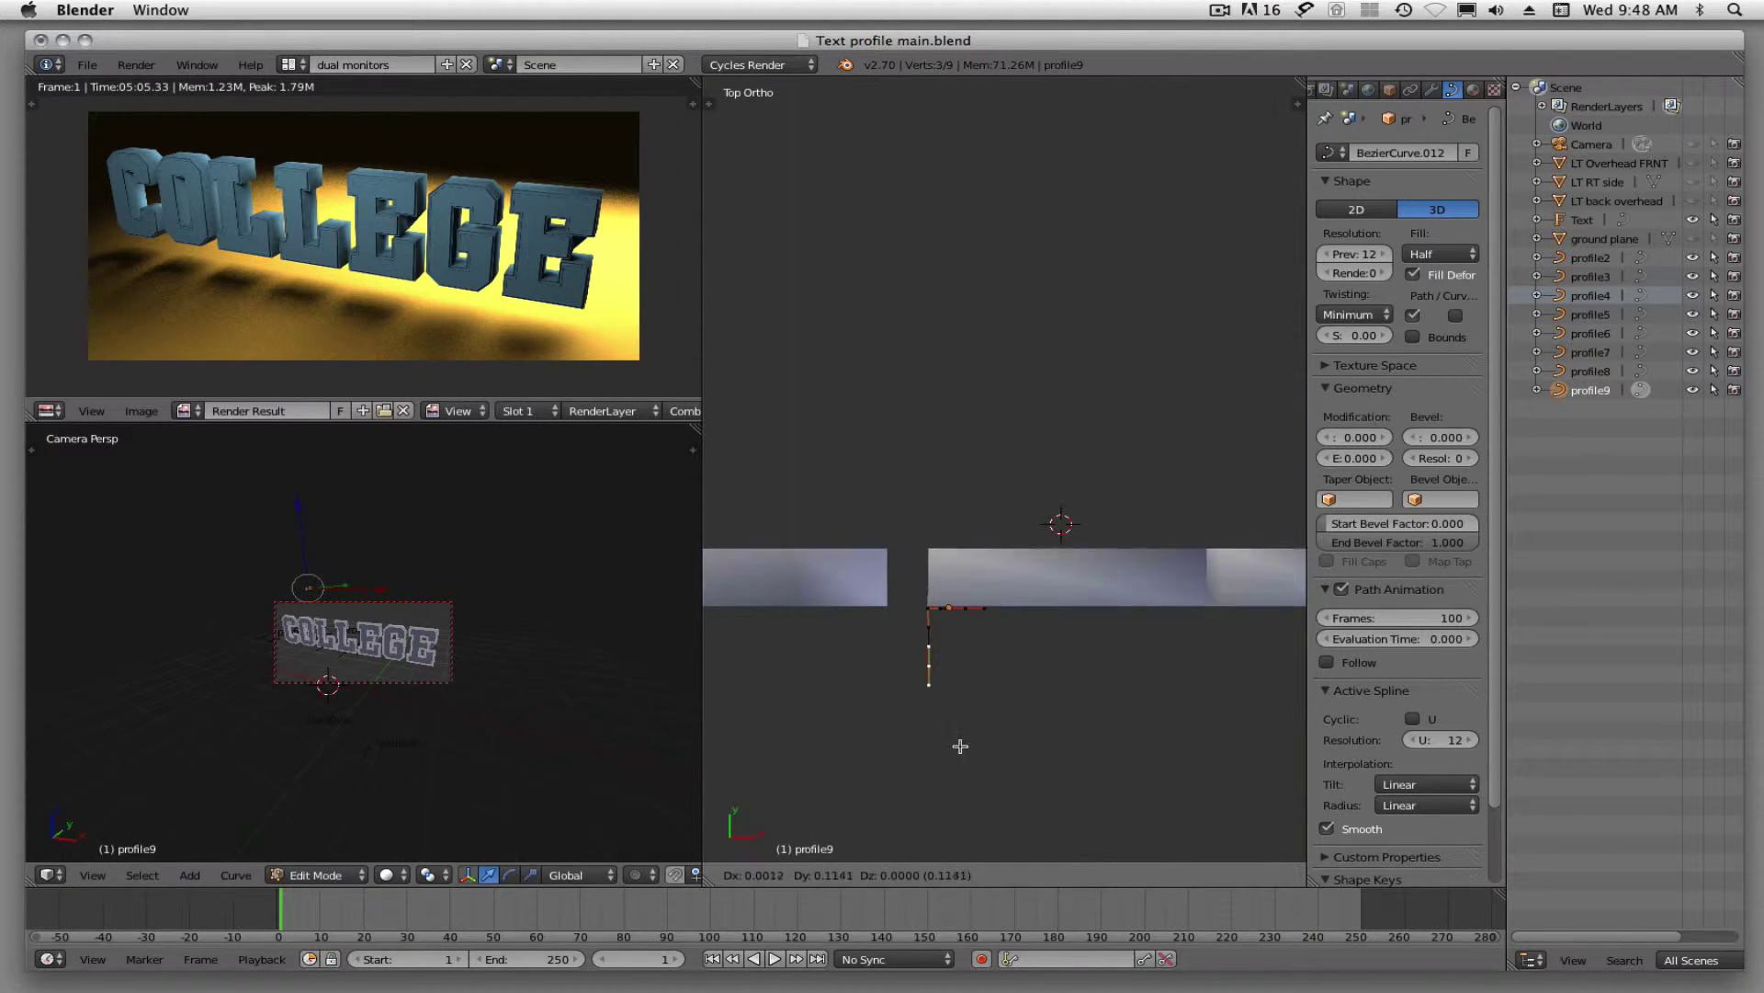
{"action": "left_click", "coordinate": [947, 833]}
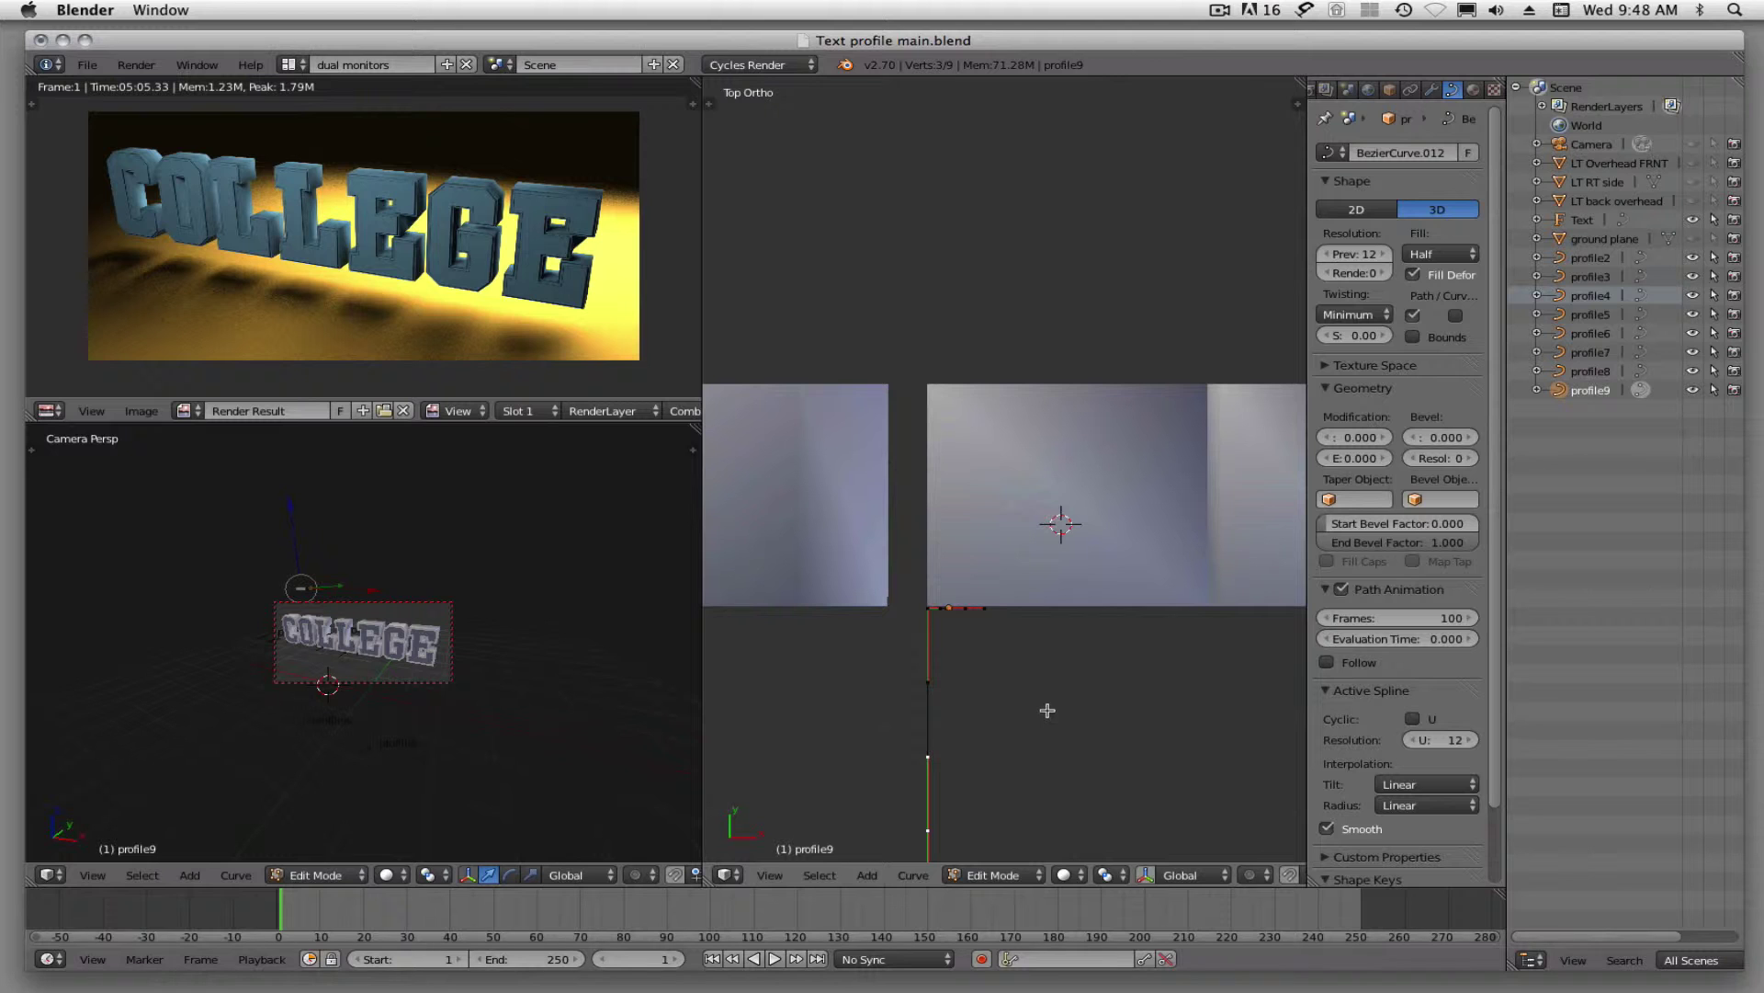
{"action": "scroll", "coordinate": [962, 659], "scroll_direction": "up", "scroll_amount": 10}
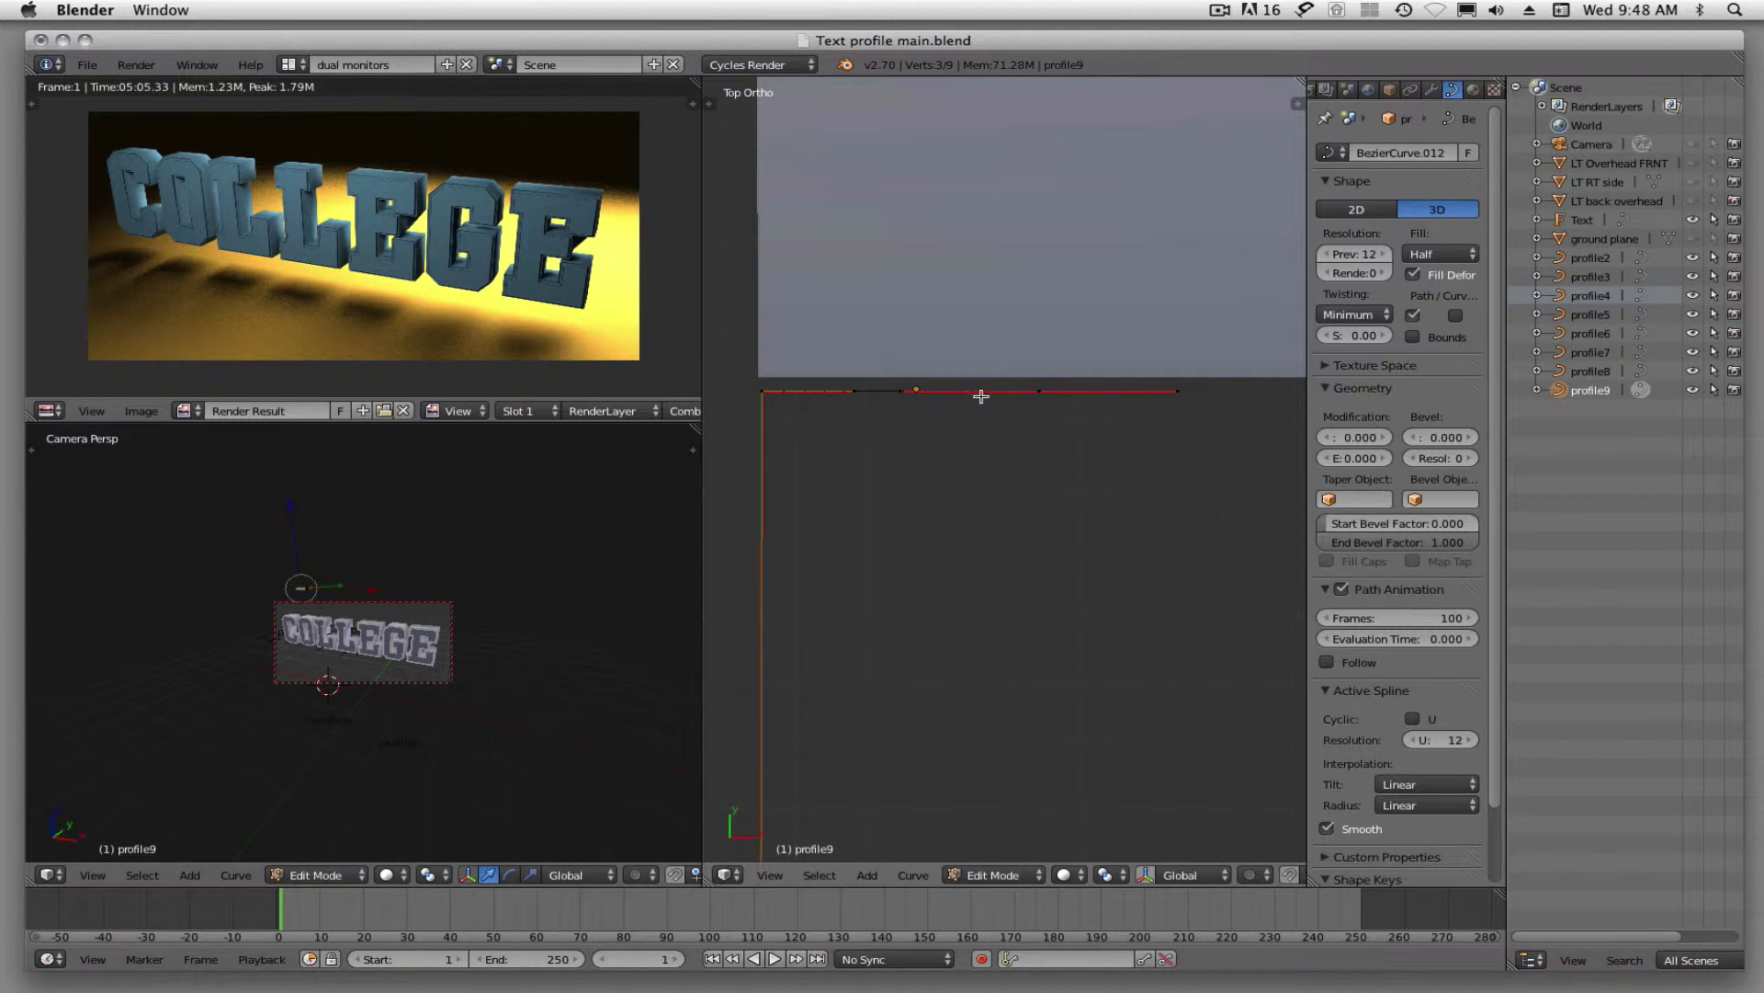
Move a profile9 curve point down and to the left.
{"action": "right_click", "coordinate": [1038, 391]}
{"action": "key", "text": "g"}
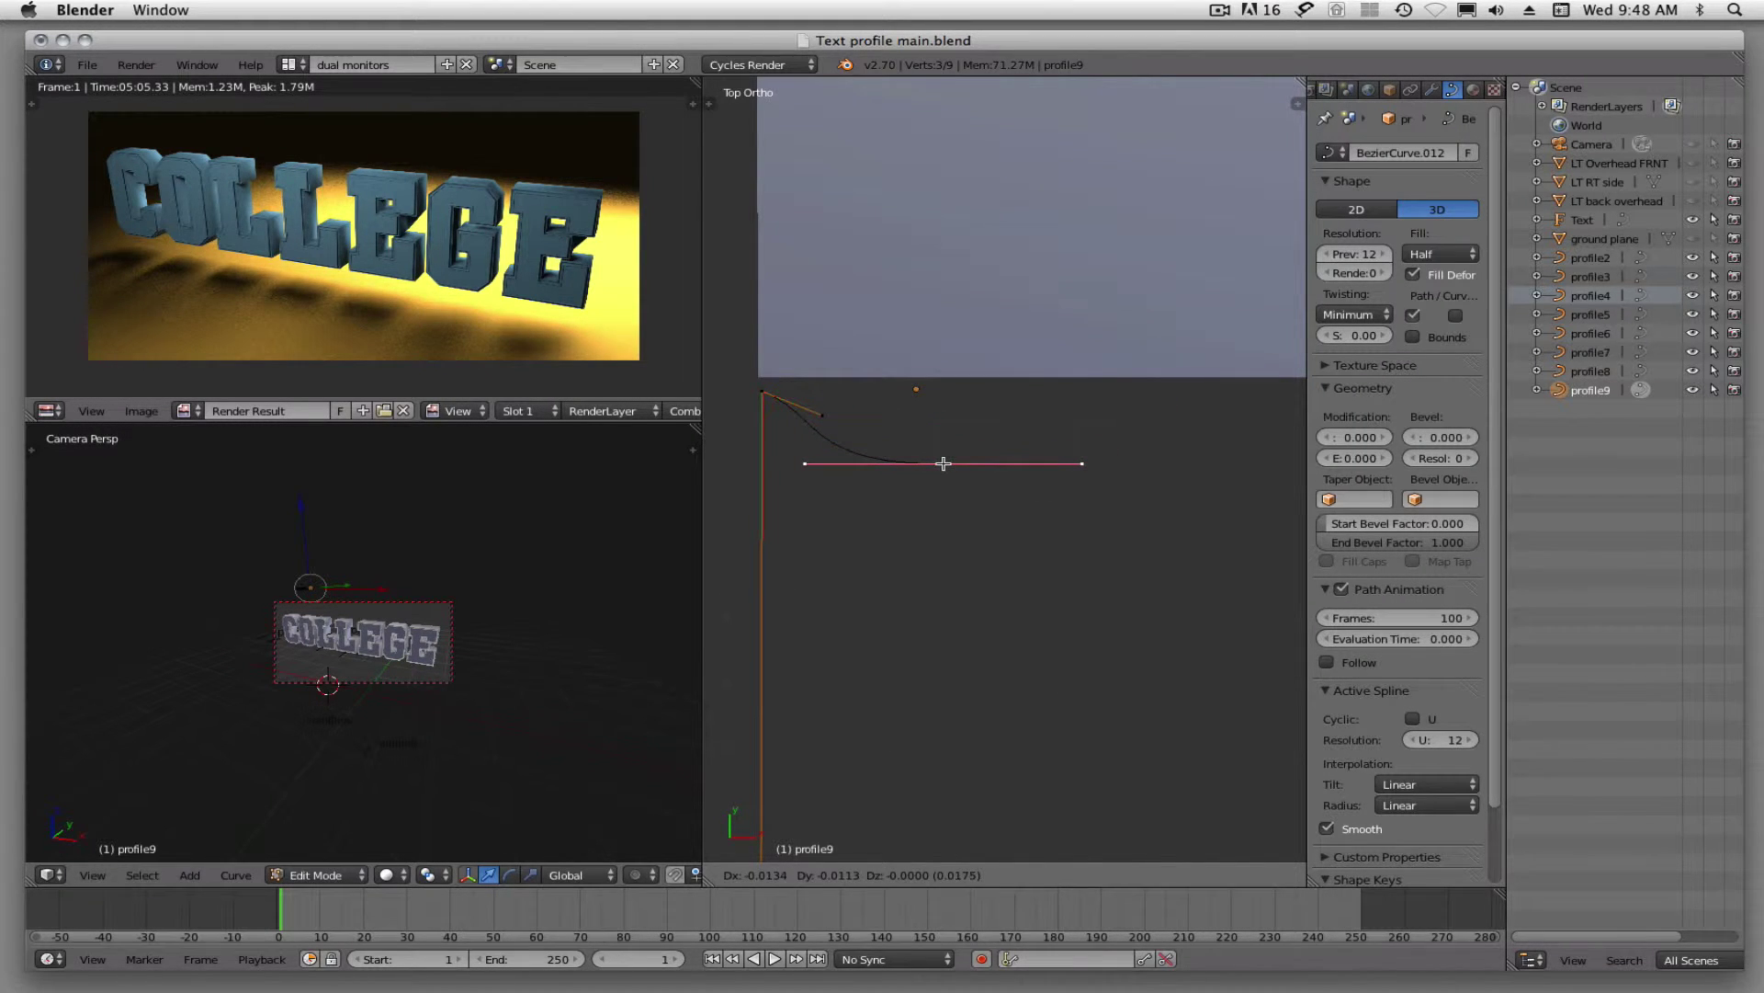
{"action": "left_click", "coordinate": [944, 463]}
Orbit and pan to inspect the bevelled COLLEGE letters from above.
{"action": "scroll", "coordinate": [1126, 504], "scroll_direction": "down", "scroll_amount": 6}
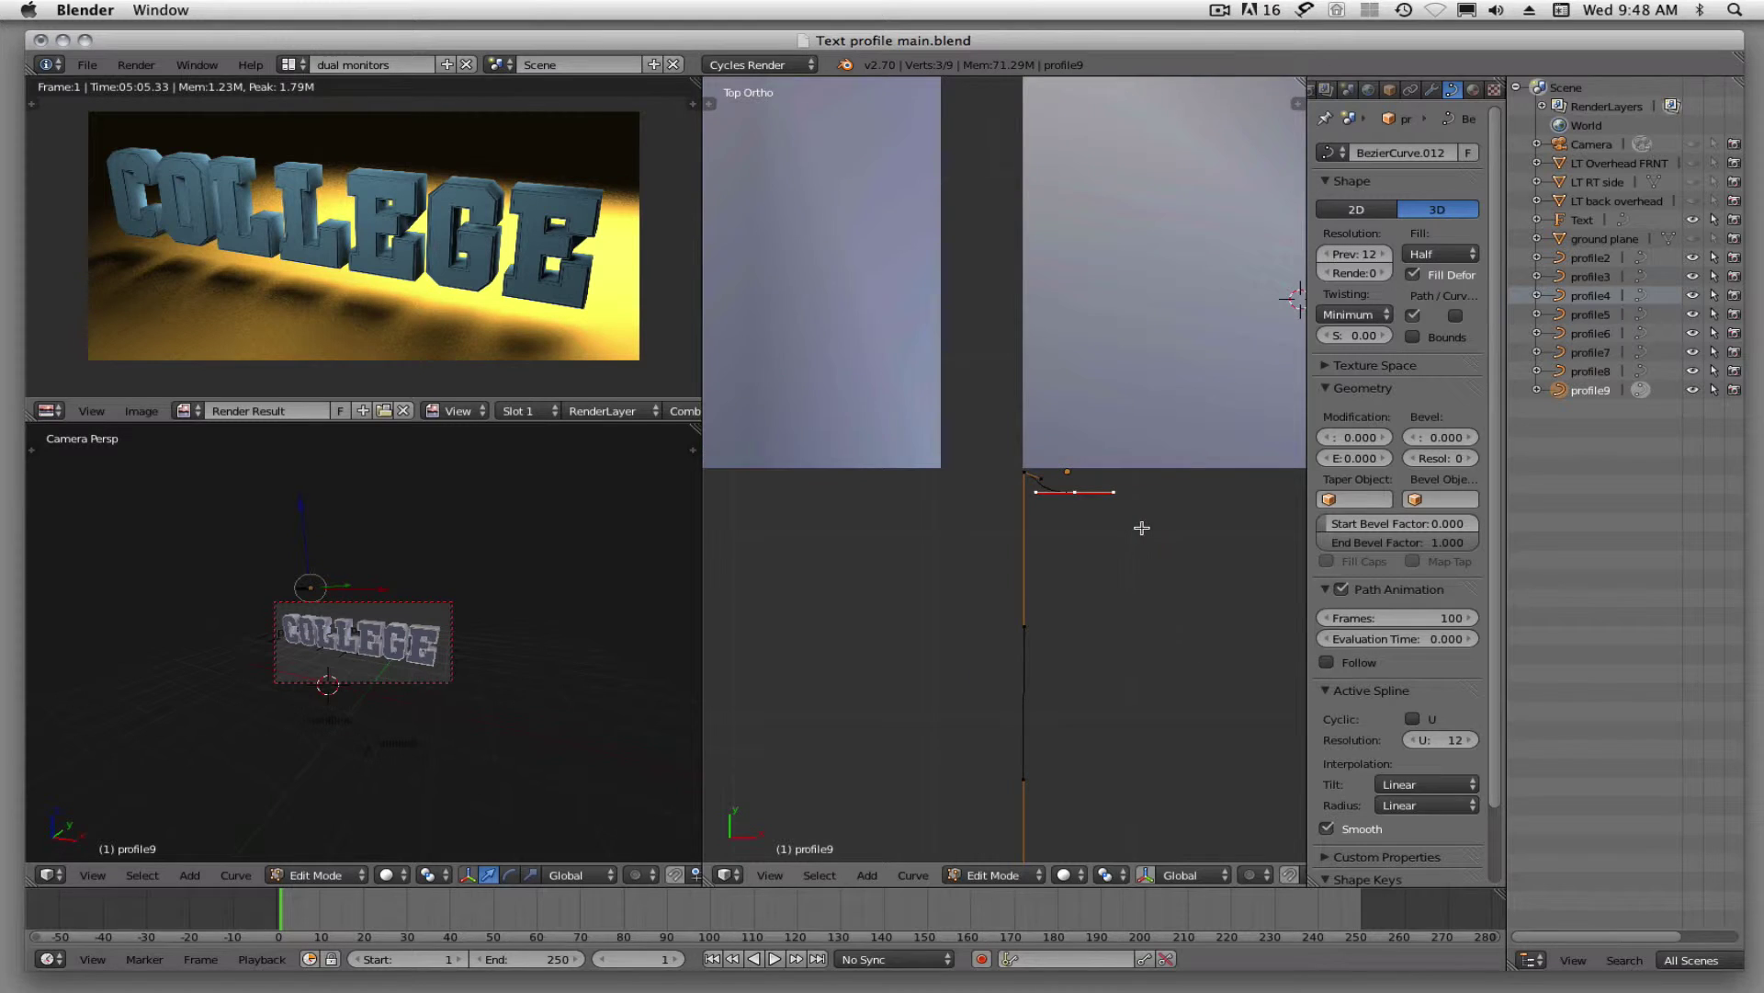
{"action": "middle_click_drag", "start_coordinate": [1141, 528], "coordinate": [1088, 382]}
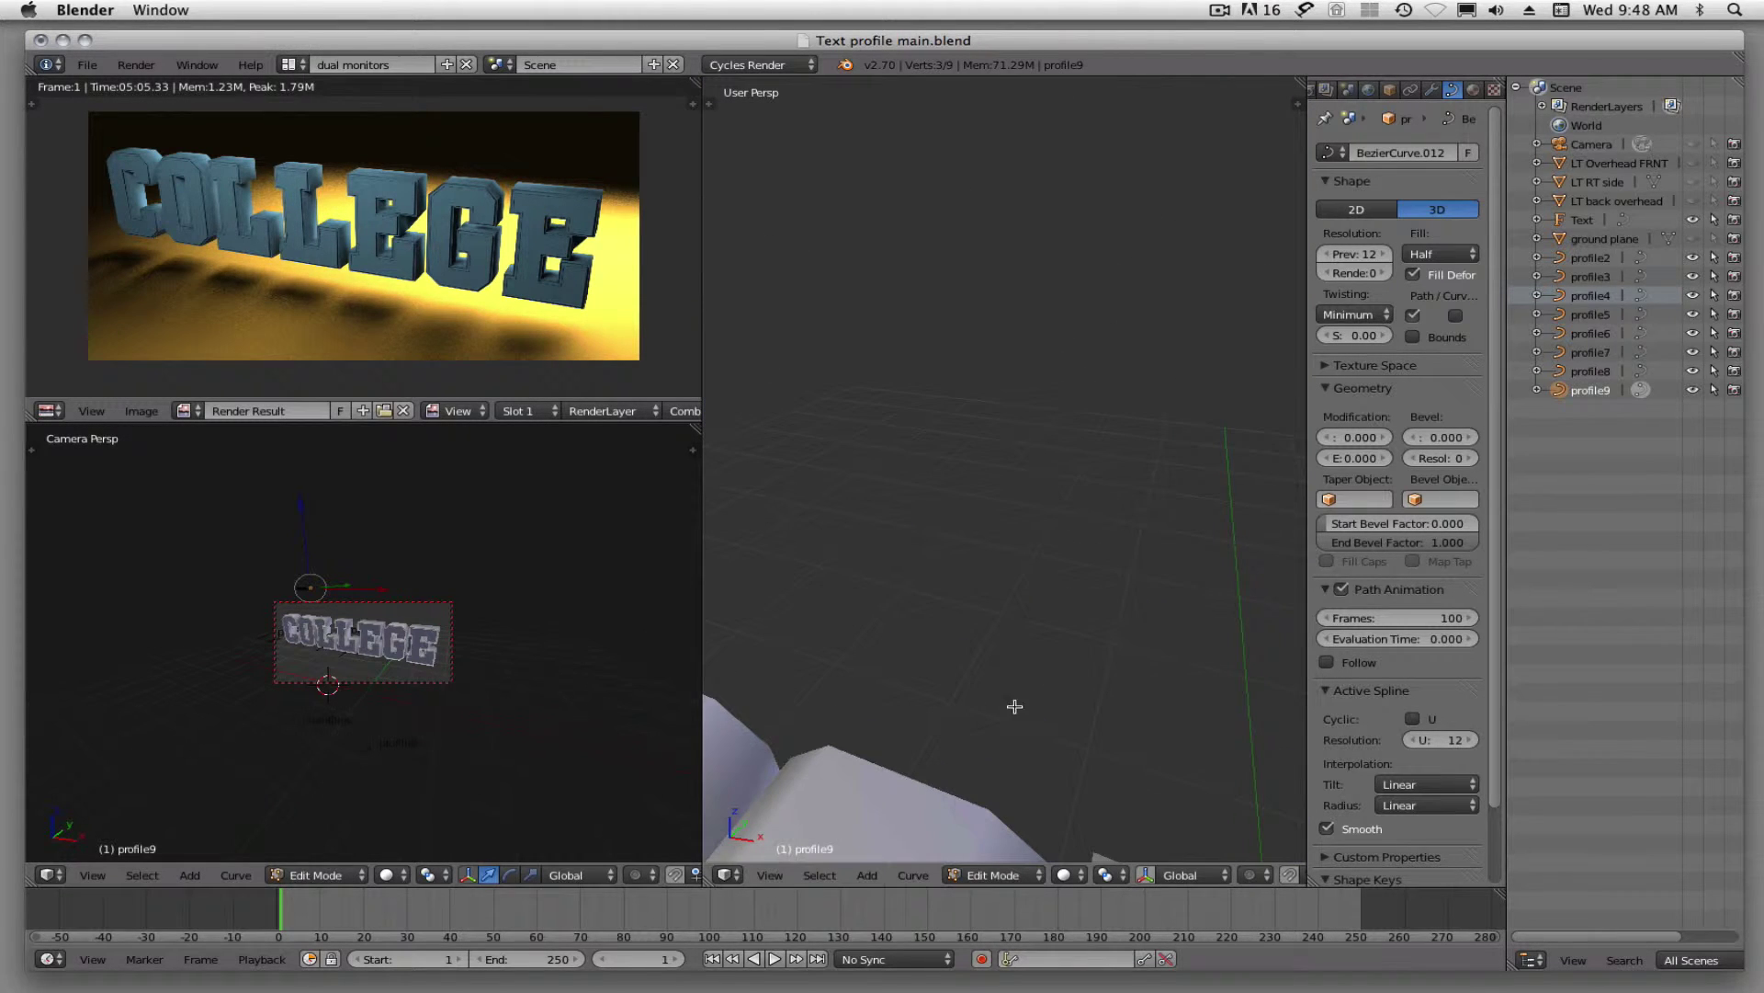
{"action": "middle_click_drag", "start_coordinate": [1012, 706], "coordinate": [1059, 166], "text": "shift"}
{"action": "middle_click_drag", "start_coordinate": [1032, 670], "coordinate": [1213, 203], "text": "shift"}
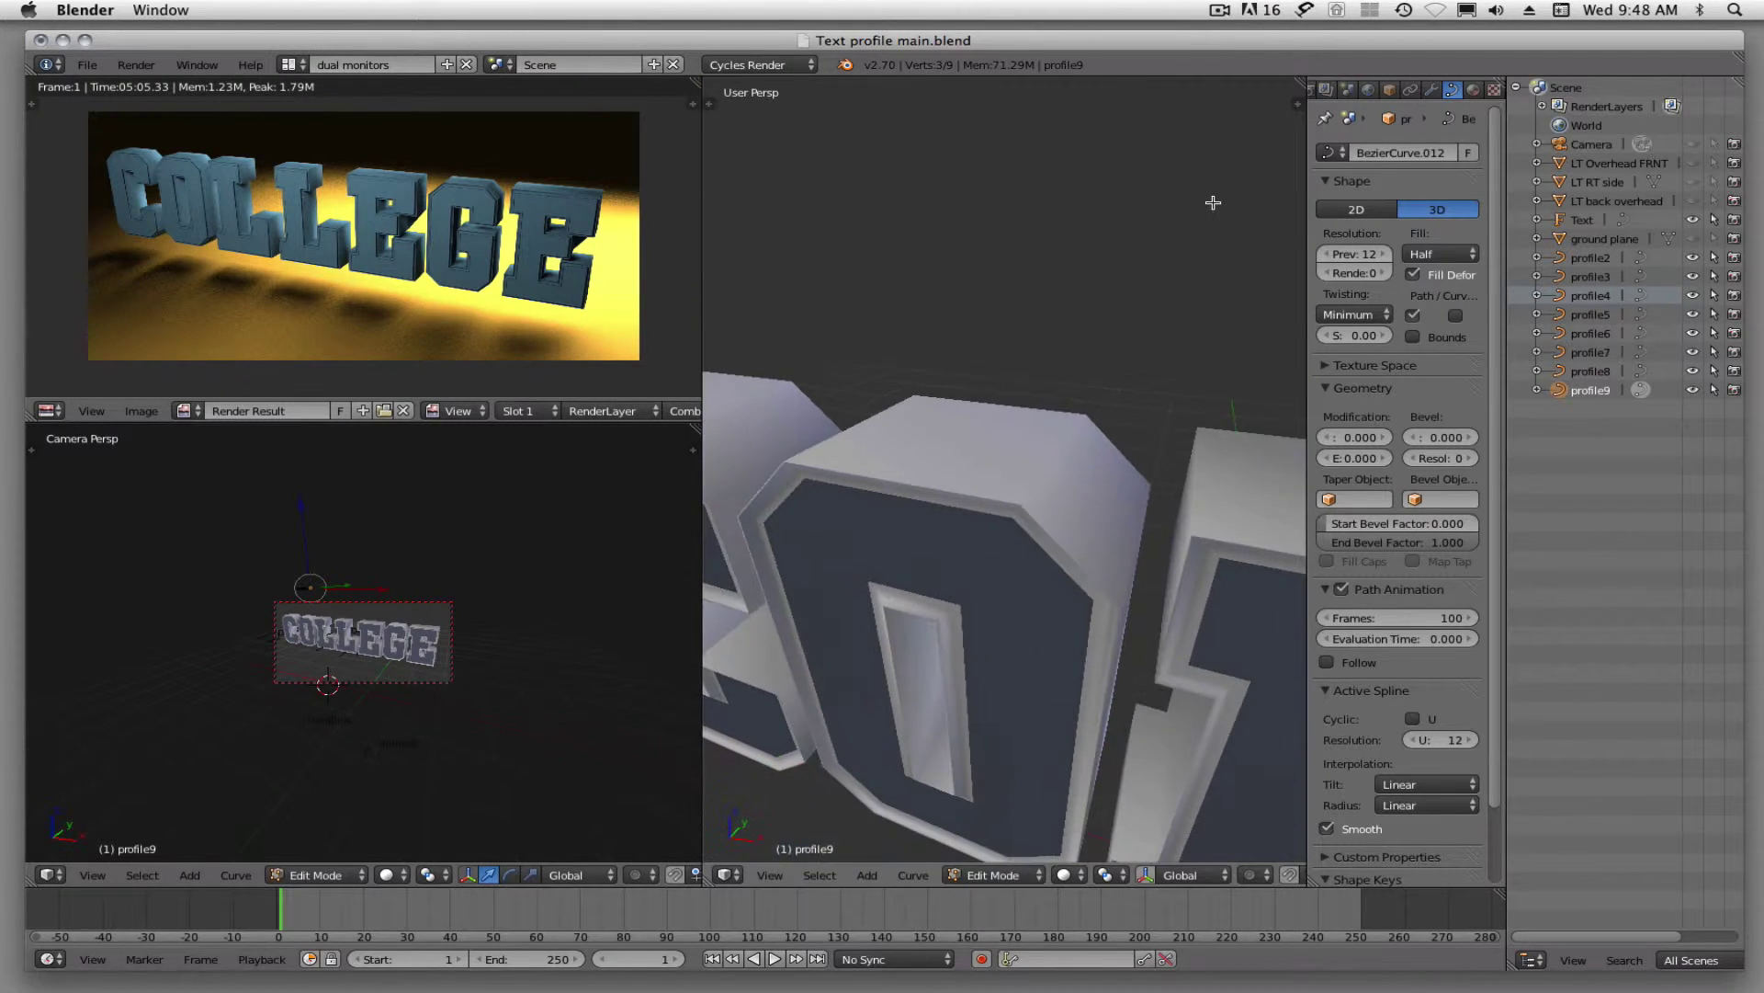
{"action": "scroll", "coordinate": [869, 567], "scroll_direction": "down", "scroll_amount": 1}
{"action": "middle_click_drag", "start_coordinate": [861, 567], "coordinate": [1122, 169], "text": "shift"}
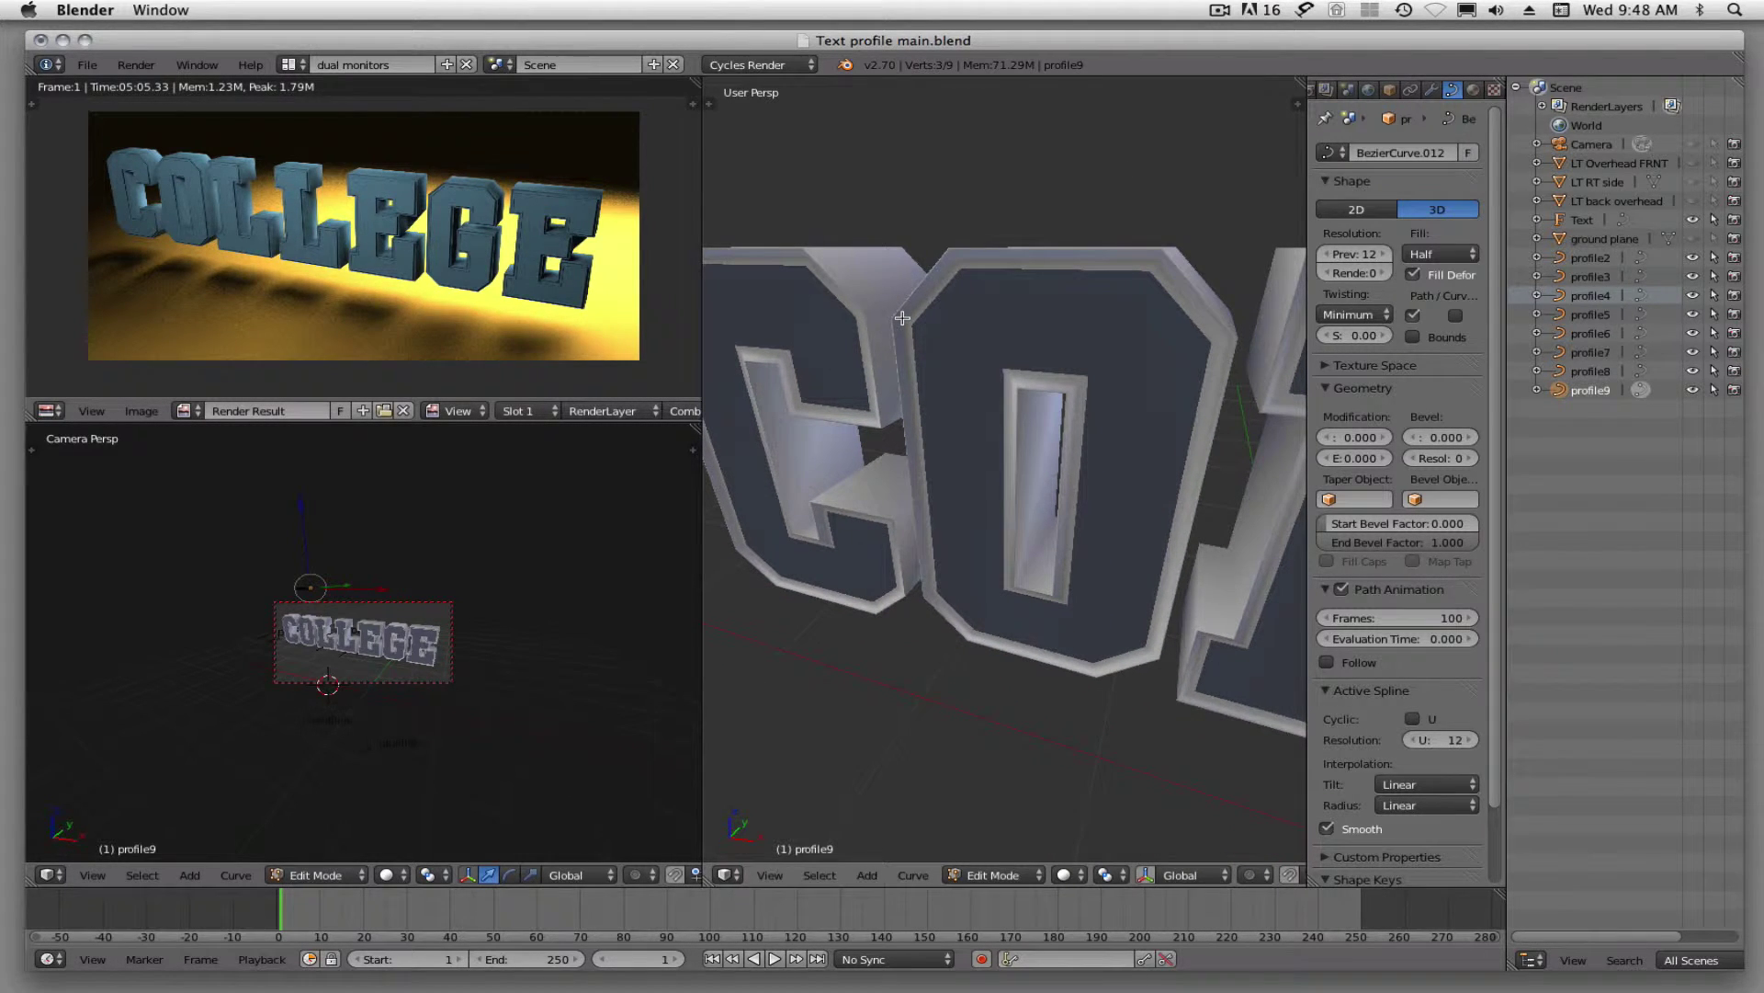
{"action": "middle_click_drag", "start_coordinate": [957, 301], "coordinate": [916, 742]}
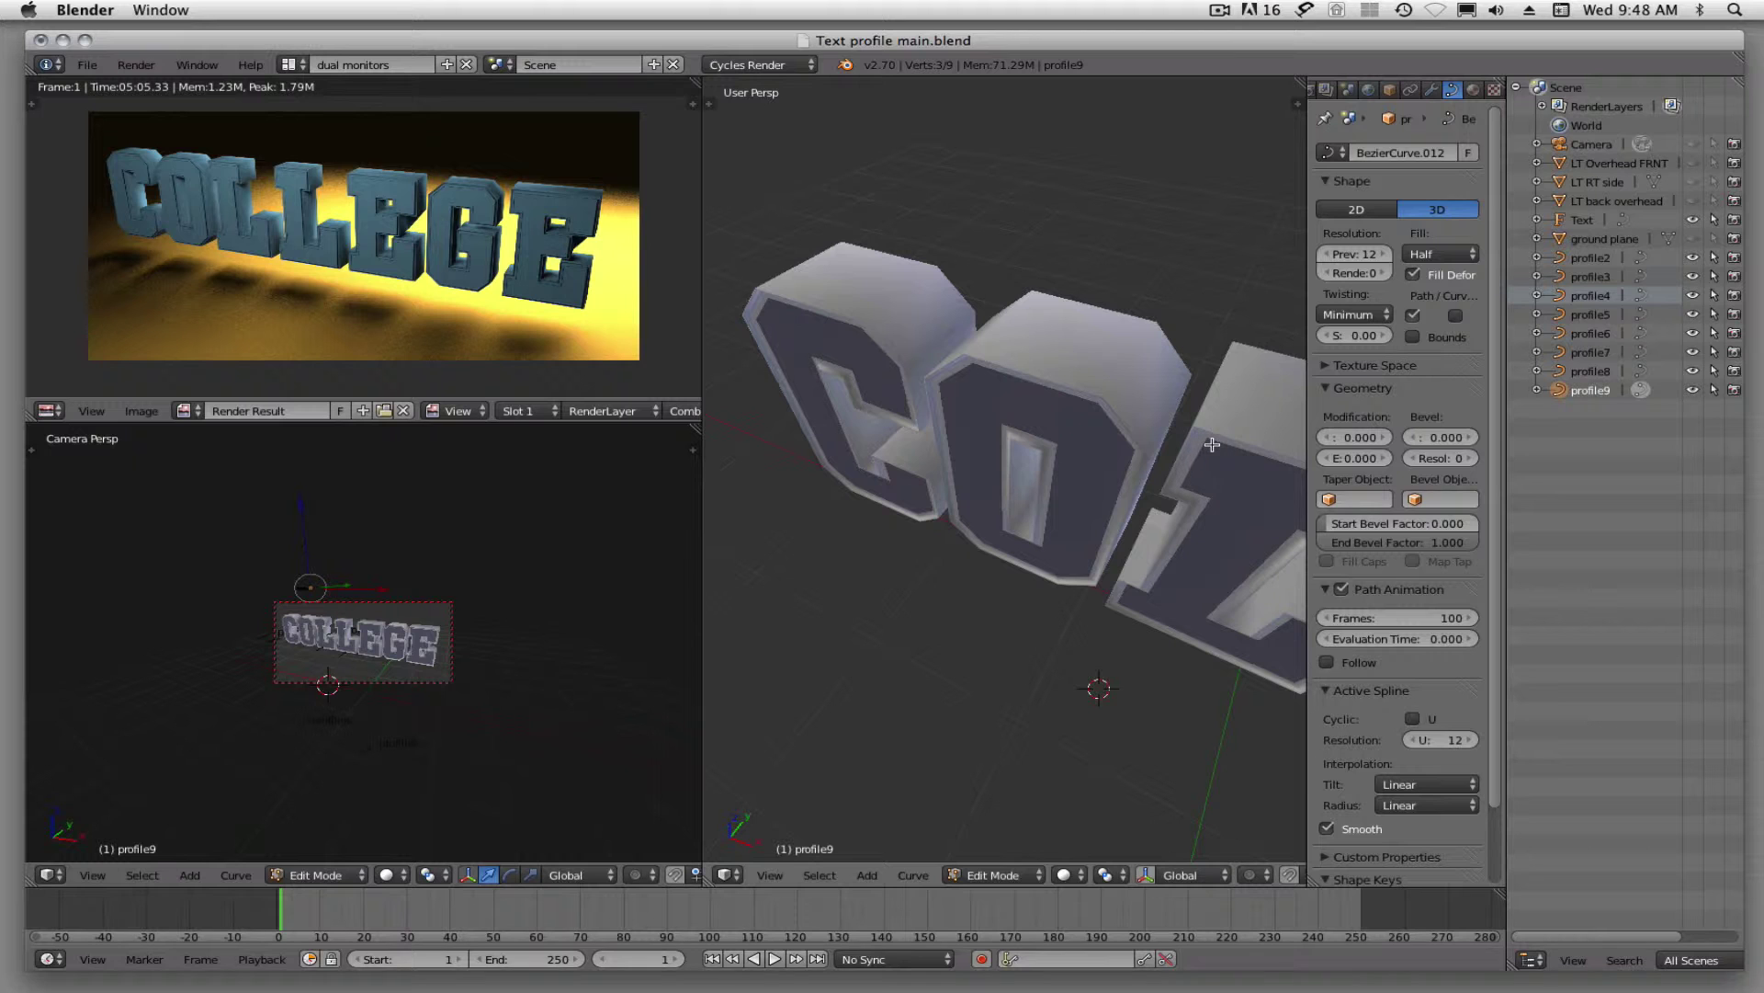
In top ortho view, duplicate the selected profile9 segment and place it slightly higher.
{"action": "key", "text": "KP_7"}
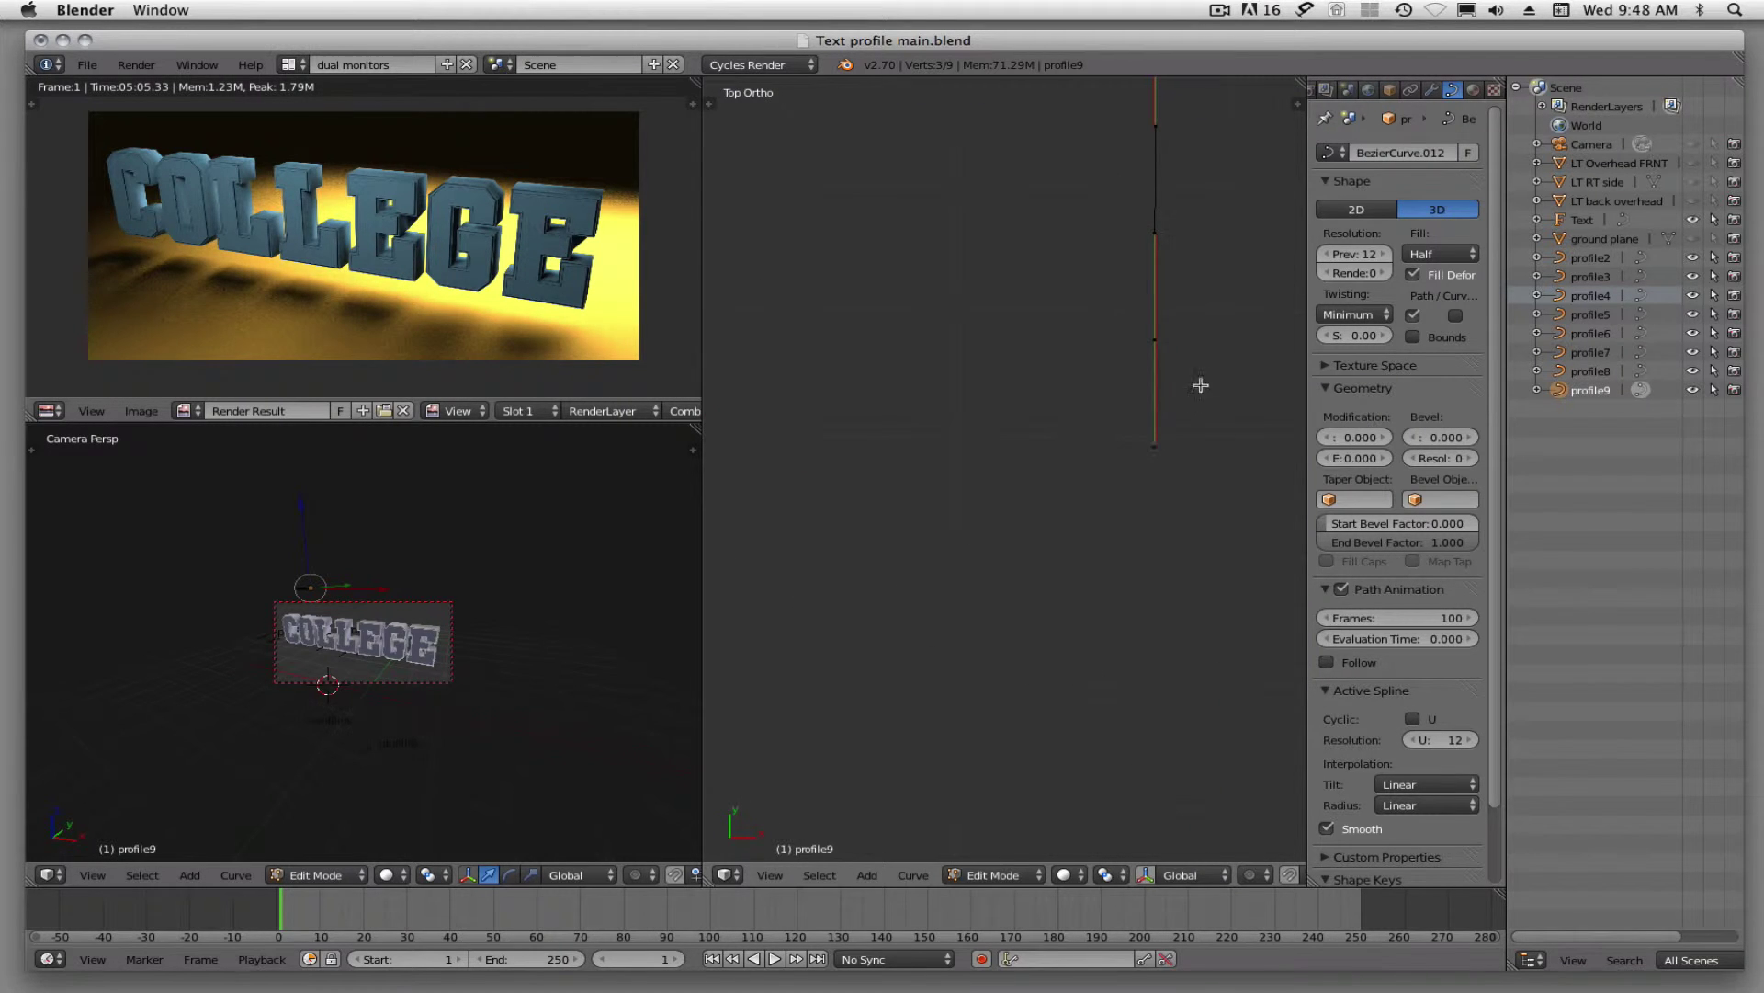
{"action": "middle_click_drag", "start_coordinate": [1198, 367], "coordinate": [992, 718], "text": "shift"}
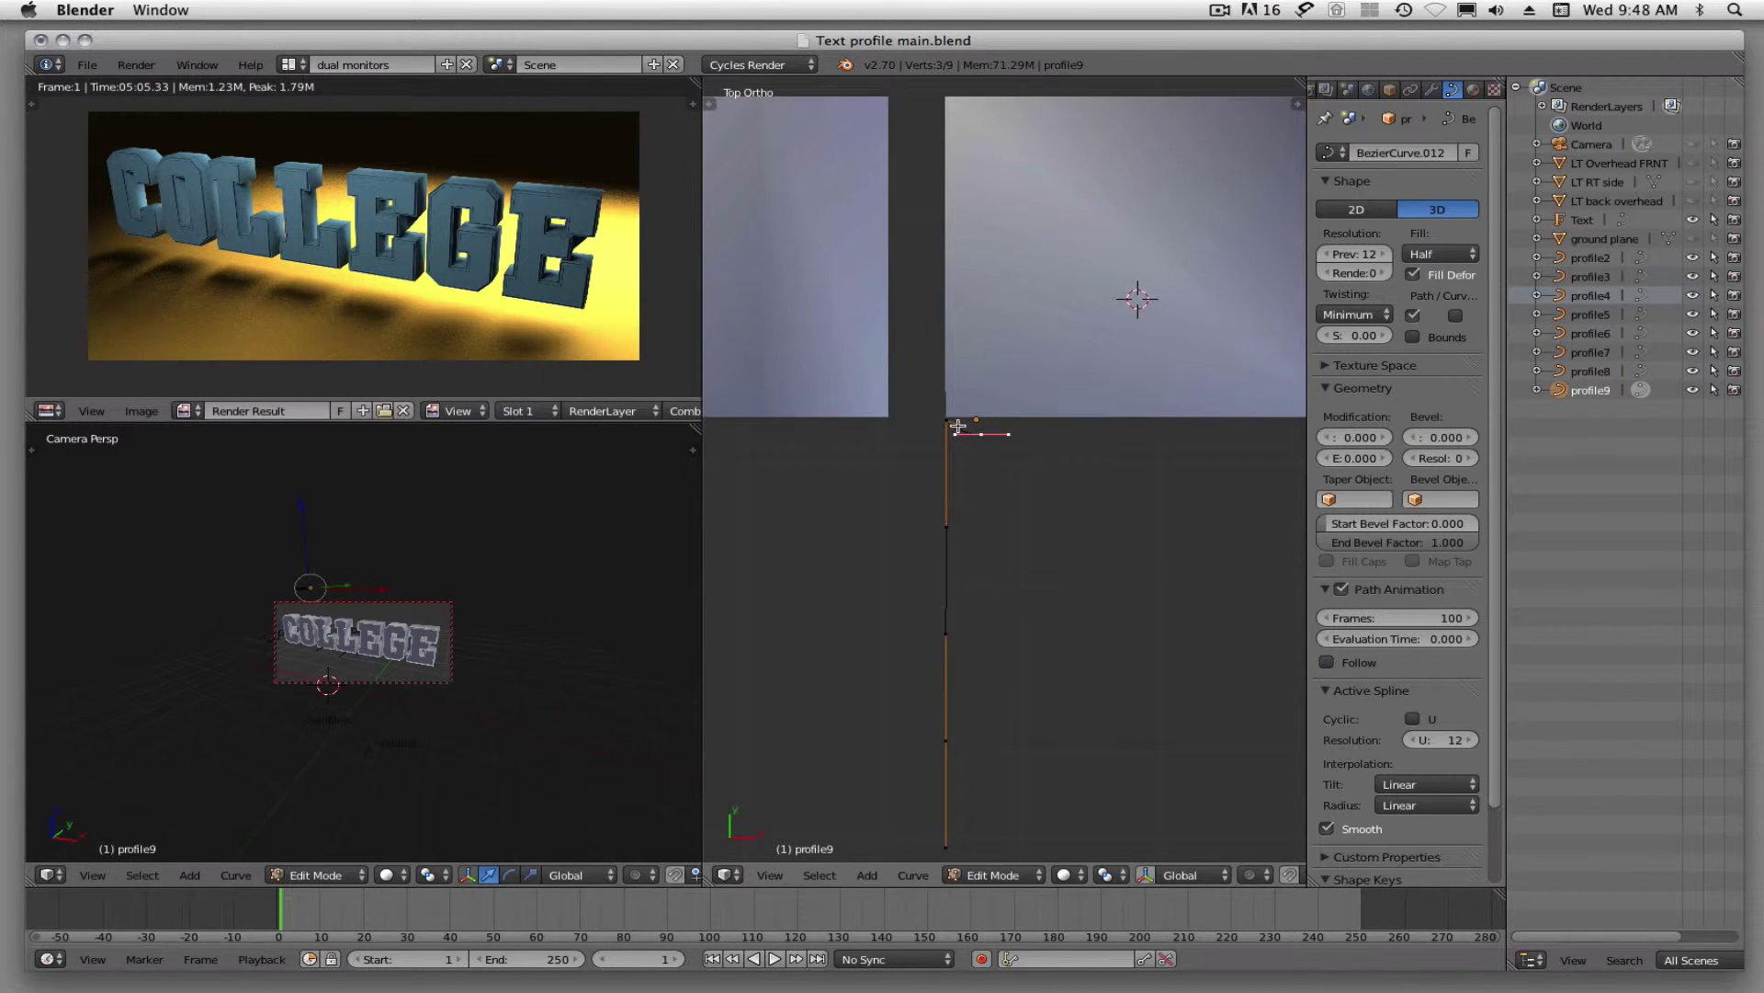
{"action": "scroll", "coordinate": [976, 453], "scroll_direction": "up", "scroll_amount": 8}
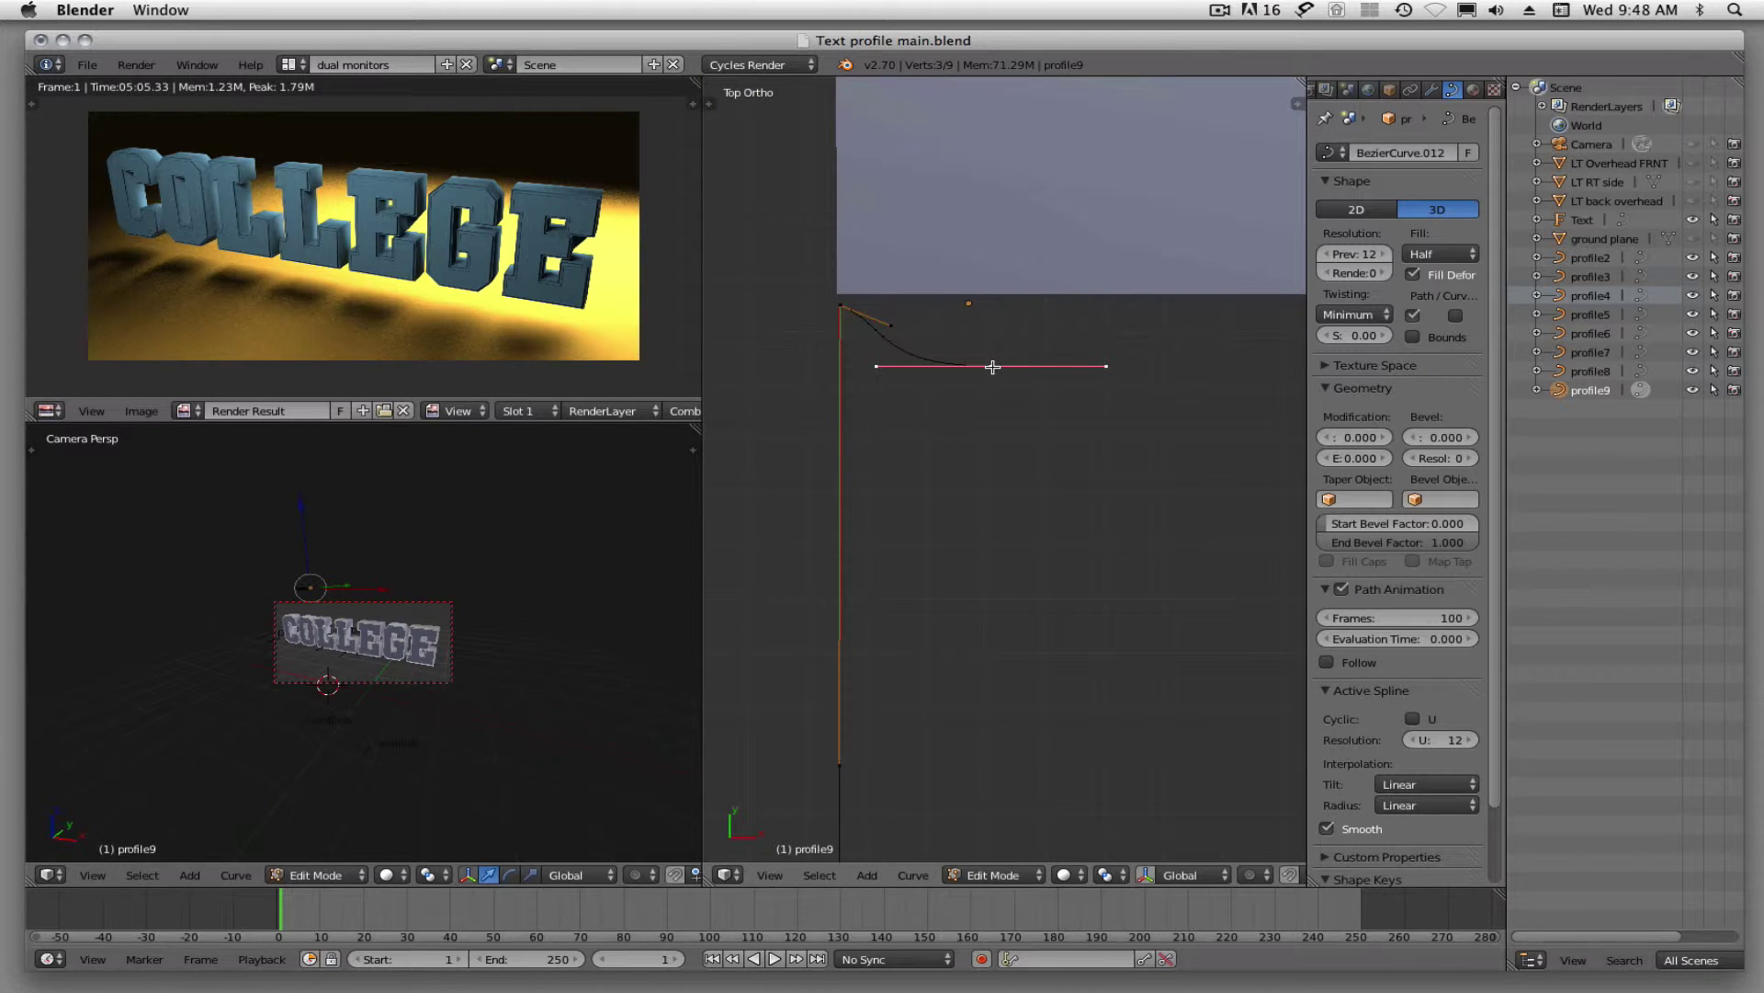
{"action": "key", "text": "shift+d"}
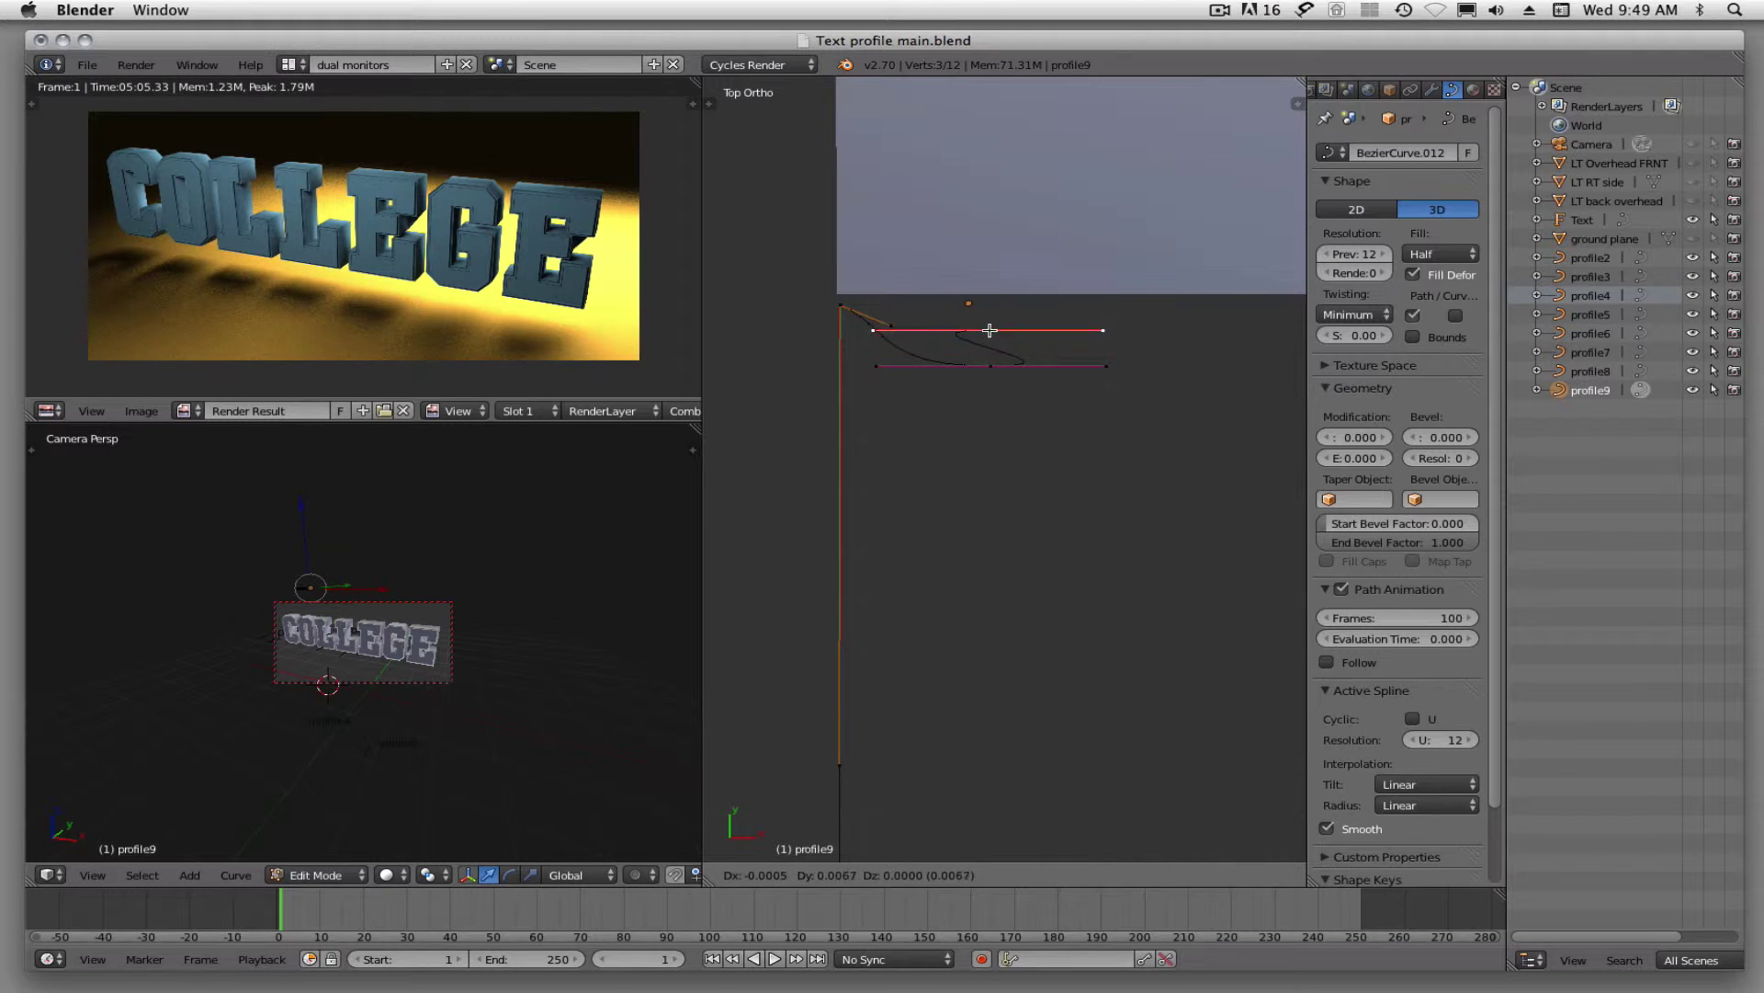
{"action": "left_click", "coordinate": [998, 313]}
Set the duplicated points' handles to Vector for sharp corners.
{"action": "key", "text": "v"}
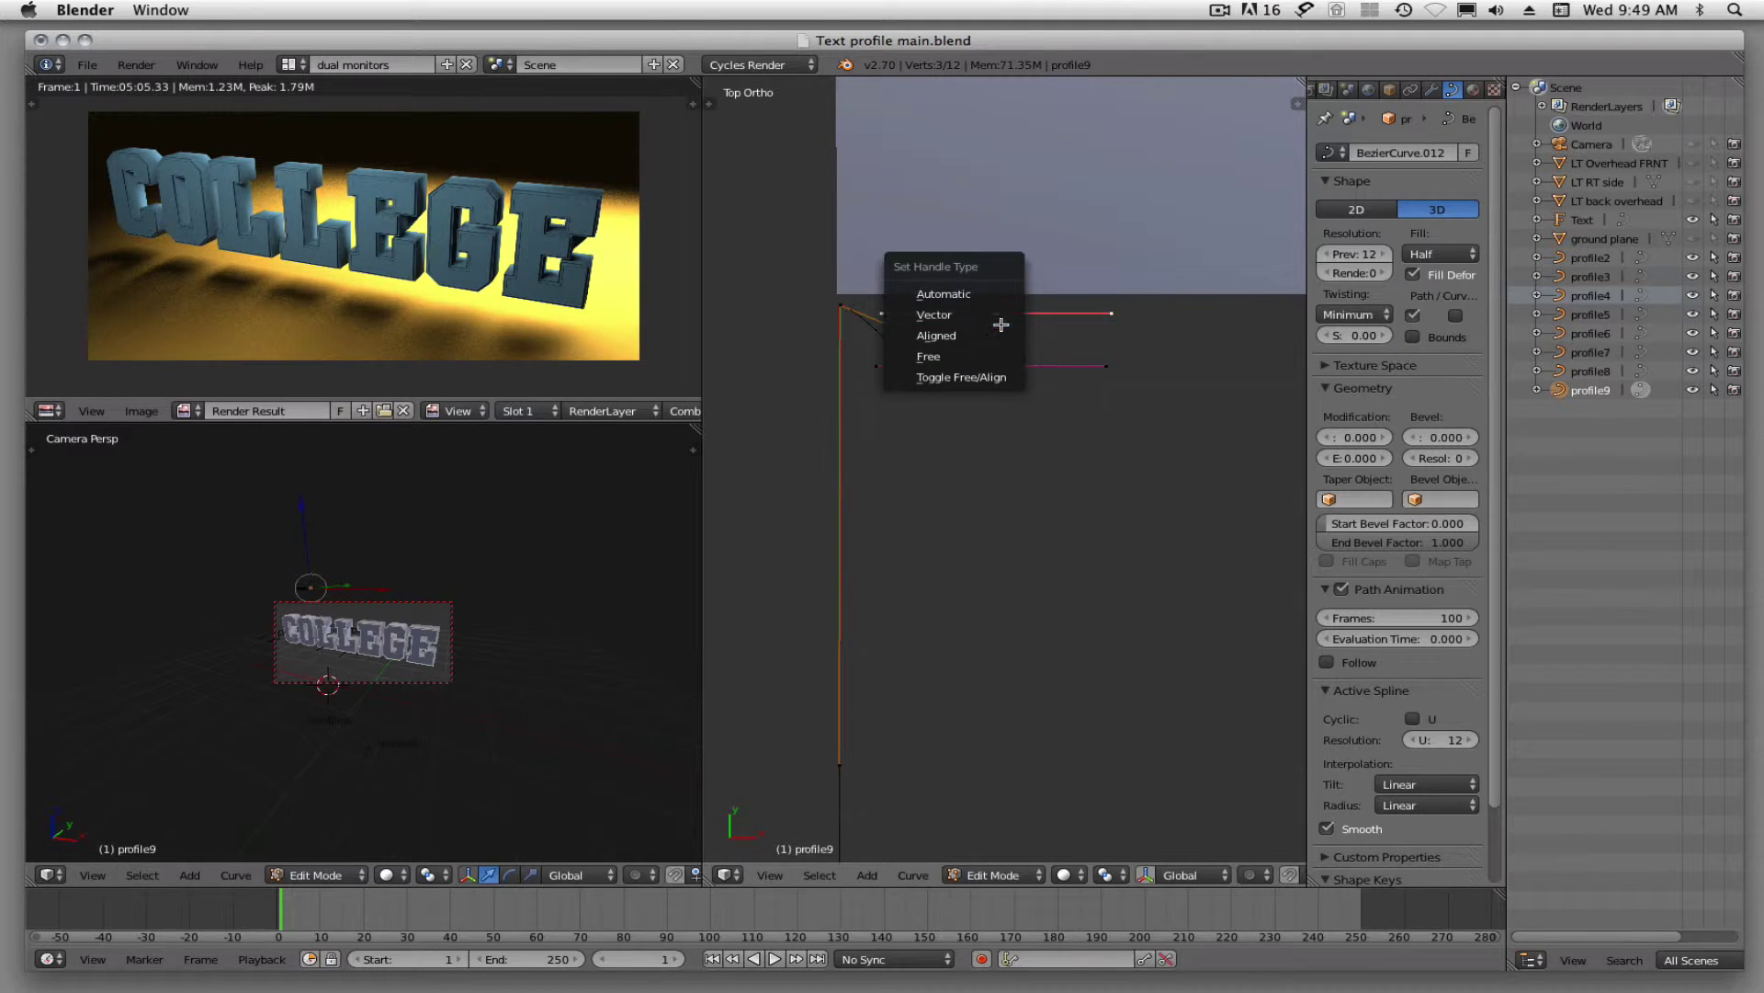
{"action": "left_click", "coordinate": [998, 312]}
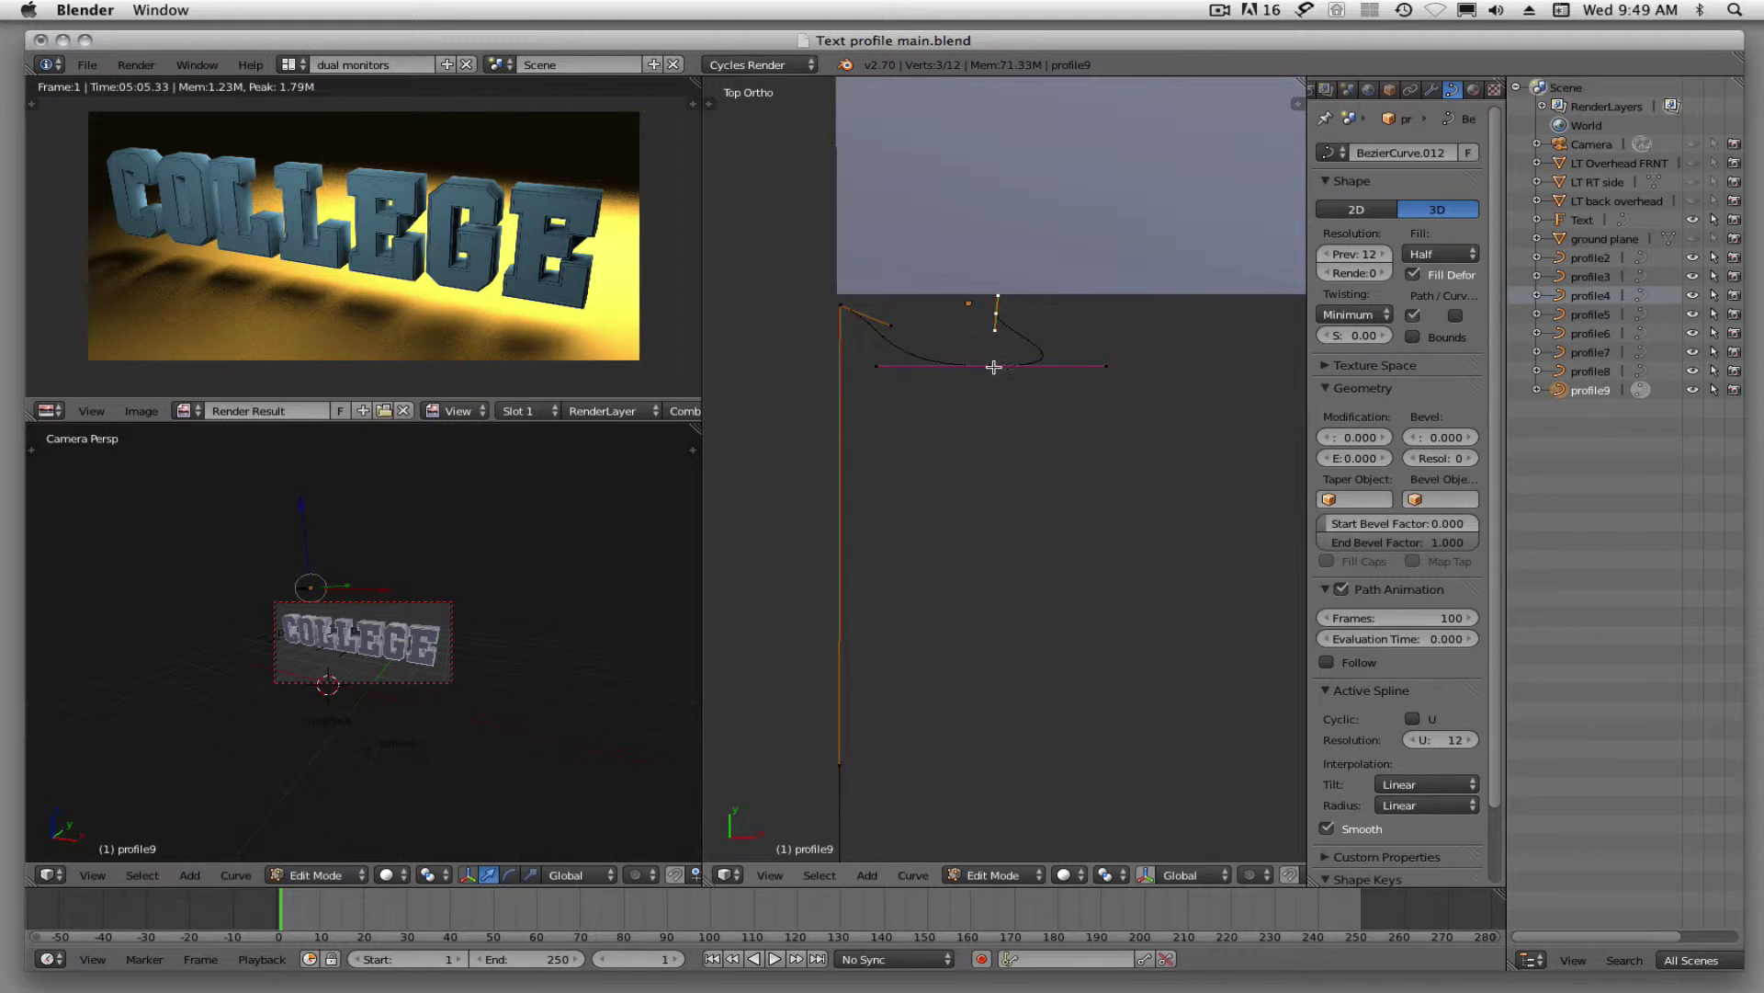
{"action": "key", "text": "v"}
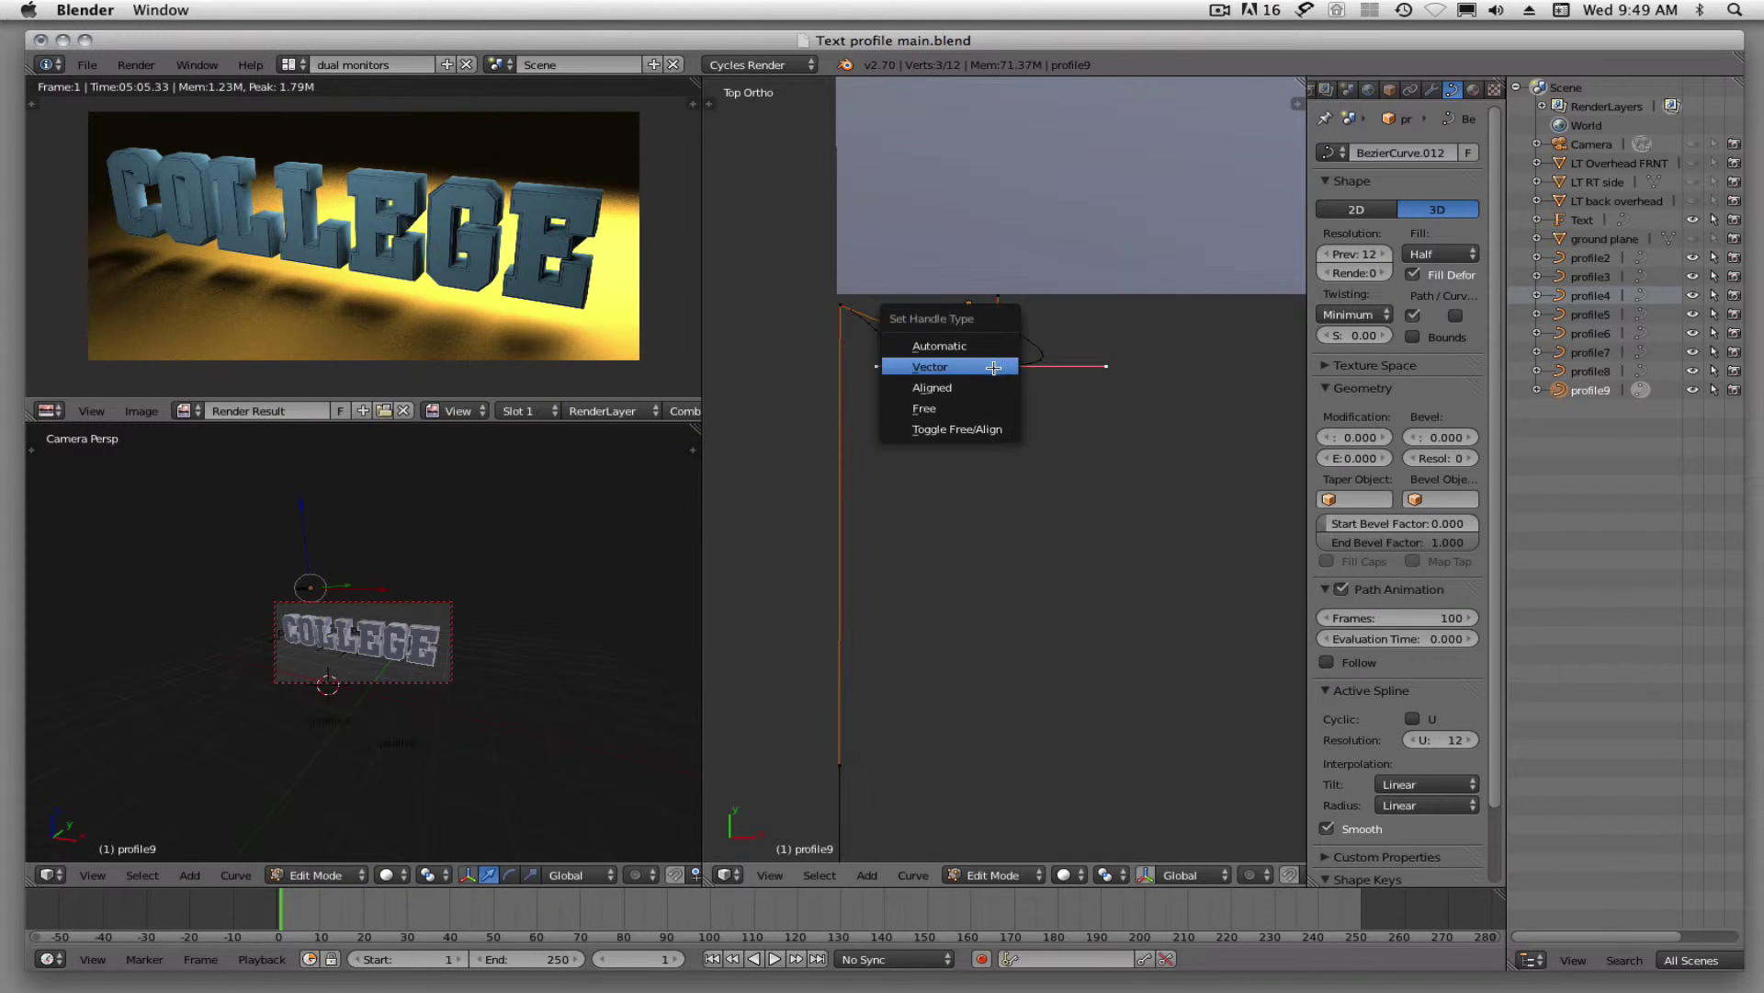
{"action": "left_click", "coordinate": [939, 367]}
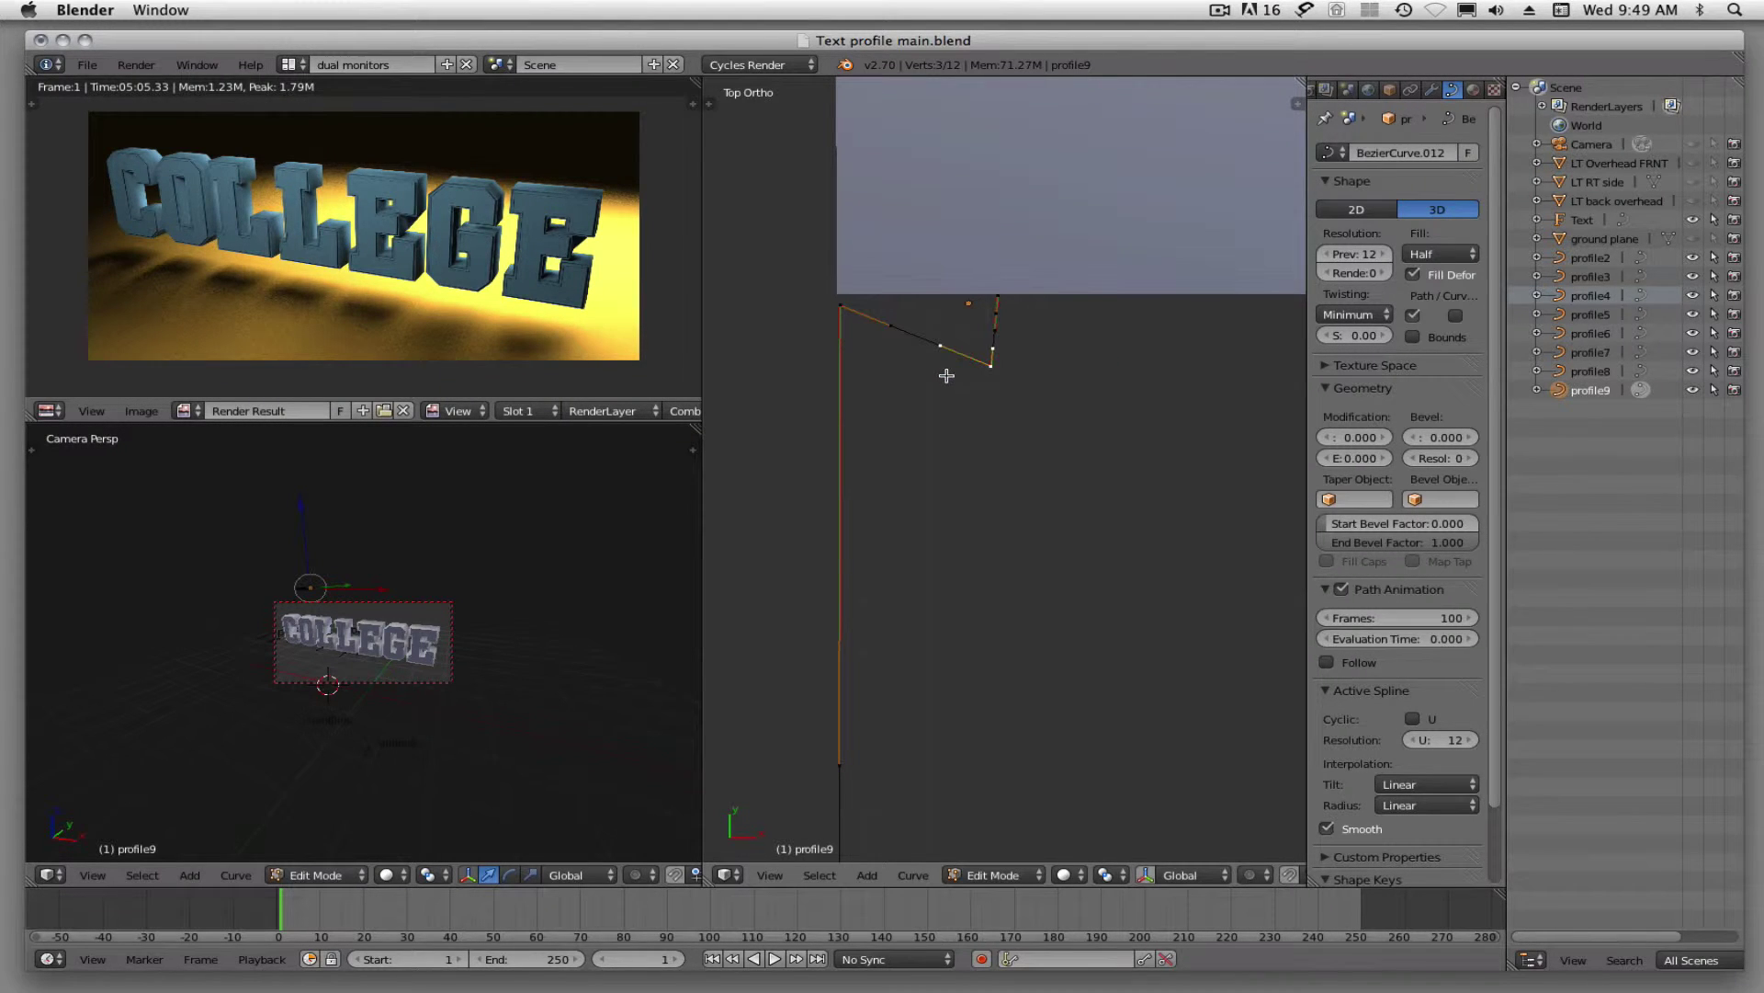
Set the 3D cursor, raise a curve point upward, then view in perspective.
{"action": "left_click", "coordinate": [993, 308]}
{"action": "key", "text": "g"}
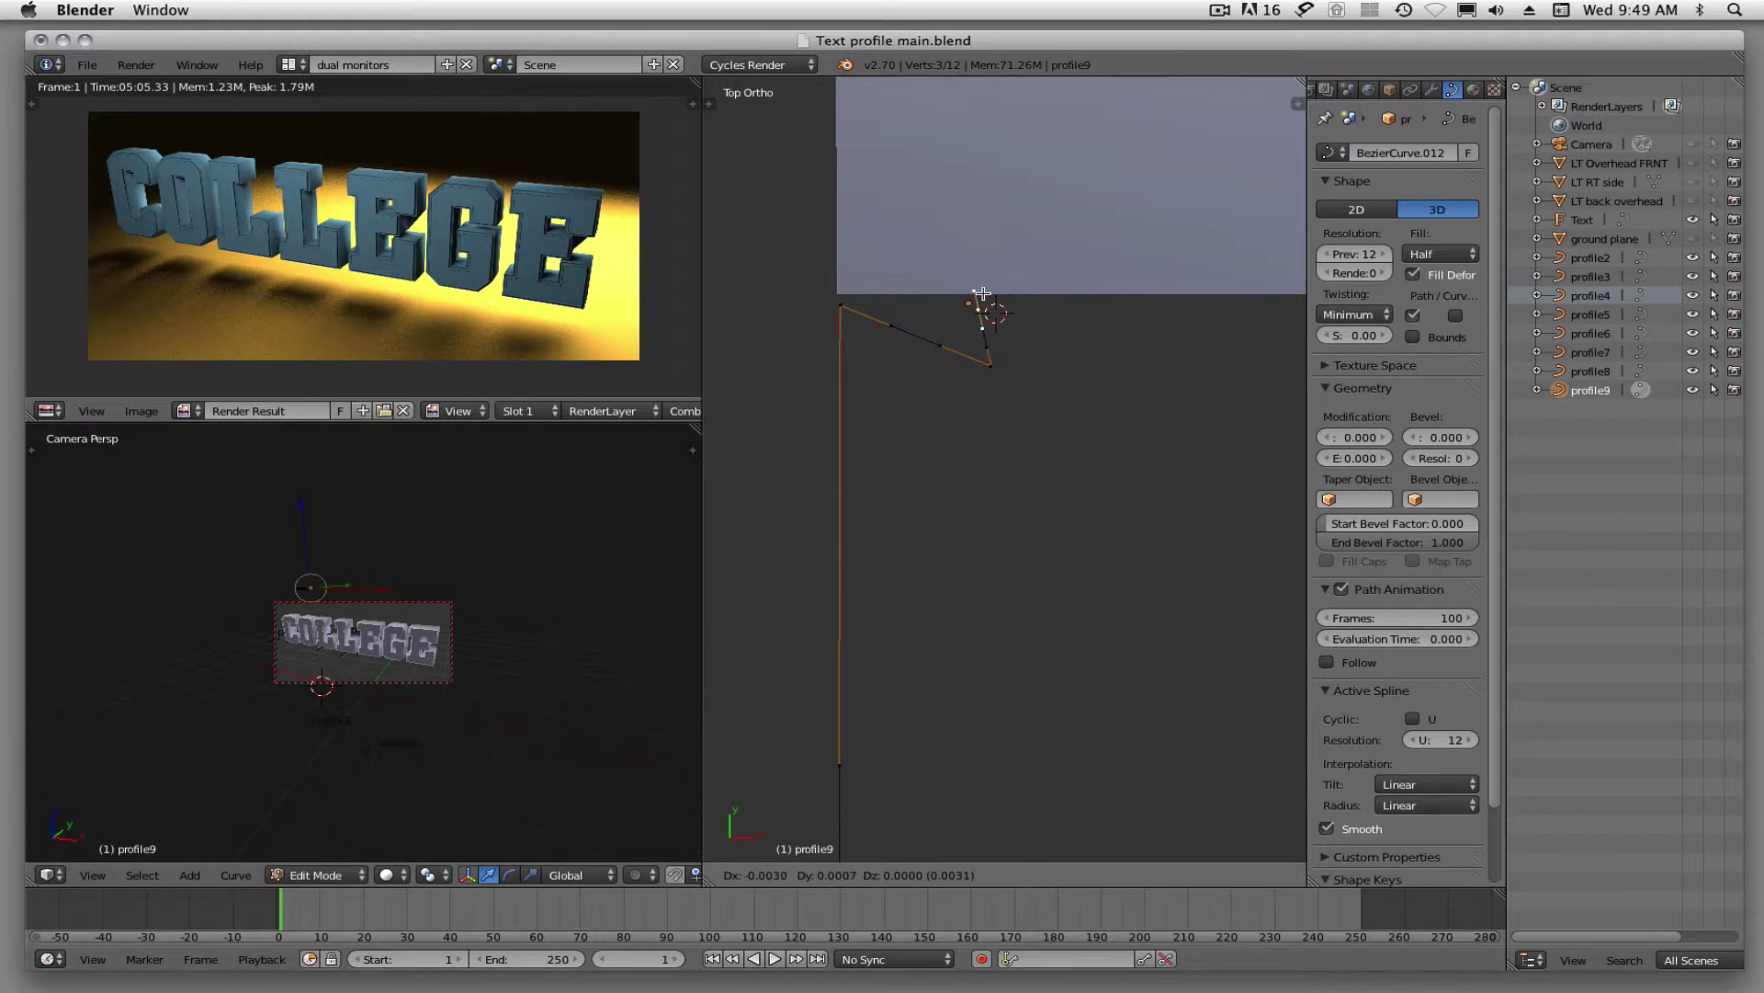
{"action": "left_click", "coordinate": [981, 272]}
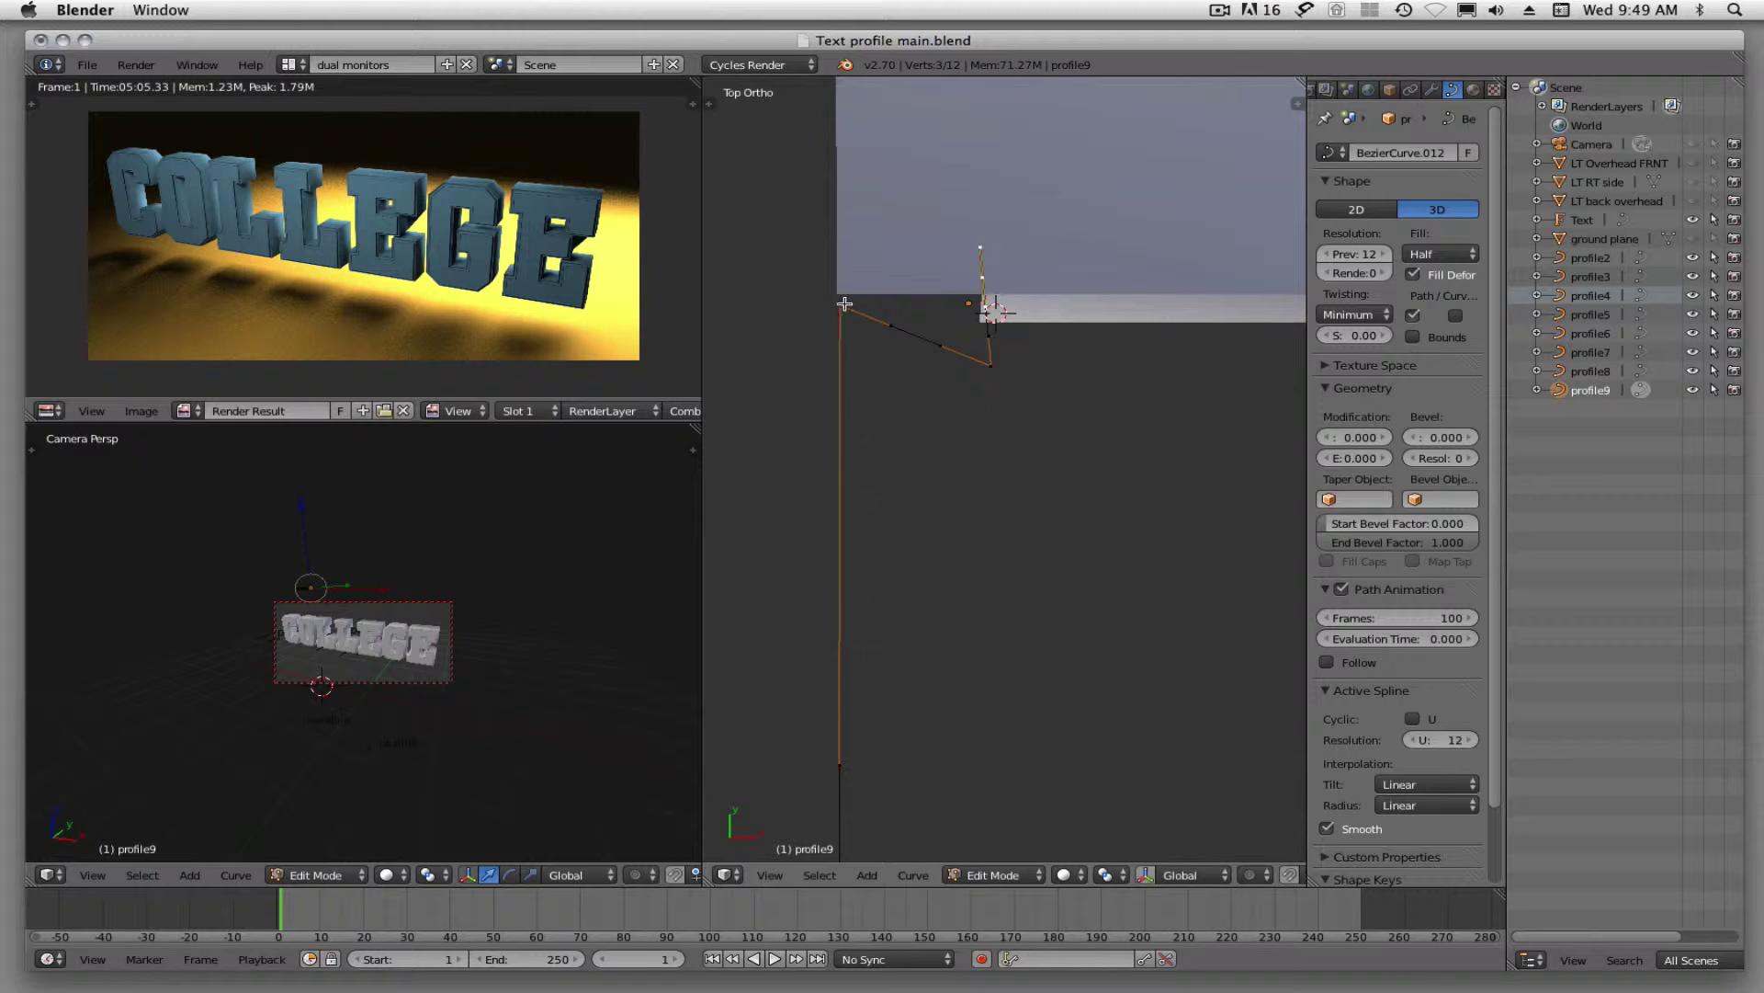
{"action": "middle_click_drag", "start_coordinate": [1061, 397], "coordinate": [1011, 464]}
In top view, extrude two new points from the profile9 curve end, the second downward.
{"action": "scroll", "coordinate": [1011, 464], "scroll_direction": "down", "scroll_amount": 5}
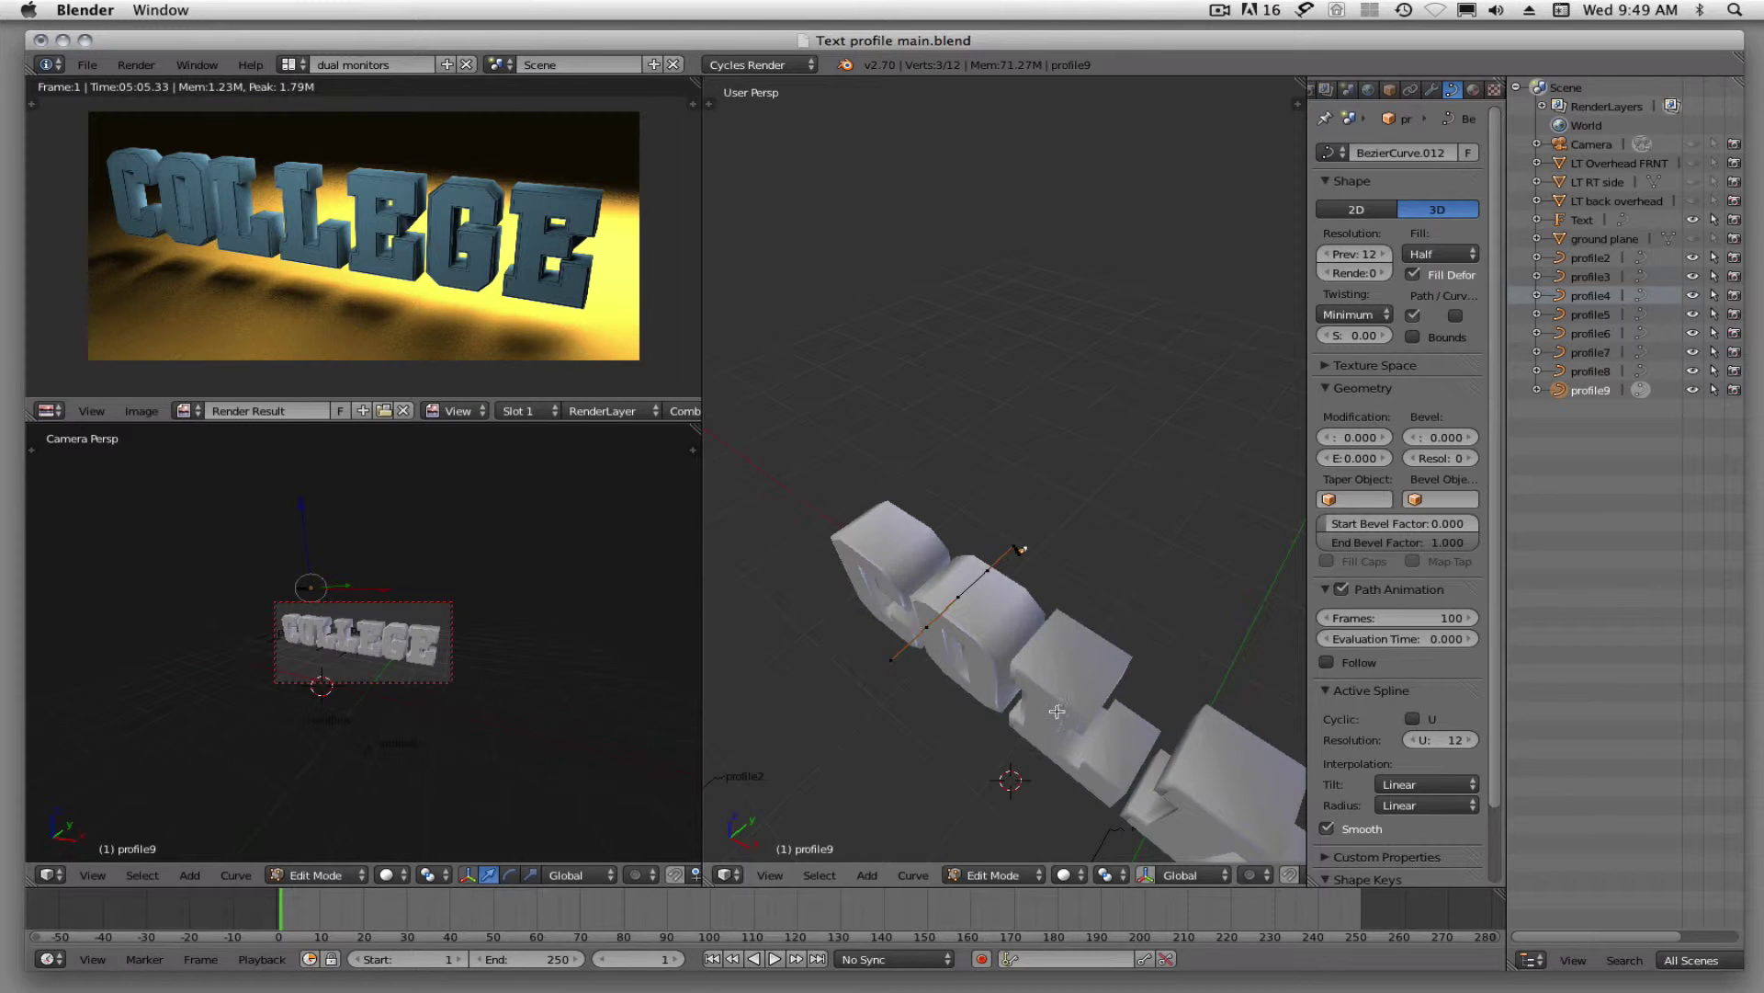
{"action": "middle_click_drag", "start_coordinate": [1057, 711], "coordinate": [978, 292]}
{"action": "scroll", "coordinate": [958, 249], "scroll_direction": "up", "scroll_amount": 6}
{"action": "middle_click_drag", "start_coordinate": [1009, 356], "coordinate": [1065, 506]}
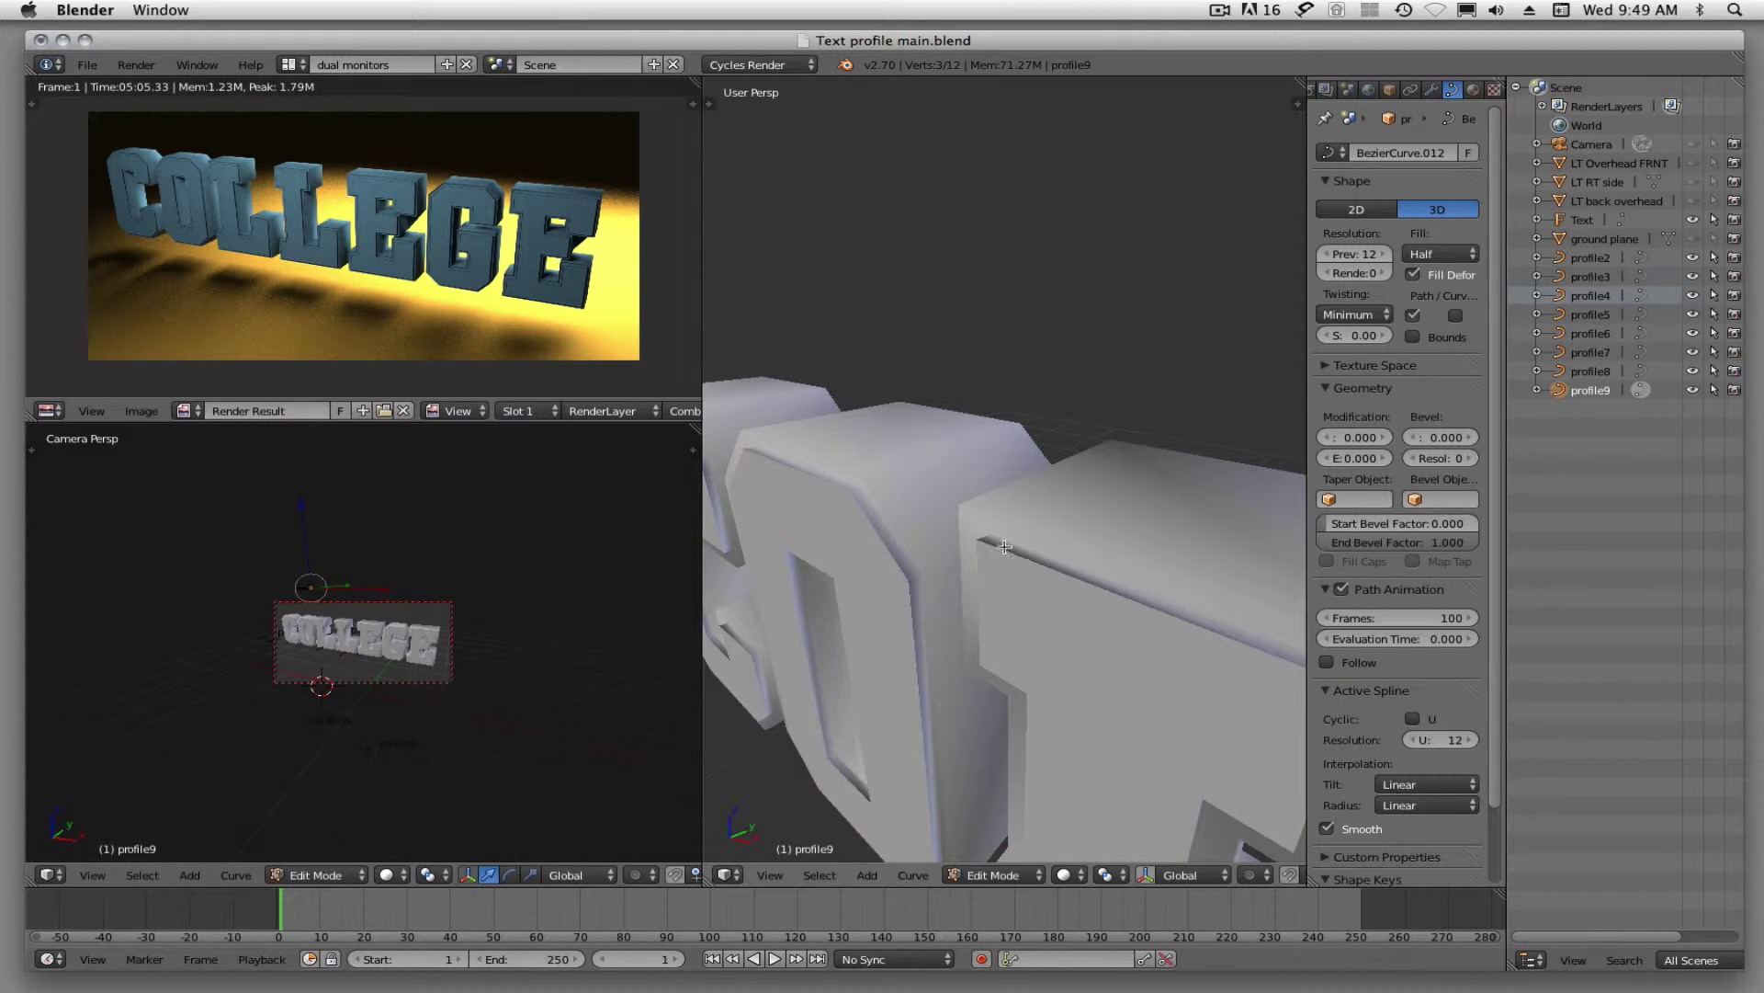
{"action": "key", "text": "KP_7"}
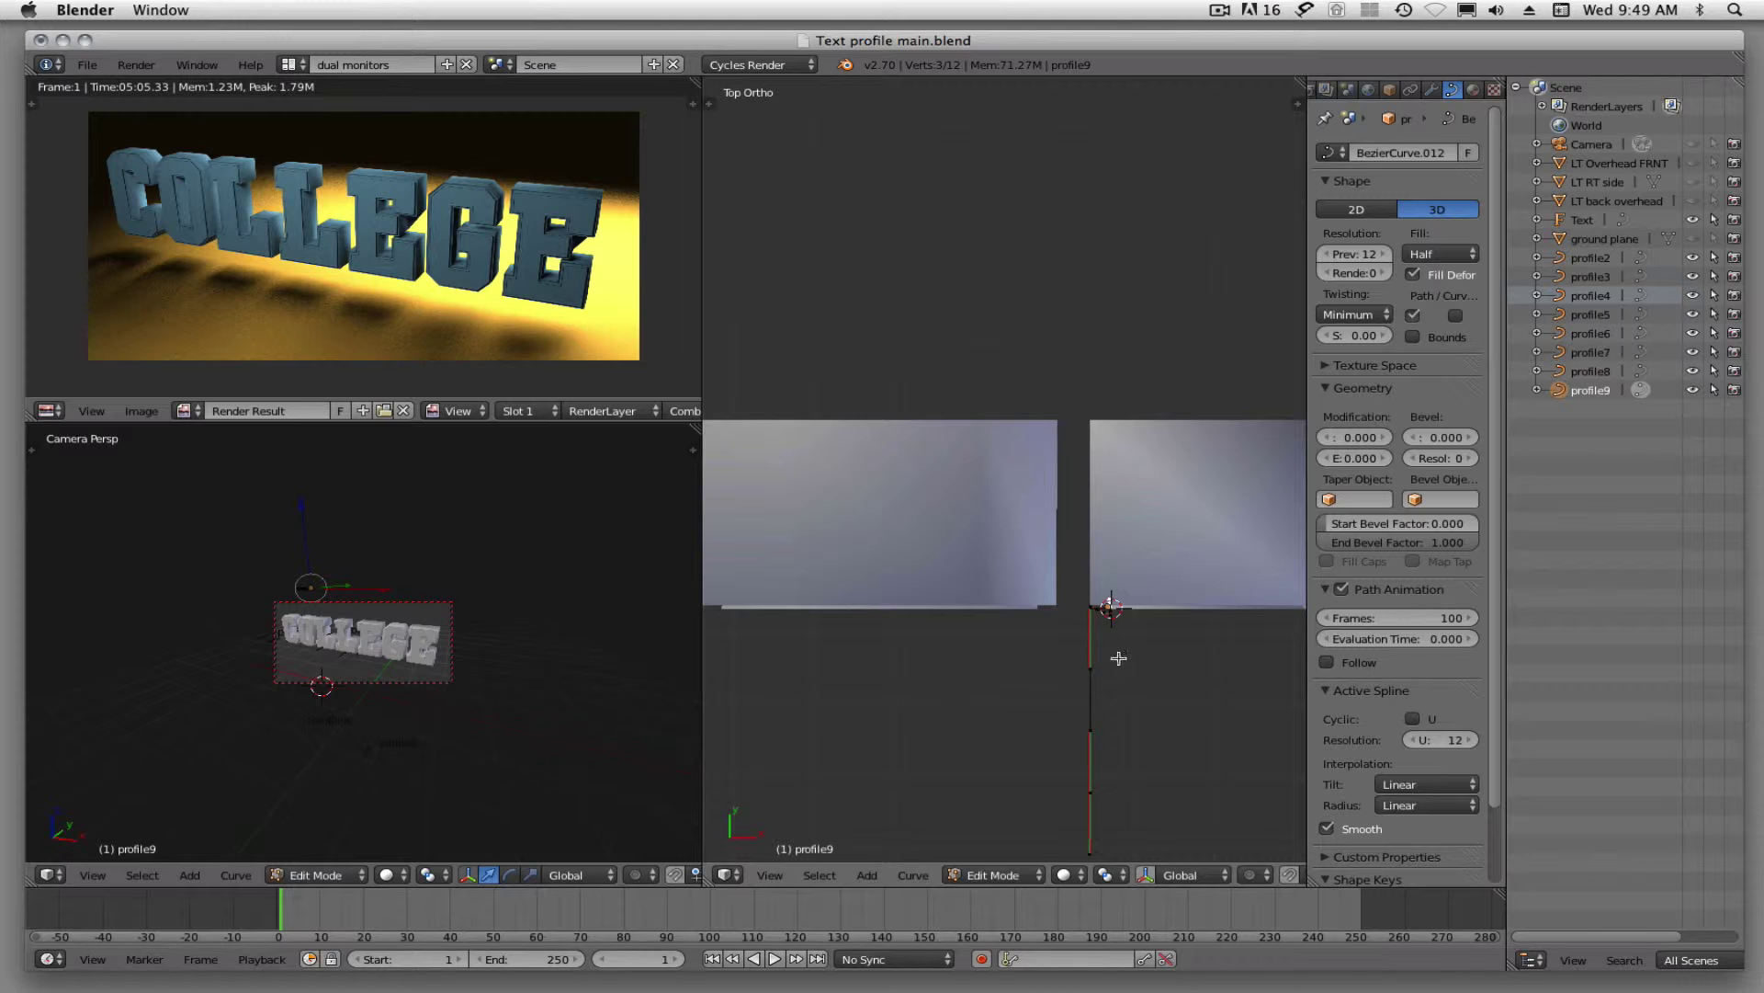
{"action": "key", "text": "KP_Decimal"}
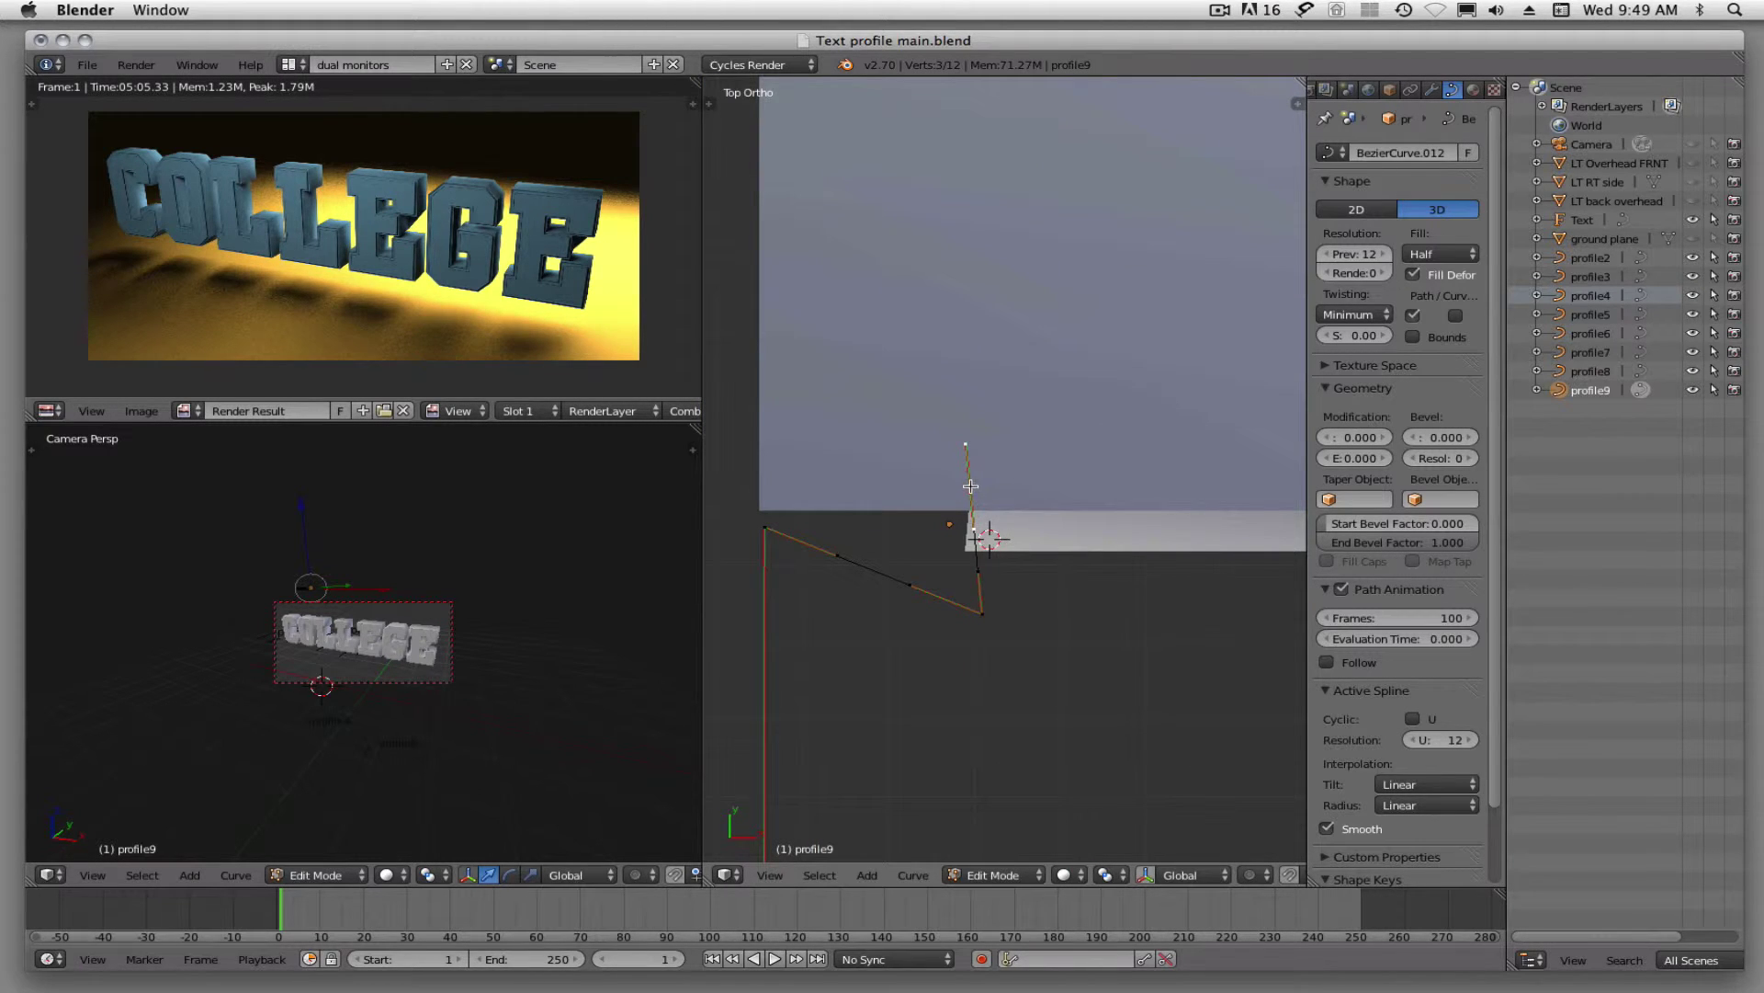
{"action": "key", "text": "e"}
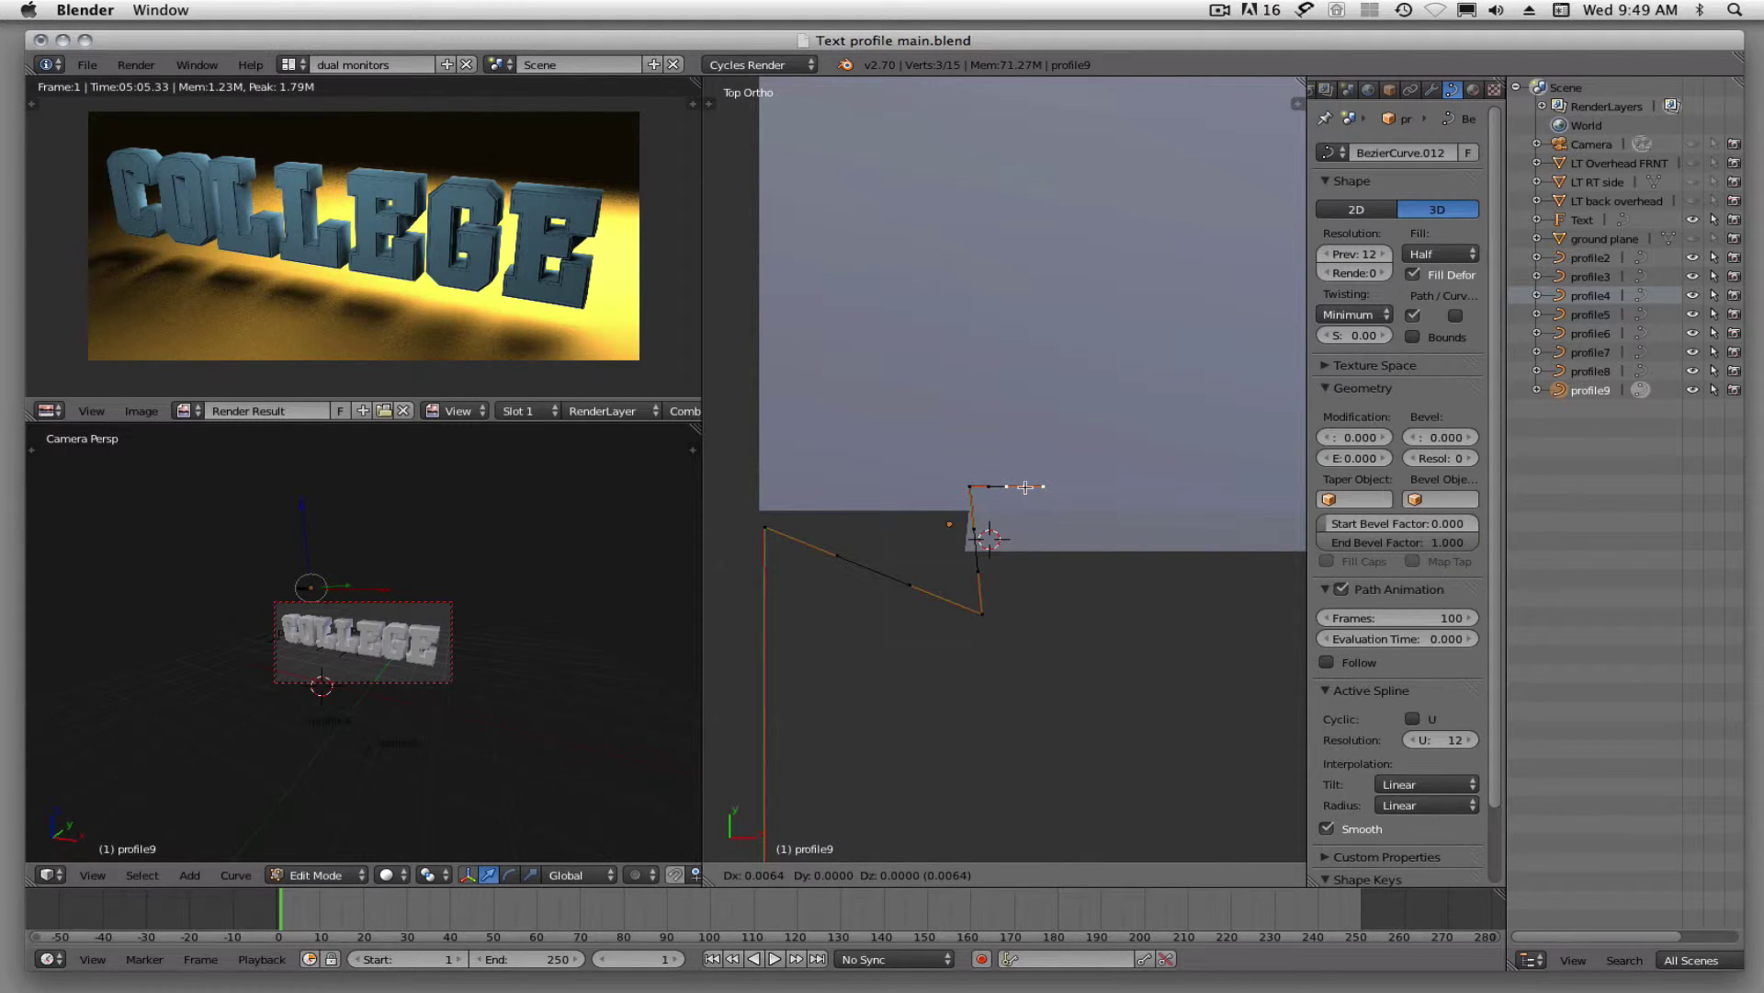
{"action": "left_click", "coordinate": [1025, 486]}
{"action": "key", "text": "e"}
{"action": "left_click", "coordinate": [1015, 542]}
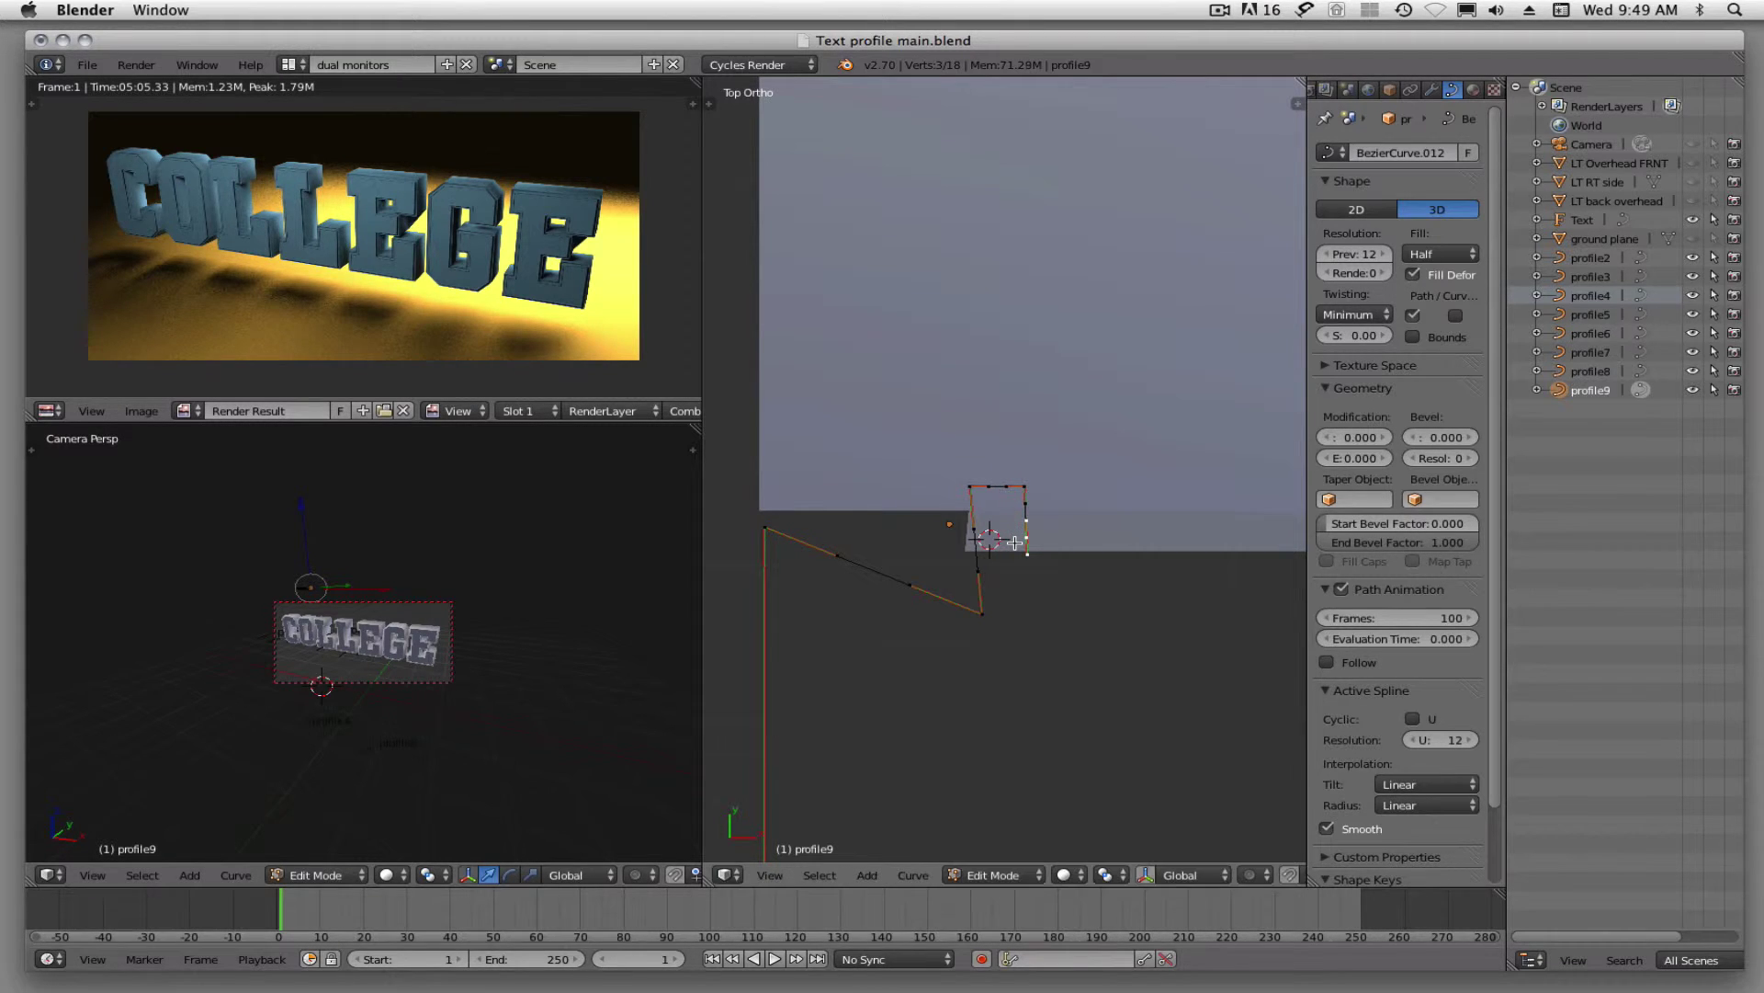
Orbit to a front-on perspective view of the CO letters.
{"action": "middle_click_drag", "start_coordinate": [1060, 622], "coordinate": [1014, 579]}
{"action": "scroll", "coordinate": [1015, 579], "scroll_direction": "down", "scroll_amount": 5}
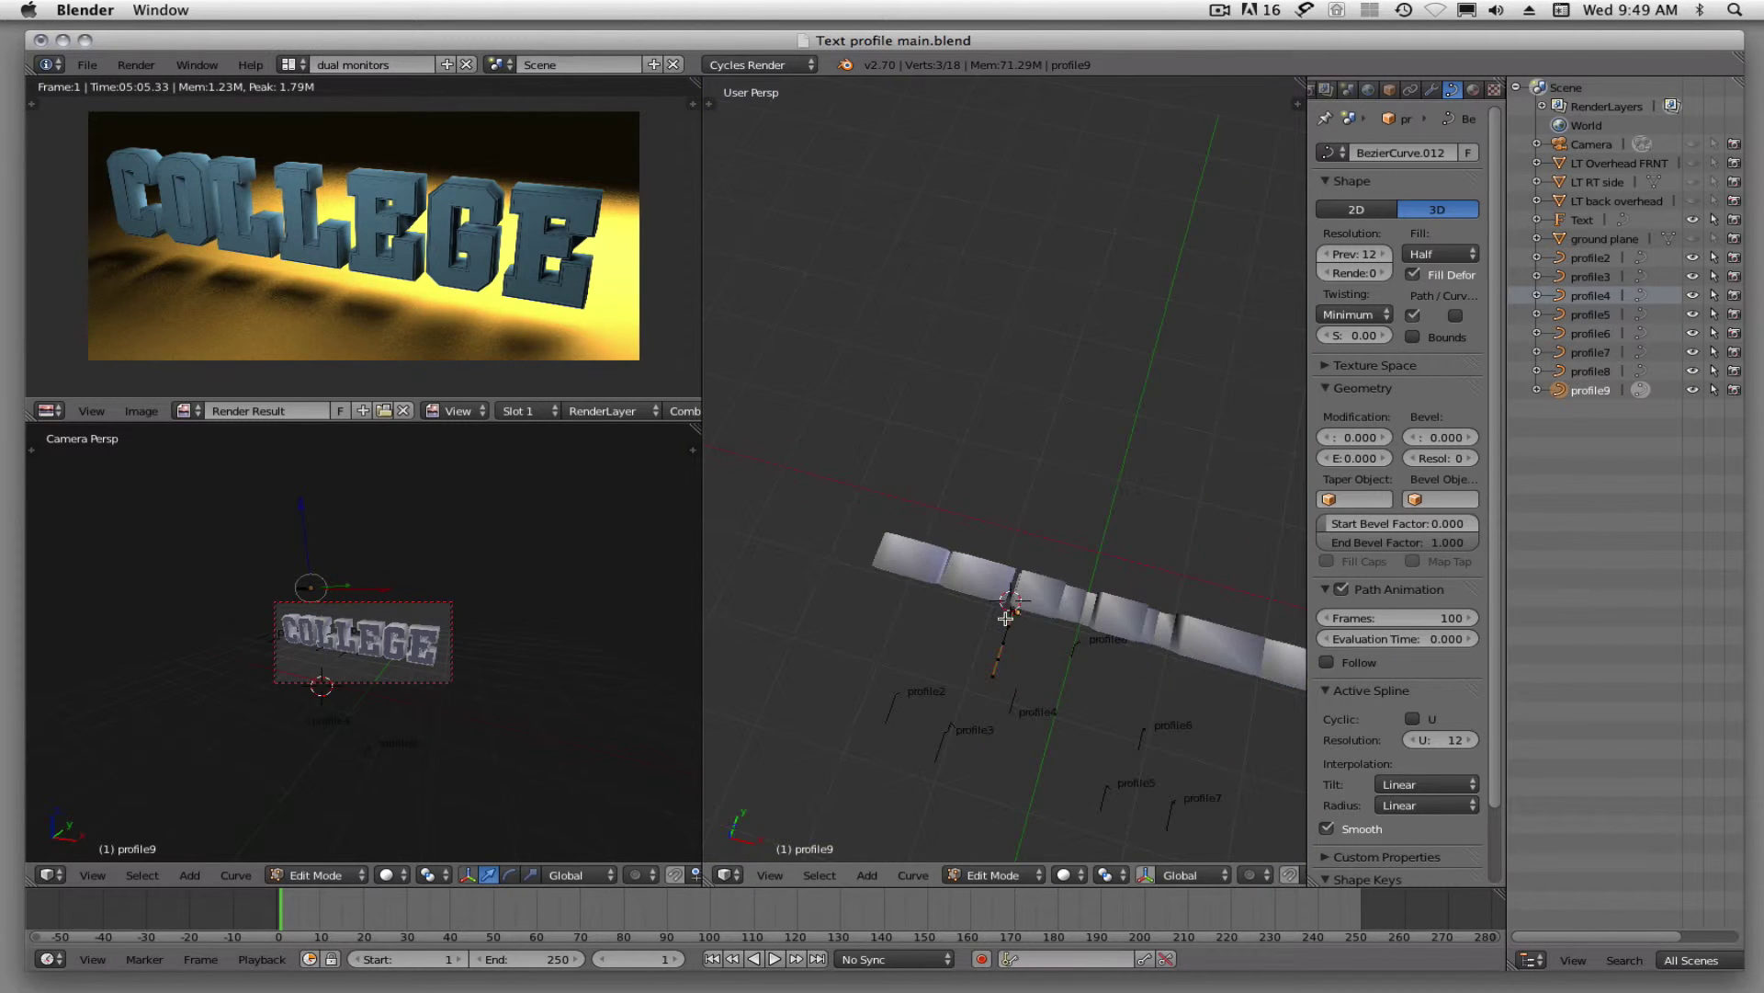
{"action": "mouse_move", "coordinate": [1006, 614]}
{"action": "middle_mouse_down"}
{"action": "mouse_move", "coordinate": [996, 532]}
{"action": "mouse_move", "coordinate": [985, 591]}
{"action": "middle_mouse_up"}
{"action": "scroll", "coordinate": [1016, 756], "scroll_direction": "up", "scroll_amount": 5}
{"action": "scroll", "coordinate": [1015, 755], "scroll_direction": "down", "scroll_amount": 2}
{"action": "middle_click_drag", "start_coordinate": [949, 753], "coordinate": [1050, 552]}
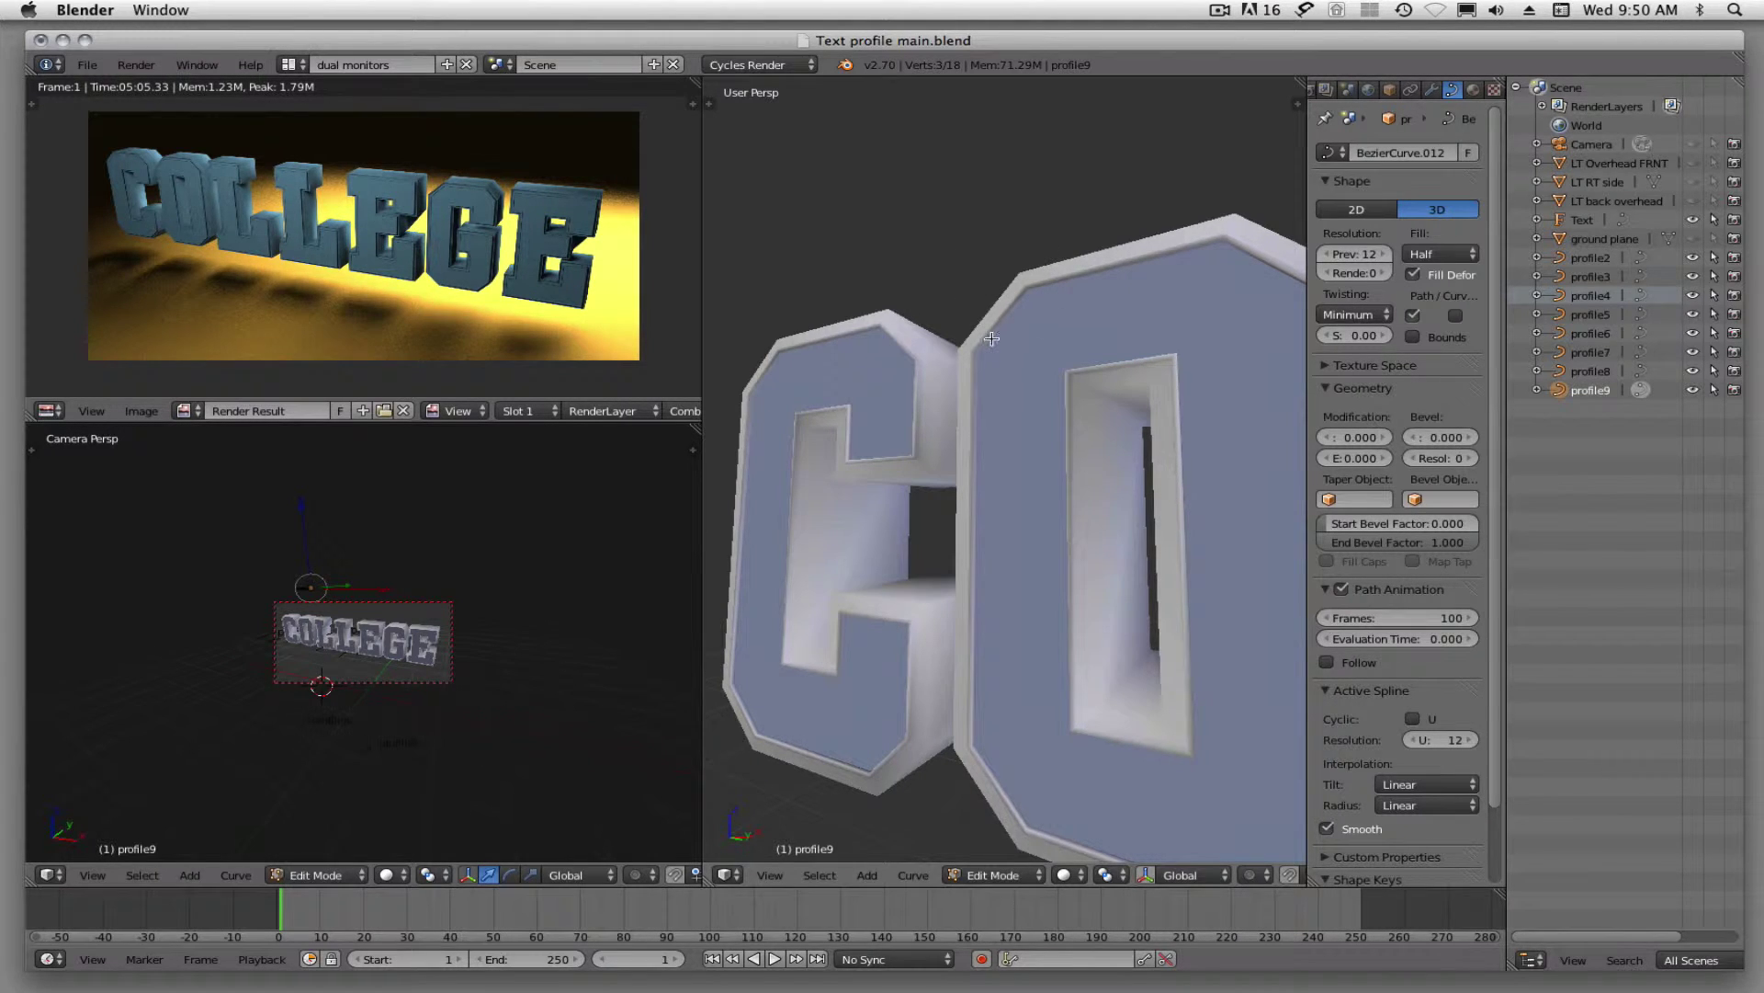
Lasso the small square section of profile9 and move it left and down.
{"action": "key", "text": "KP_7"}
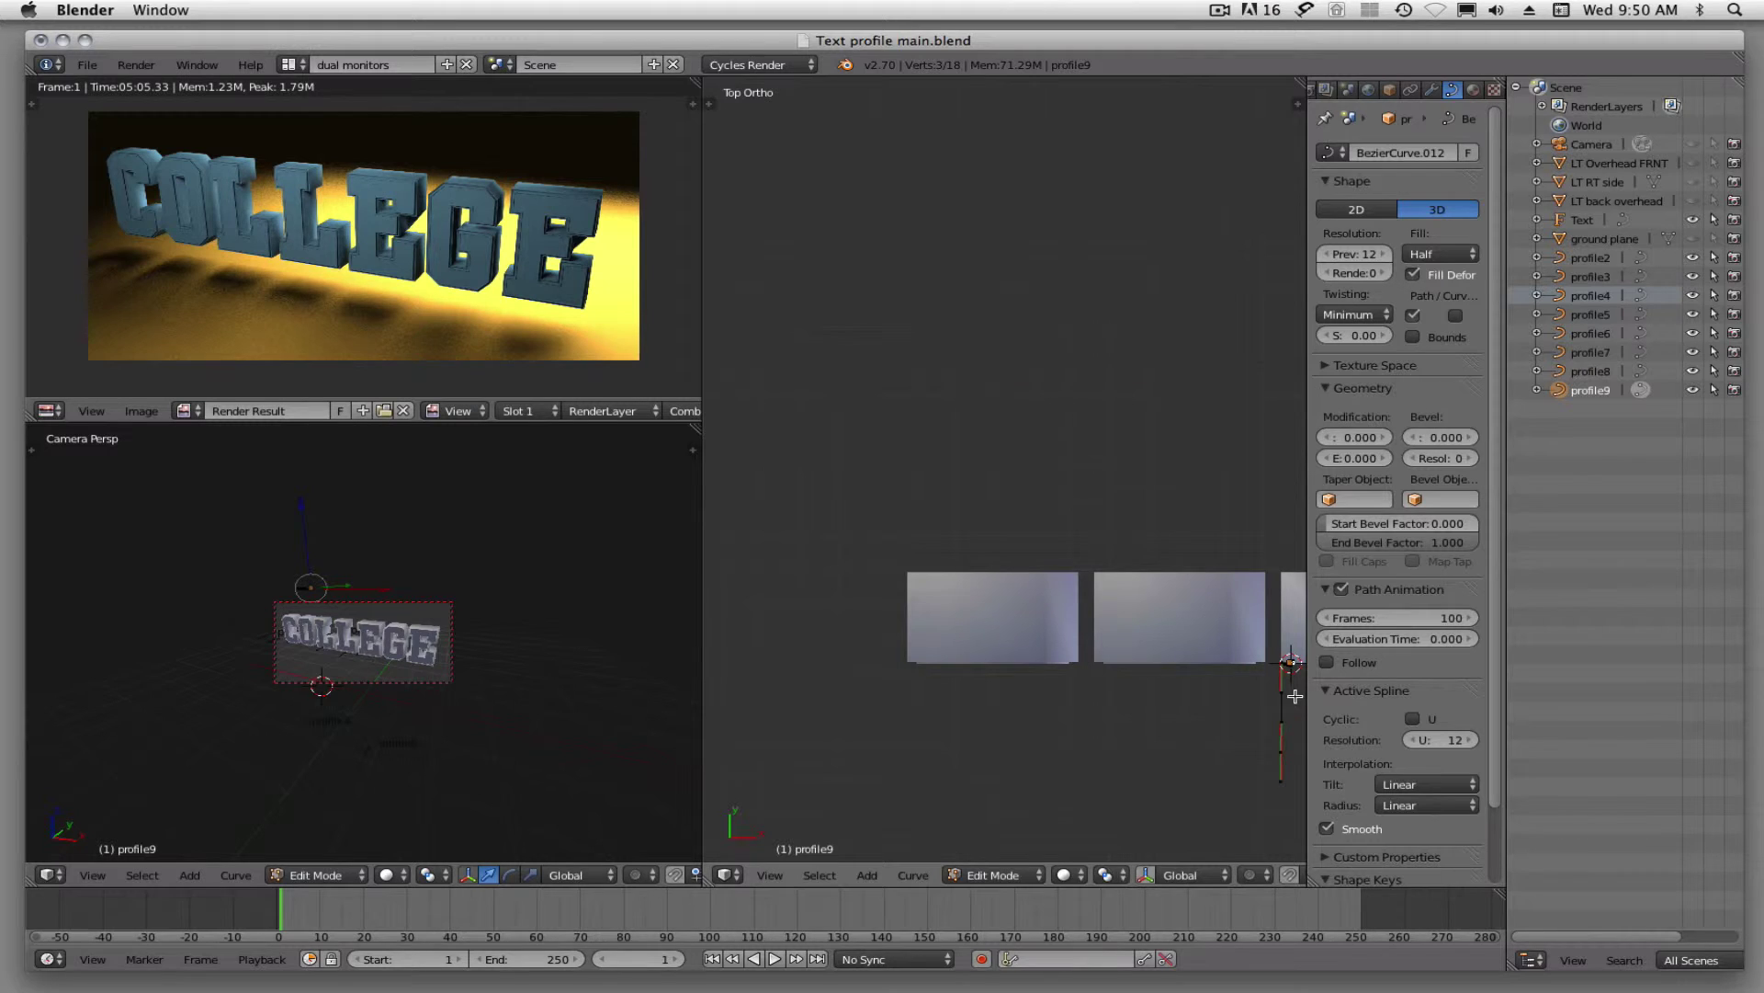
{"action": "middle_click_drag", "start_coordinate": [1293, 698], "coordinate": [1009, 560], "text": "shift"}
{"action": "scroll", "coordinate": [1008, 559], "scroll_direction": "up", "scroll_amount": 6}
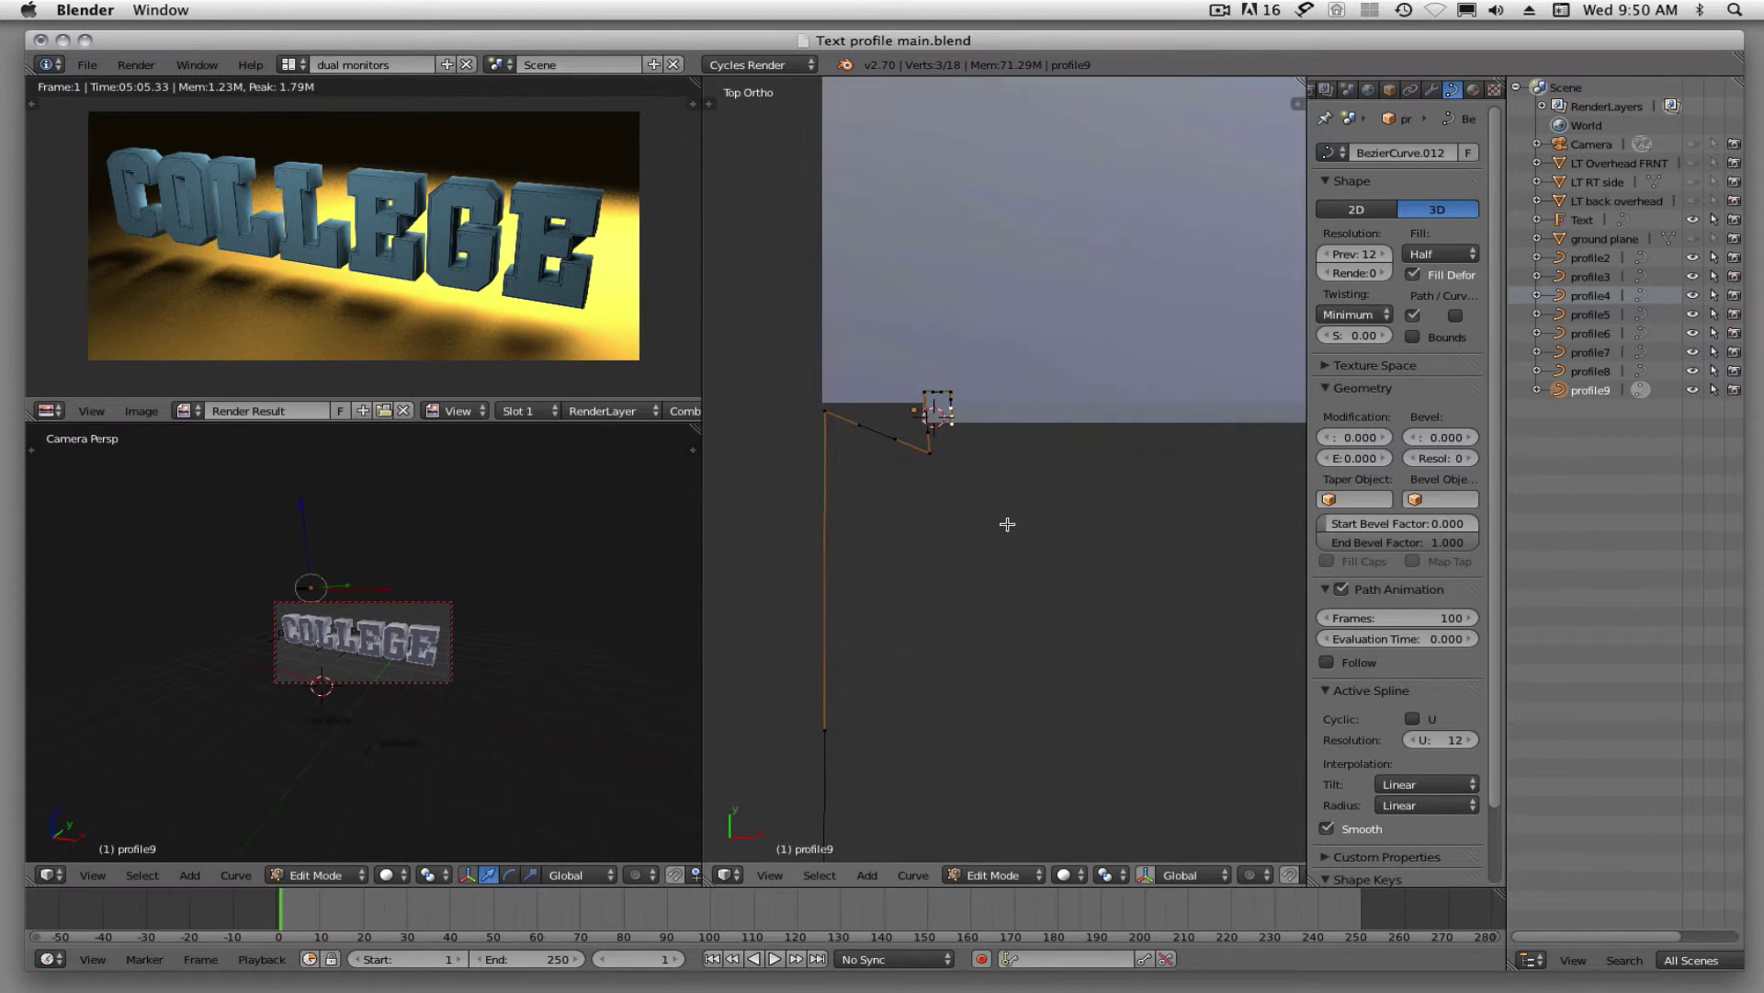
{"action": "scroll", "coordinate": [969, 481], "scroll_direction": "up", "scroll_amount": 2}
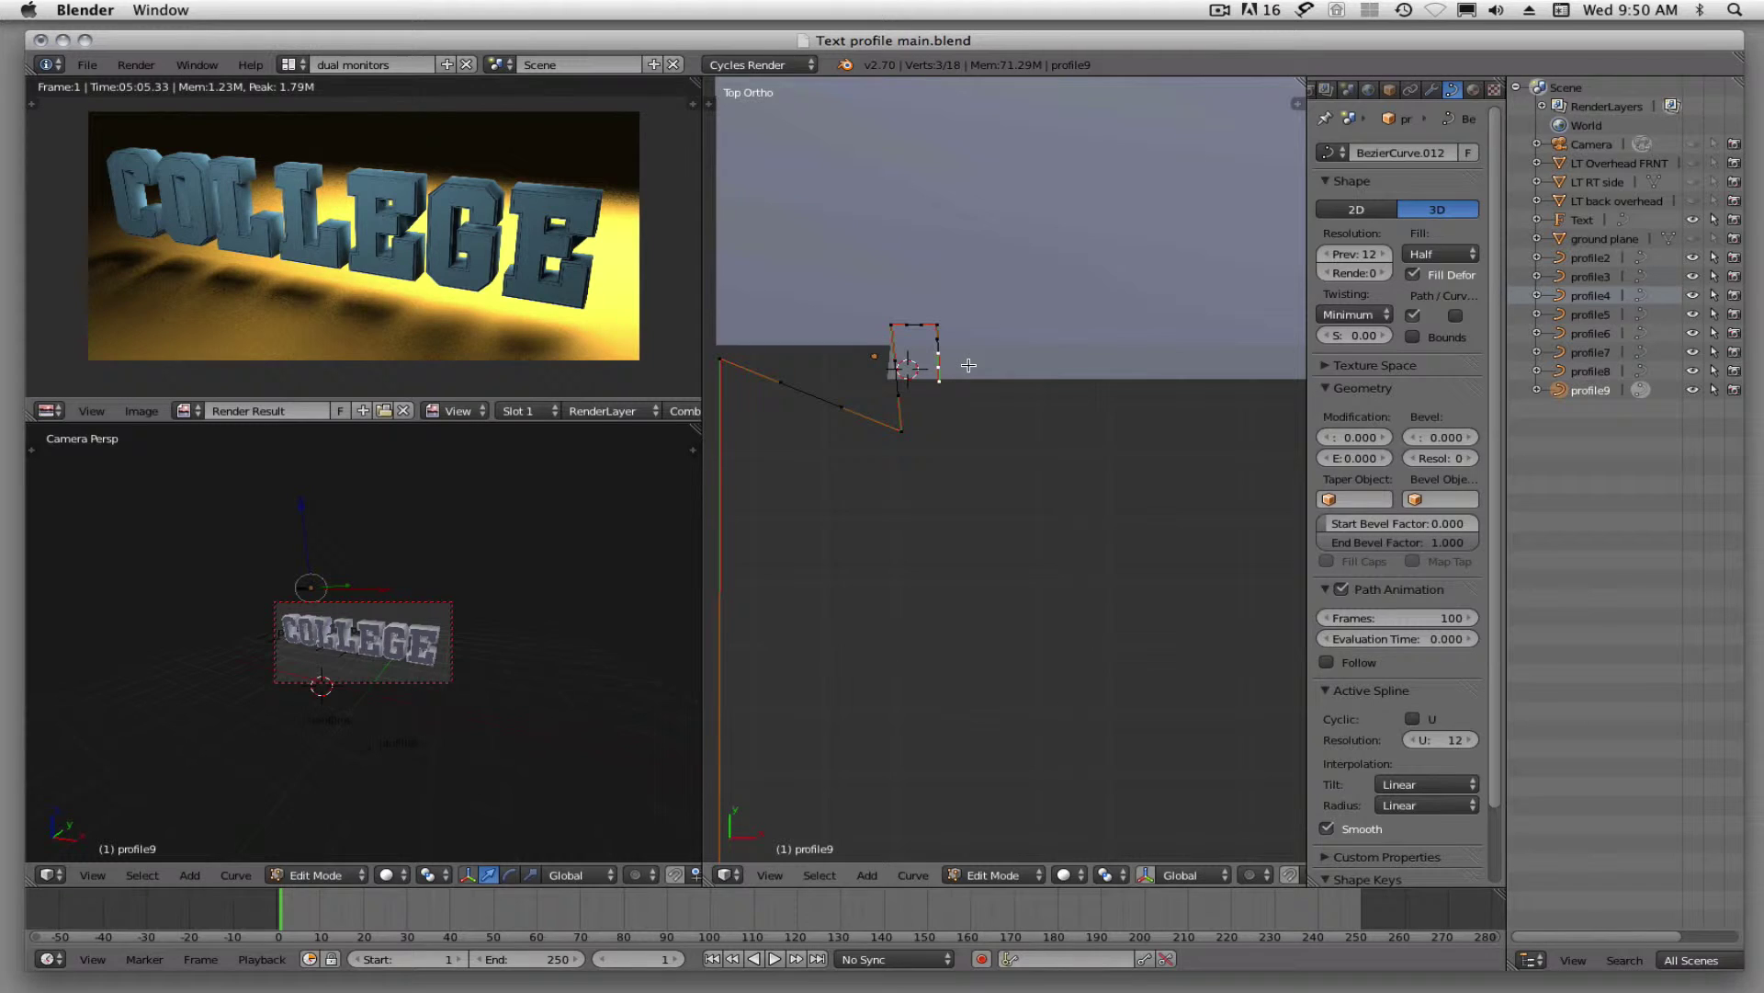
{"action": "mouse_move", "coordinate": [945, 510]}
{"action": "left_mouse_down", "text": "ctrl"}
{"action": "mouse_move", "coordinate": [906, 441]}
{"action": "mouse_move", "coordinate": [867, 284]}
{"action": "mouse_move", "coordinate": [1006, 309]}
{"action": "left_mouse_up", "text": "ctrl"}
{"action": "key", "text": "g"}
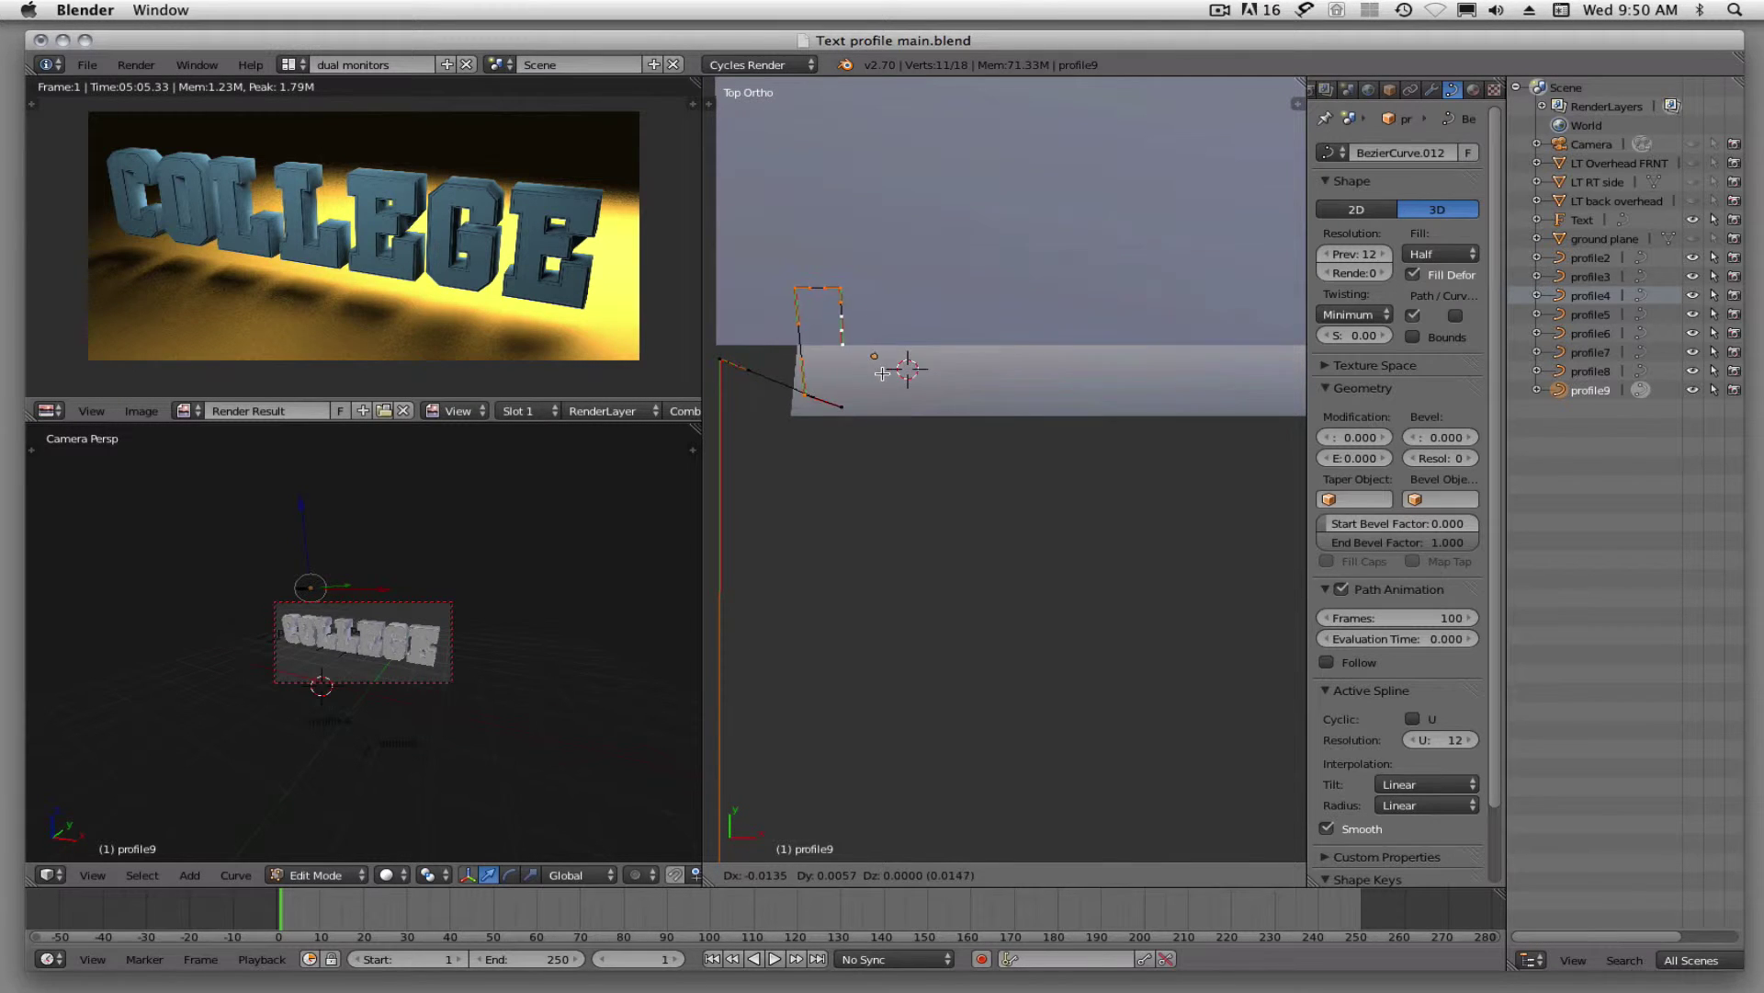
{"action": "left_click", "coordinate": [865, 409]}
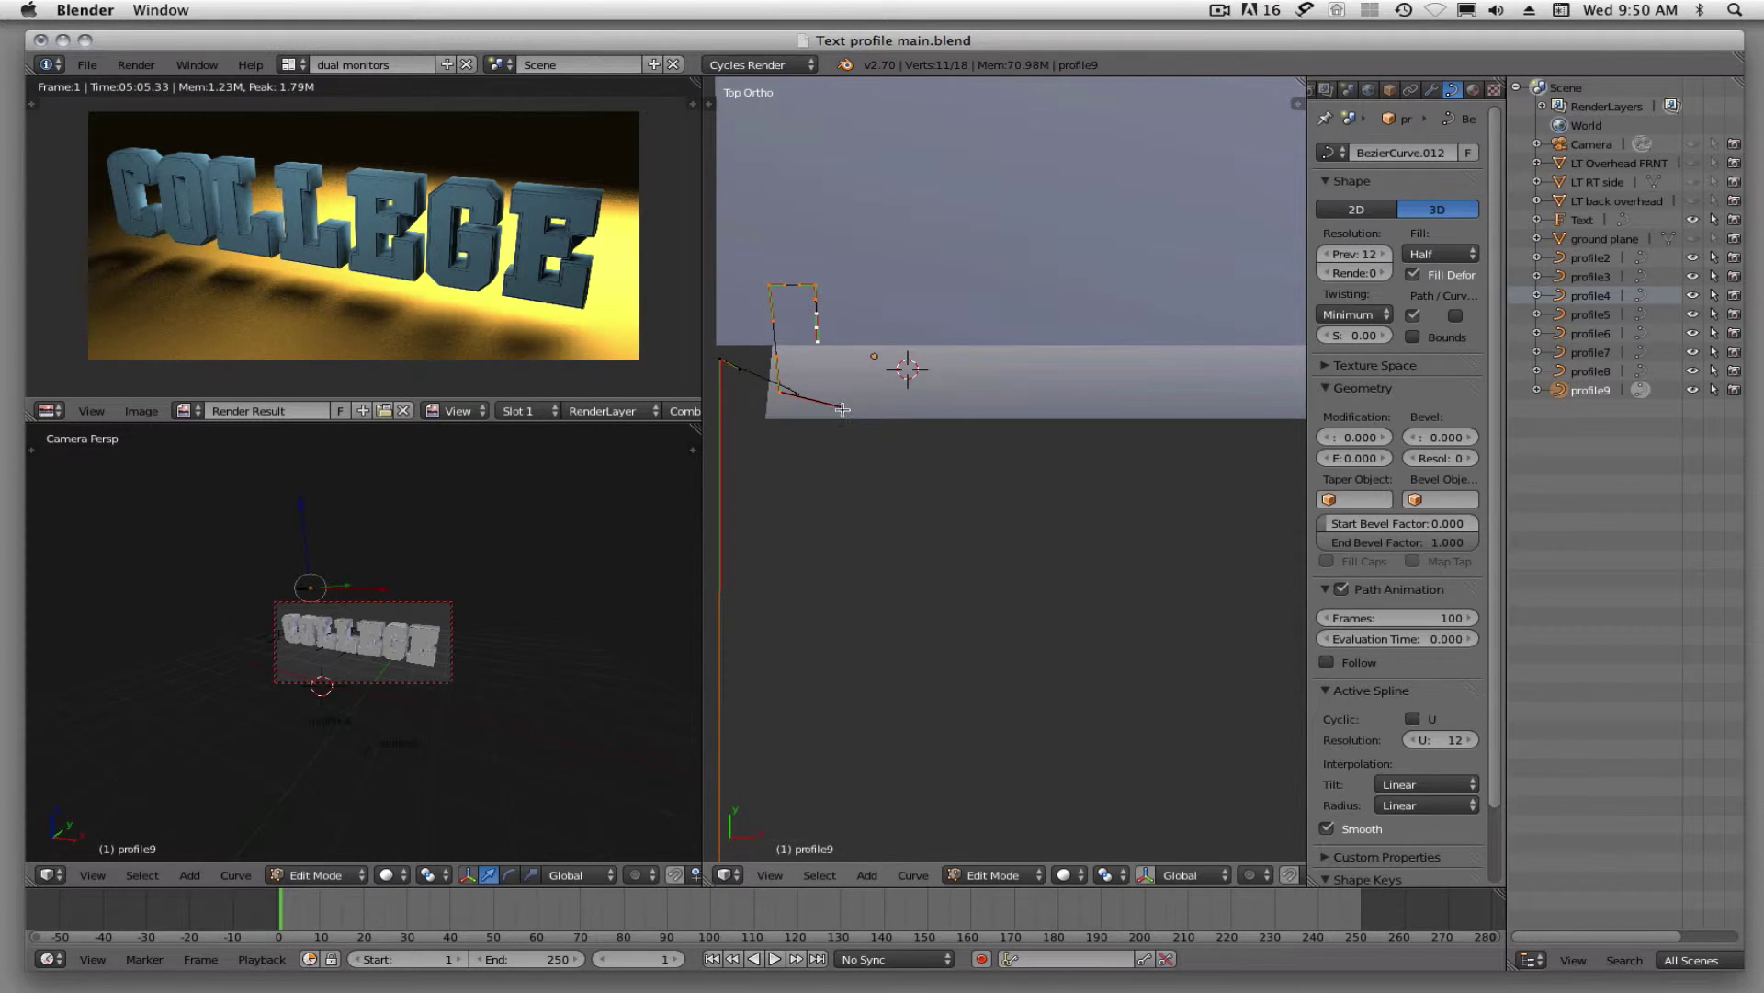
Move the curve's end point left, then orbit to see the letters.
{"action": "right_click", "coordinate": [843, 409]}
{"action": "key", "text": "g"}
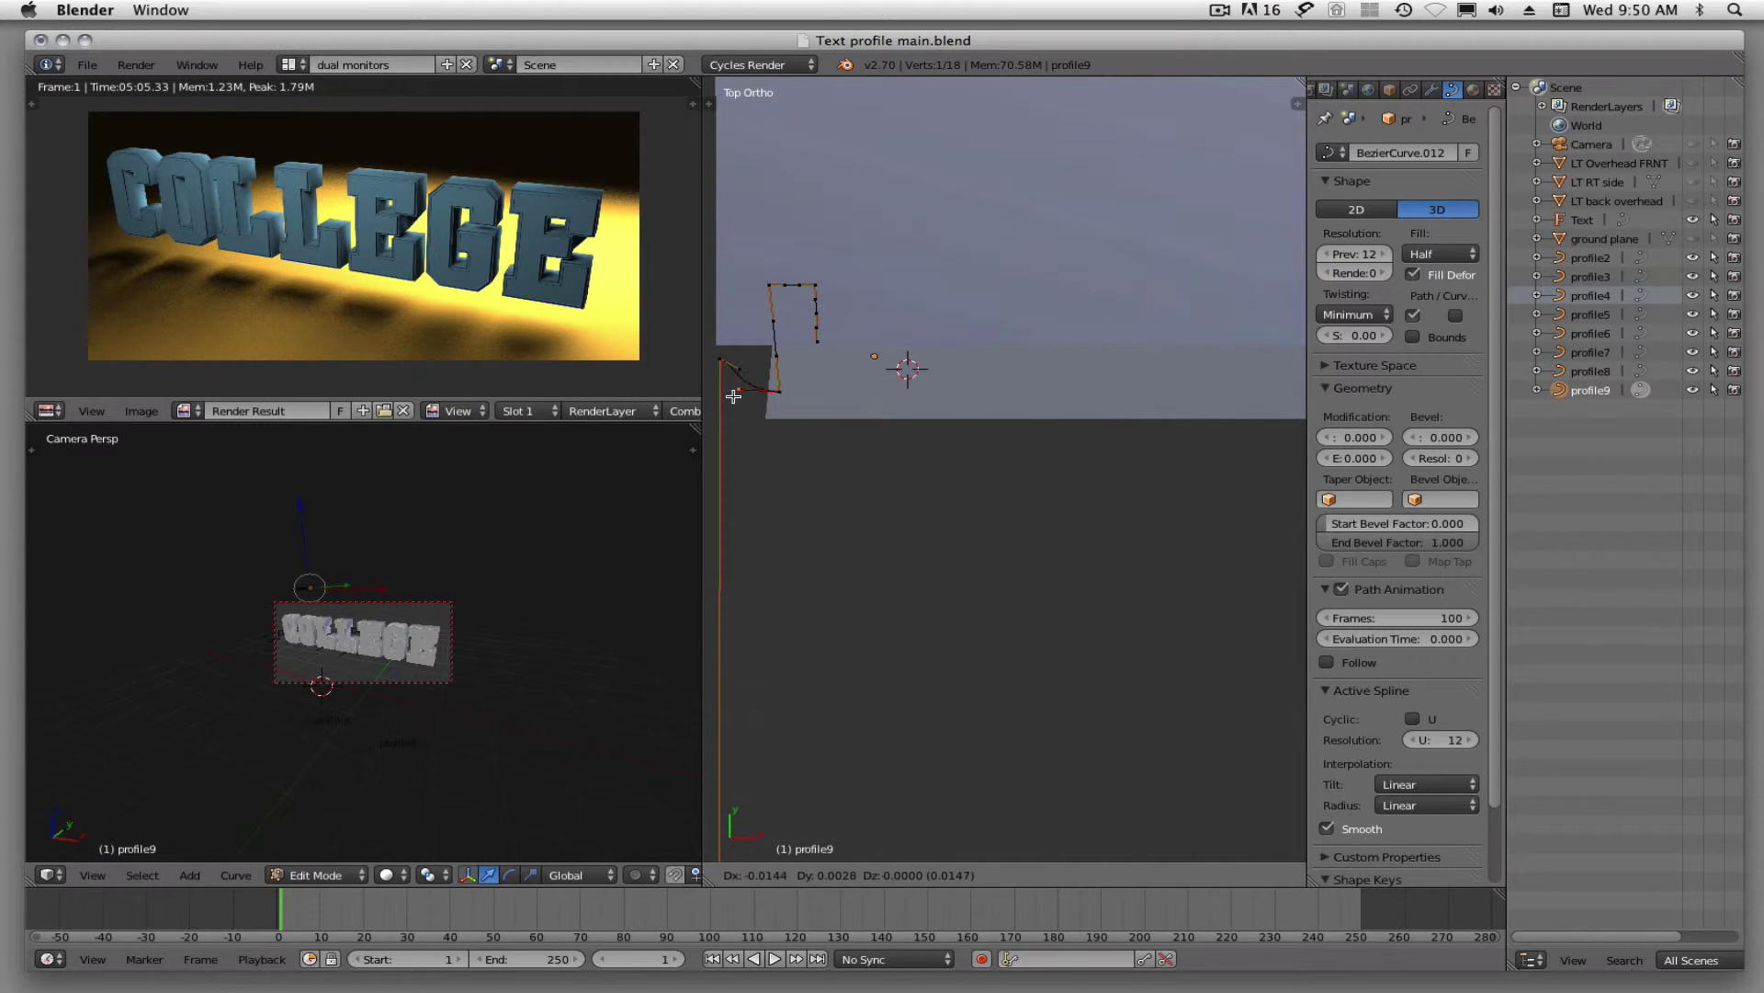
{"action": "left_click", "coordinate": [733, 396]}
{"action": "middle_click_drag", "start_coordinate": [1056, 665], "coordinate": [1011, 473]}
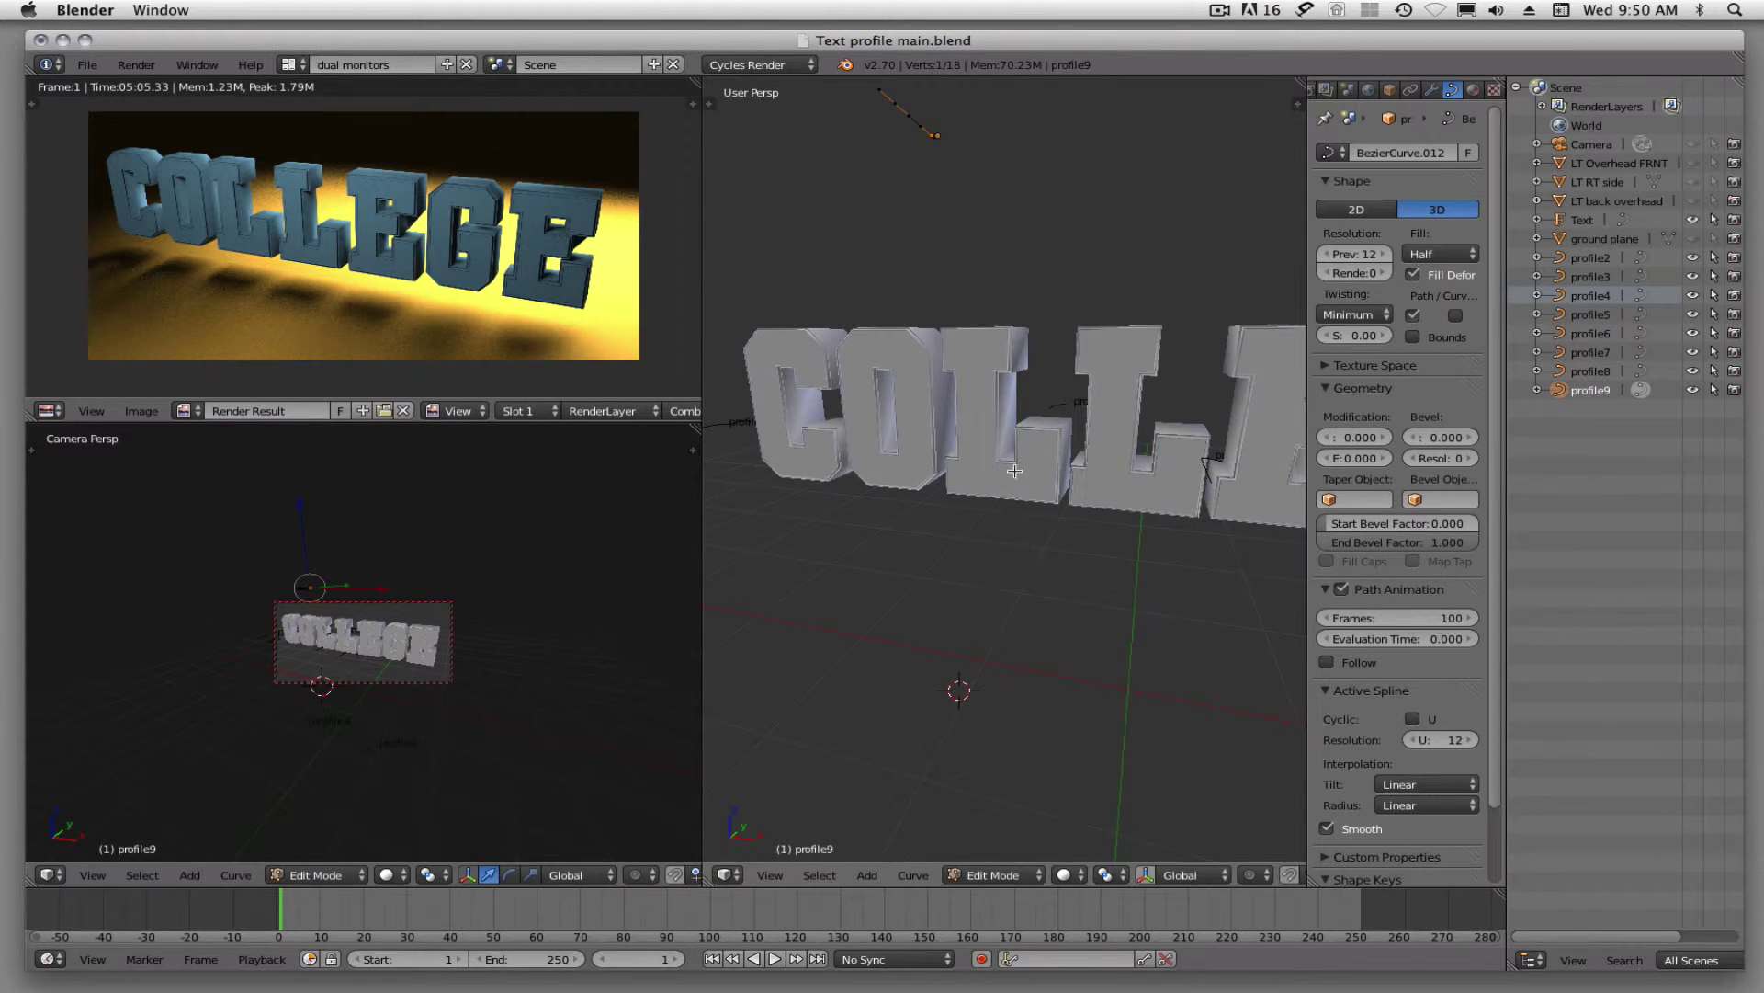
{"action": "scroll", "coordinate": [1014, 464], "scroll_direction": "up", "scroll_amount": 6}
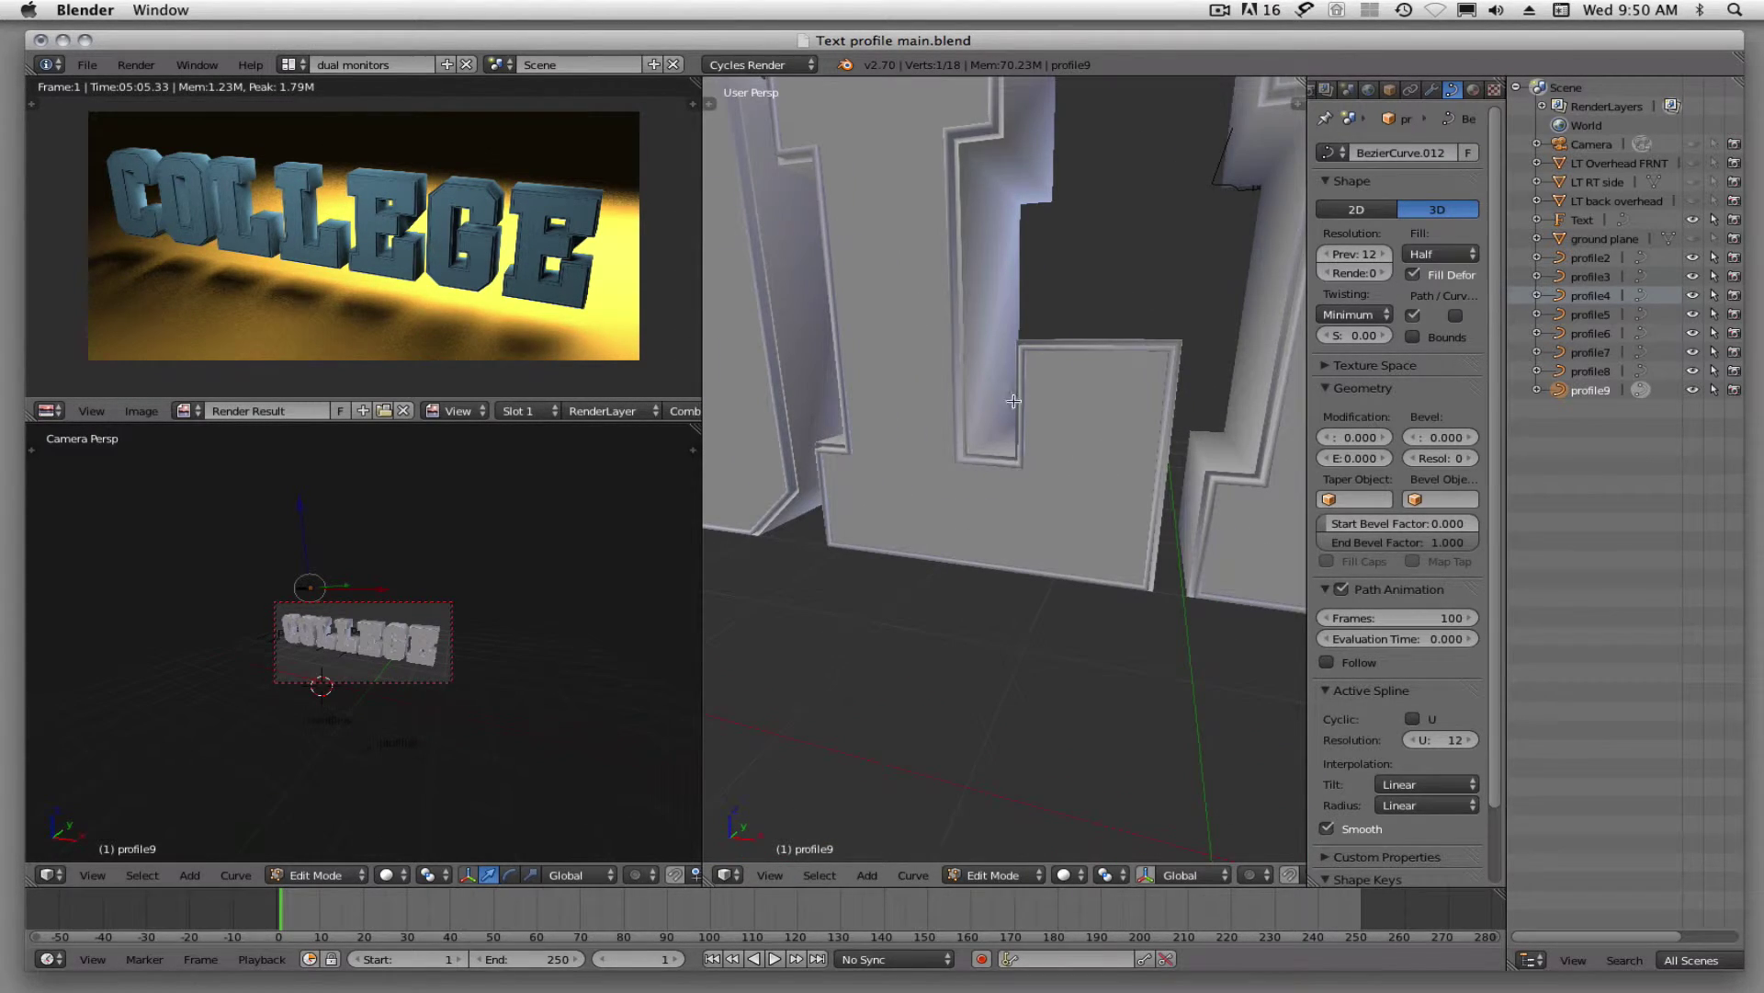
{"action": "scroll", "coordinate": [1013, 401], "scroll_direction": "down", "scroll_amount": 3}
{"action": "middle_click_drag", "start_coordinate": [1013, 401], "coordinate": [1021, 579]}
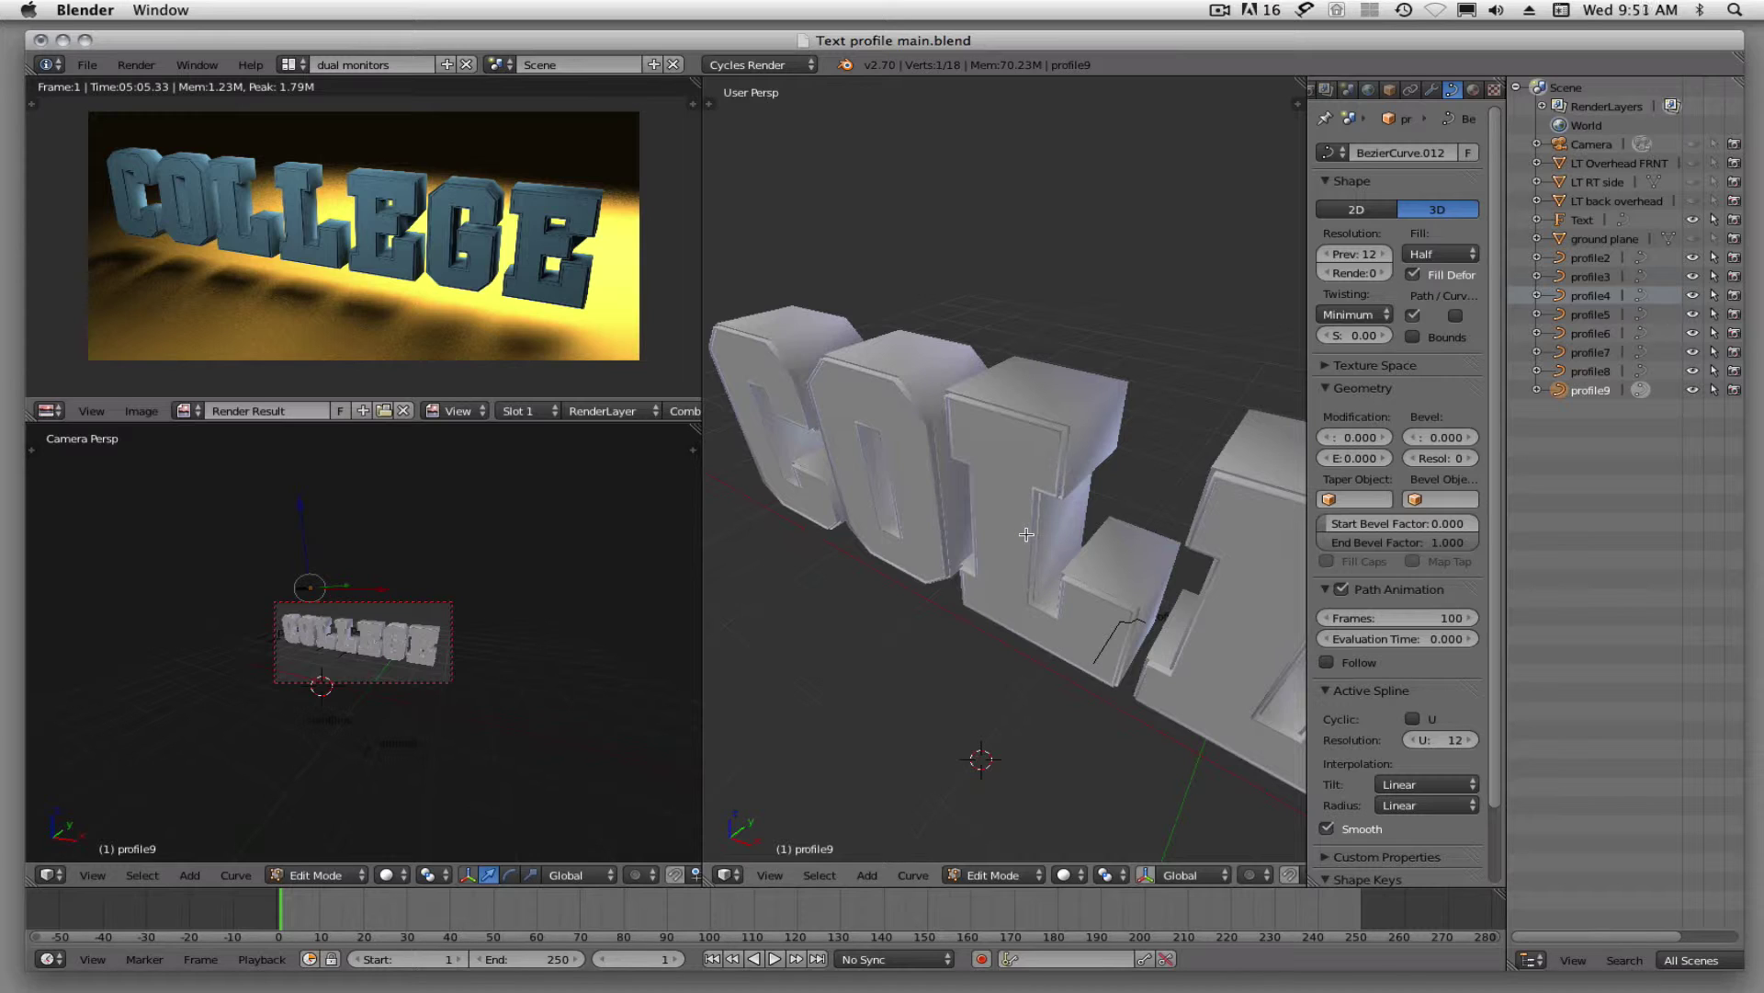
{"action": "key", "text": "KP_7"}
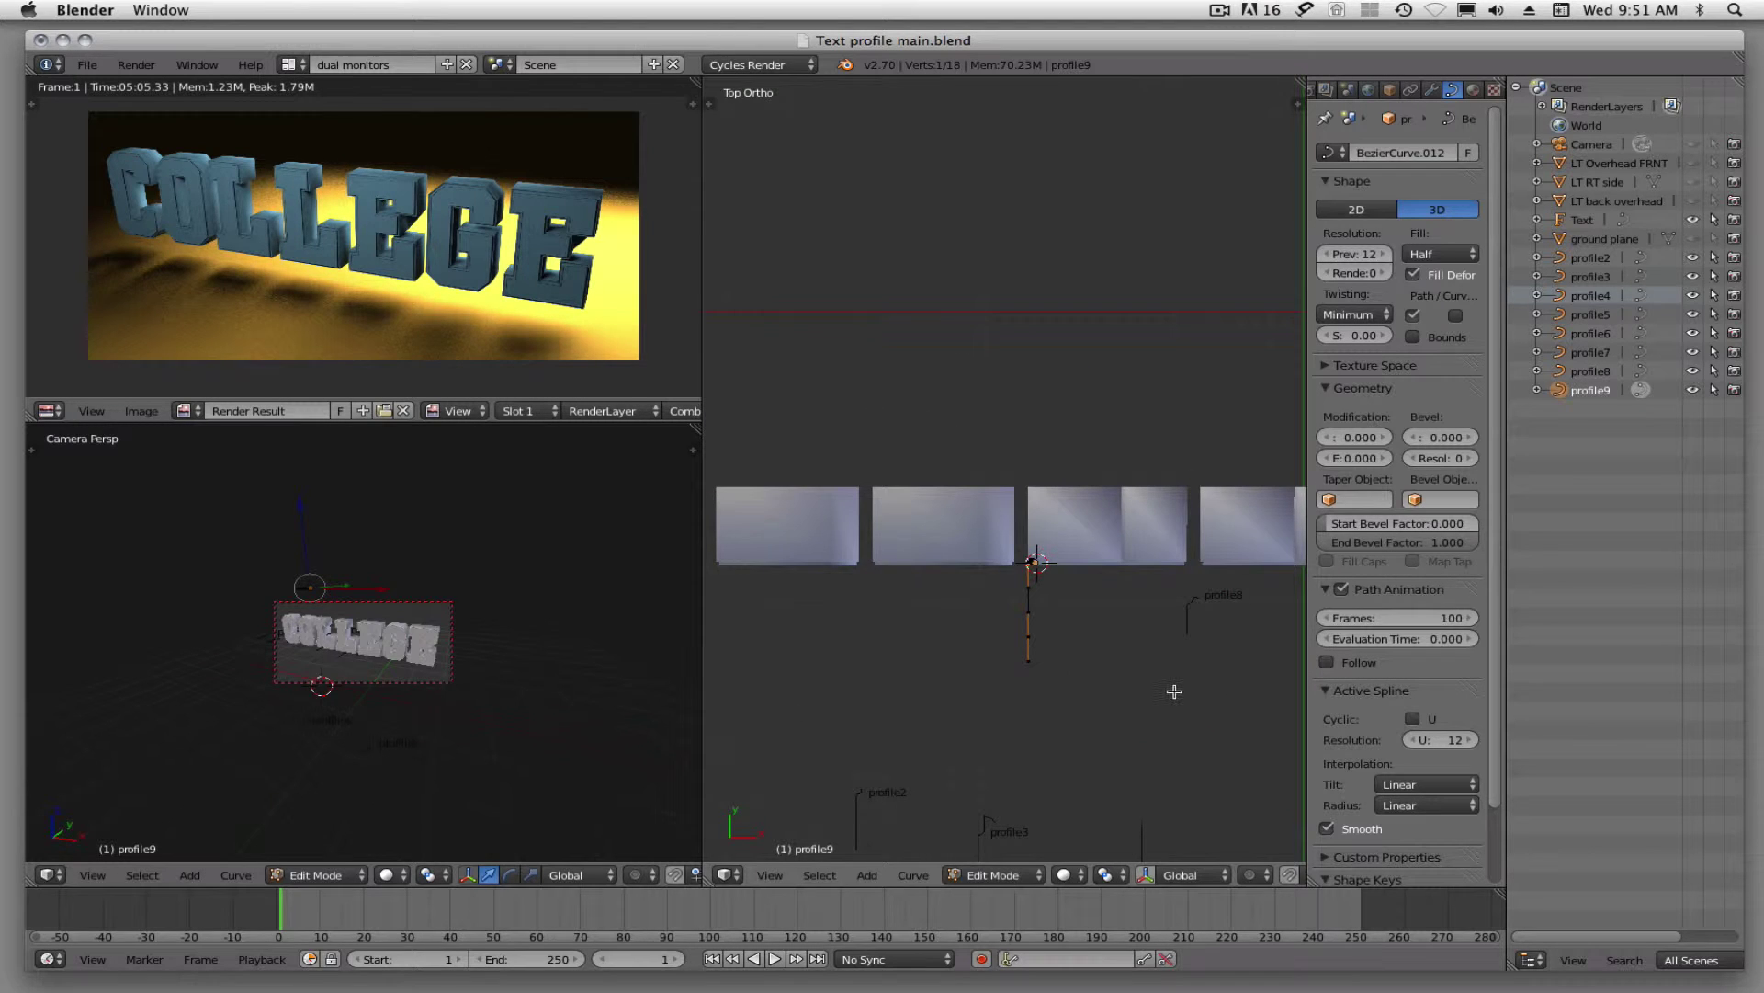
{"action": "scroll", "coordinate": [1191, 641], "scroll_direction": "up", "scroll_amount": 4}
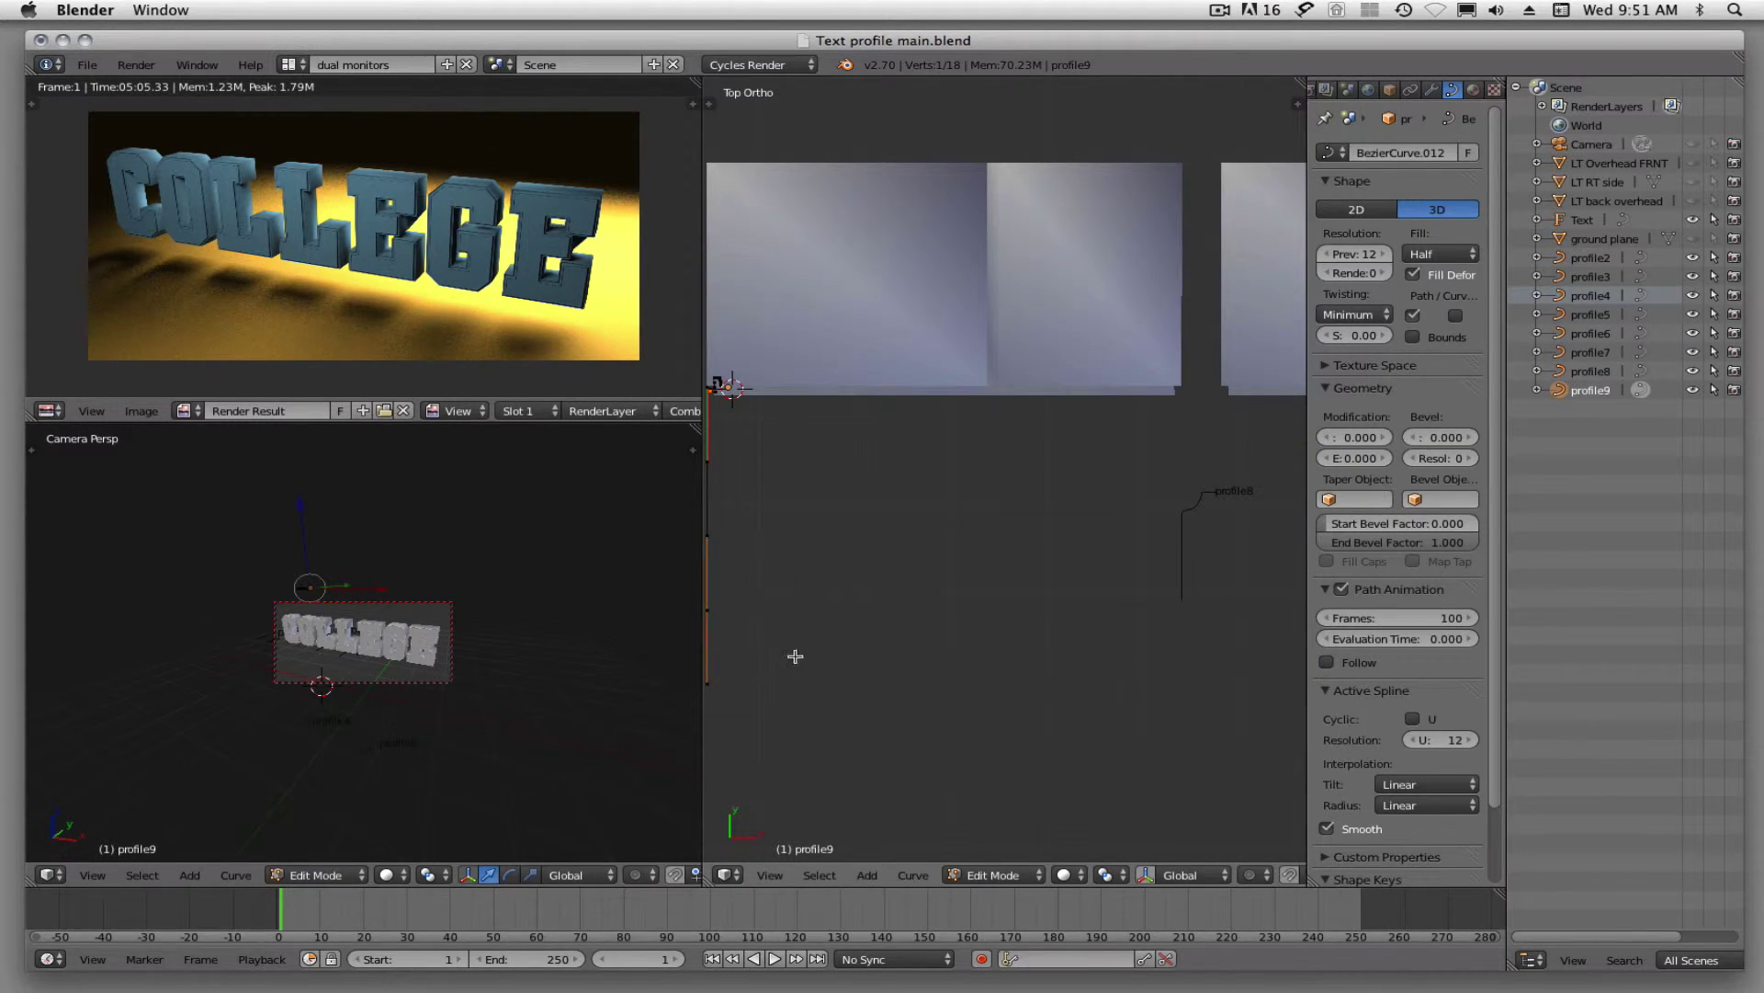
Return to Object Mode and select the profile8 curve in top view.
{"action": "key", "text": "Tab"}
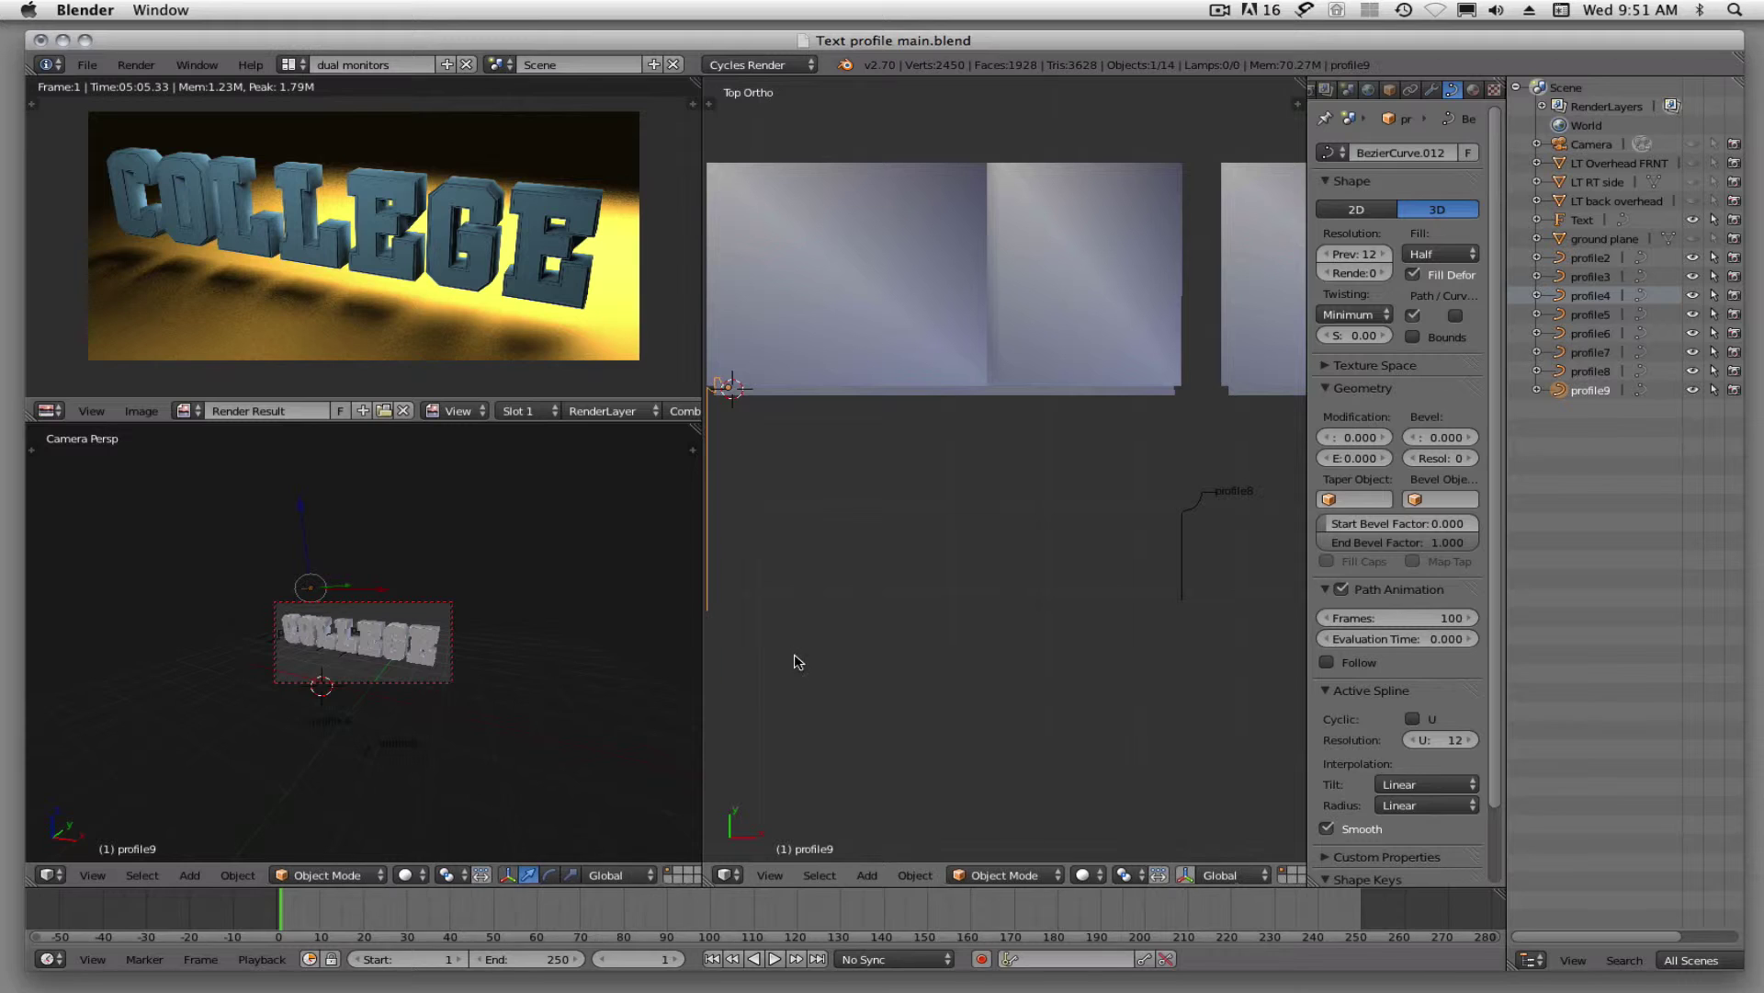
{"action": "right_click", "coordinate": [1182, 532]}
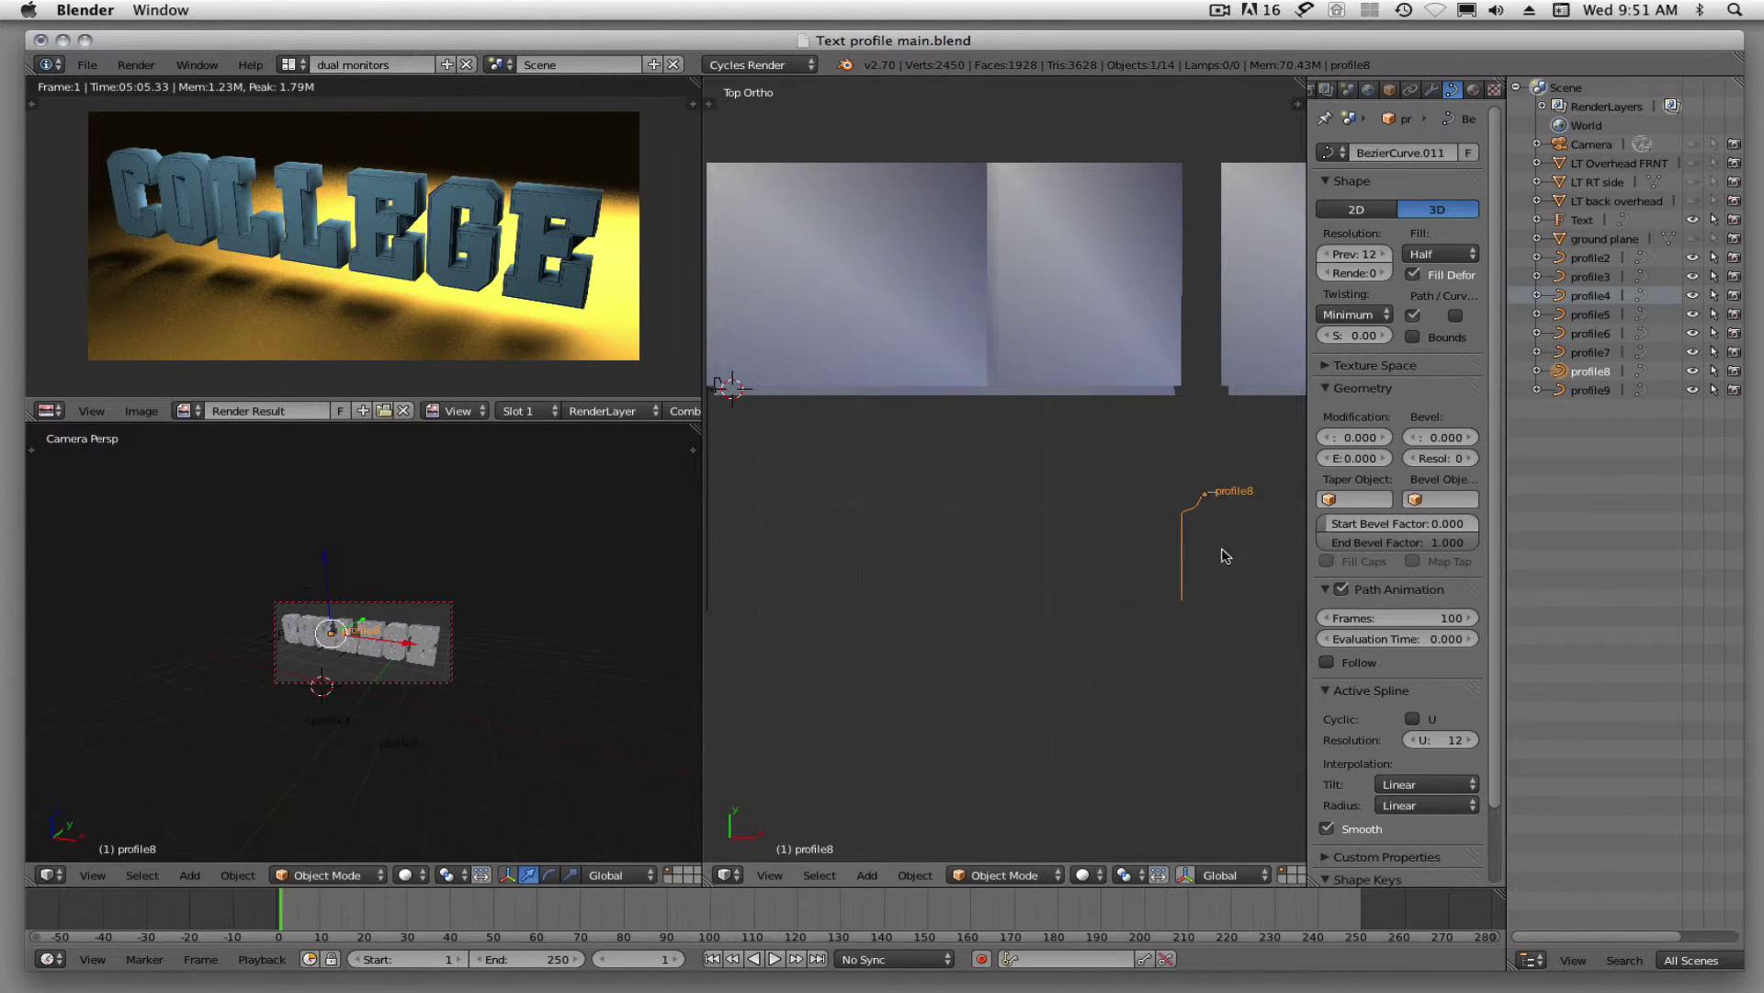
{"action": "key", "text": "space"}
{"action": "middle_click_drag", "start_coordinate": [1228, 463], "coordinate": [1231, 471]}
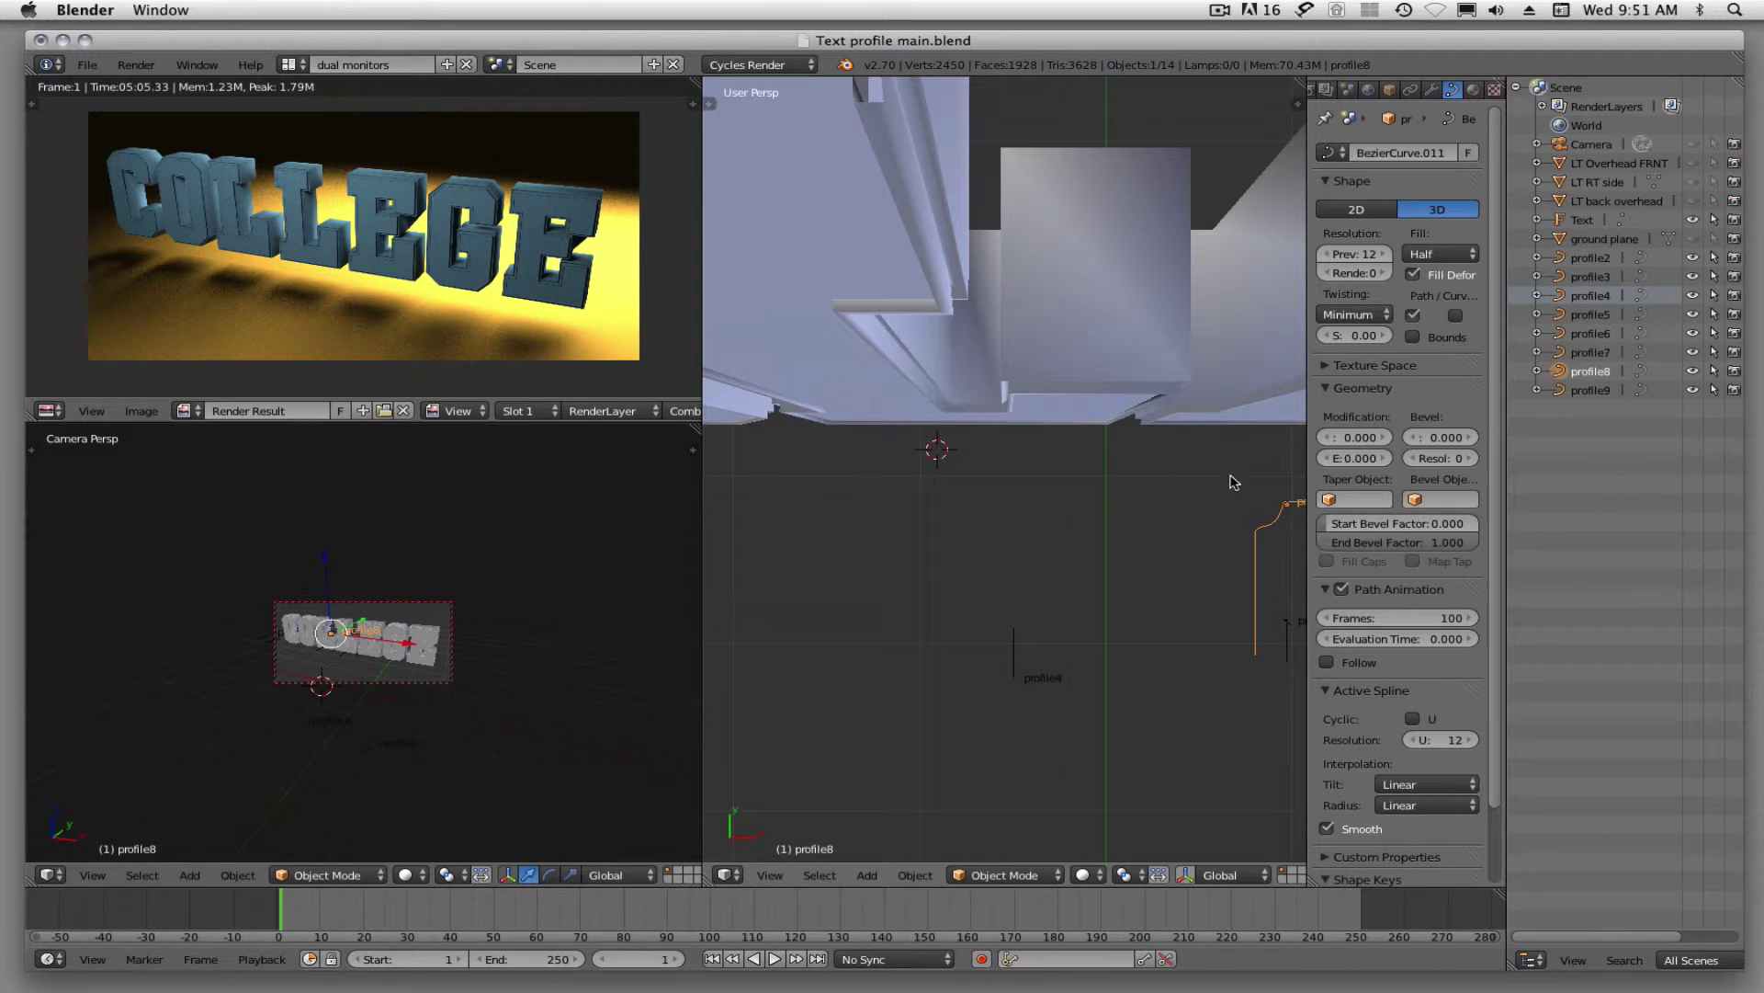
{"action": "key", "text": "KP_7"}
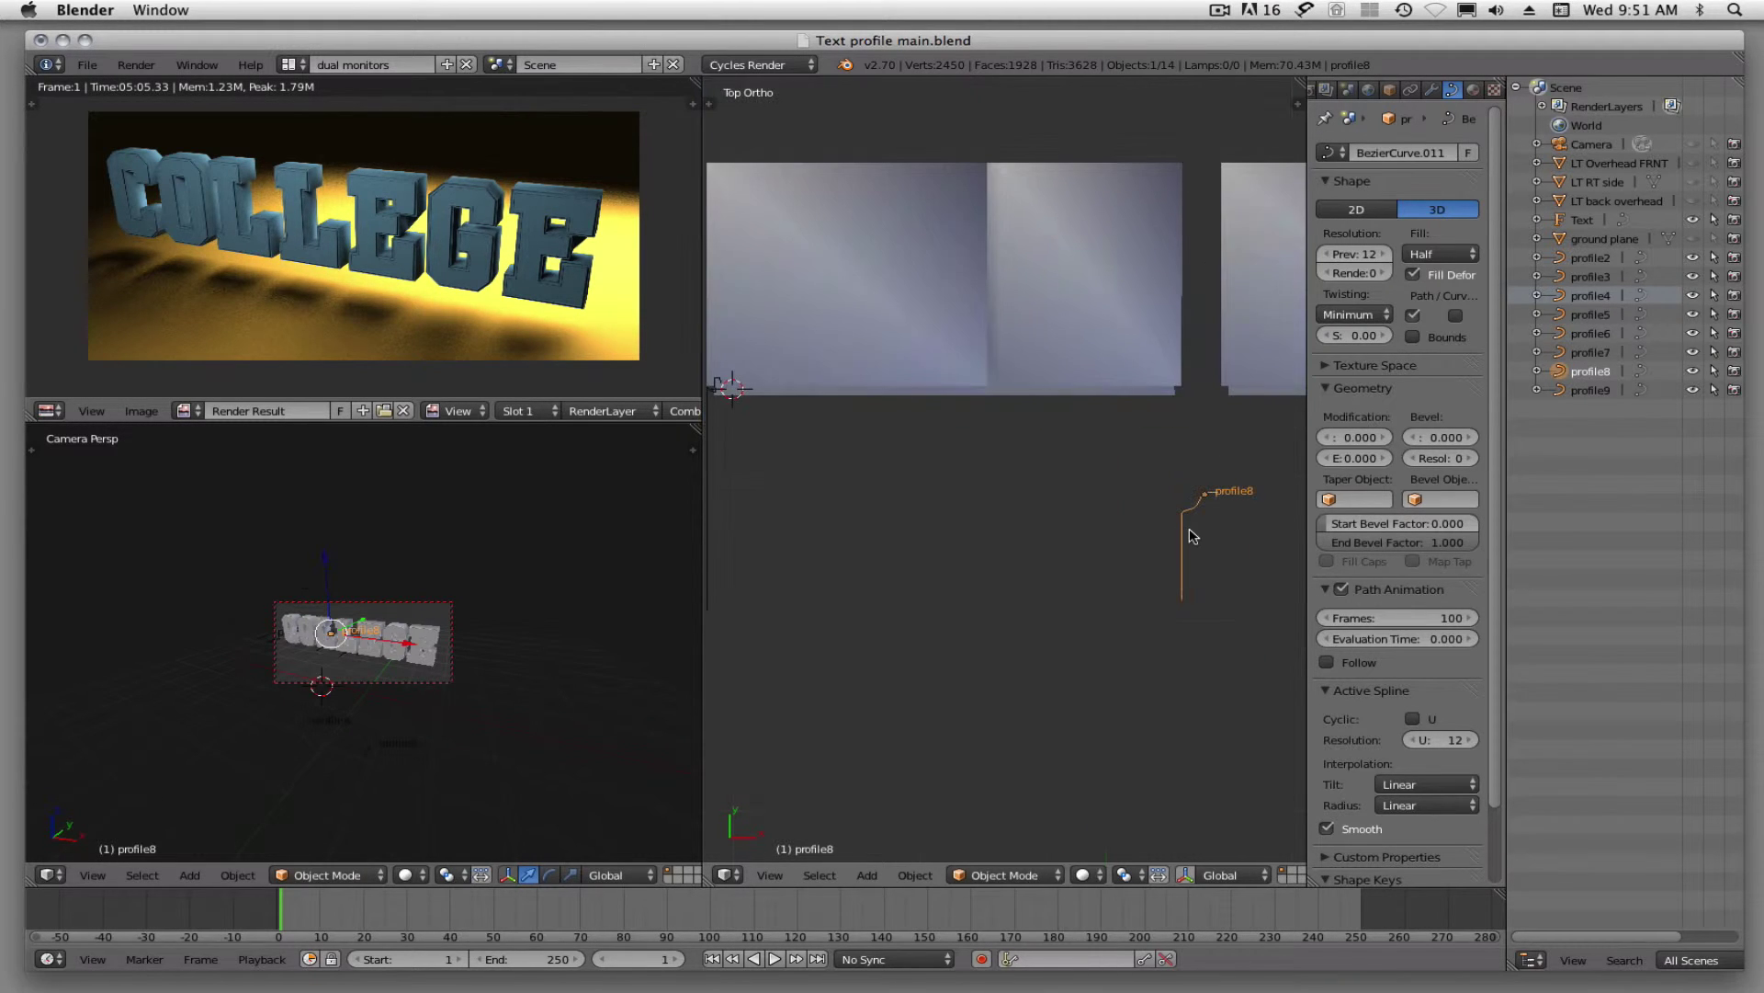
{"action": "scroll", "coordinate": [1089, 619], "scroll_direction": "down", "scroll_amount": 3}
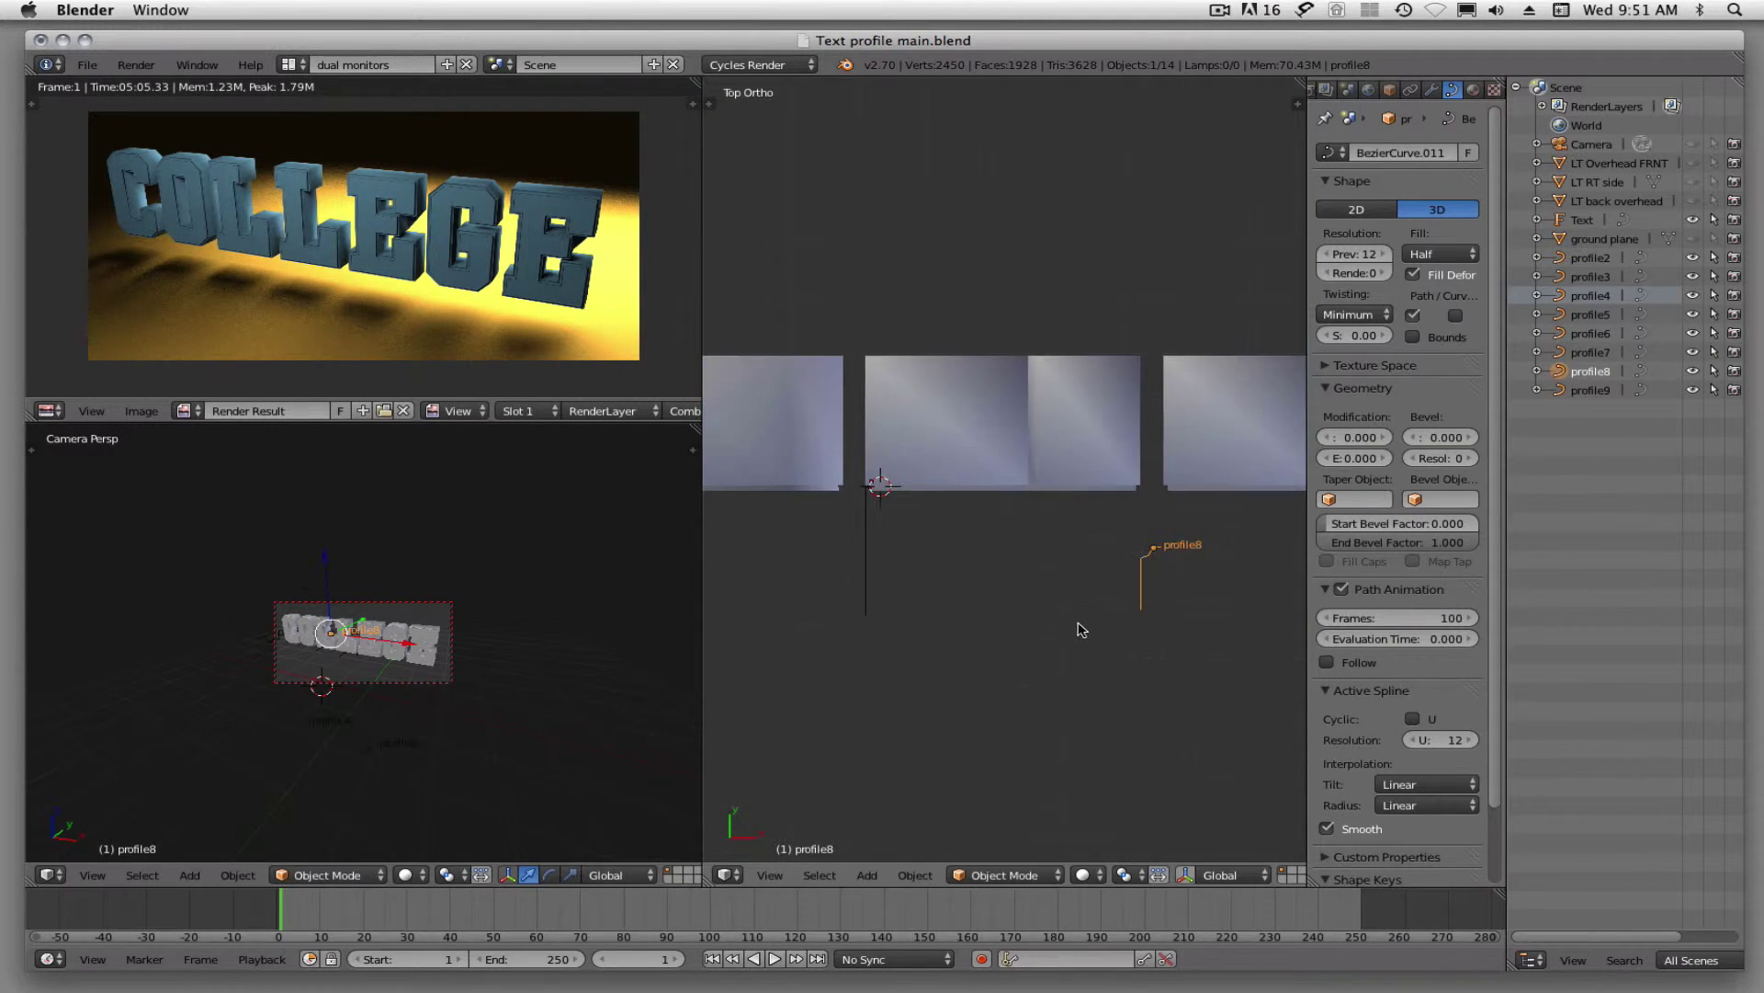
{"action": "middle_click_drag", "start_coordinate": [842, 728], "coordinate": [957, 504], "text": "shift"}
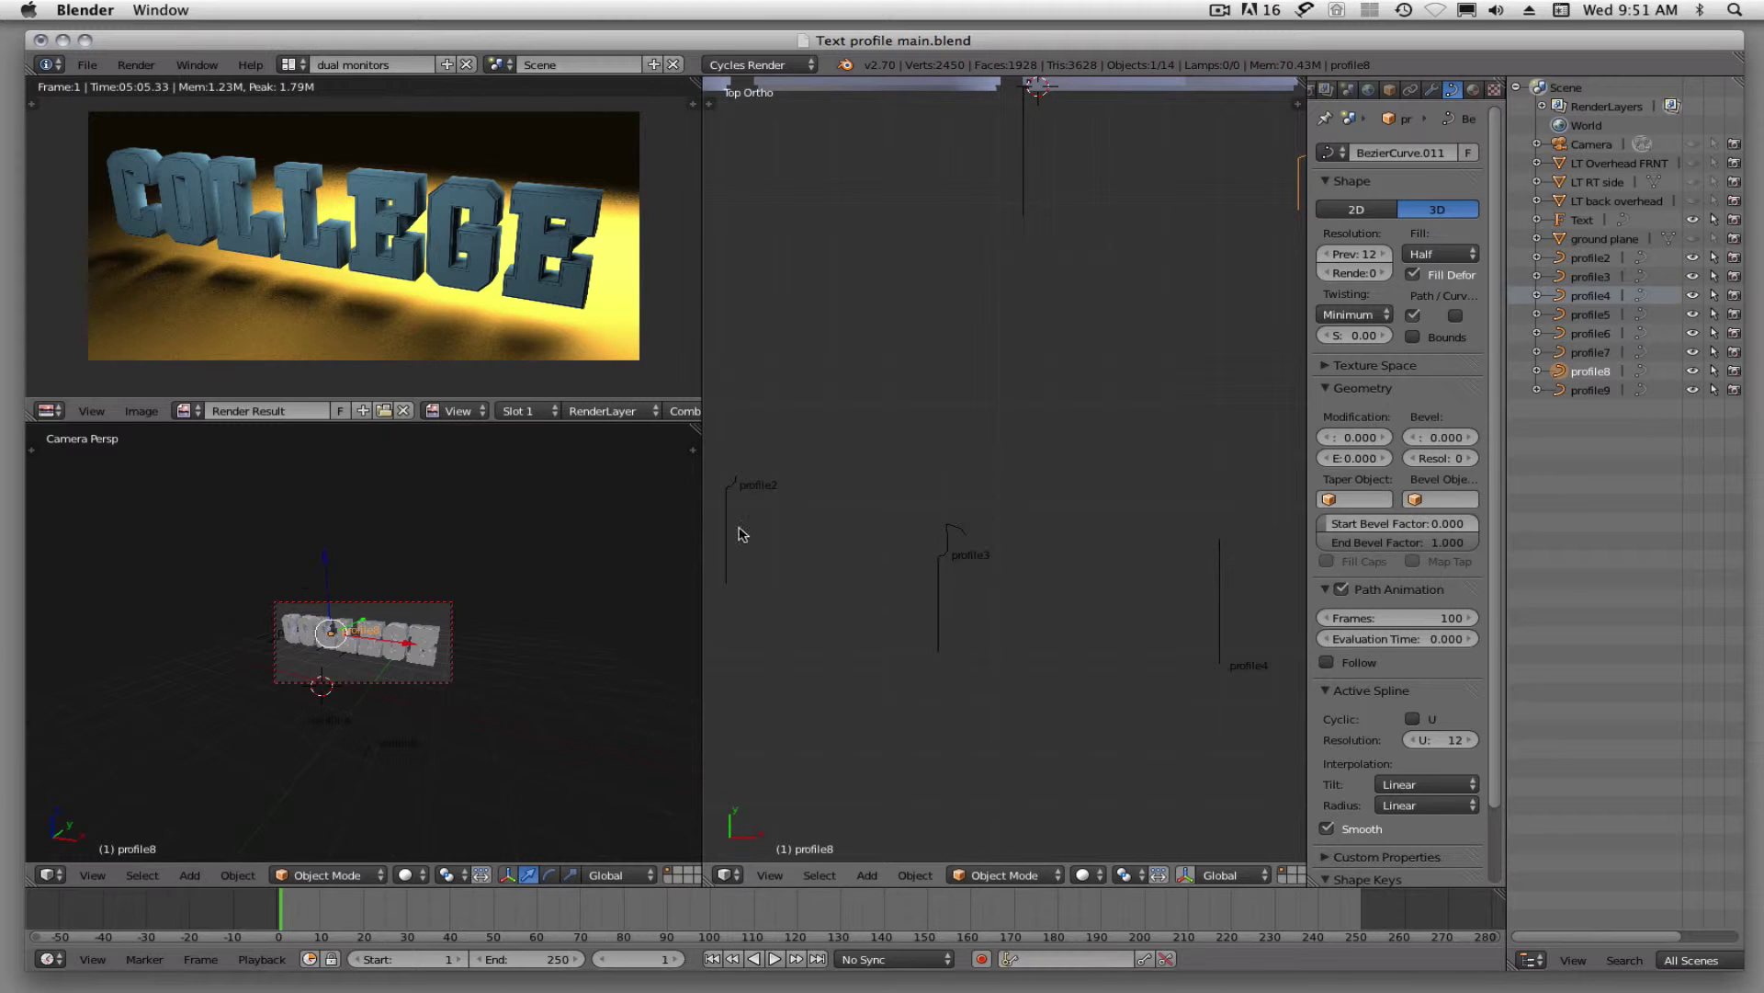
Select profile2 and profile3 in turn, then reselect profile8 and centre it.
{"action": "right_click", "coordinate": [731, 494]}
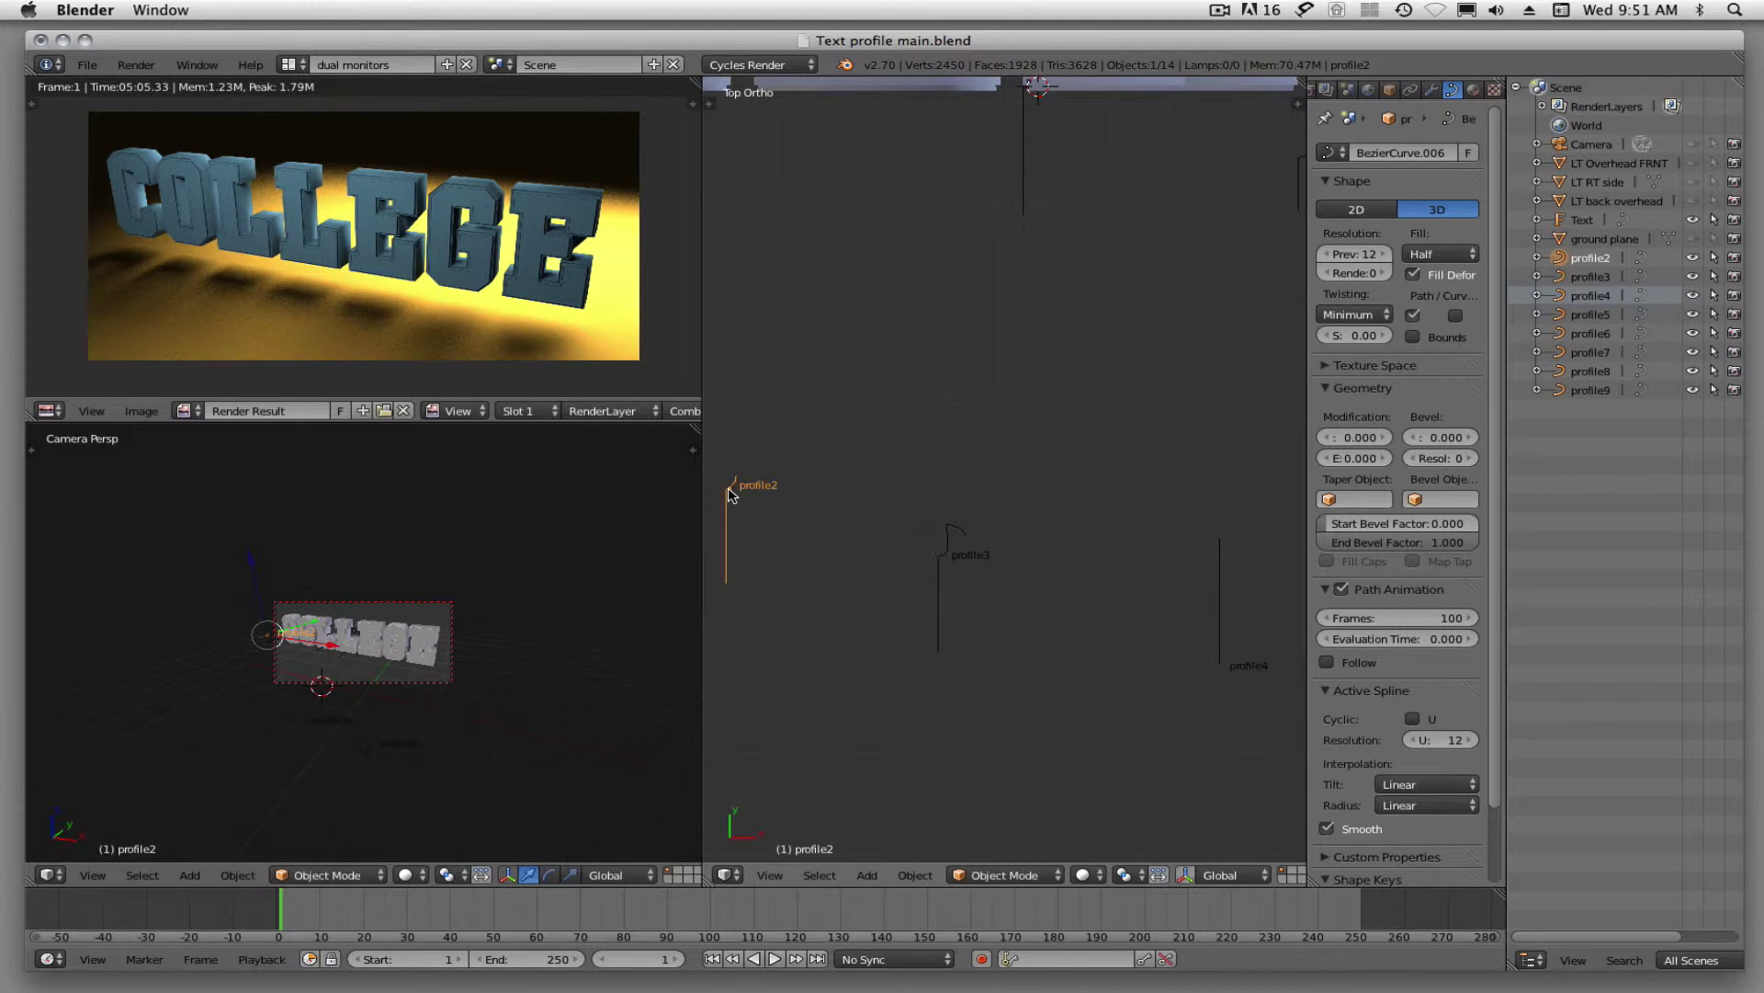
{"action": "right_click", "coordinate": [941, 572]}
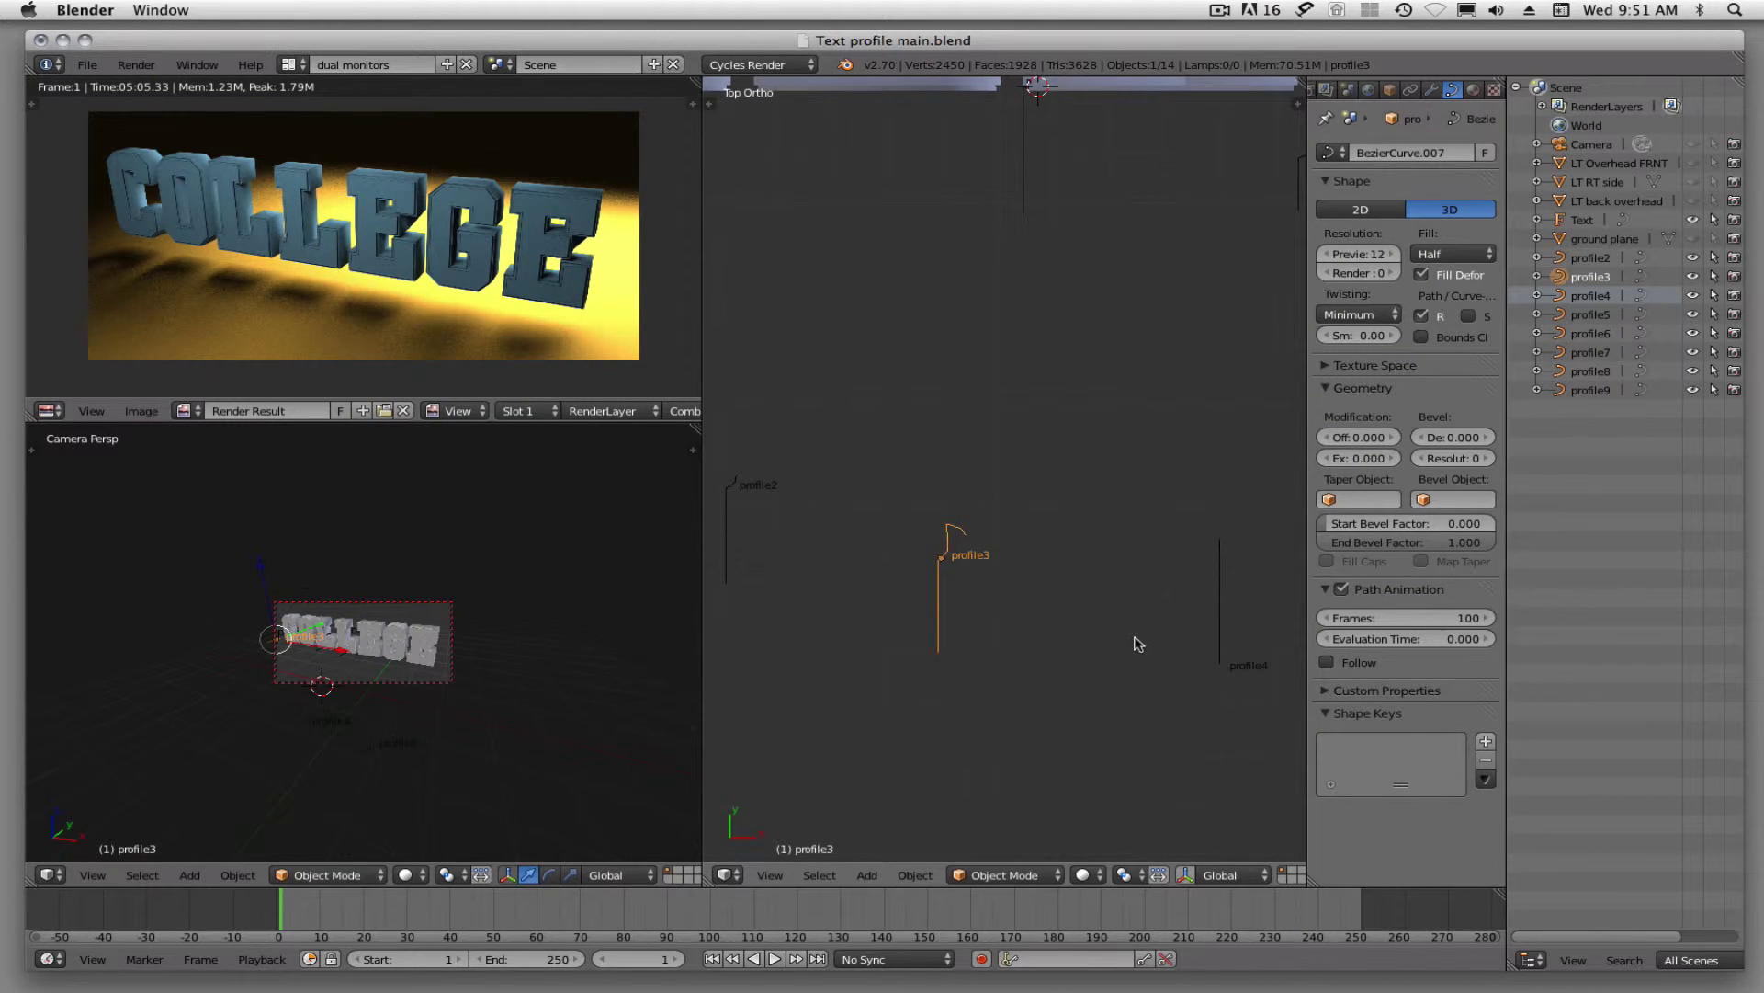
{"action": "middle_click_drag", "start_coordinate": [1138, 643], "coordinate": [901, 630], "text": "shift"}
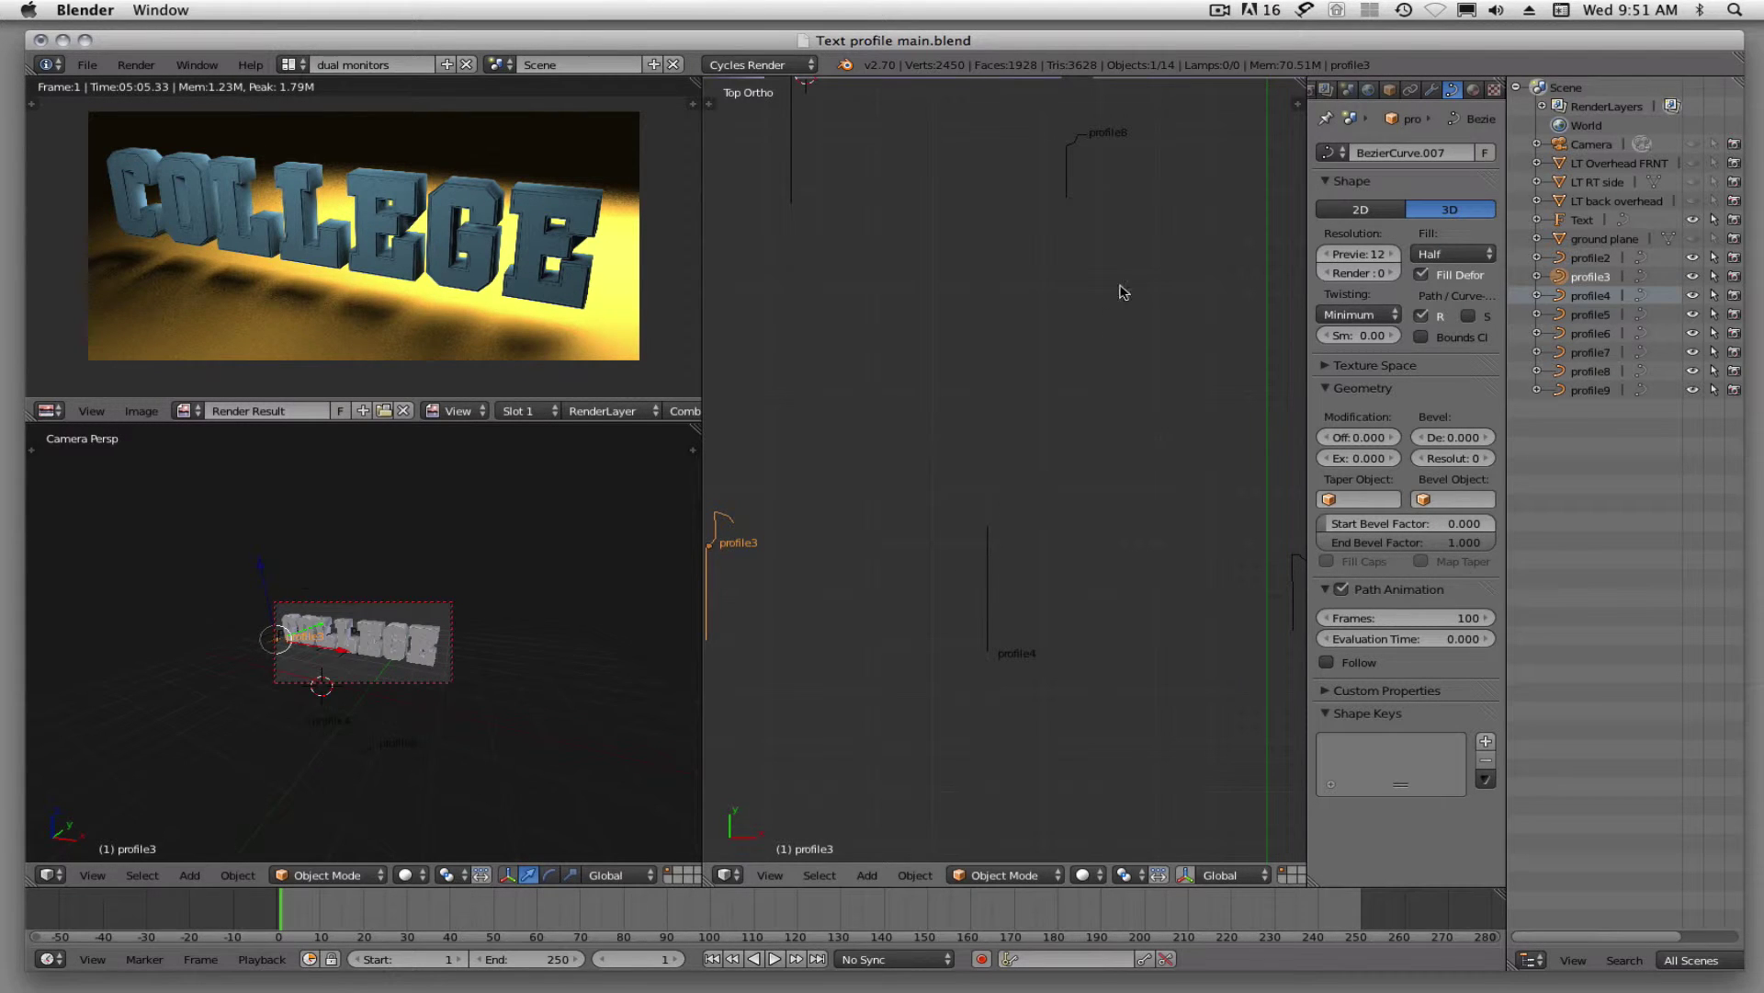
{"action": "left_click", "coordinate": [1077, 151]}
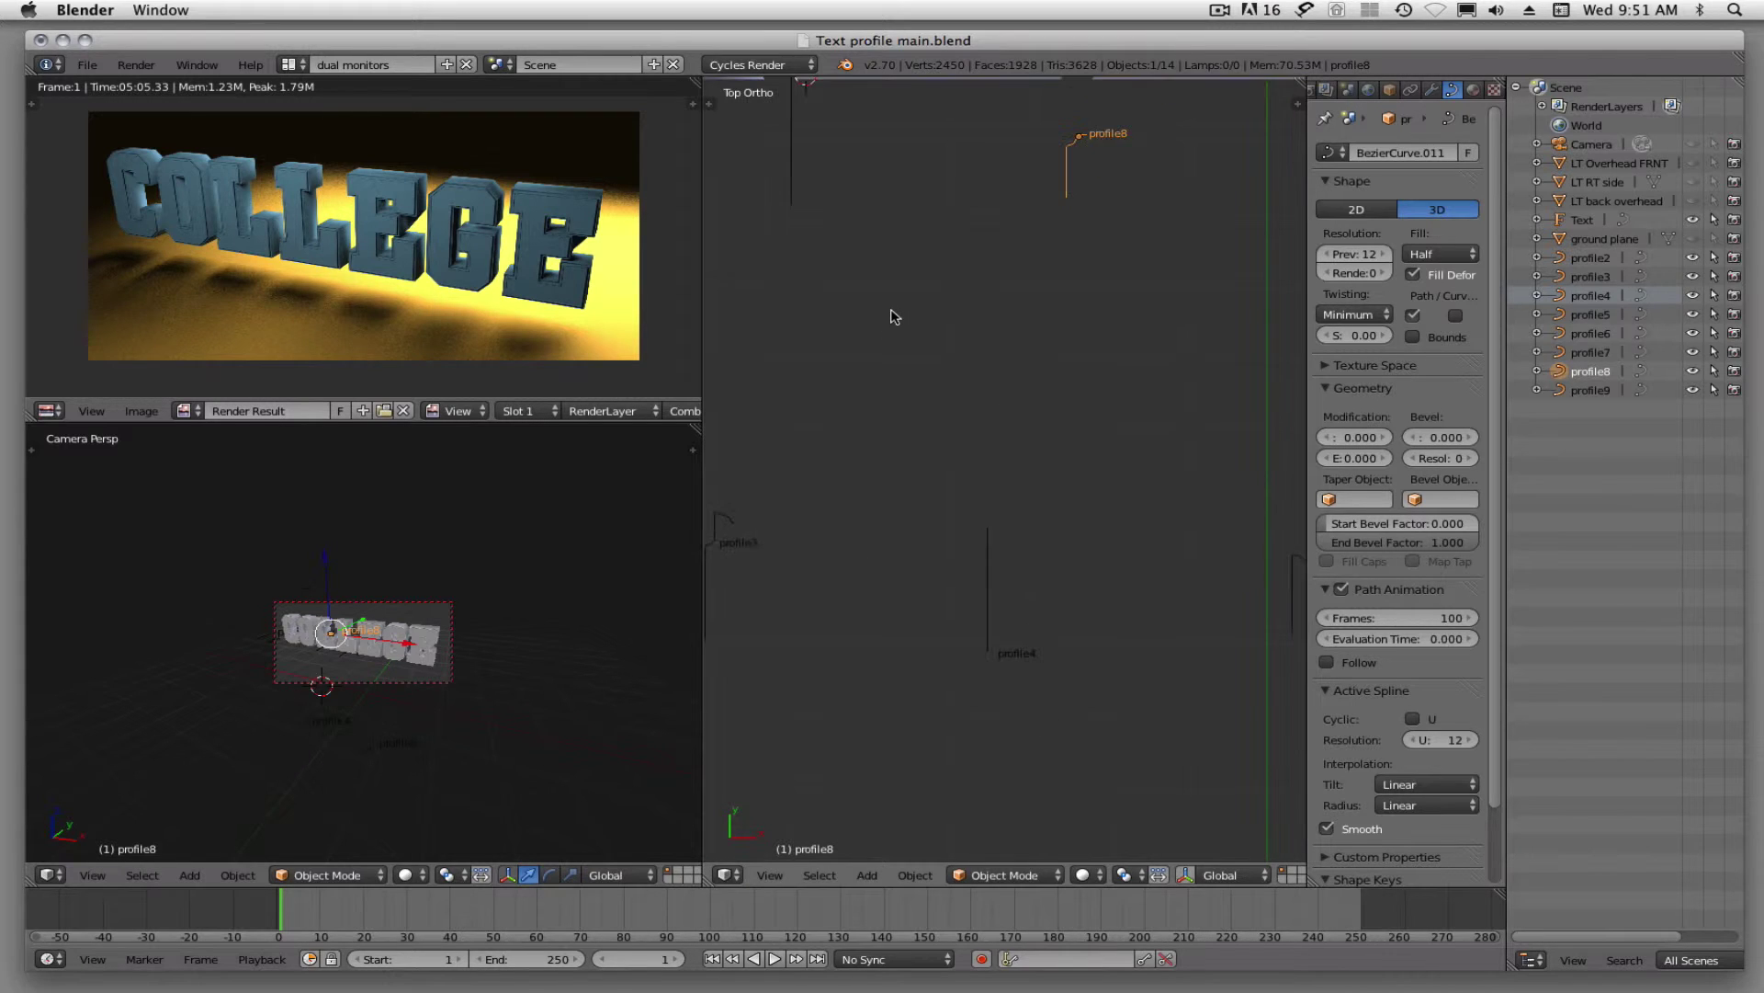
{"action": "scroll", "coordinate": [893, 322], "scroll_direction": "down", "scroll_amount": 6}
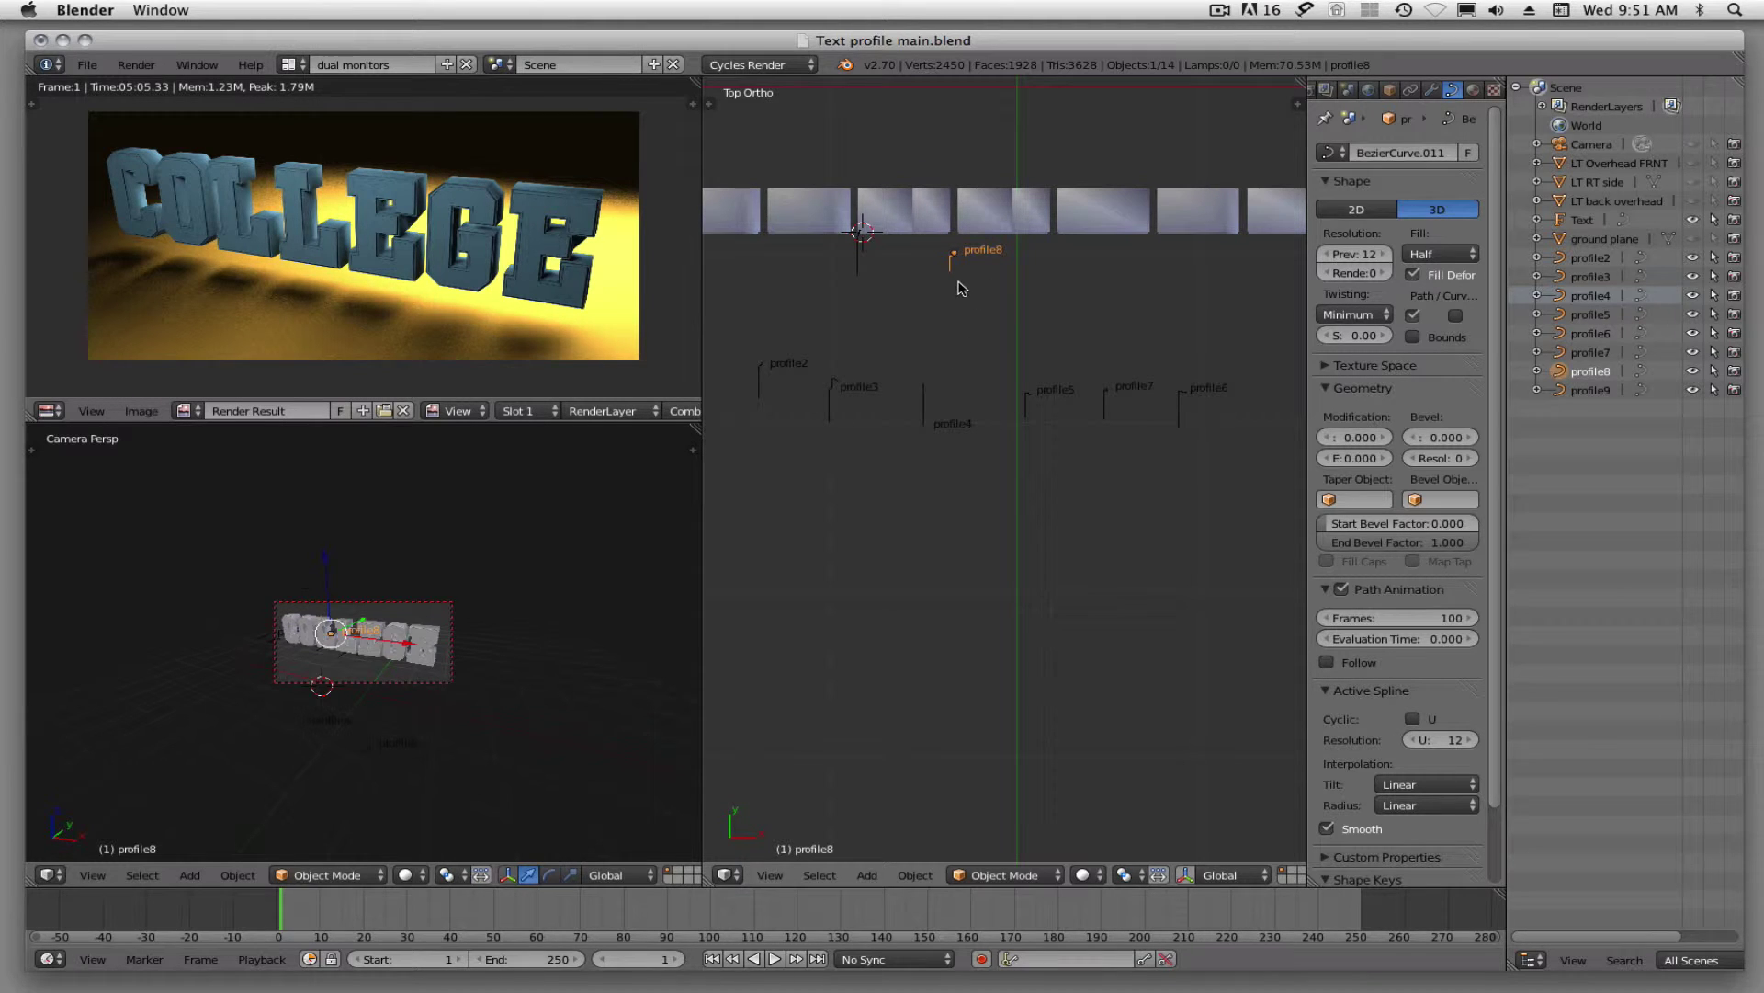
{"action": "scroll", "coordinate": [954, 291], "scroll_direction": "up", "scroll_amount": 1}
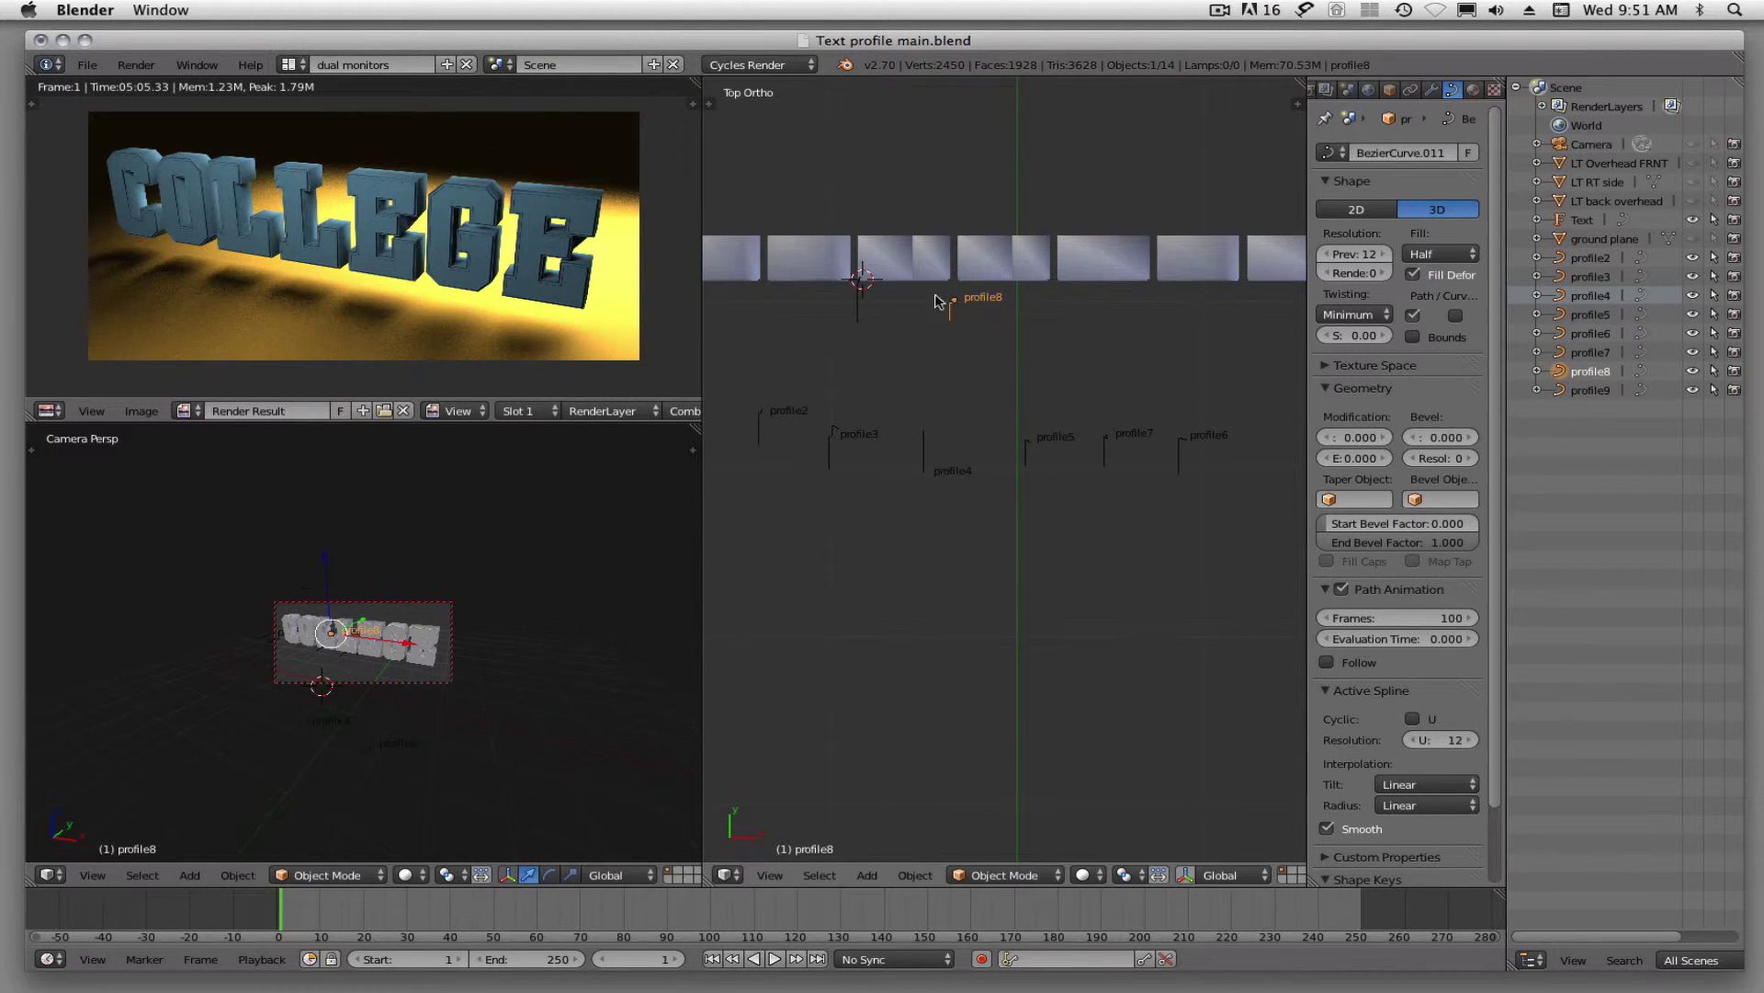
{"action": "scroll", "coordinate": [862, 303], "scroll_direction": "up", "scroll_amount": 4}
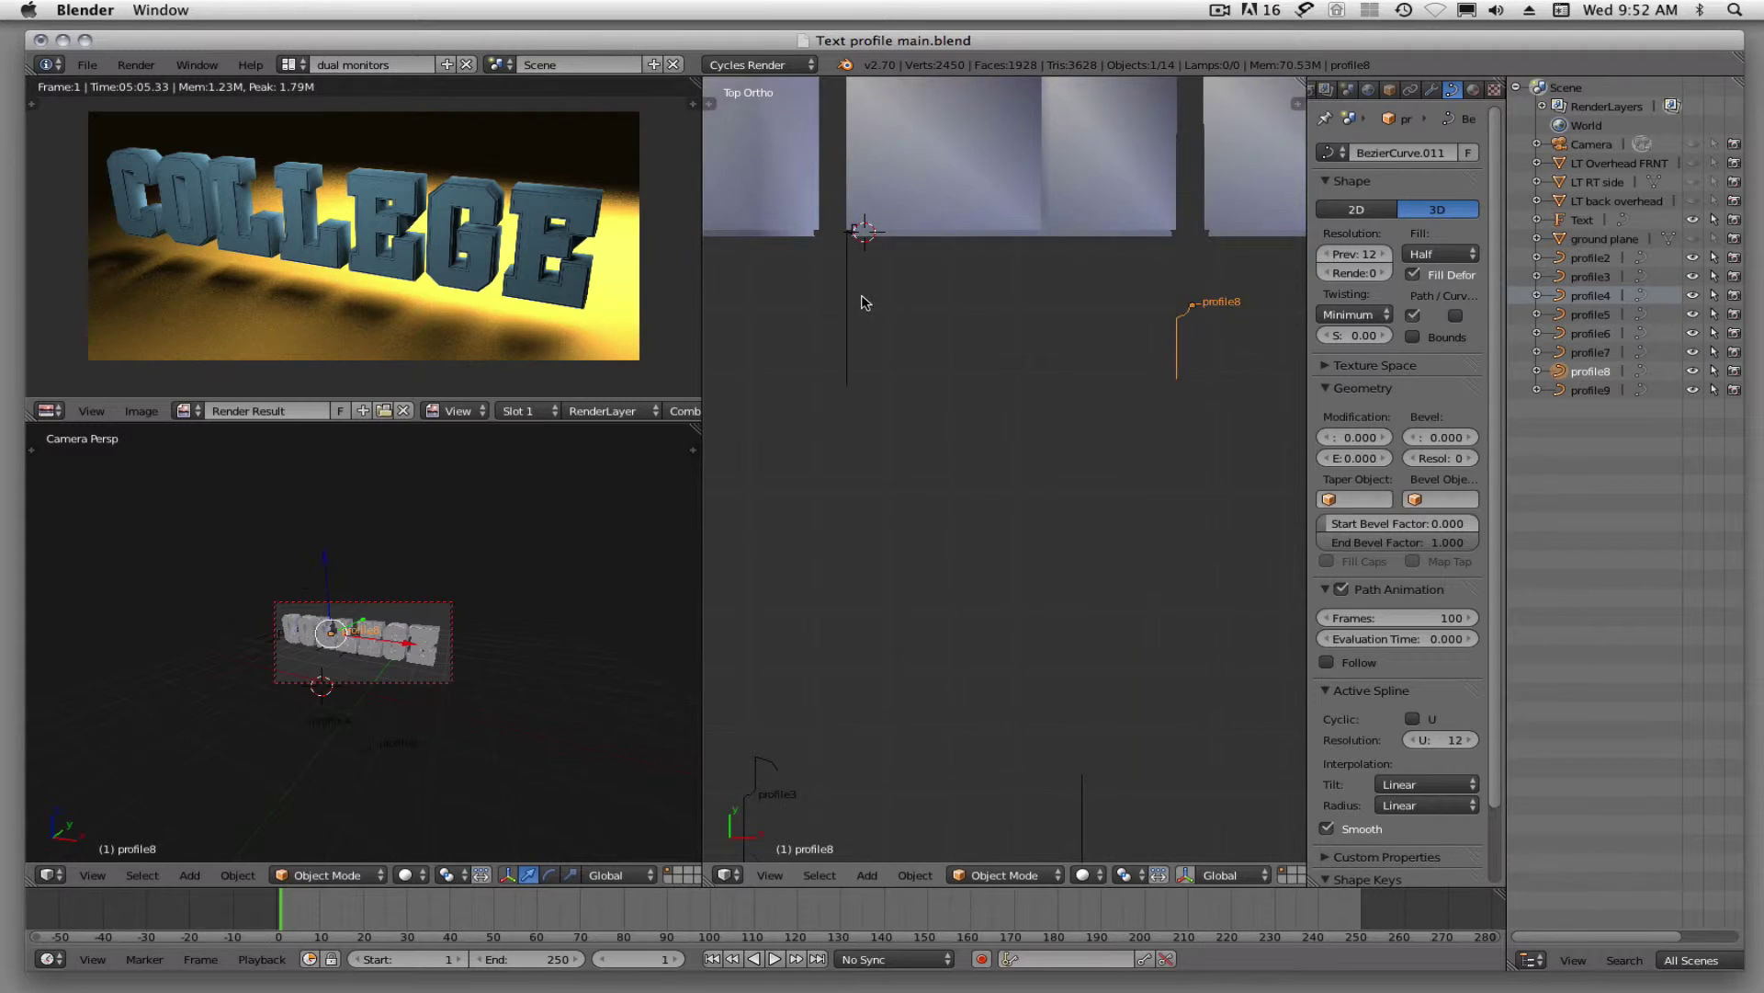
{"action": "middle_click_drag", "start_coordinate": [1242, 390], "coordinate": [1064, 394], "text": "shift"}
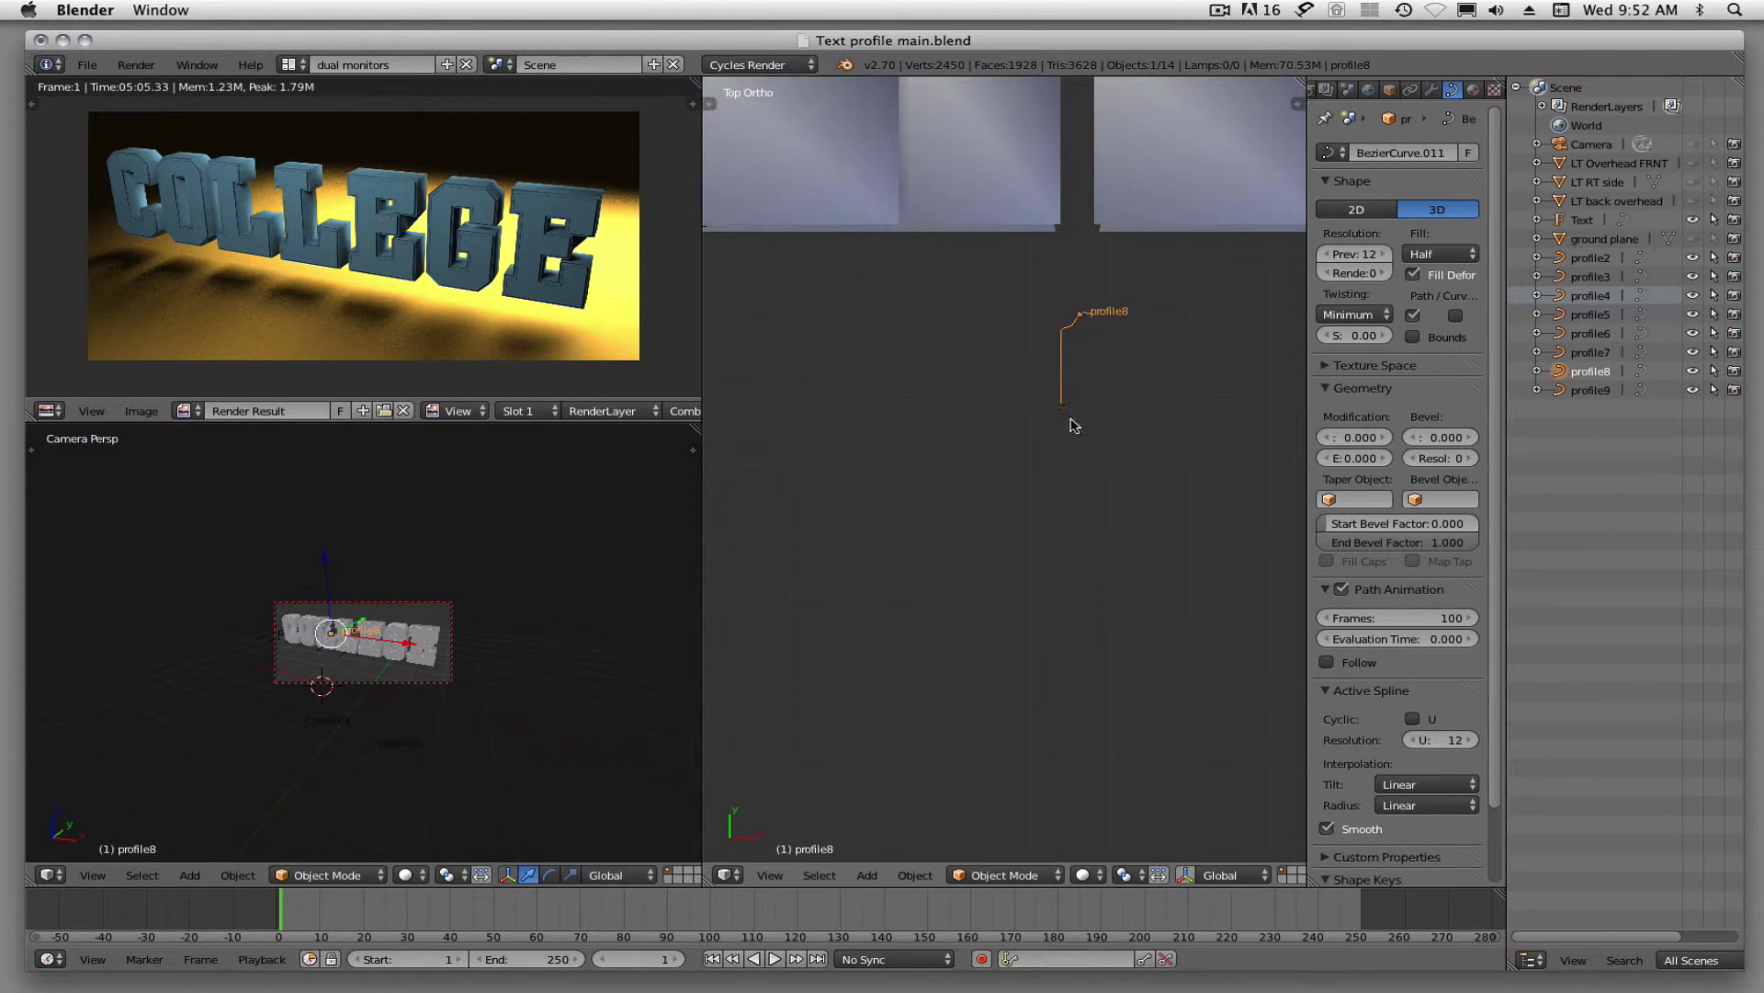
{"action": "scroll", "coordinate": [977, 397], "scroll_direction": "down", "scroll_amount": 6}
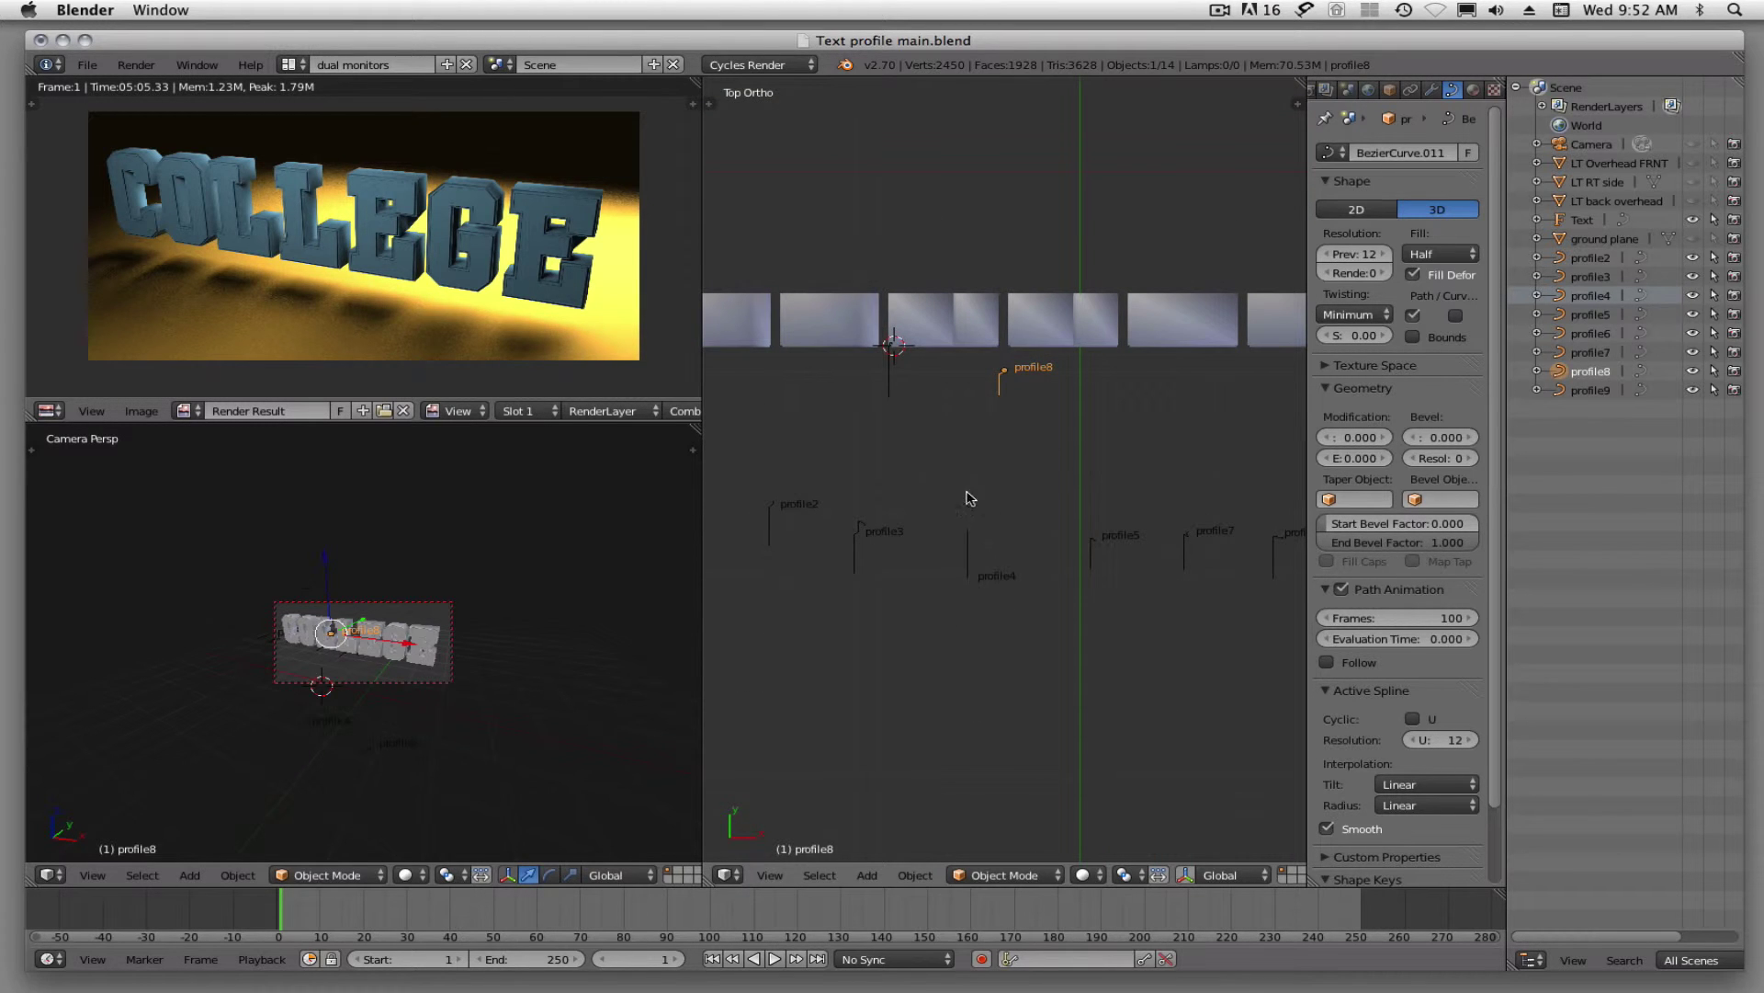
Select the COLLEGE text object and start a Cycles render with F12.
{"action": "right_click", "coordinate": [888, 393]}
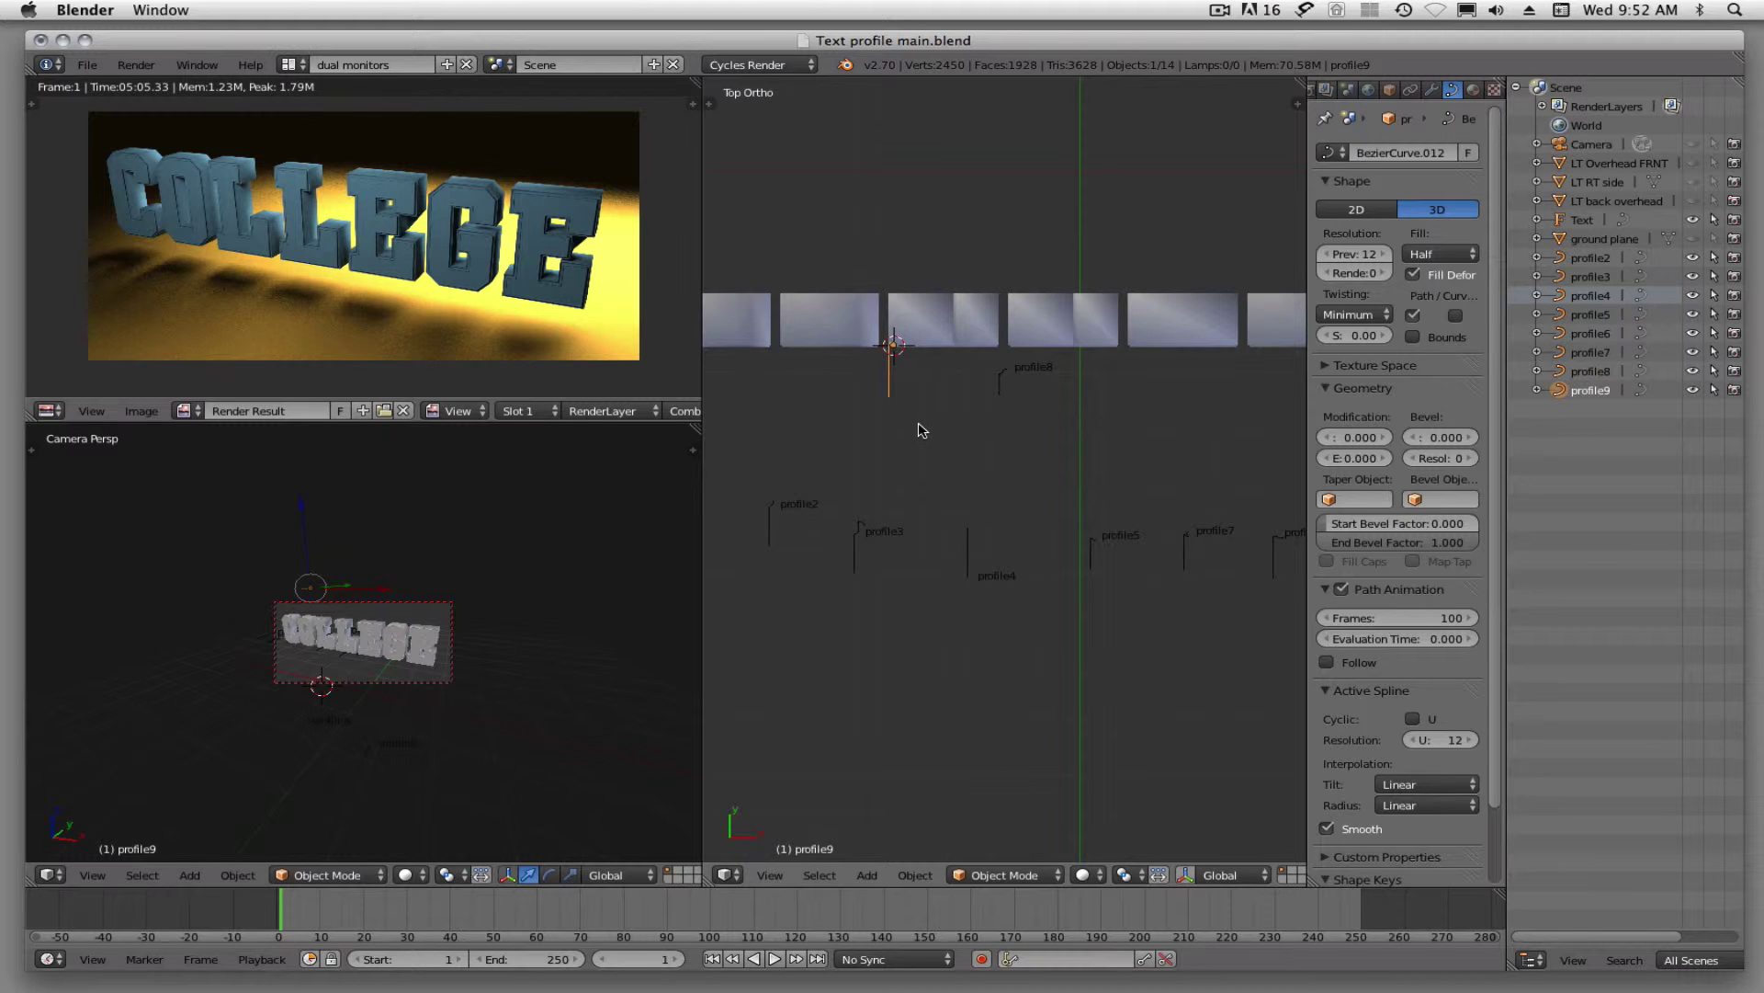
{"action": "right_click", "coordinate": [956, 340]}
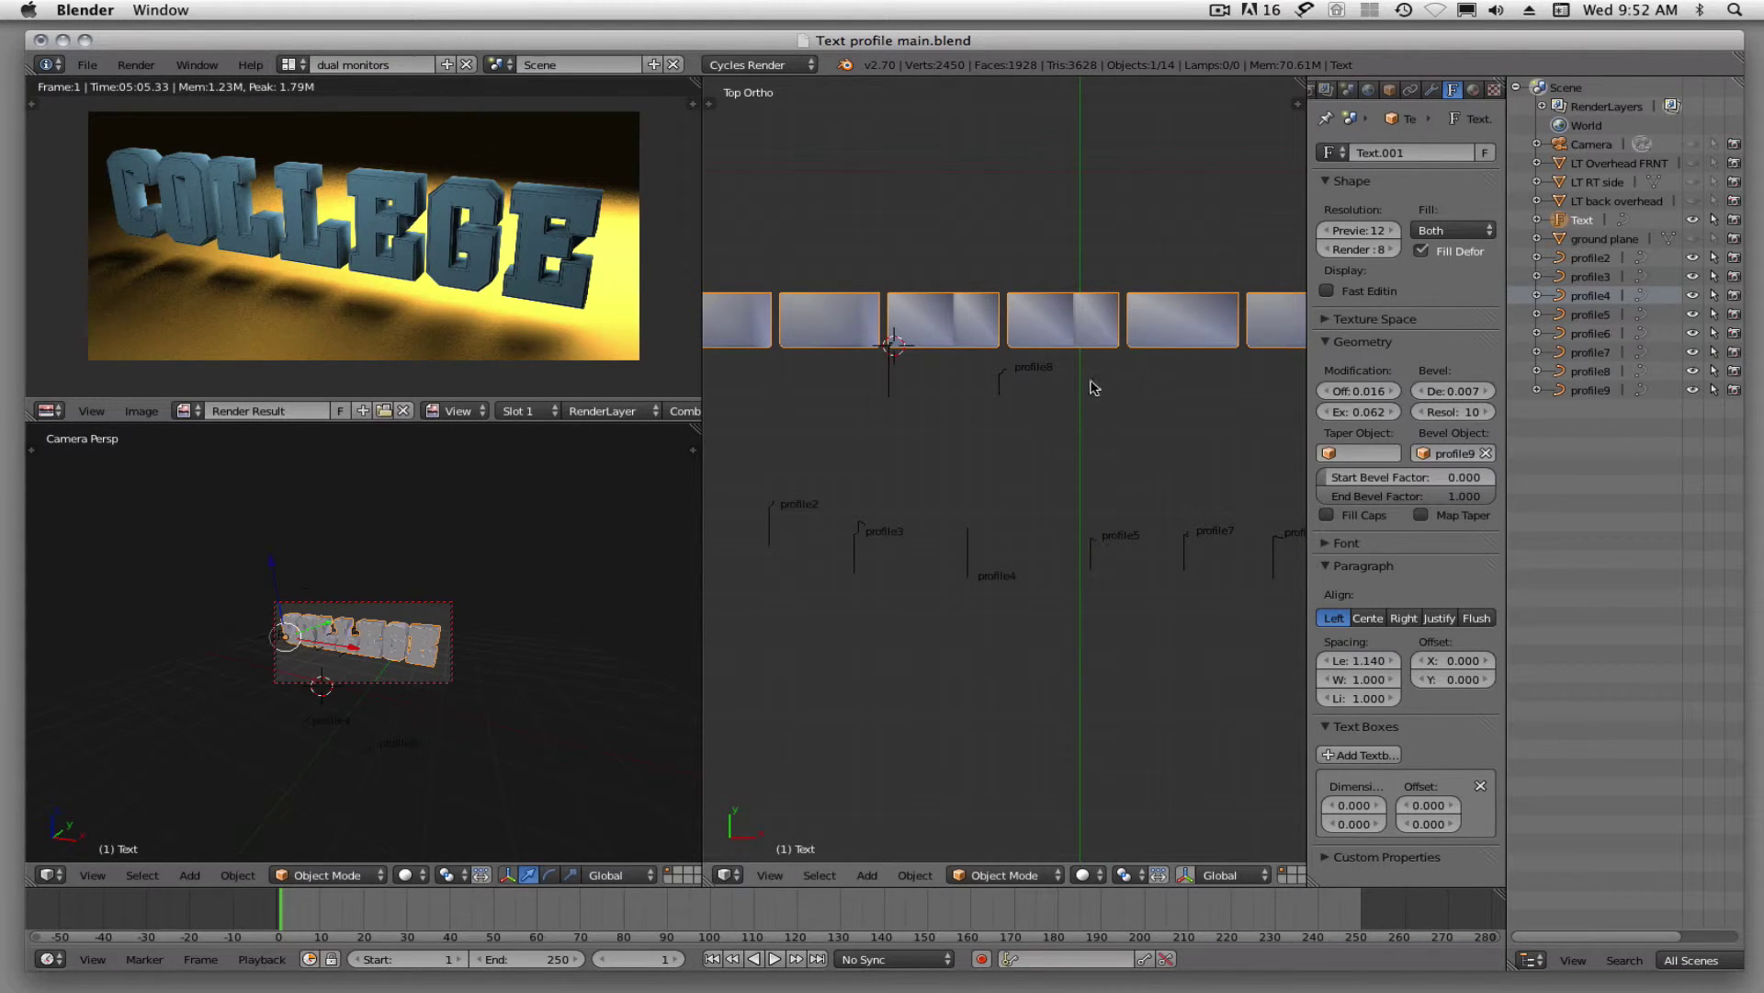
{"action": "left_click", "coordinate": [1081, 469]}
{"action": "key", "text": "F12"}
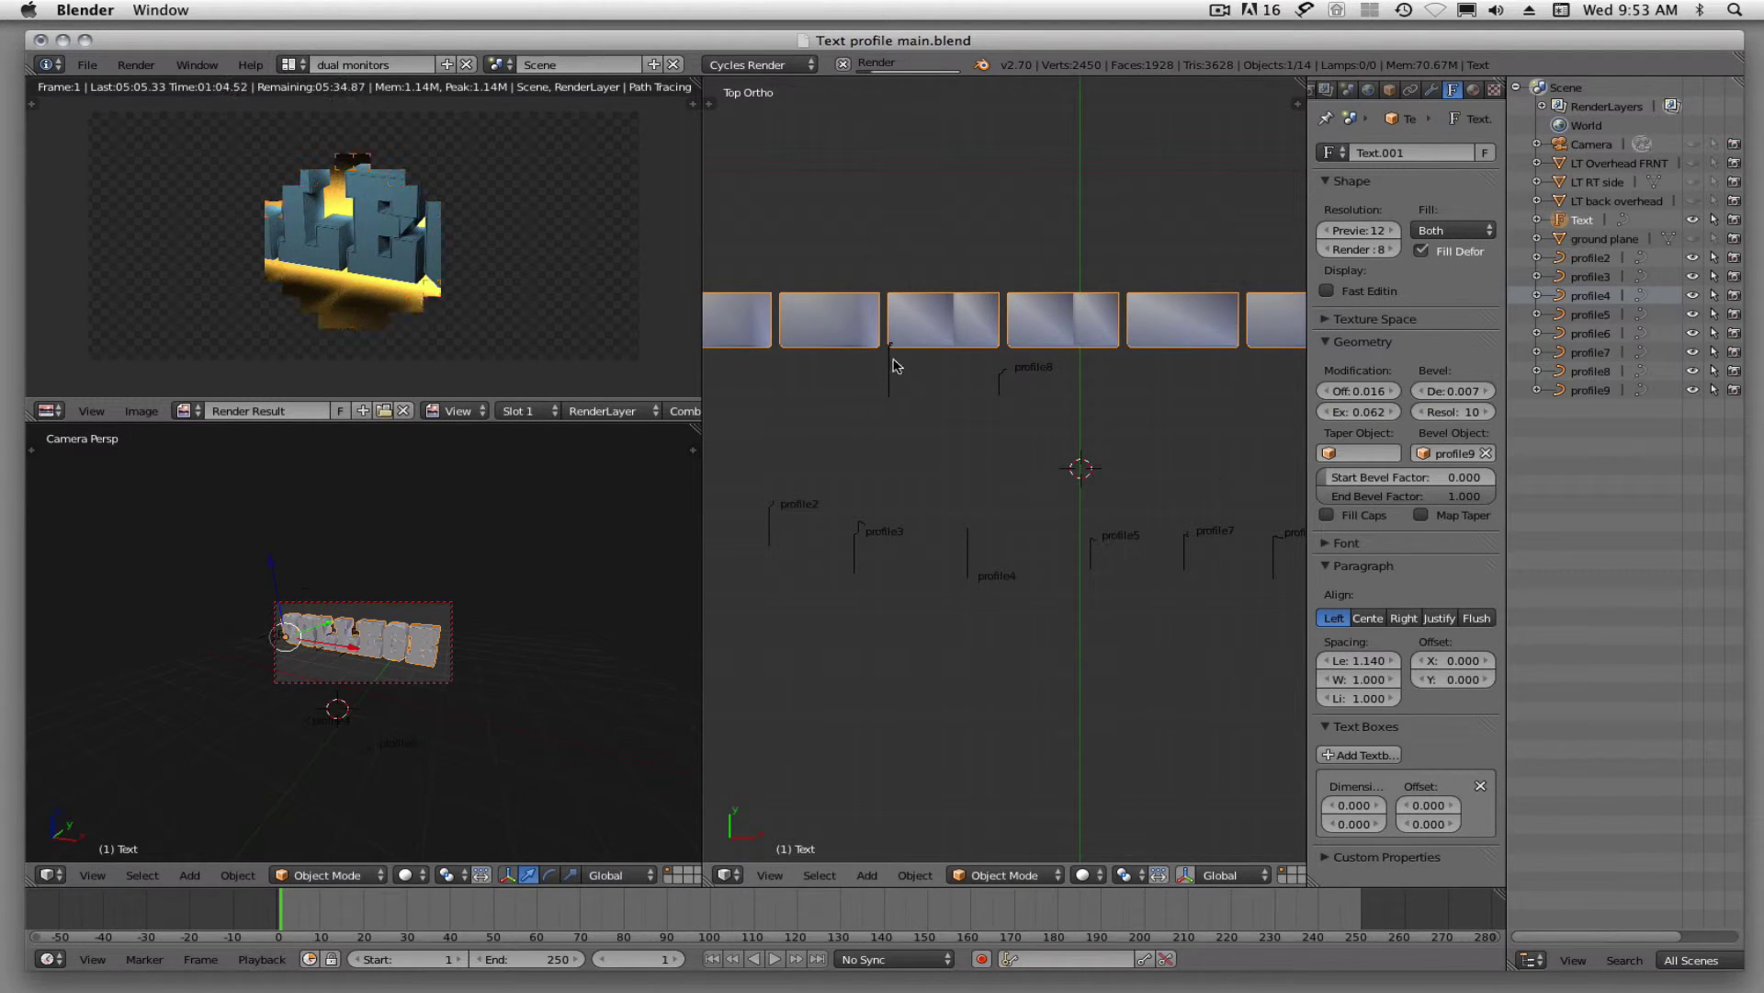
Drag the area dividers to enlarge the render image area.
{"action": "left_click_drag", "start_coordinate": [703, 552], "coordinate": [1165, 551]}
{"action": "left_click_drag", "start_coordinate": [827, 401], "coordinate": [827, 670]}
{"action": "scroll", "coordinate": [777, 448], "scroll_direction": "up", "scroll_amount": 2}
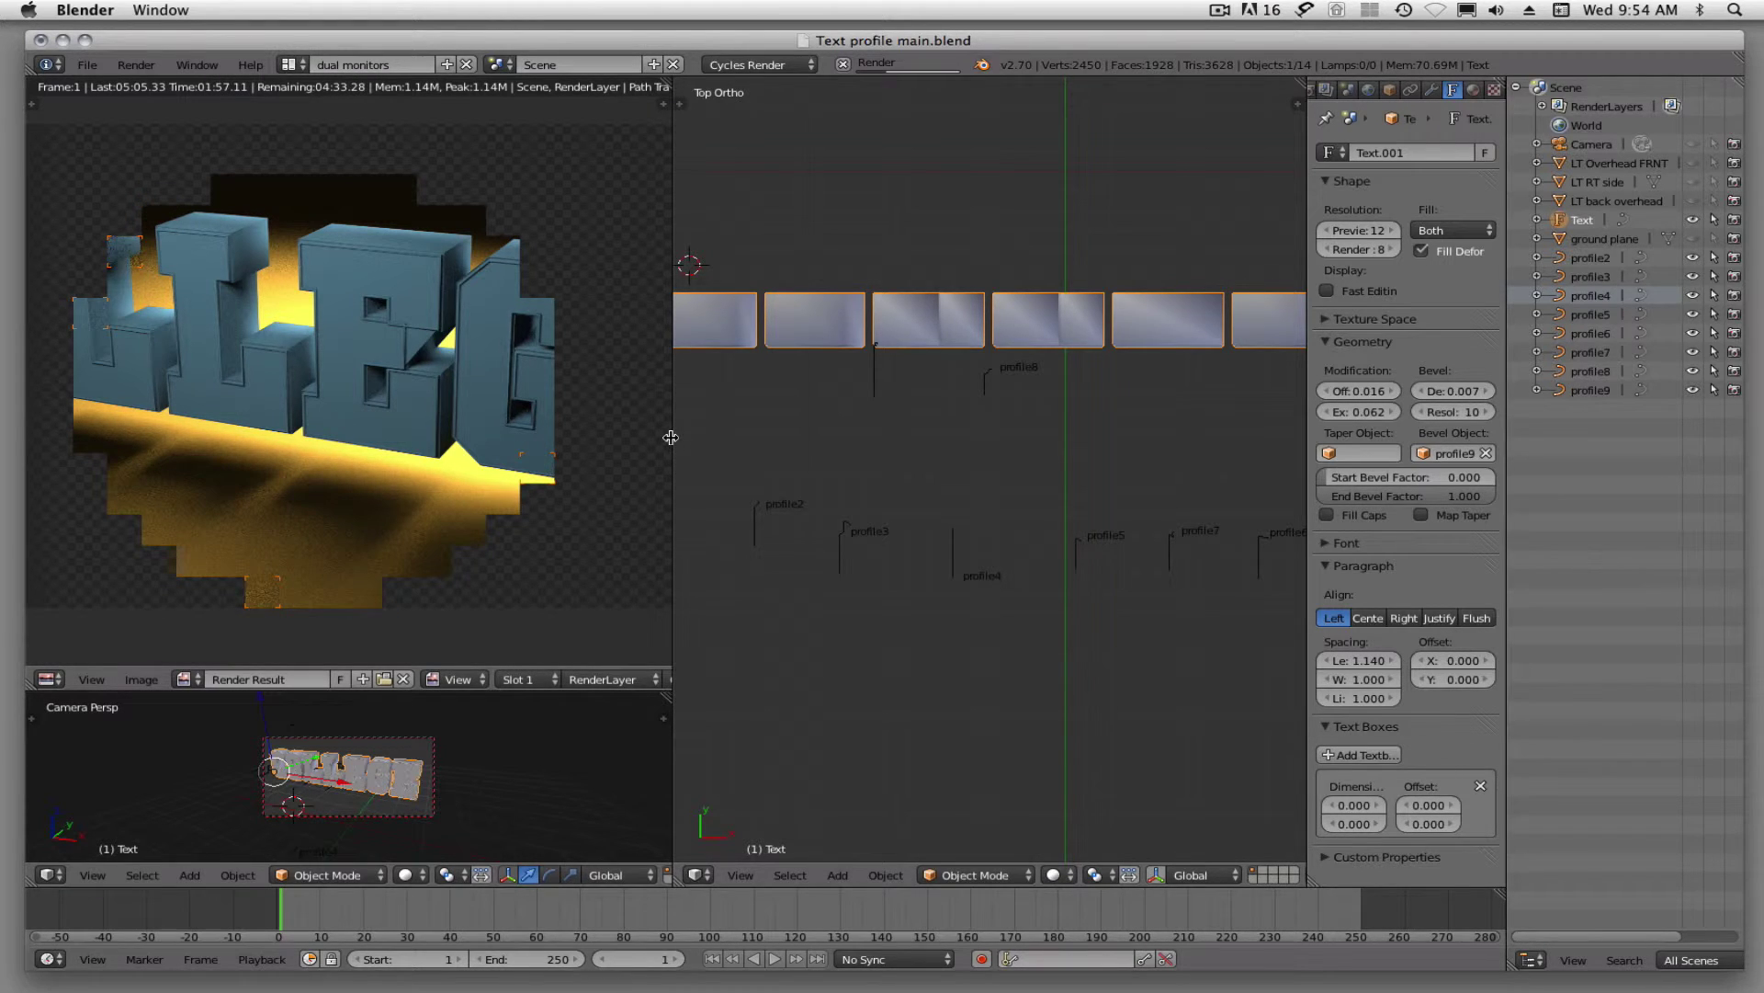
{"action": "left_click_drag", "start_coordinate": [671, 437], "coordinate": [429, 437]}
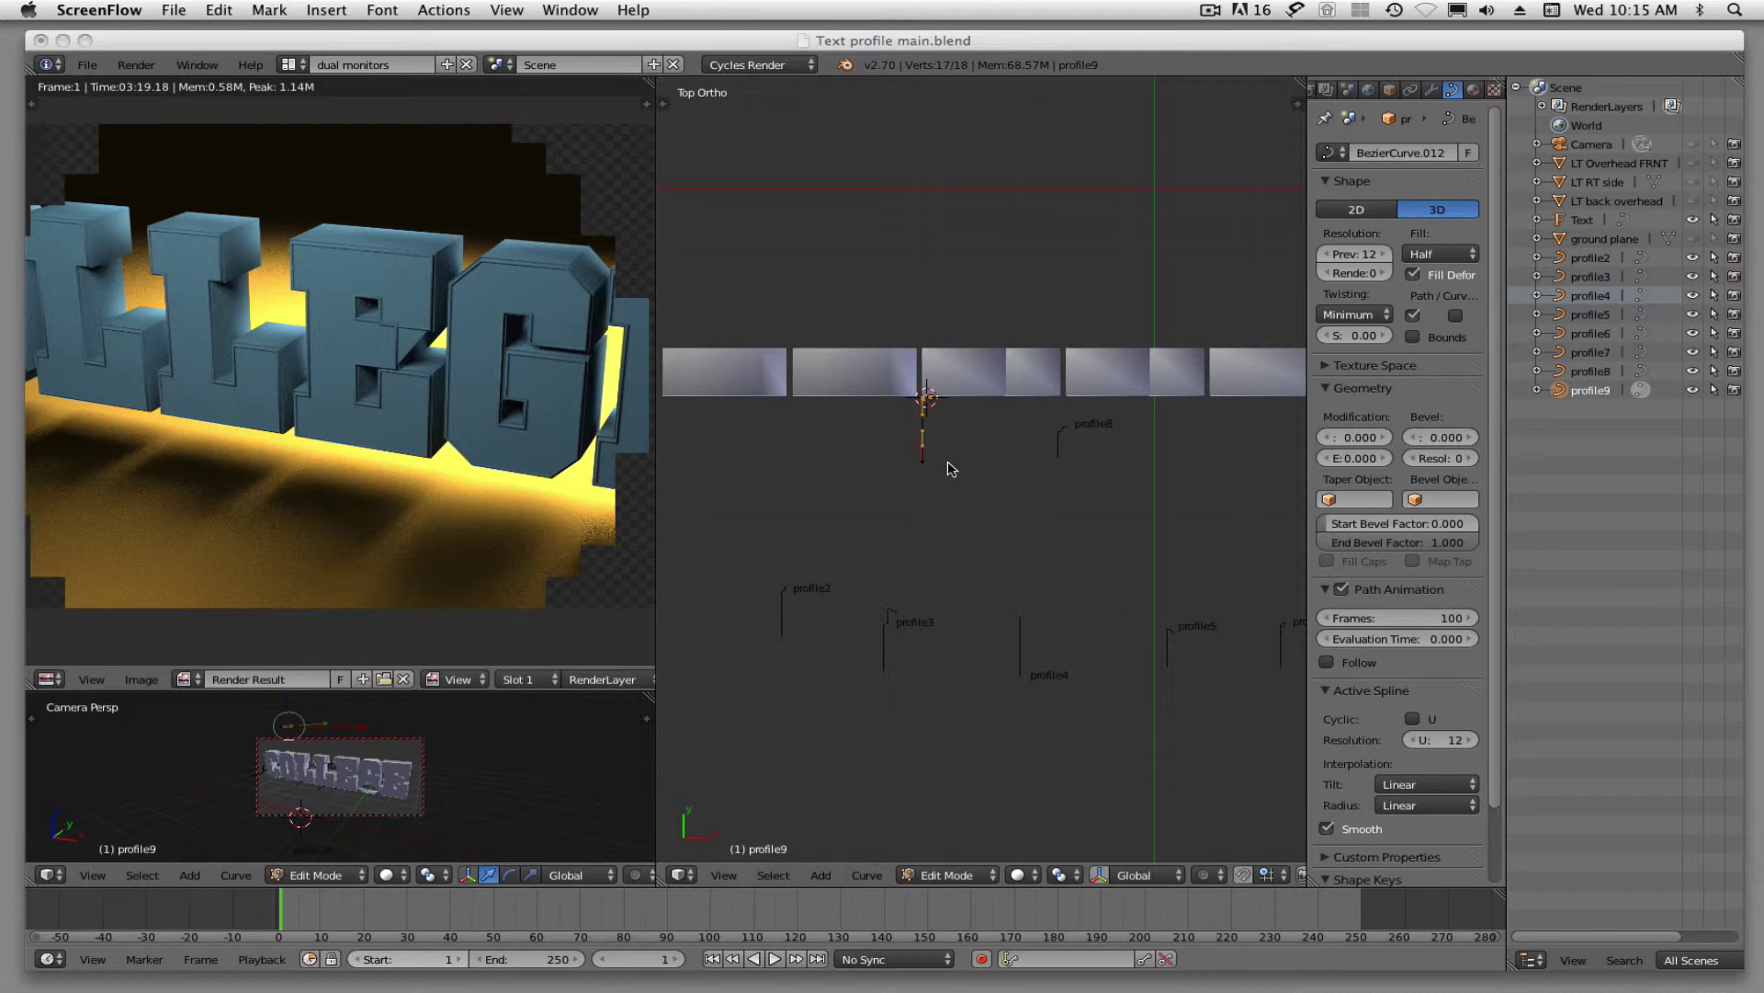
Move the profile9 curve's points 7 units along X.
{"action": "left_click", "coordinate": [948, 463]}
{"action": "scroll", "coordinate": [948, 463], "scroll_direction": "up", "scroll_amount": 6}
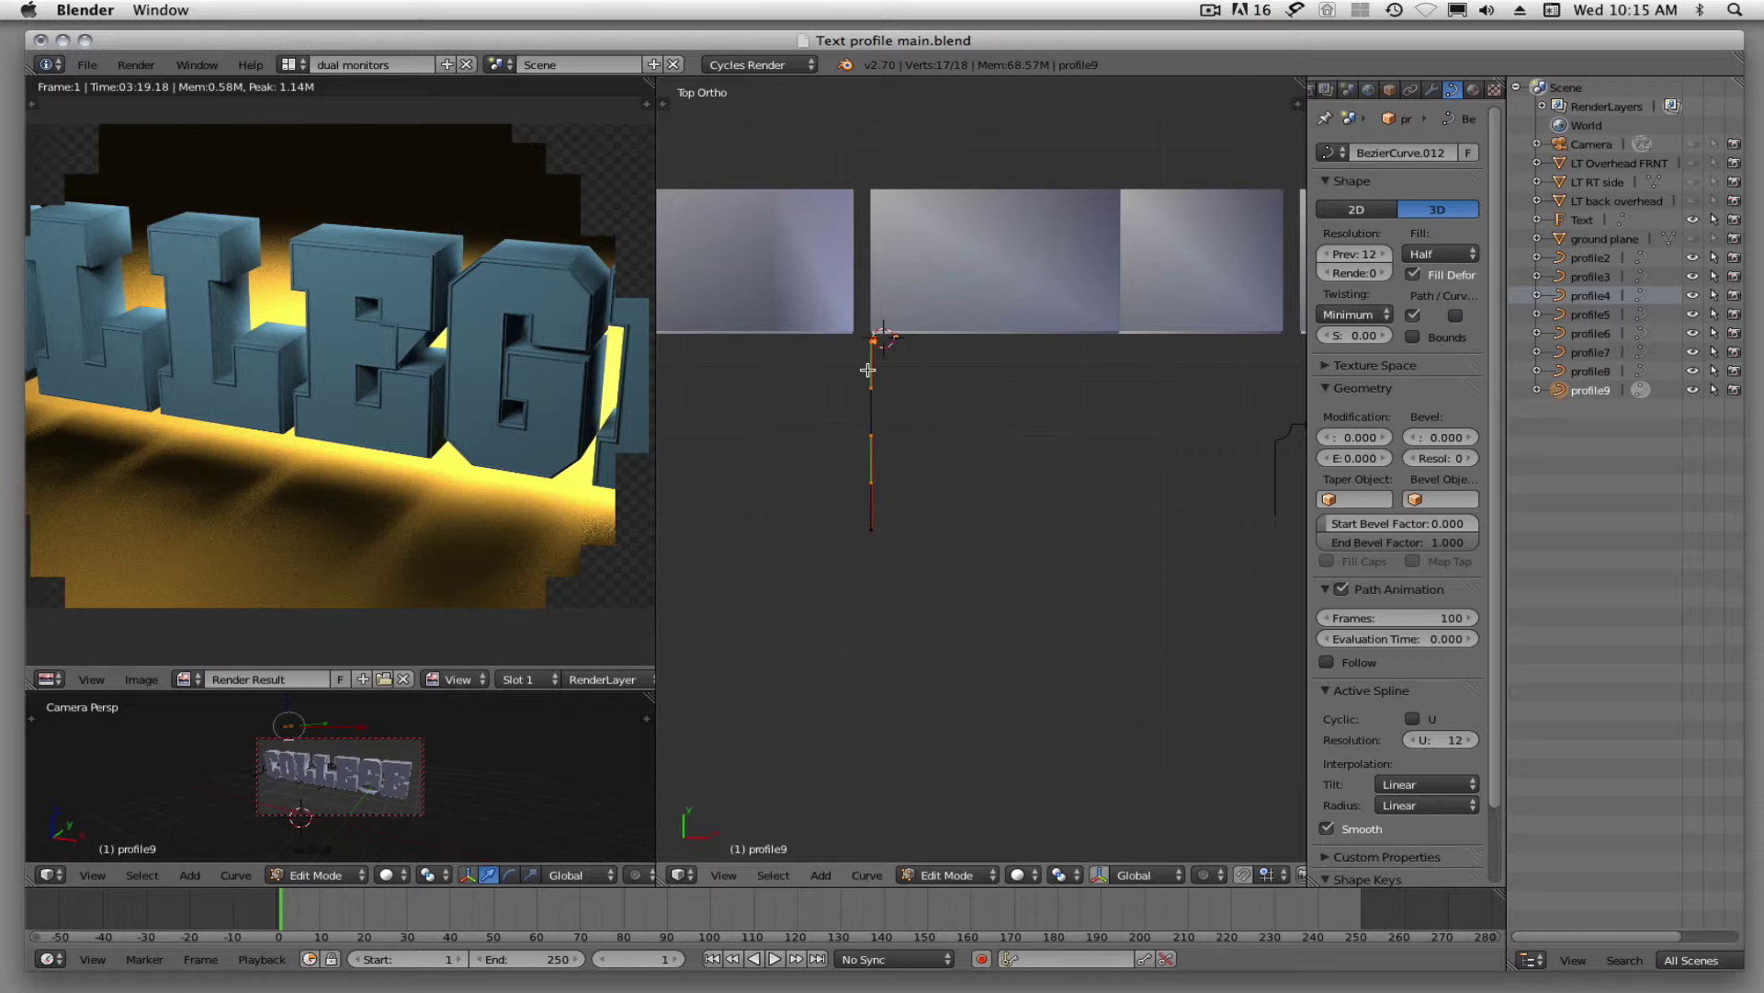
{"action": "key", "text": "KP_5"}
{"action": "key", "text": "g"}
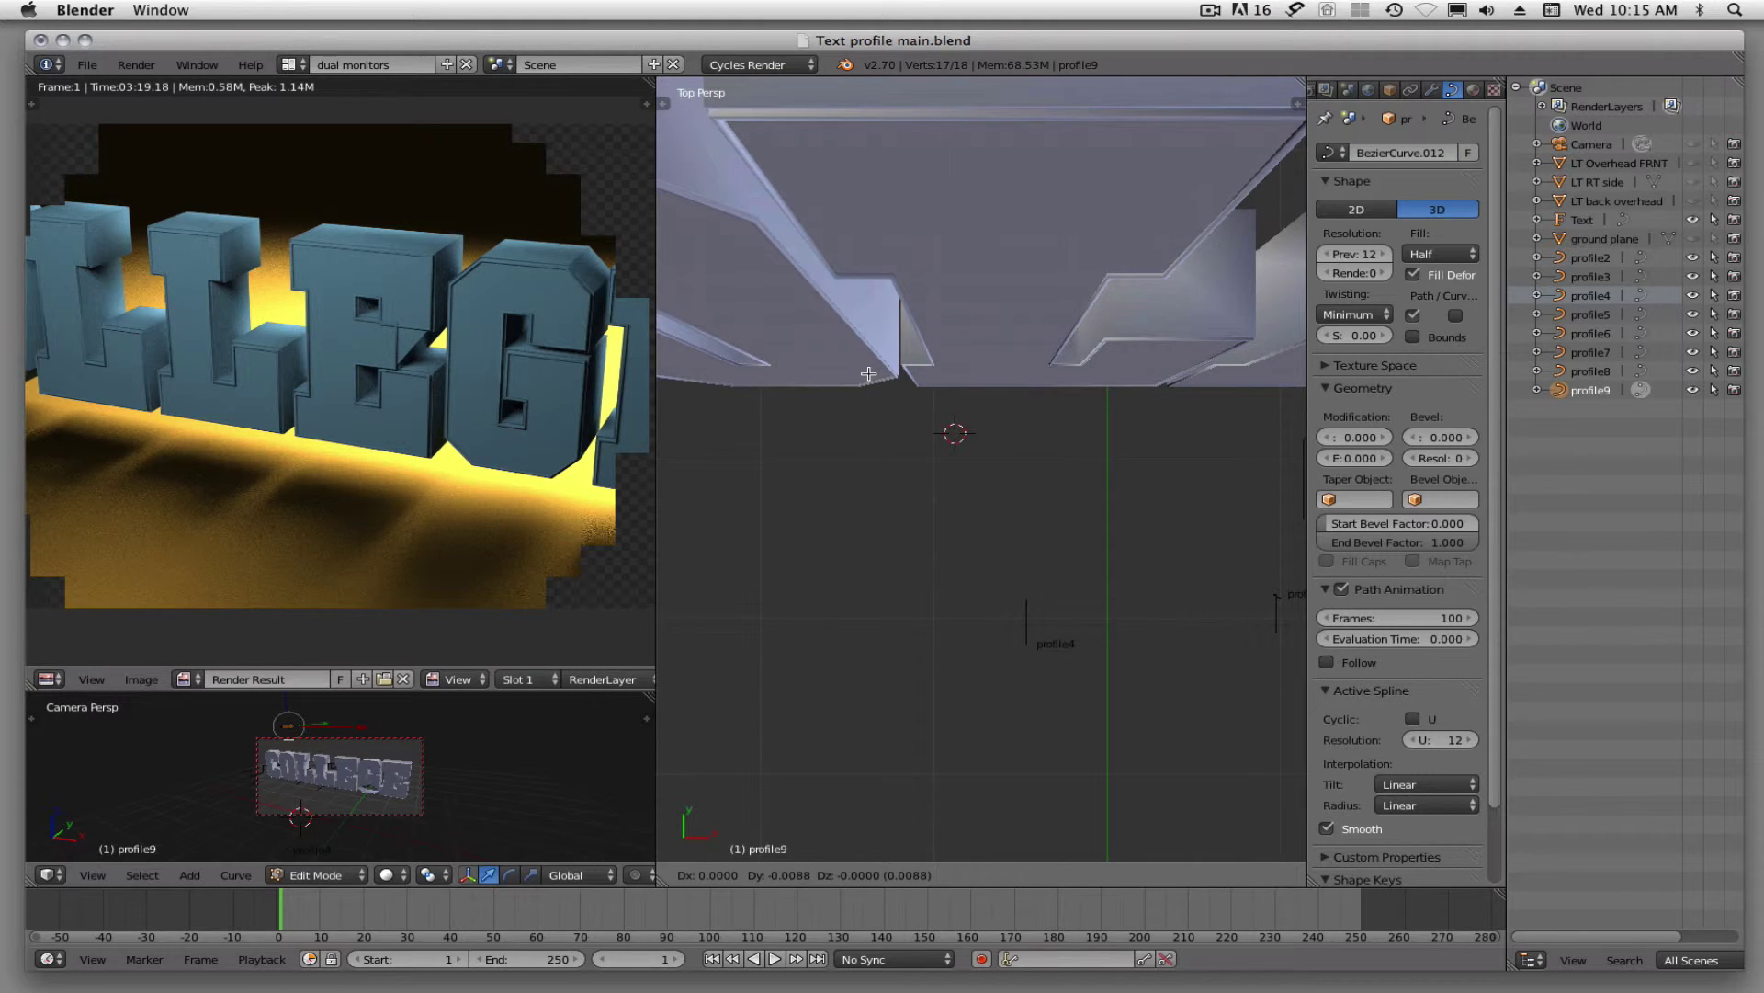
{"action": "key", "text": "7"}
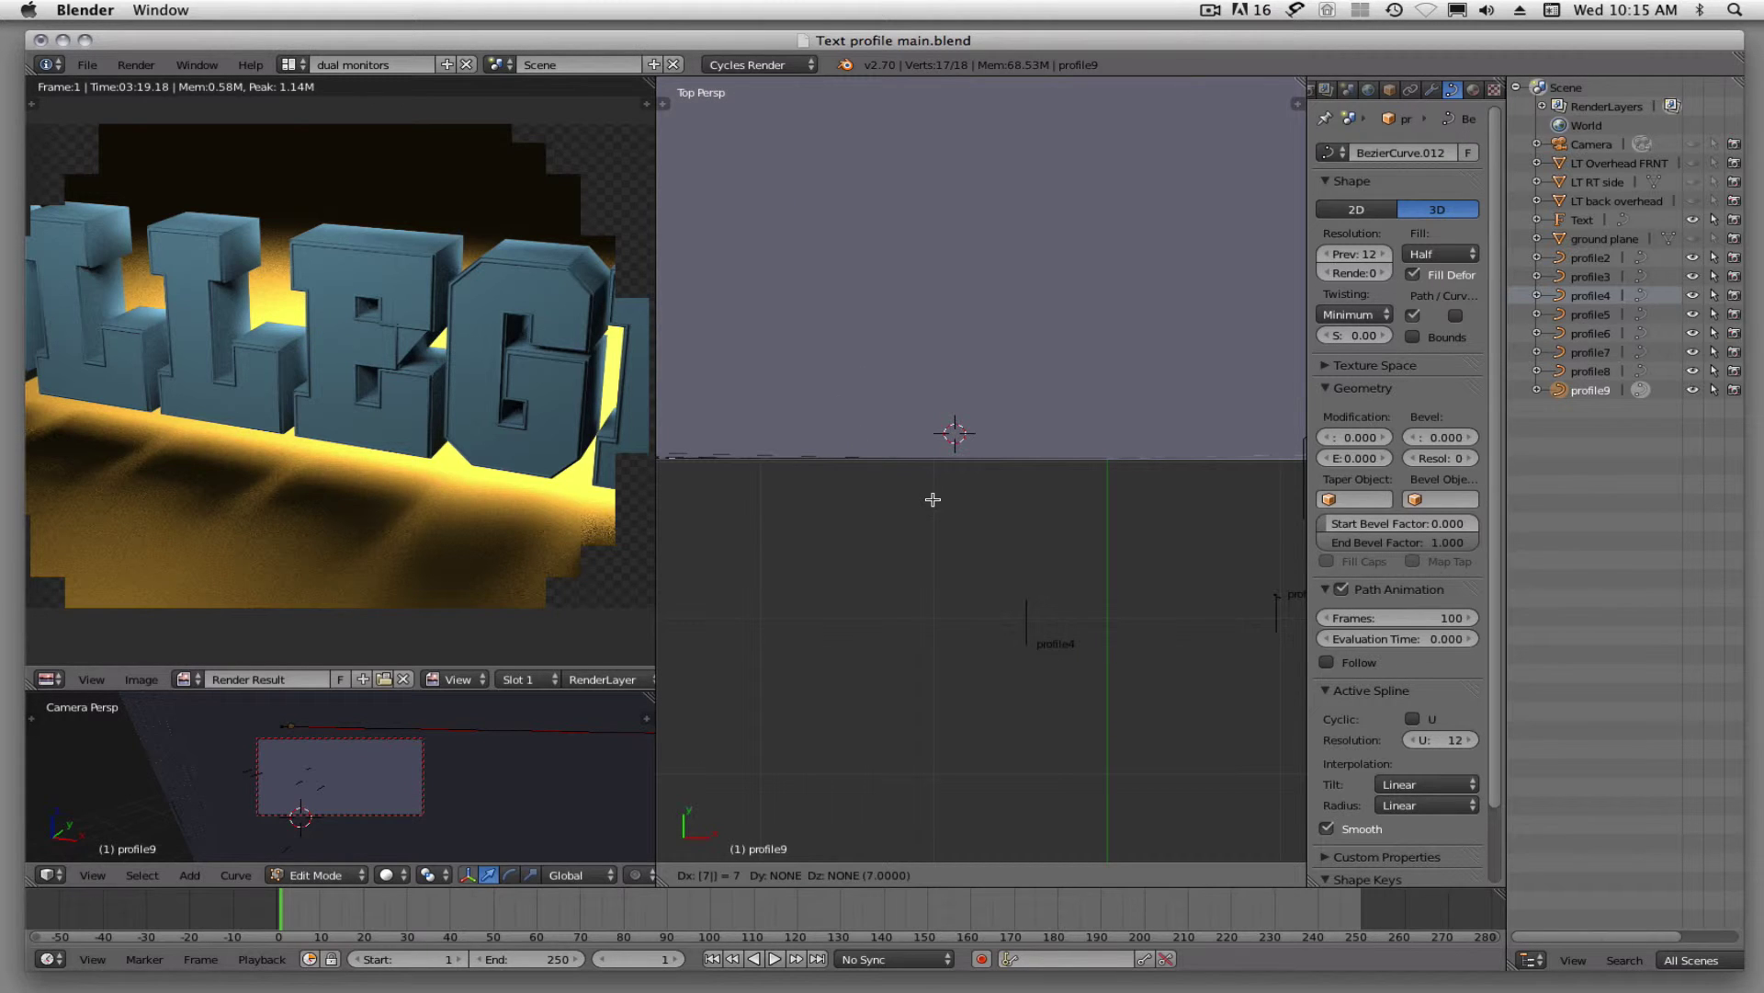
{"action": "key", "text": "Return"}
In orthographic view, nudge one curve point slightly, then orbit to a perspective angle.
{"action": "scroll", "coordinate": [925, 496], "scroll_direction": "down", "scroll_amount": 3}
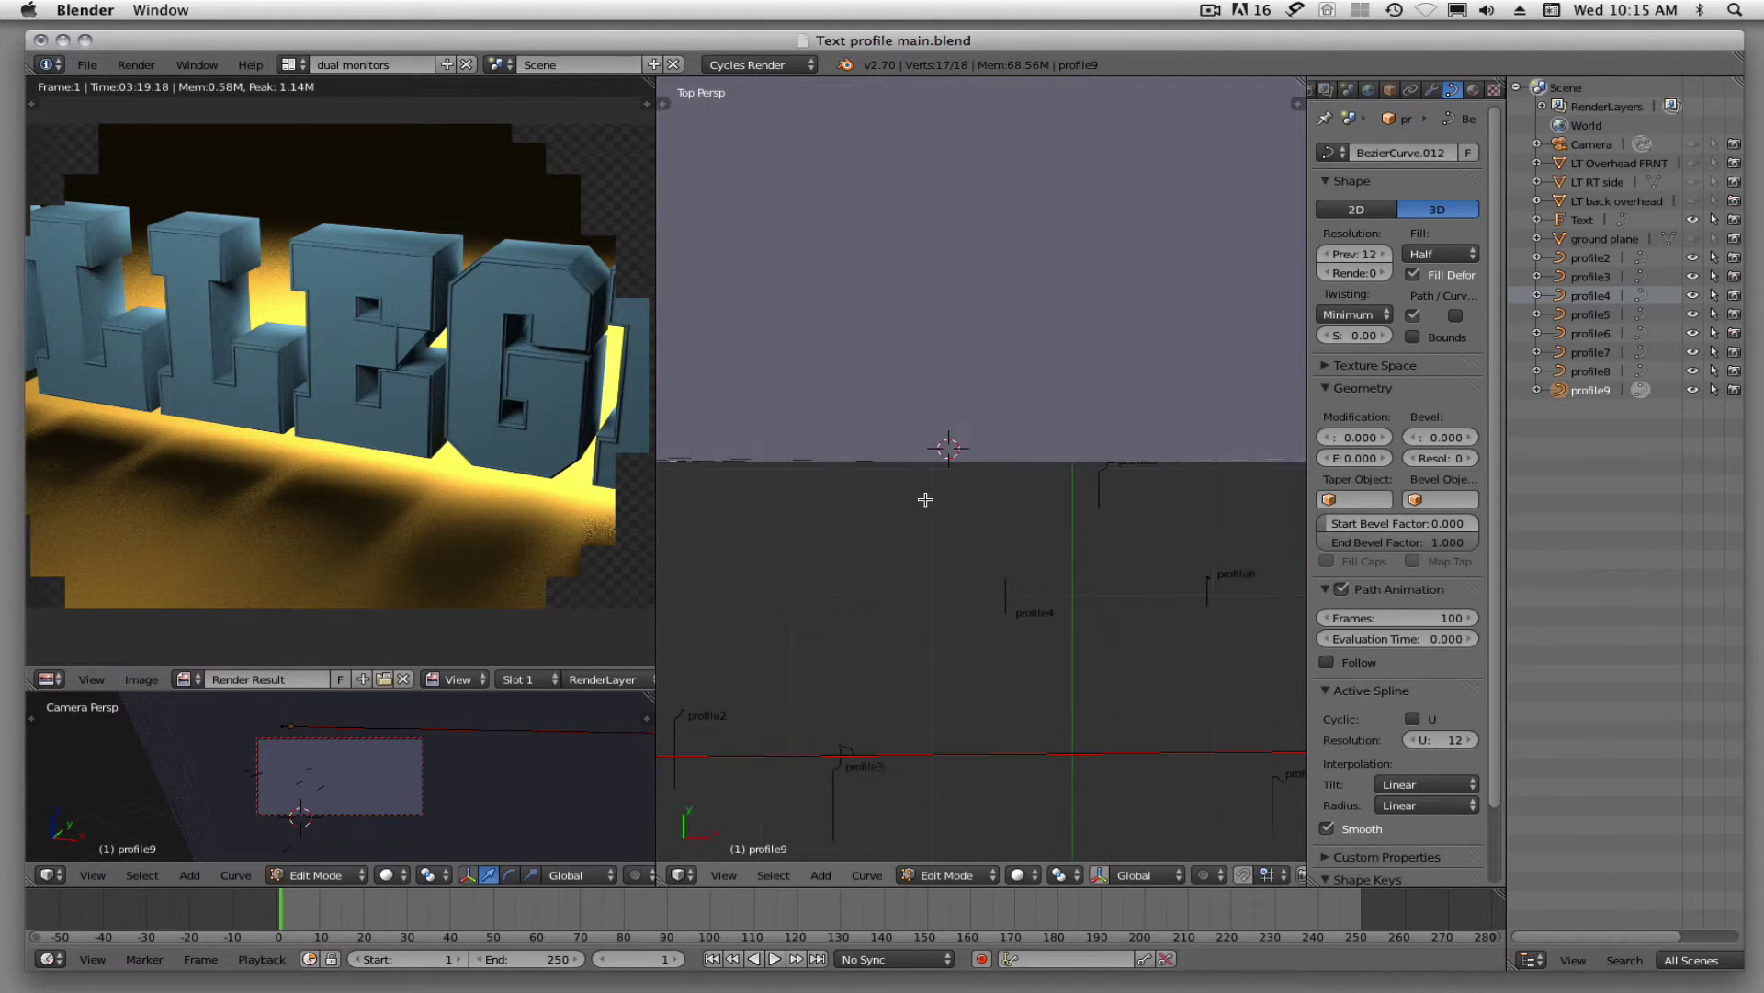
{"action": "scroll", "coordinate": [925, 499], "scroll_direction": "down", "scroll_amount": 4}
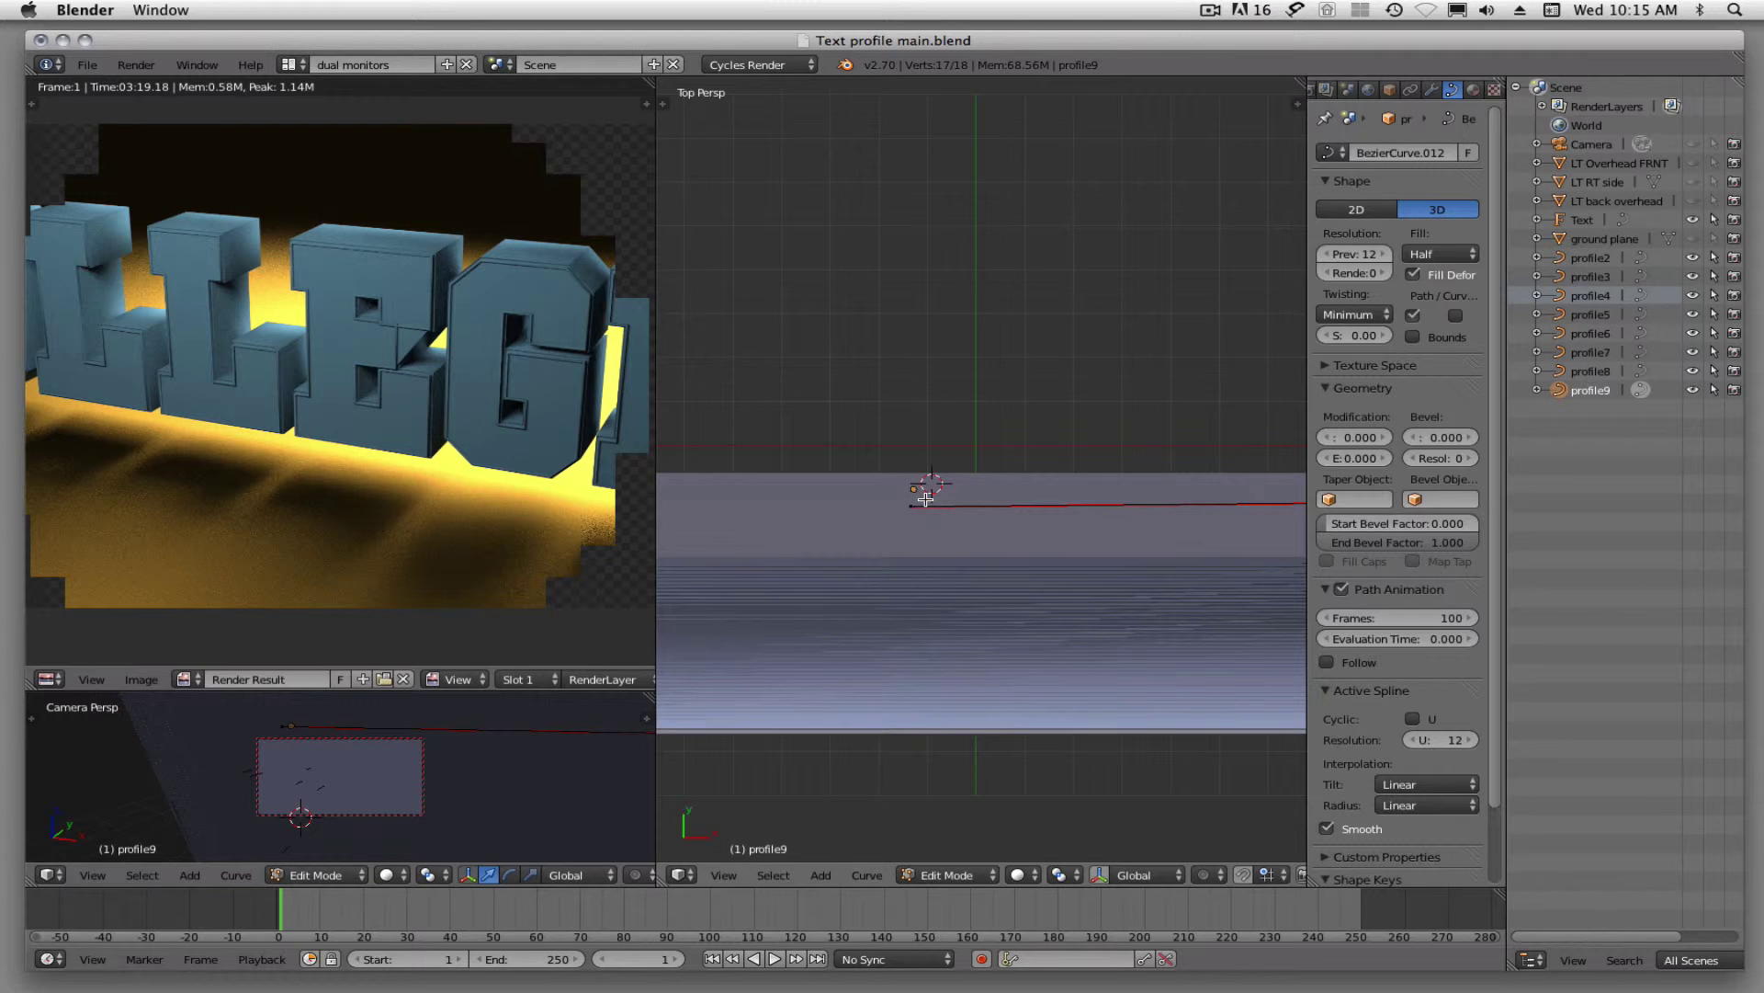
{"action": "scroll", "coordinate": [925, 497], "scroll_direction": "down", "scroll_amount": 4}
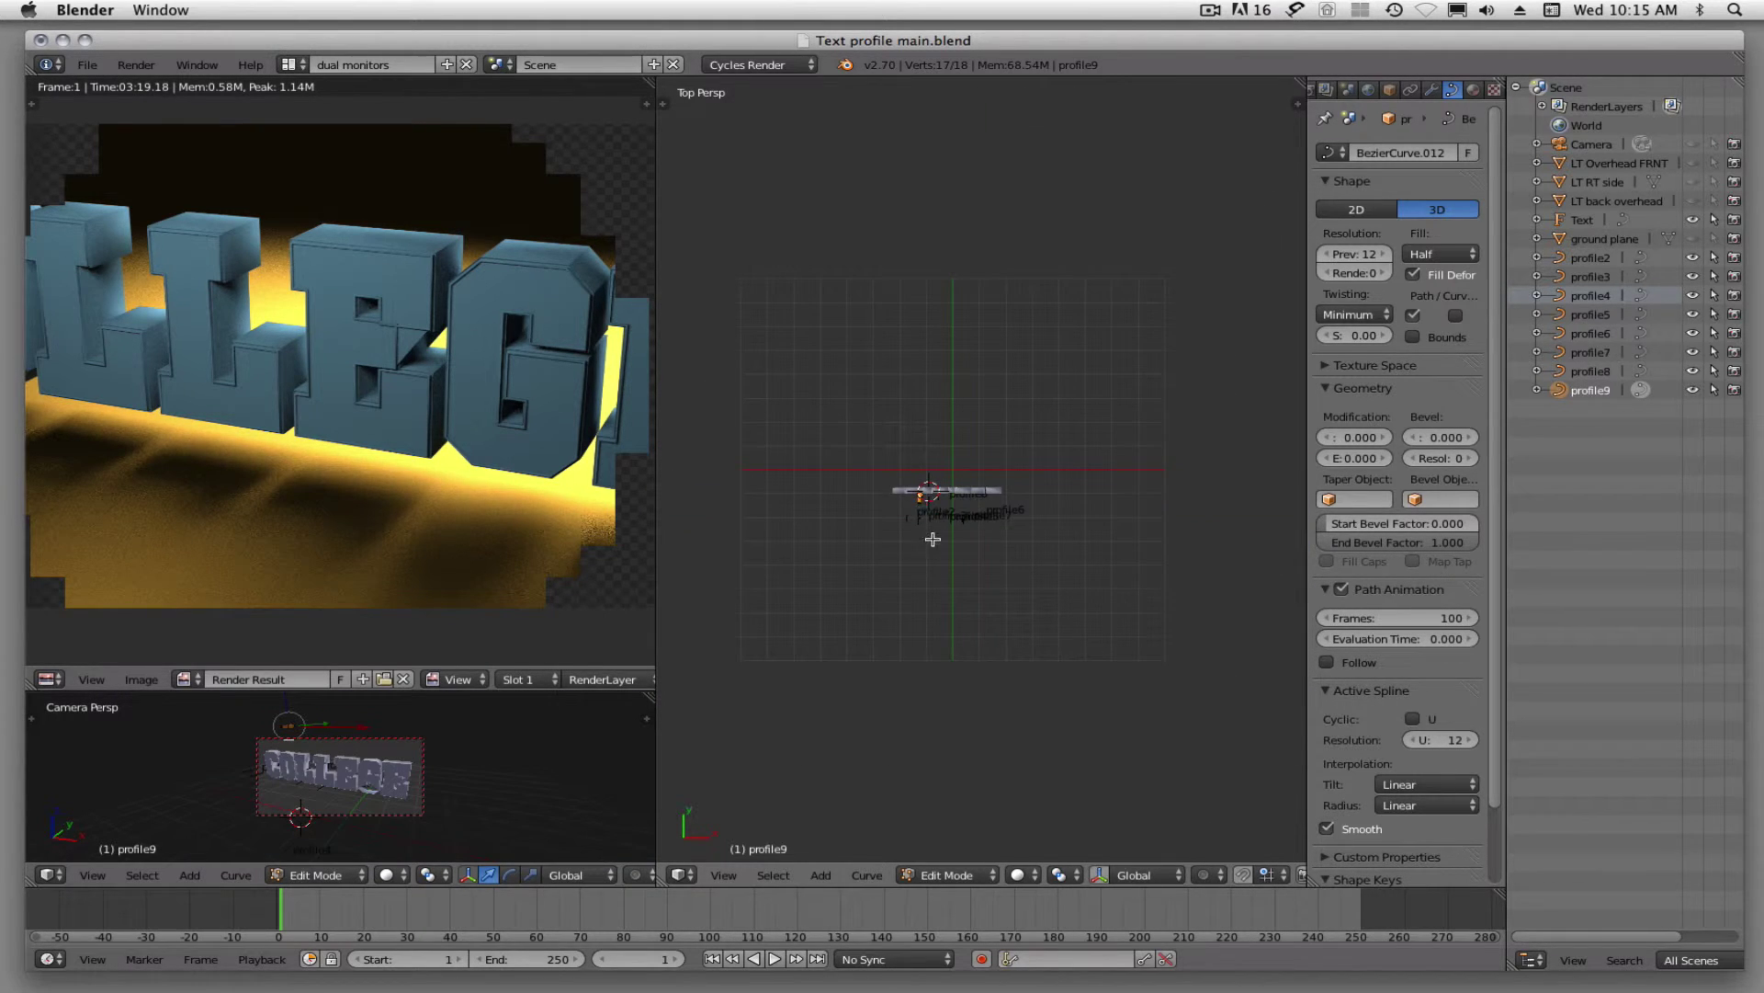
{"action": "scroll", "coordinate": [933, 538], "scroll_direction": "up", "scroll_amount": 8}
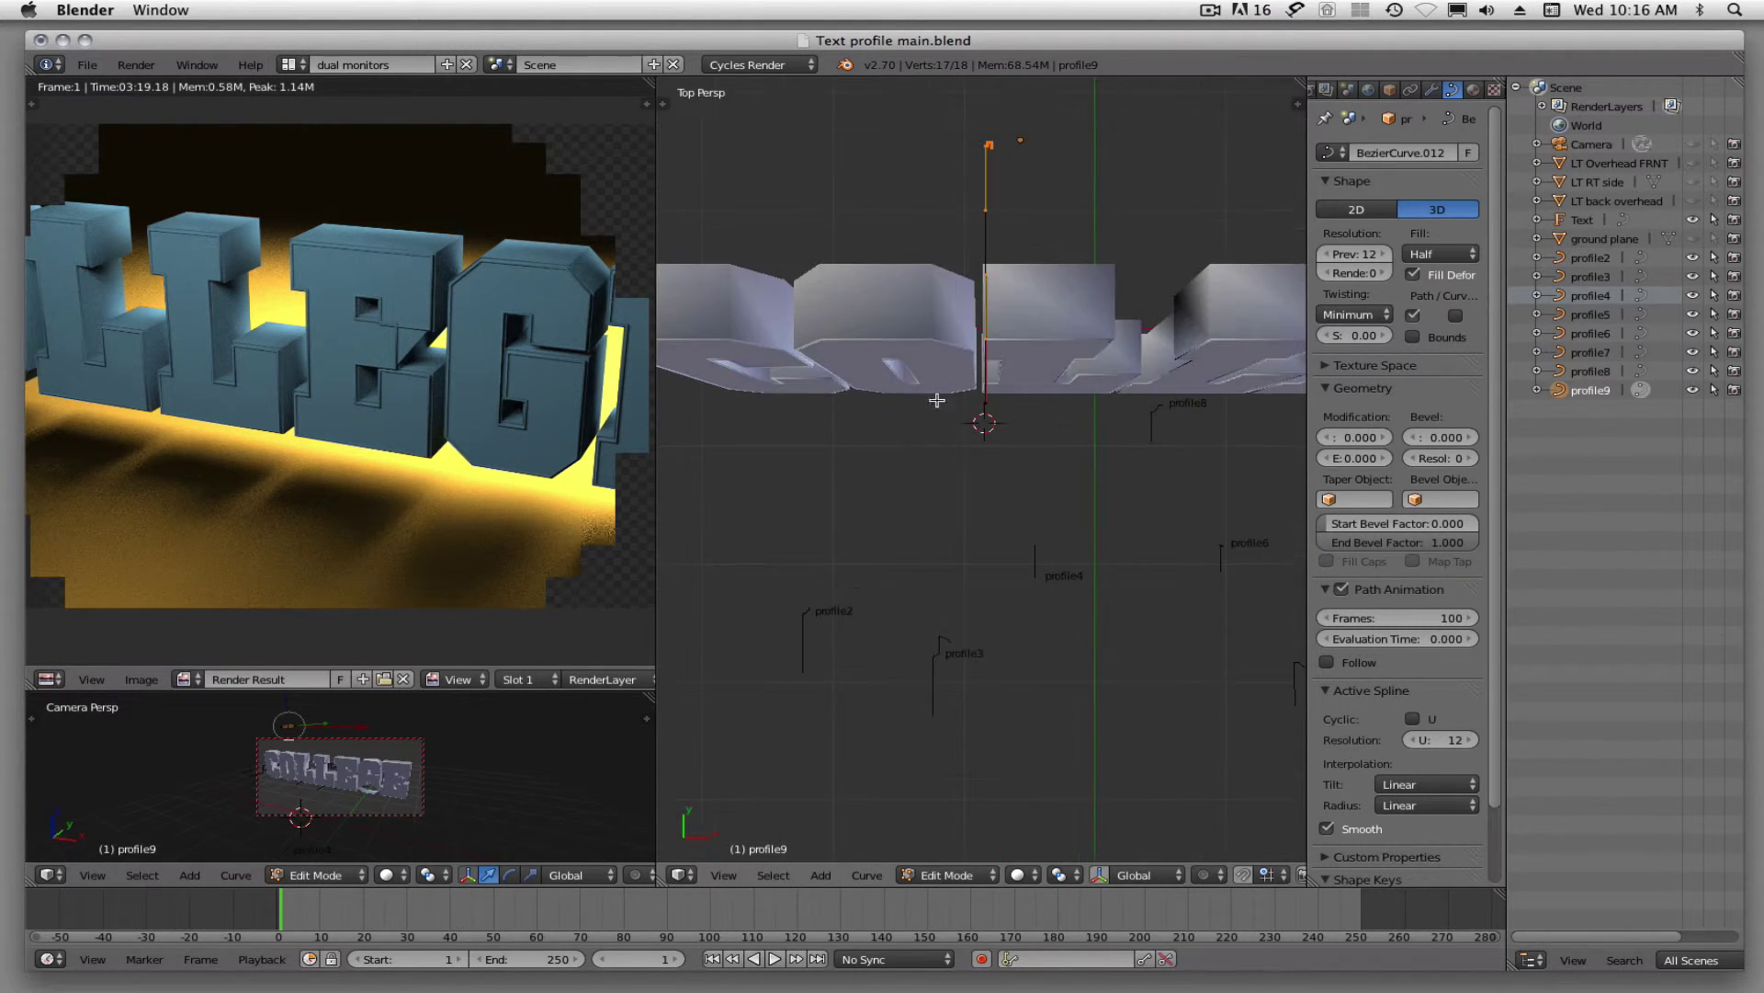
{"action": "scroll", "coordinate": [937, 399], "scroll_direction": "down", "scroll_amount": 3}
{"action": "key", "text": "KP_5"}
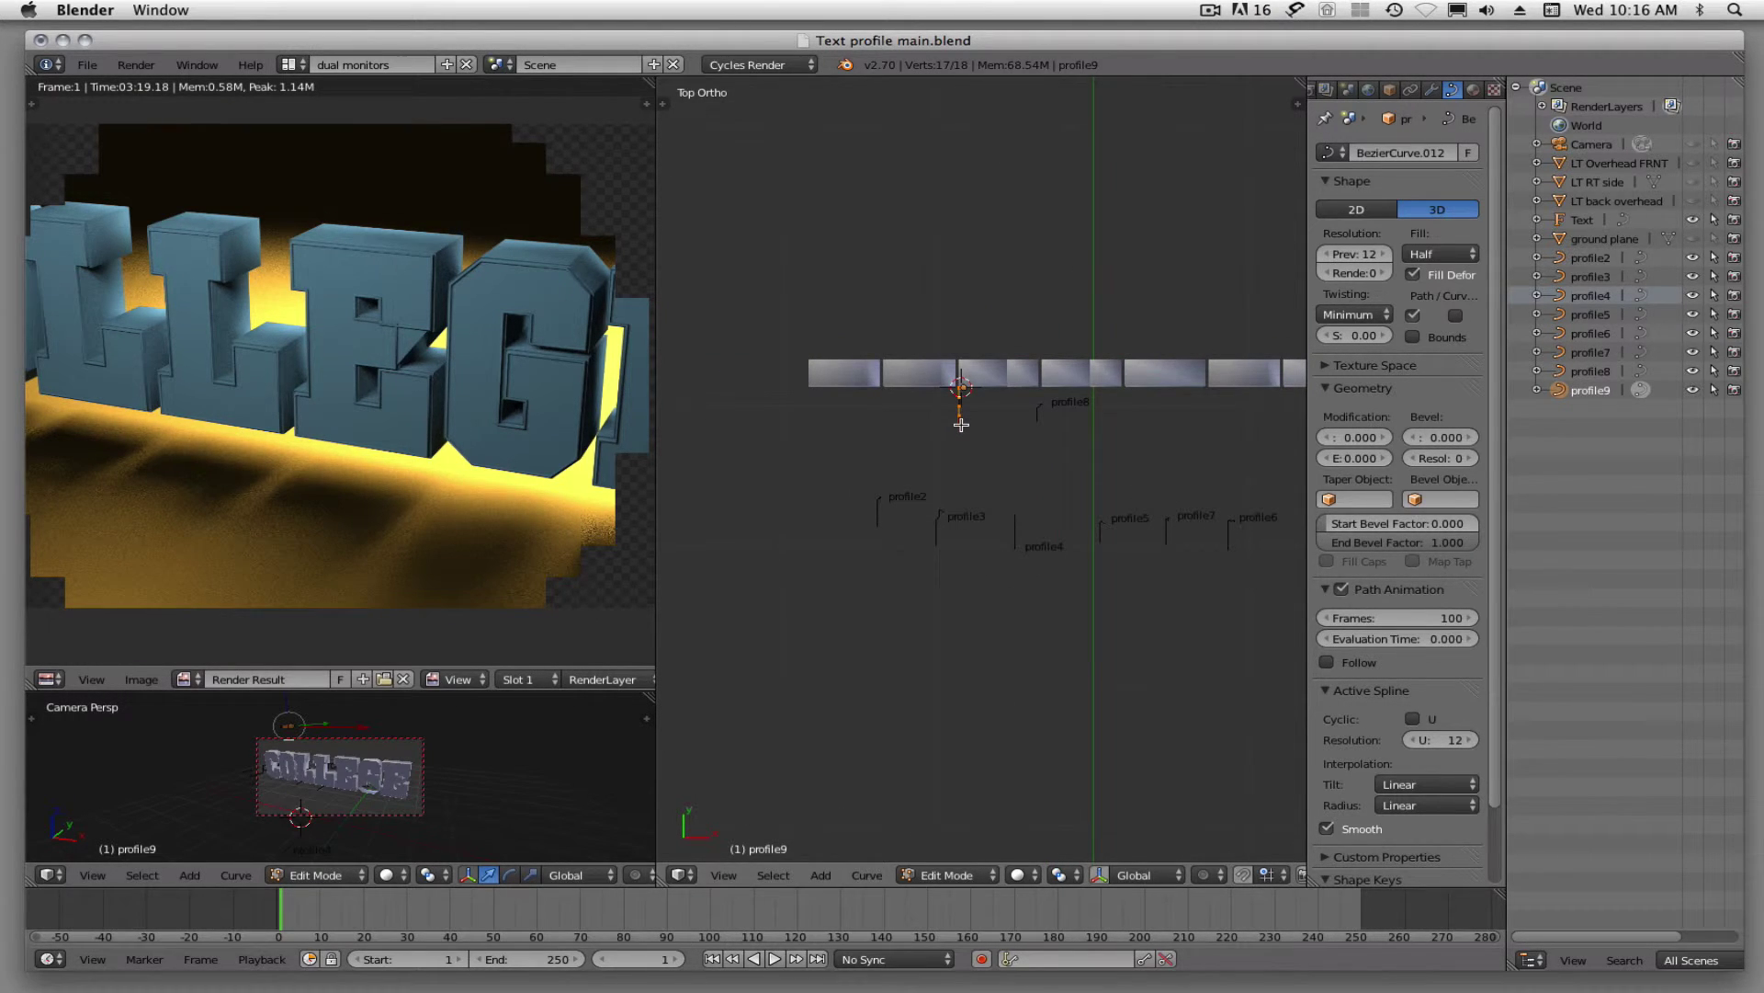
{"action": "key", "text": "g"}
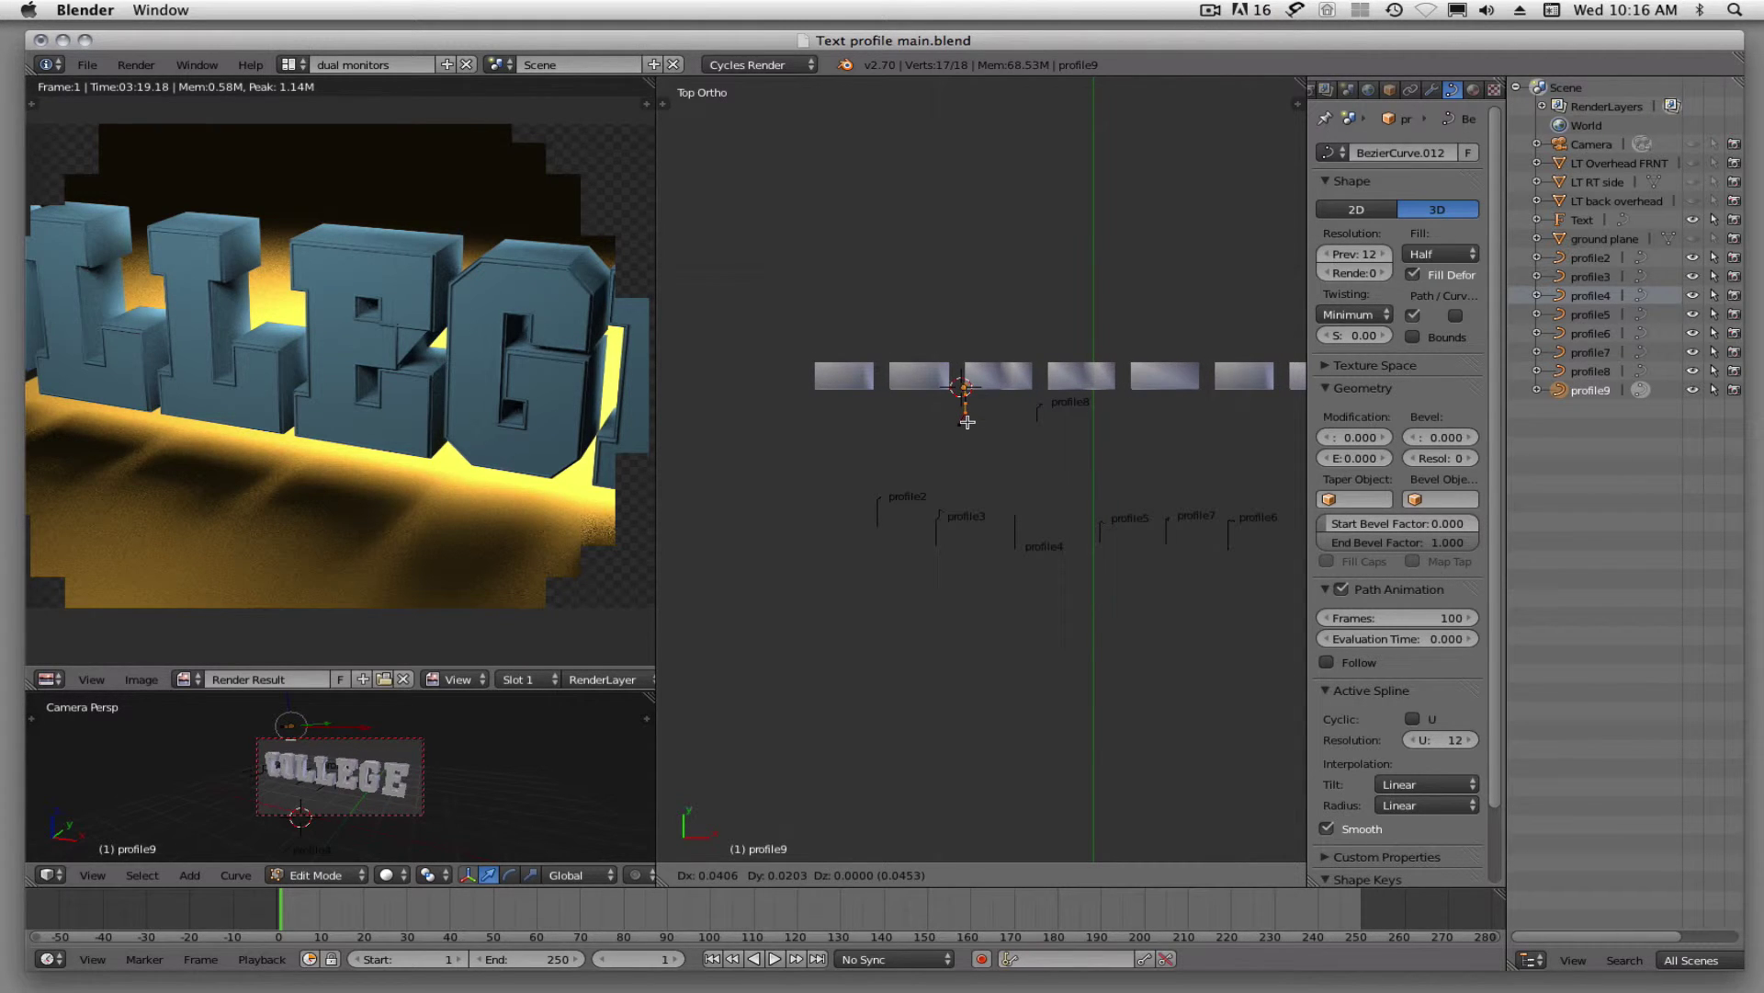
{"action": "left_click", "coordinate": [967, 422]}
{"action": "middle_click_drag", "start_coordinate": [1095, 461], "coordinate": [1000, 454]}
{"action": "scroll", "coordinate": [1001, 454], "scroll_direction": "up", "scroll_amount": 5}
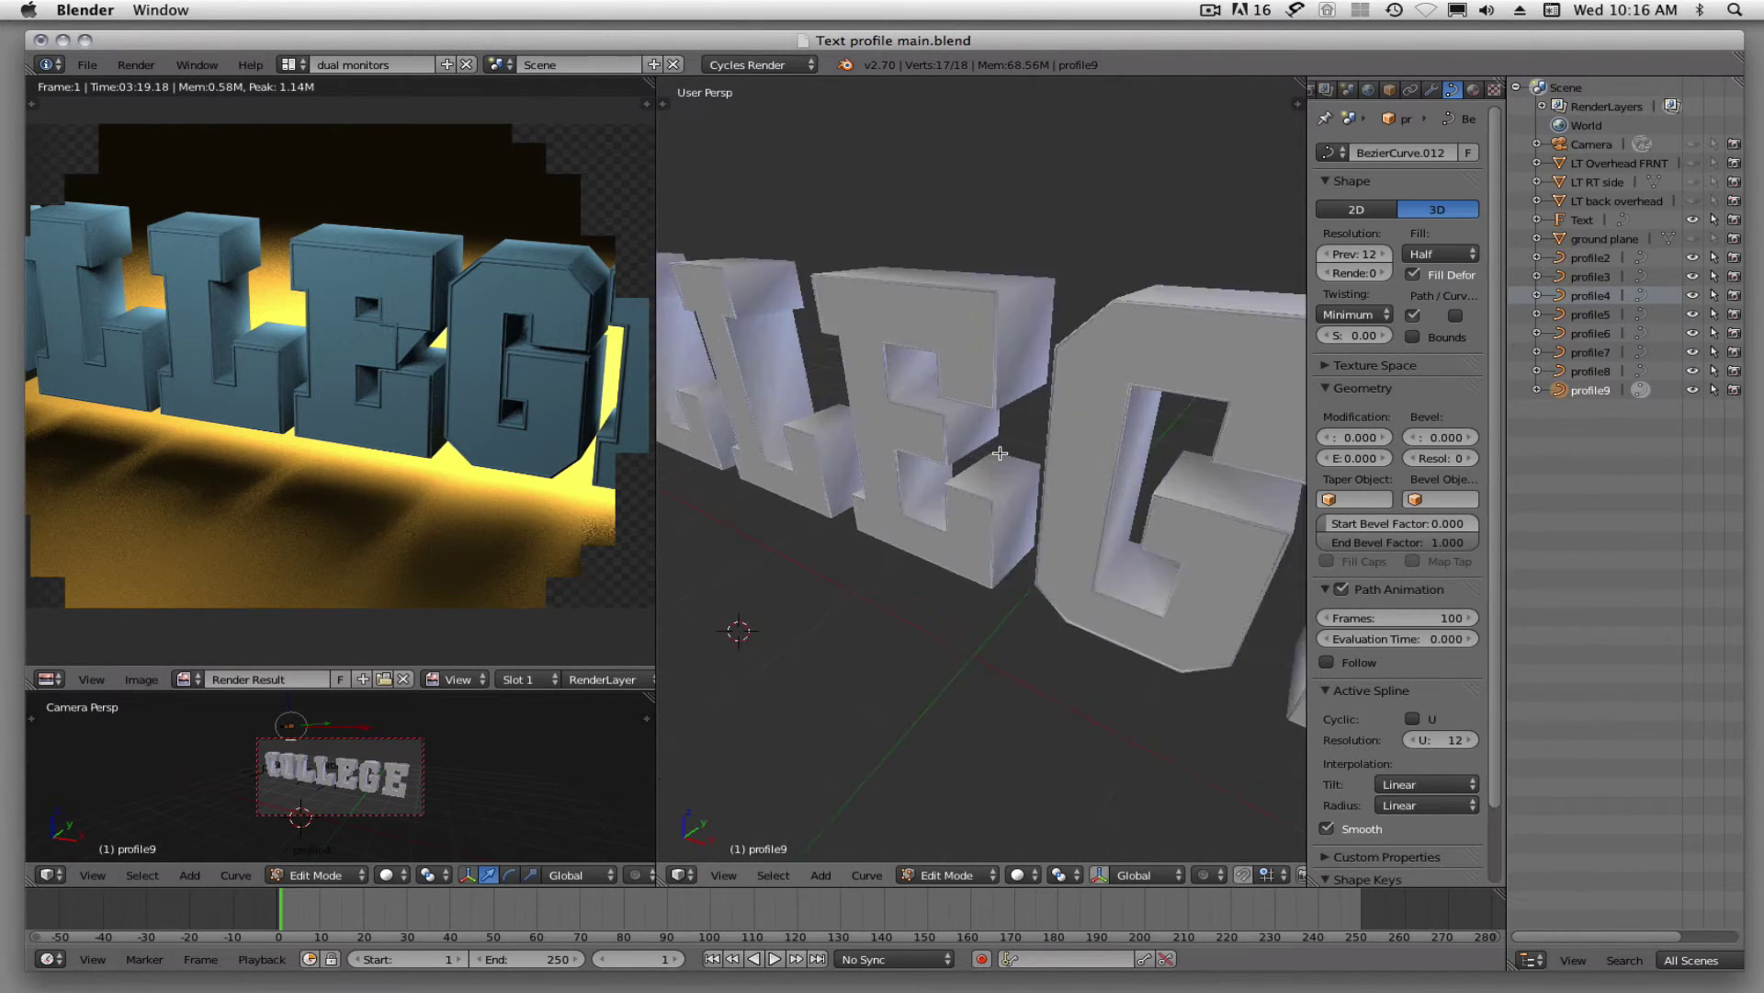
{"action": "scroll", "coordinate": [965, 426], "scroll_direction": "down", "scroll_amount": 6}
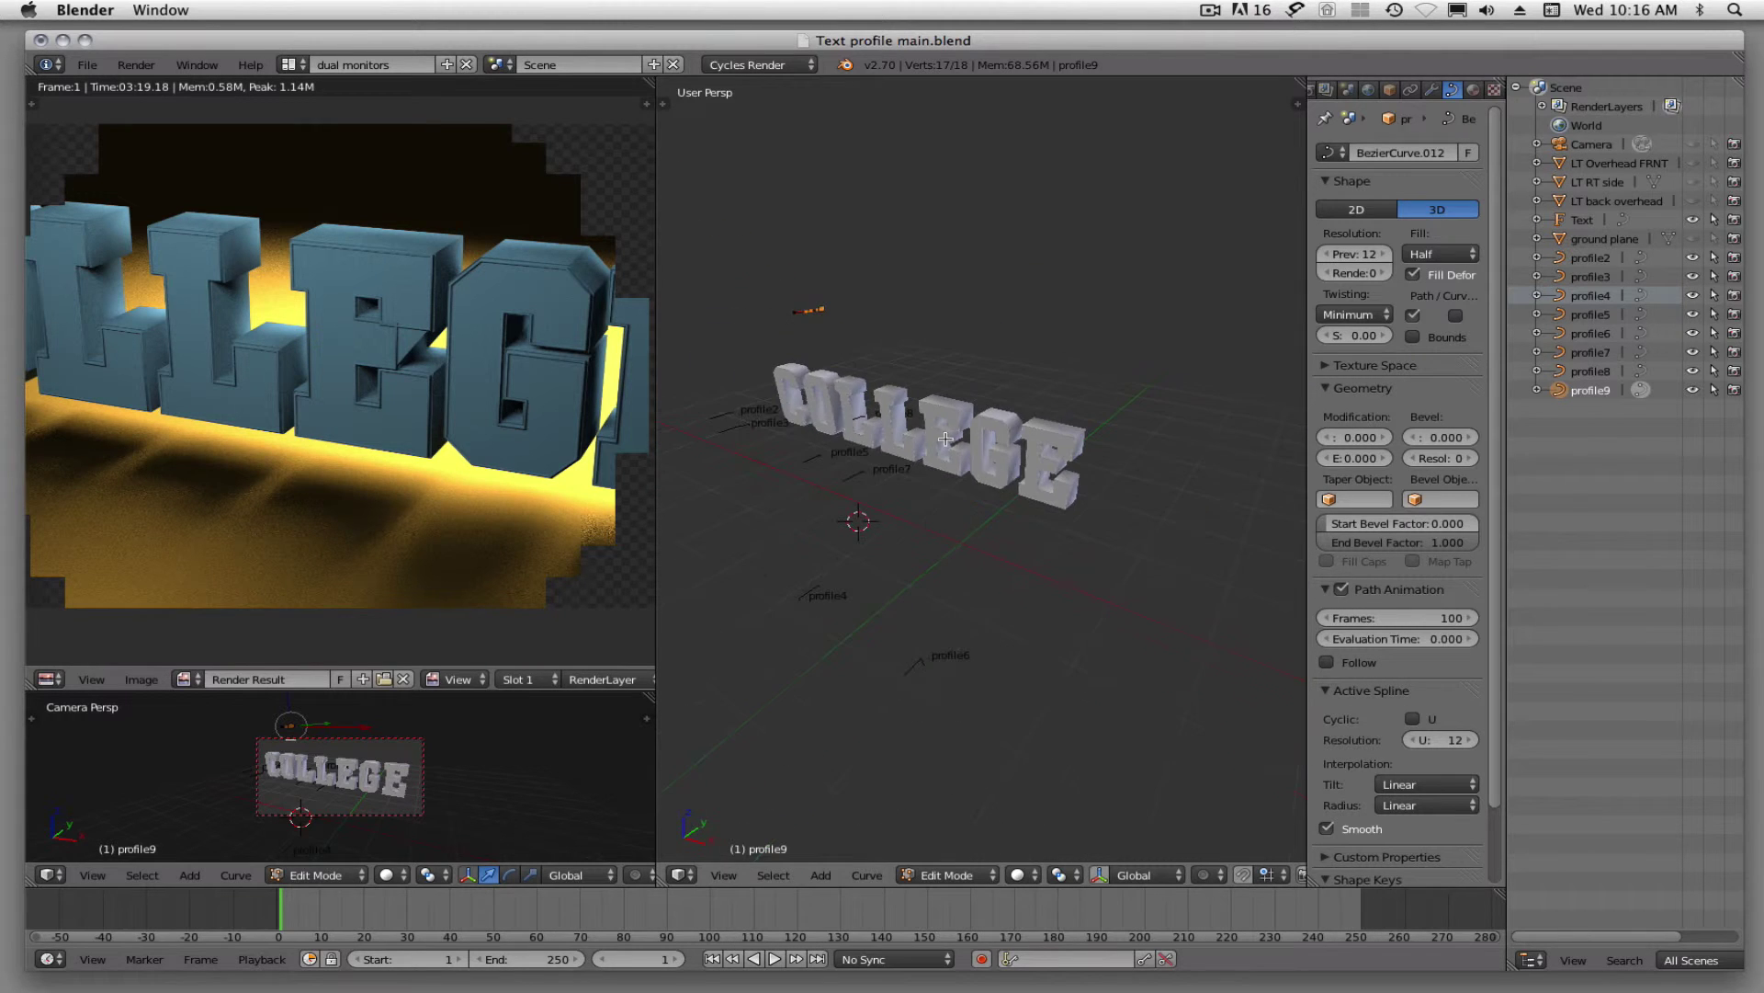
{"action": "middle_click_drag", "start_coordinate": [845, 398], "coordinate": [882, 459]}
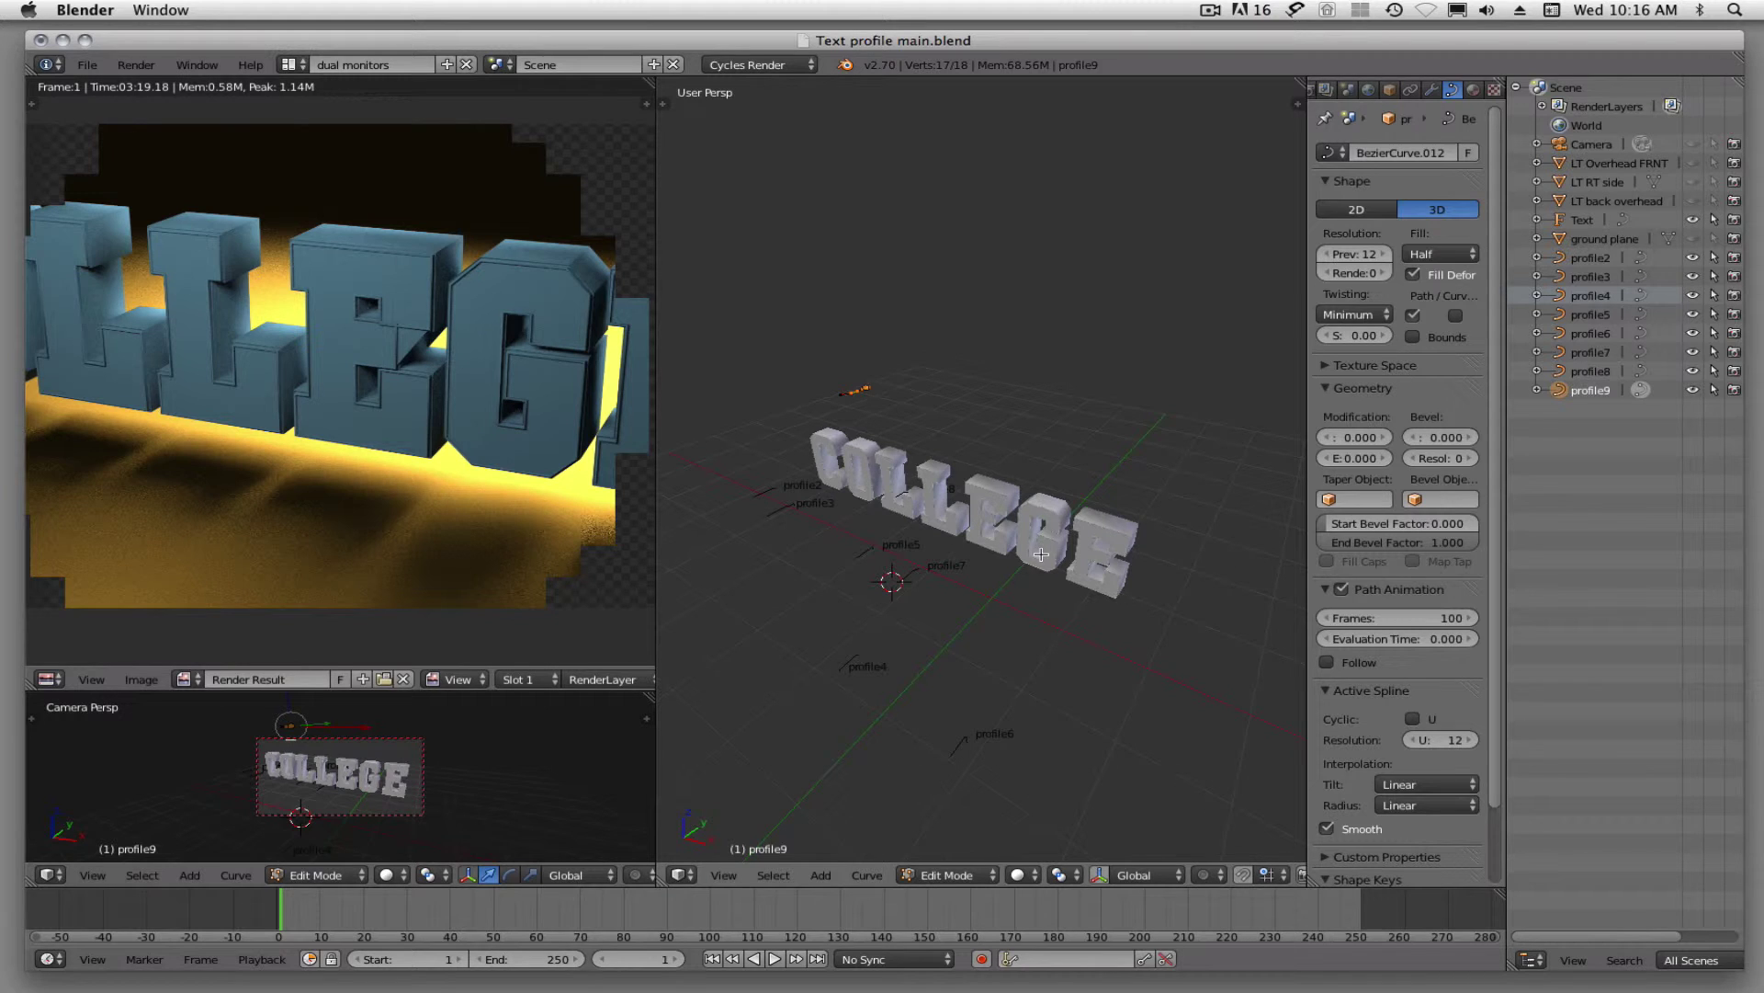
{"action": "middle_click_drag", "start_coordinate": [1032, 552], "coordinate": [741, 422]}
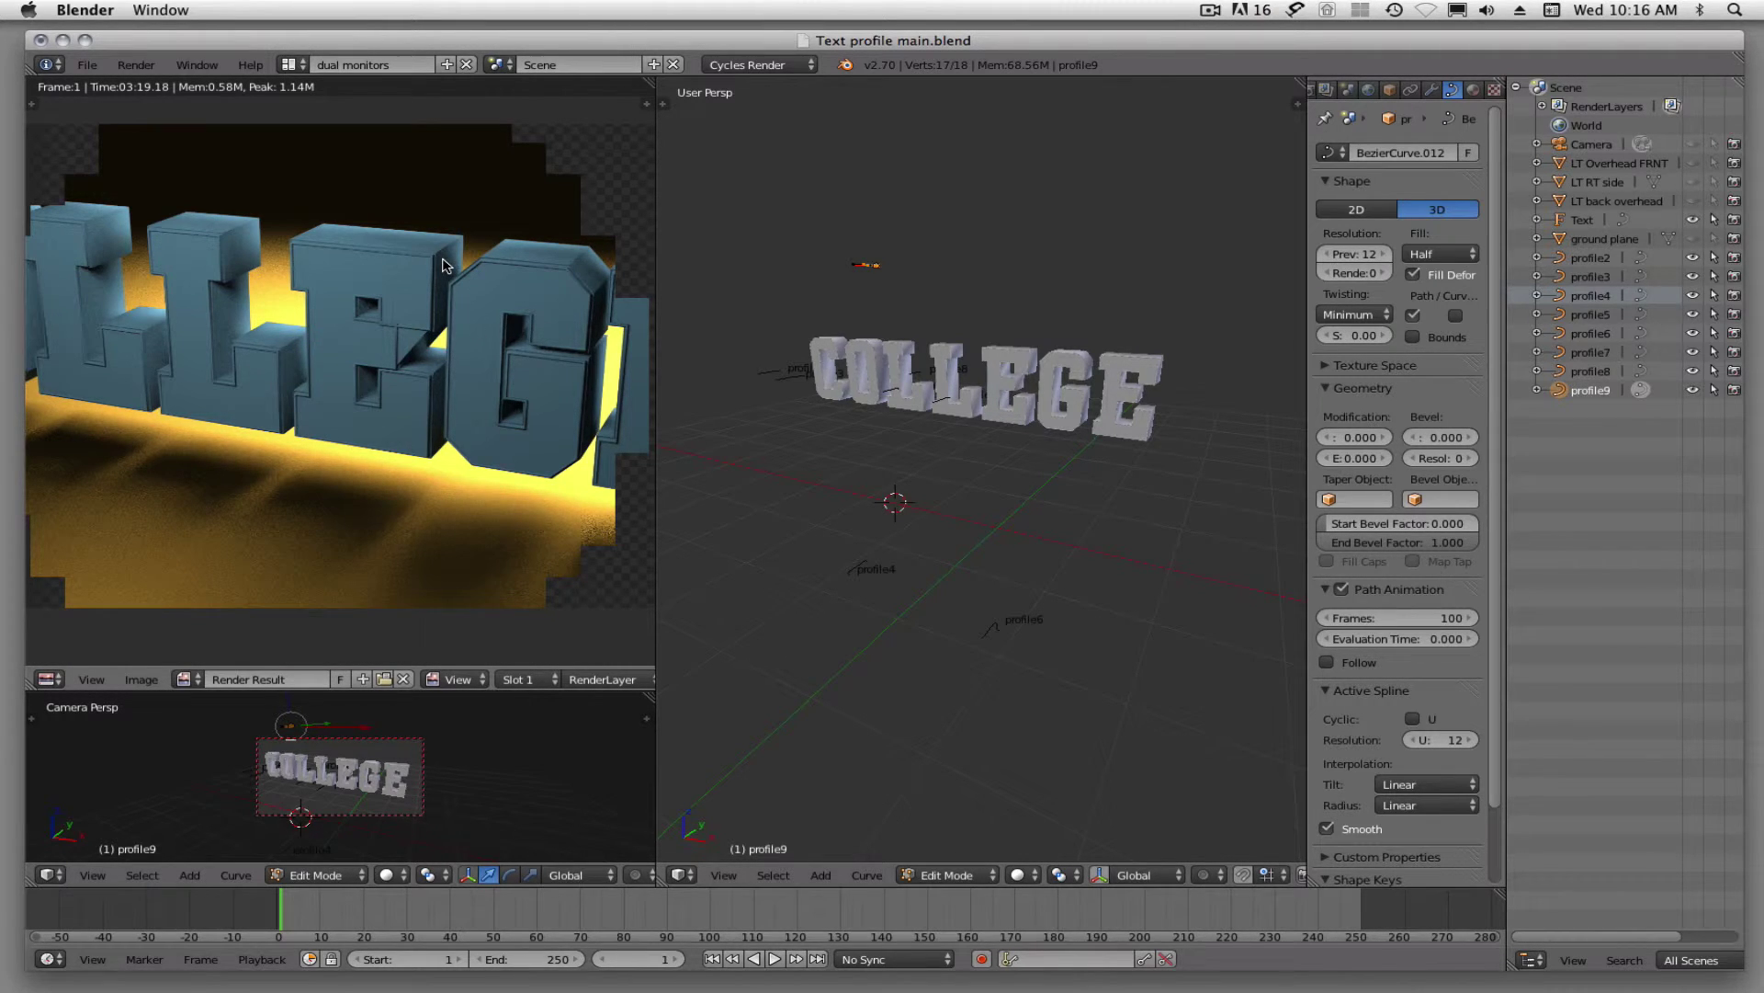
Return to Object Mode and launch a fresh Cycles render of the COLLEGE text.
{"action": "key", "text": "Tab"}
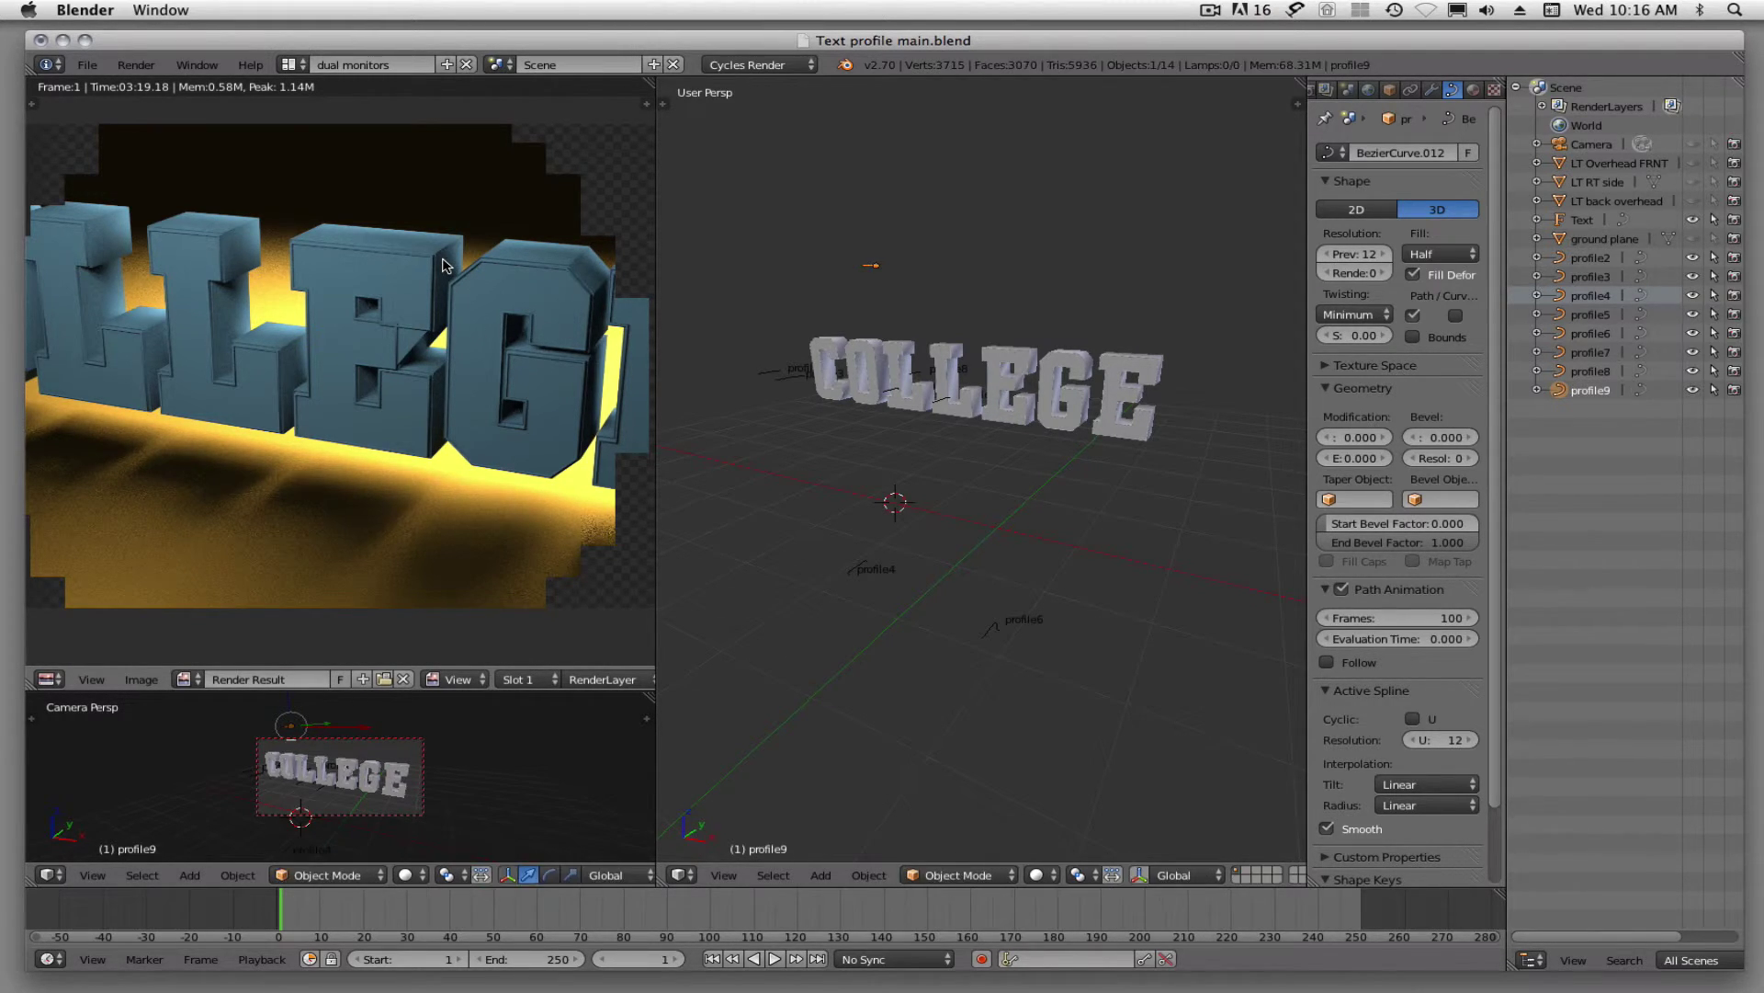
{"action": "key", "text": "F12"}
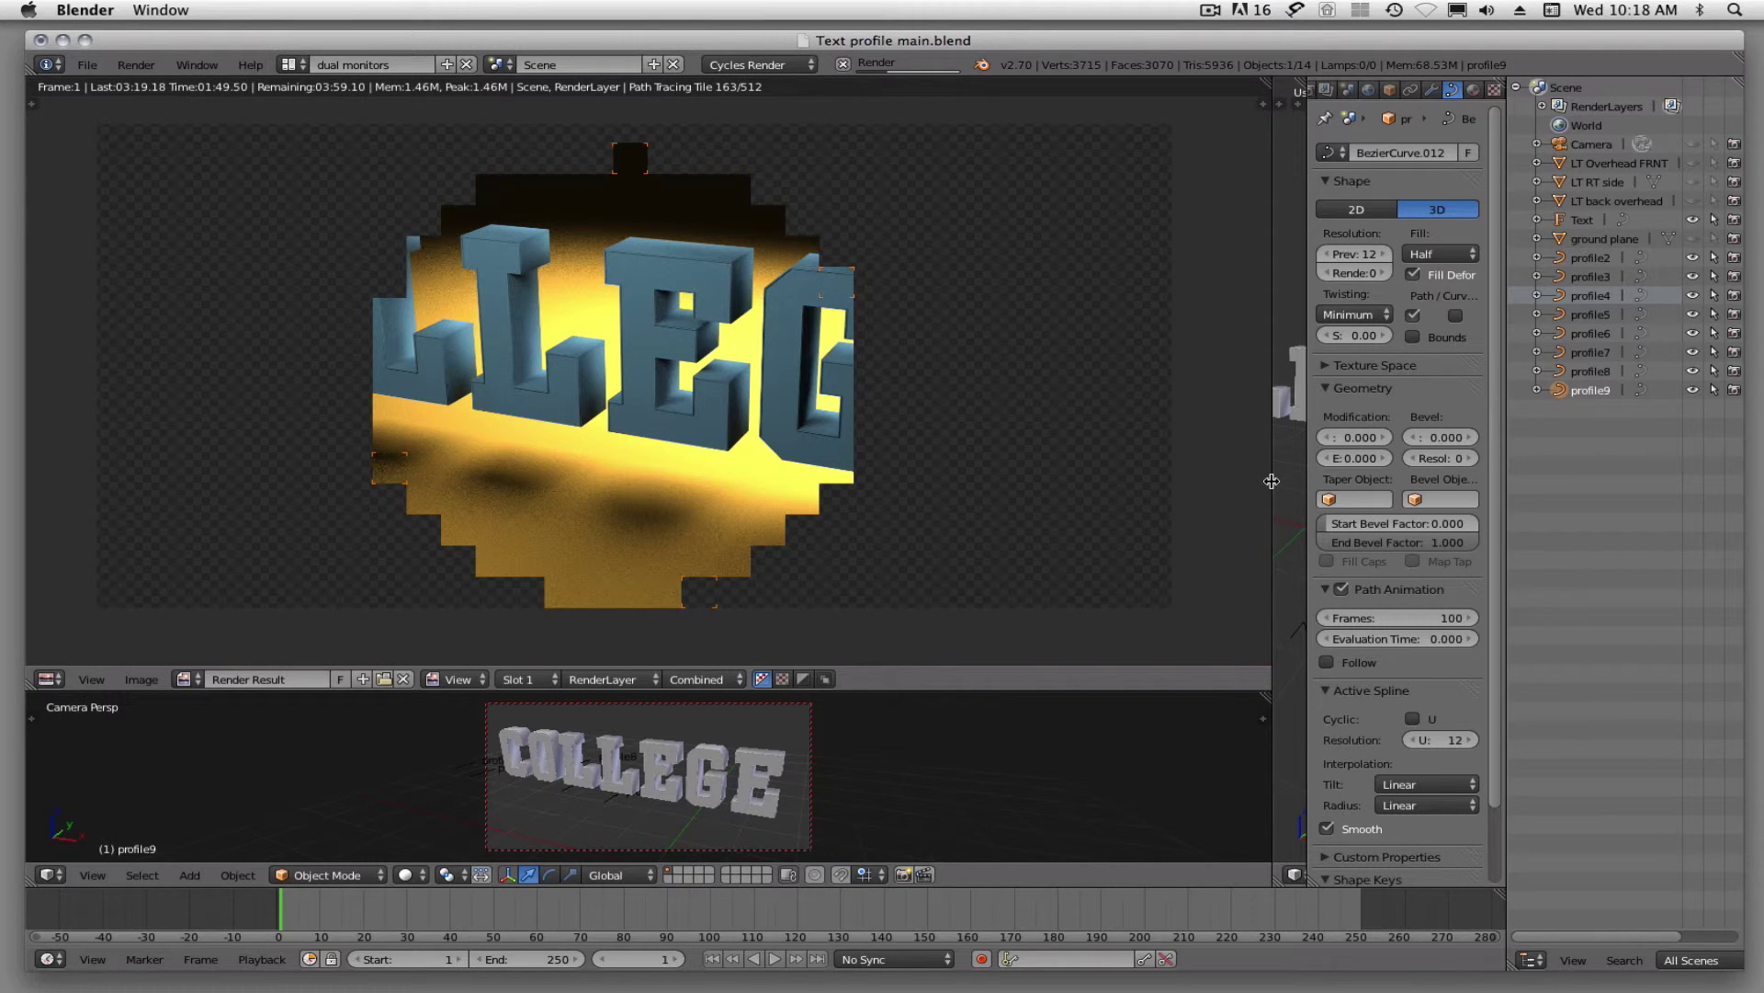
Stop the render, widen the 3D view, and select profile9's end point in top-view Edit Mode.
{"action": "key", "text": "Escape"}
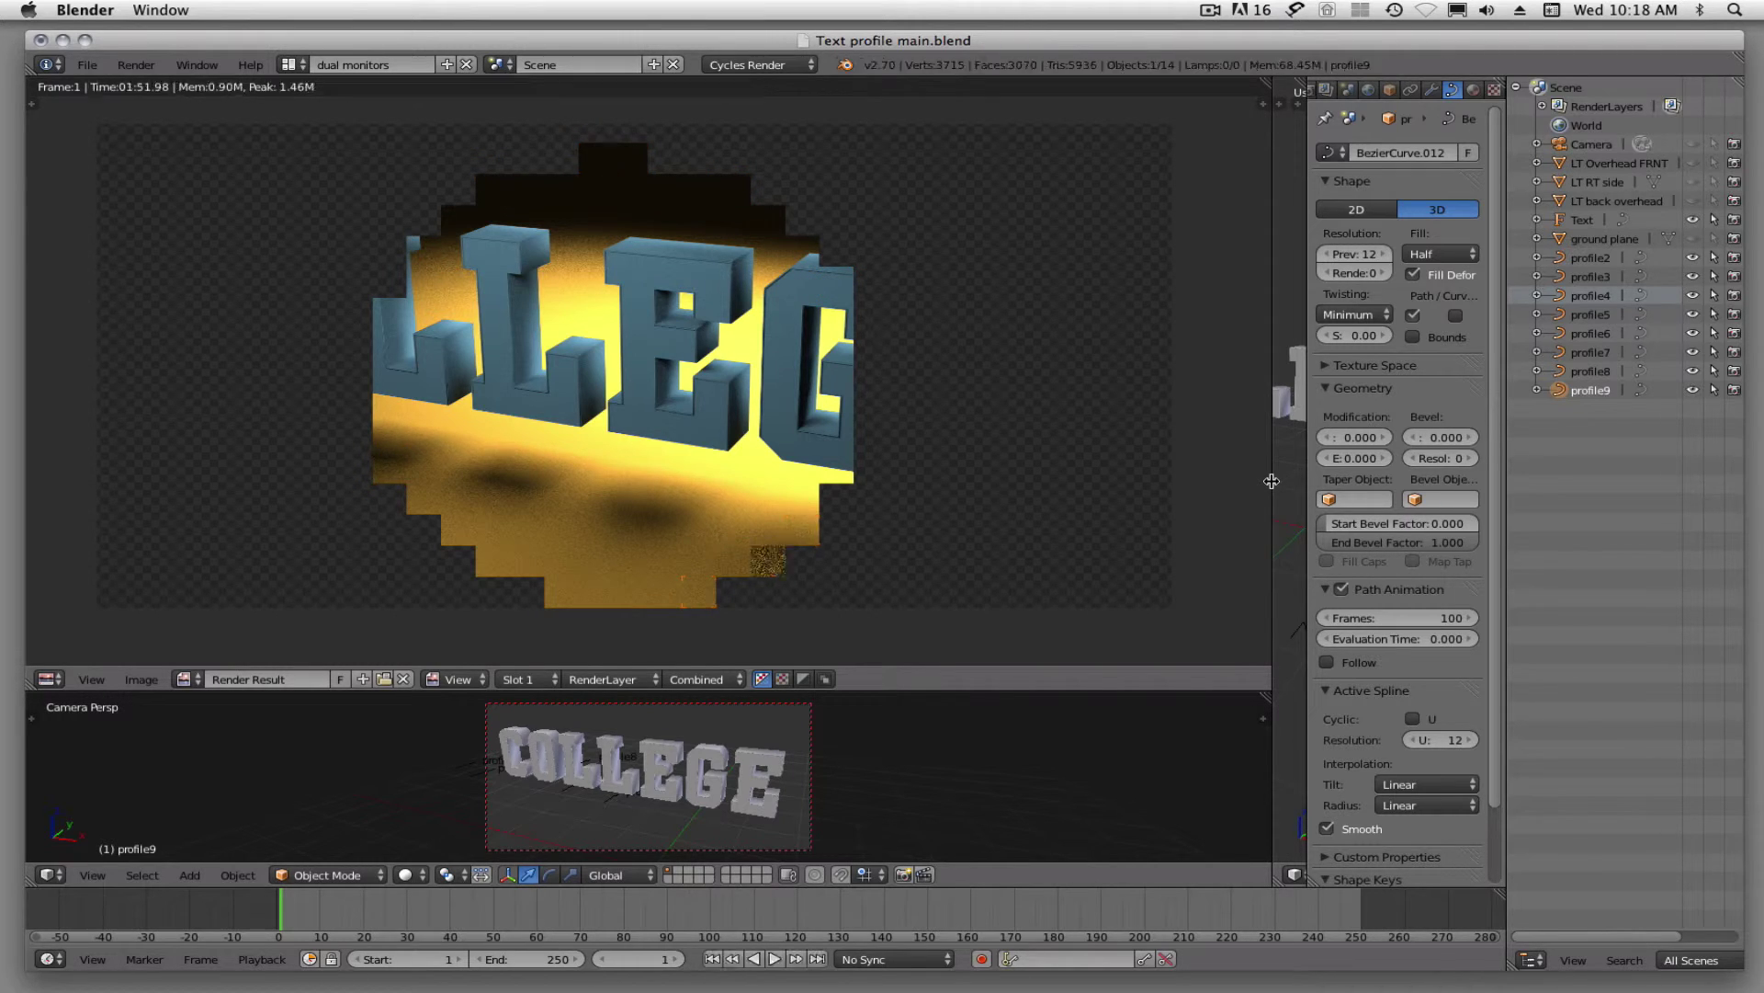
{"action": "left_click_drag", "start_coordinate": [1271, 481], "coordinate": [405, 376]}
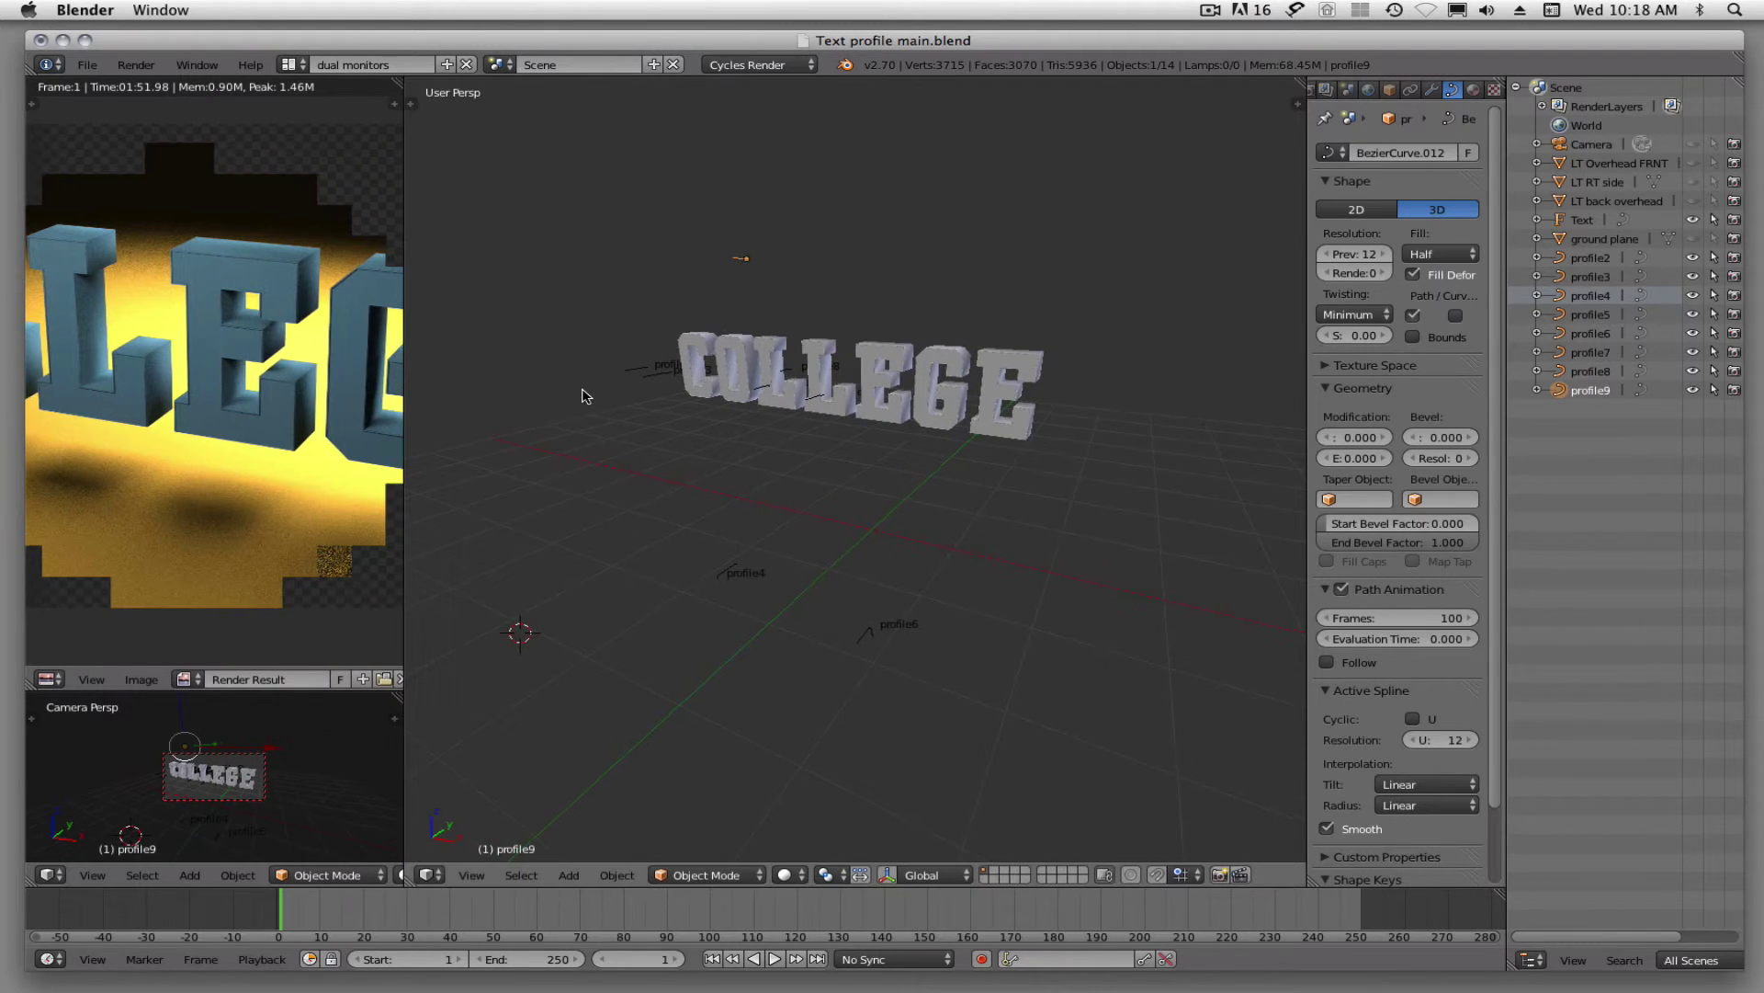
{"action": "key", "text": "KP_7"}
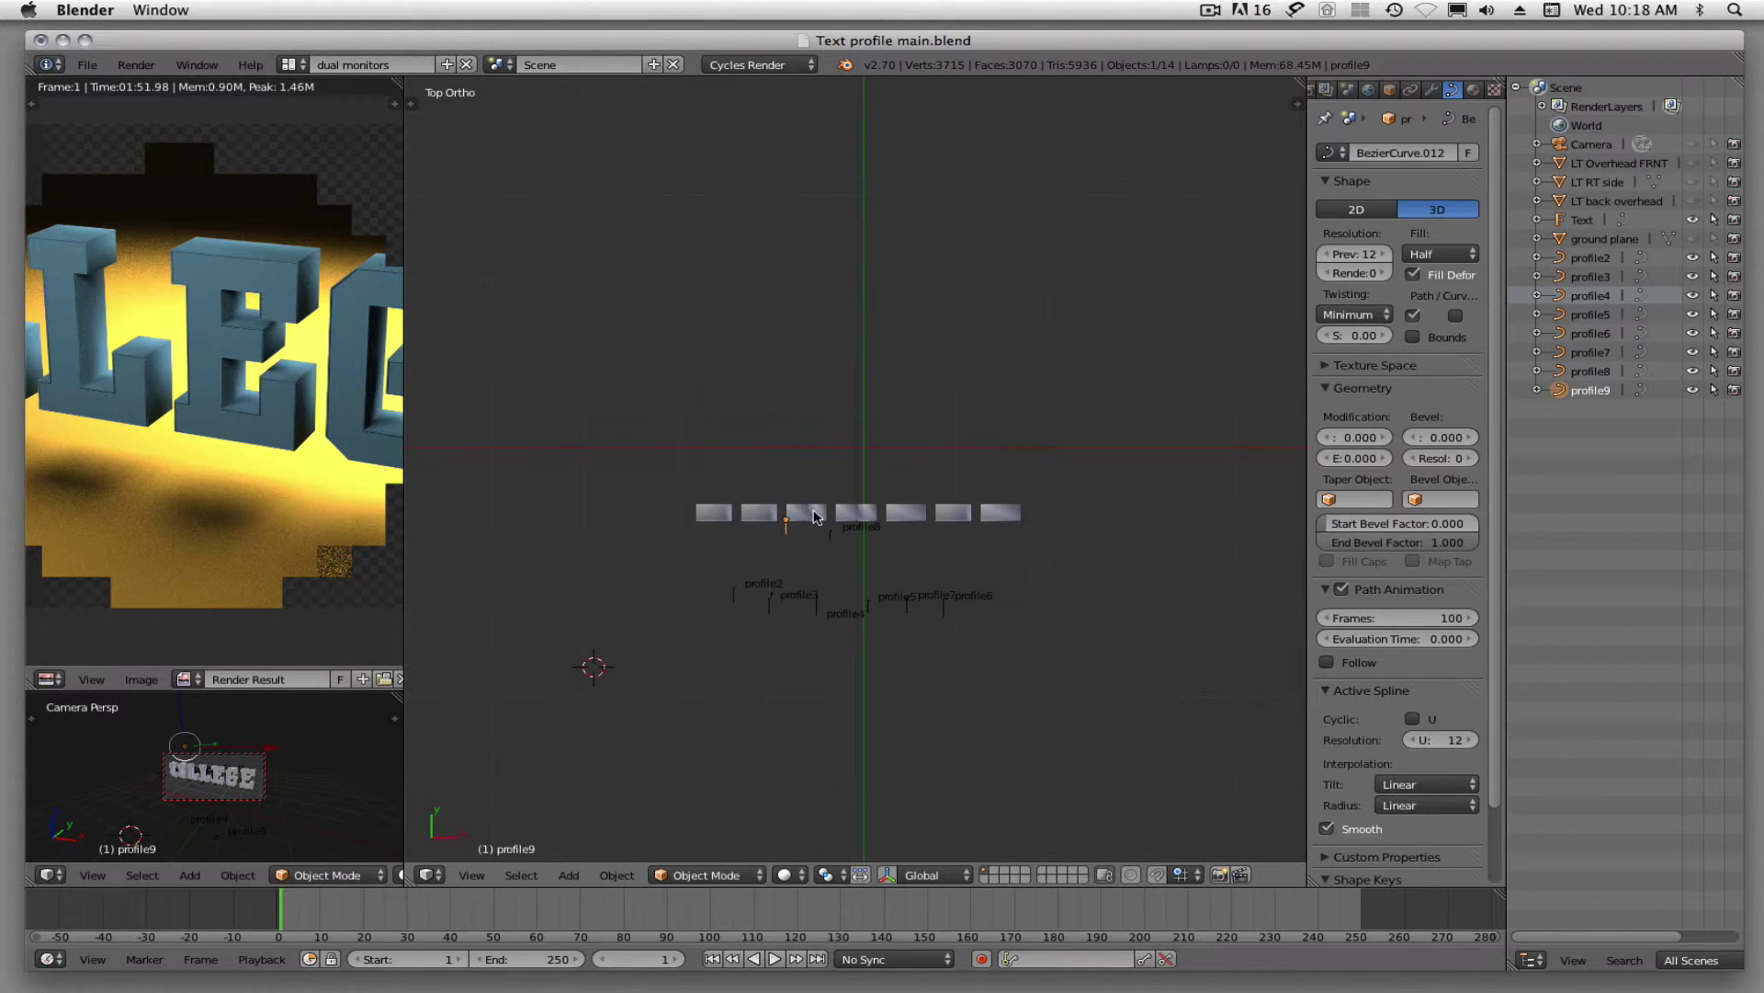
{"action": "scroll", "coordinate": [789, 526], "scroll_direction": "up", "scroll_amount": 5}
{"action": "scroll", "coordinate": [789, 530], "scroll_direction": "up", "scroll_amount": 1}
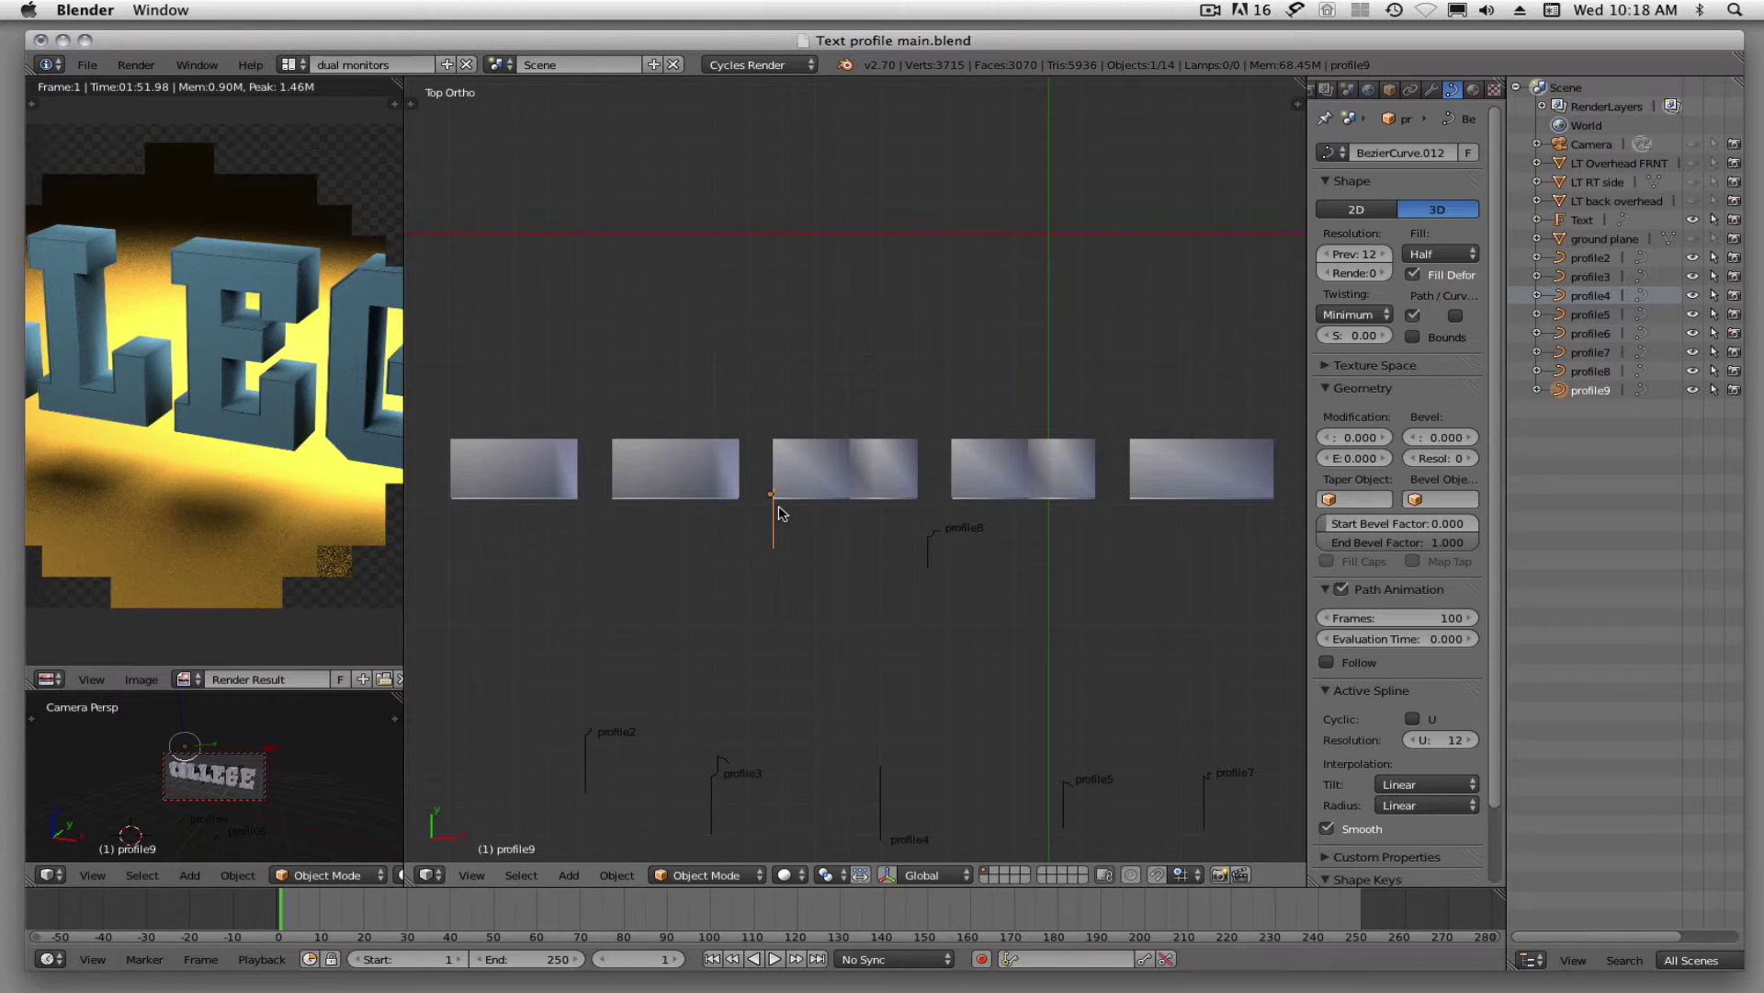
{"action": "scroll", "coordinate": [778, 512], "scroll_direction": "up", "scroll_amount": 4}
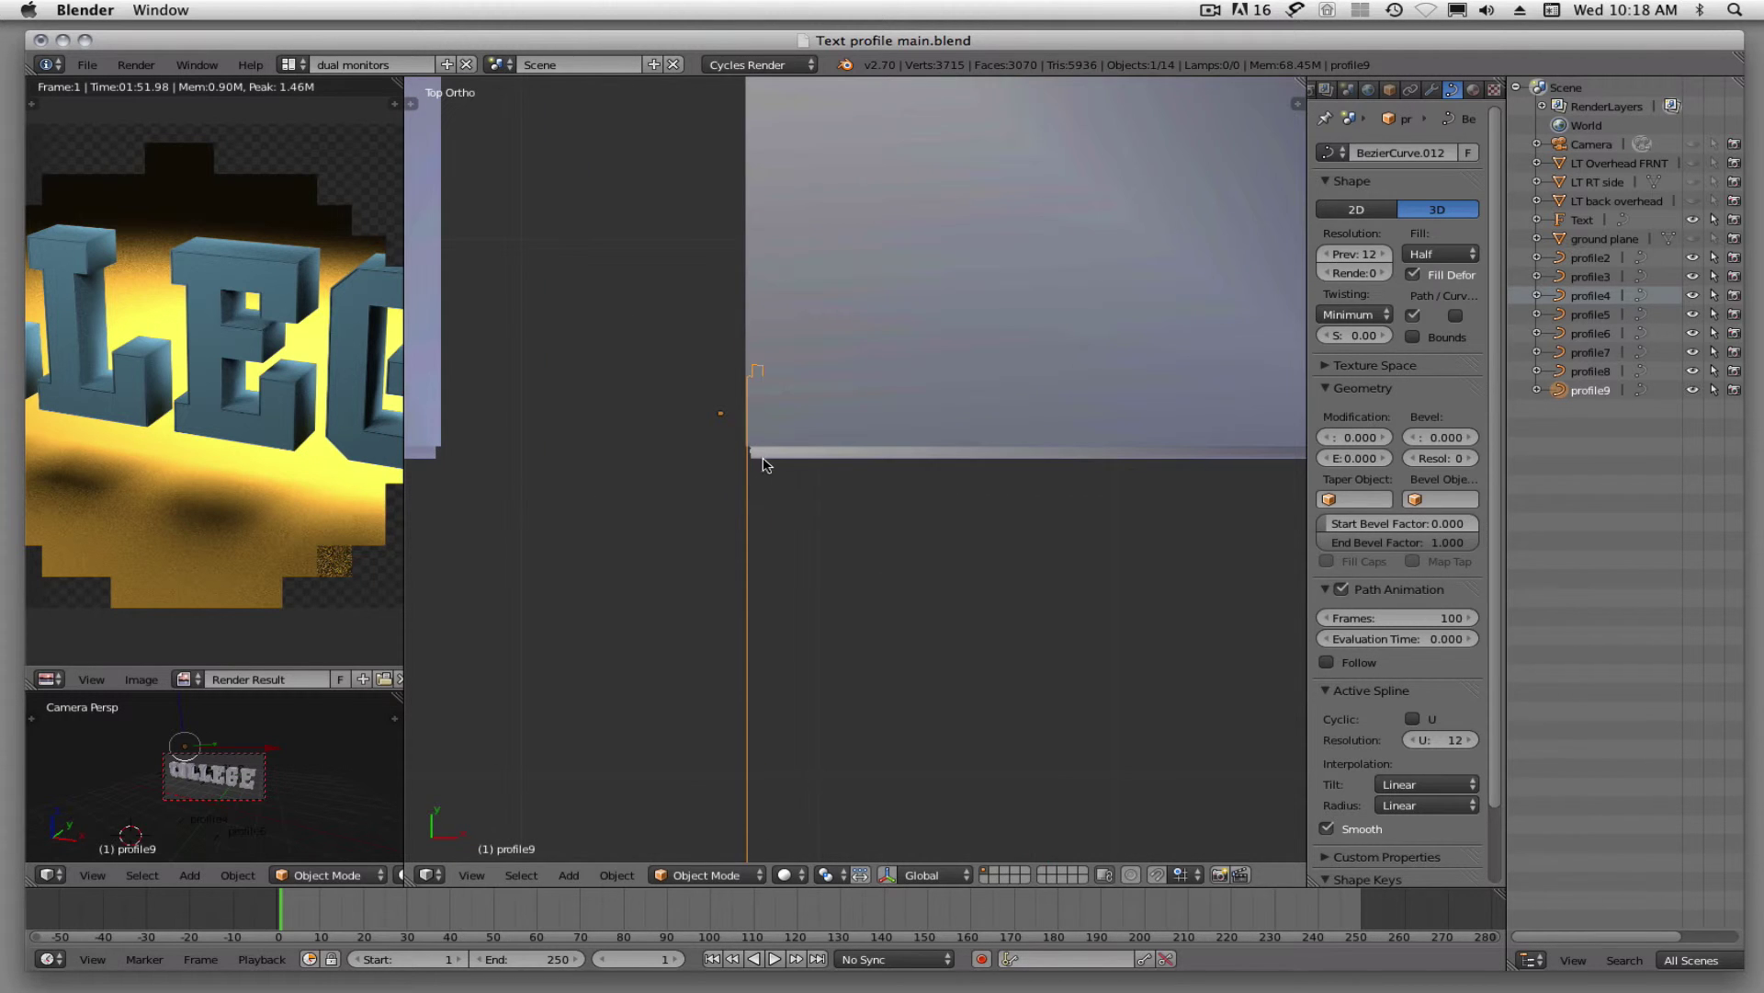
{"action": "key", "text": "Tab"}
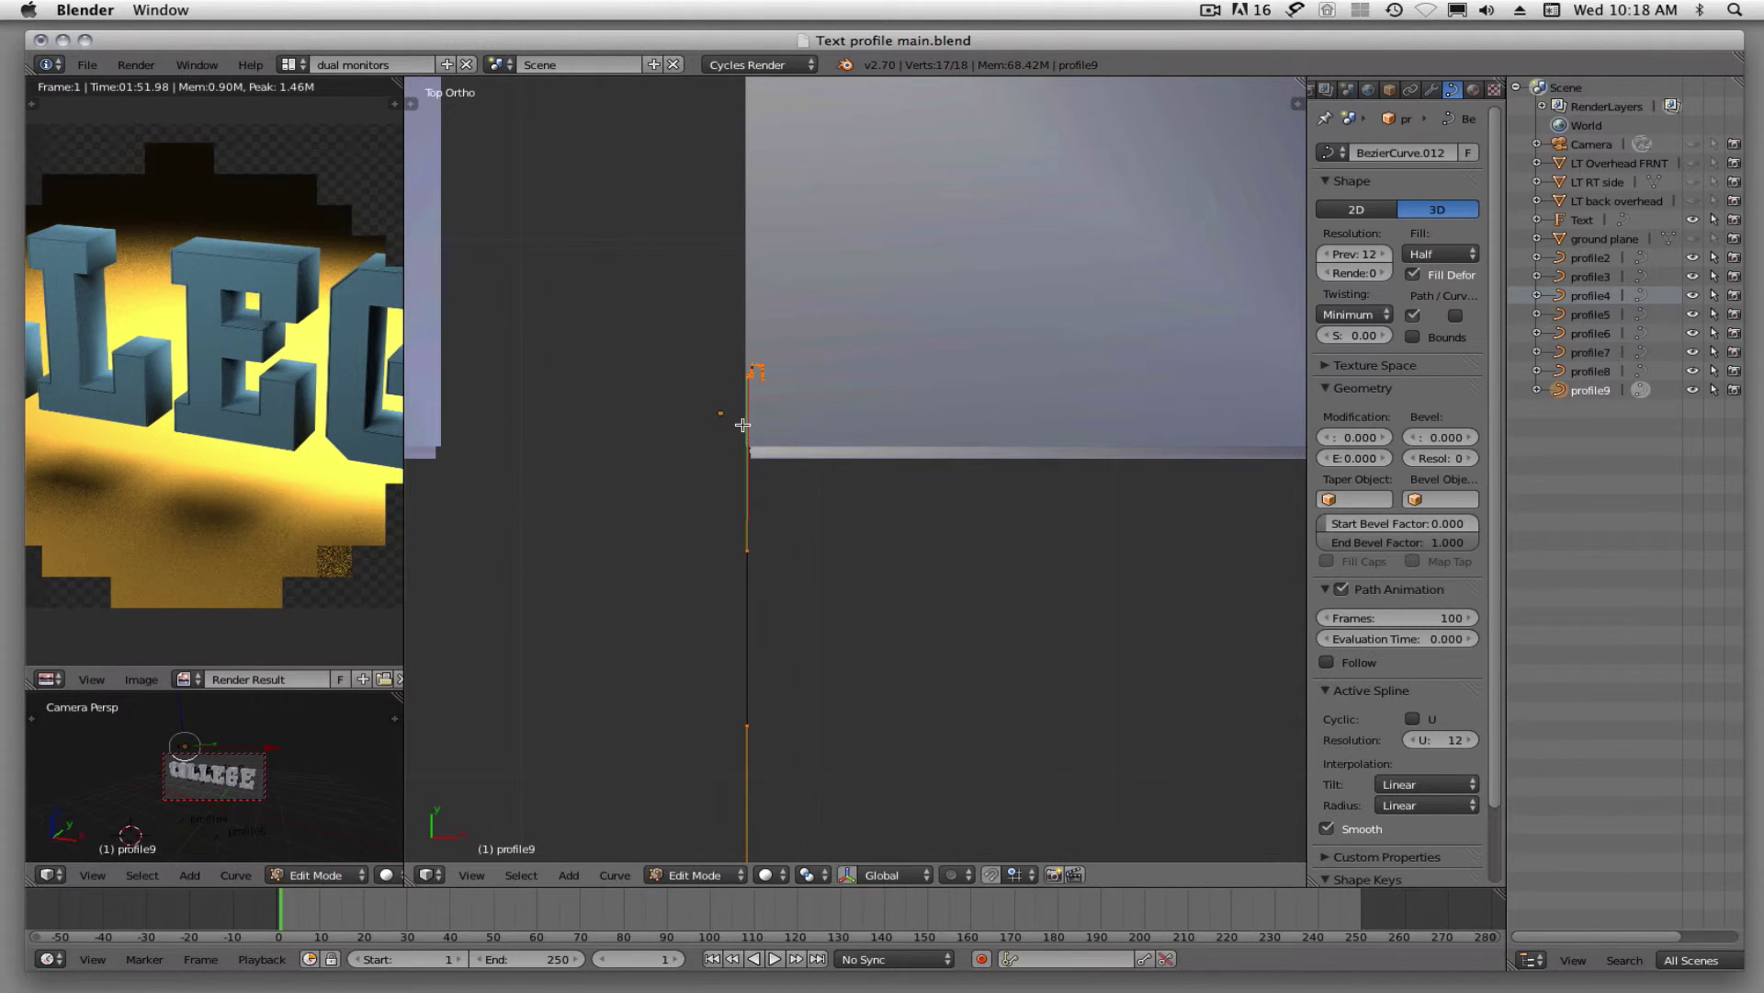
{"action": "scroll", "coordinate": [779, 405], "scroll_direction": "up", "scroll_amount": 10}
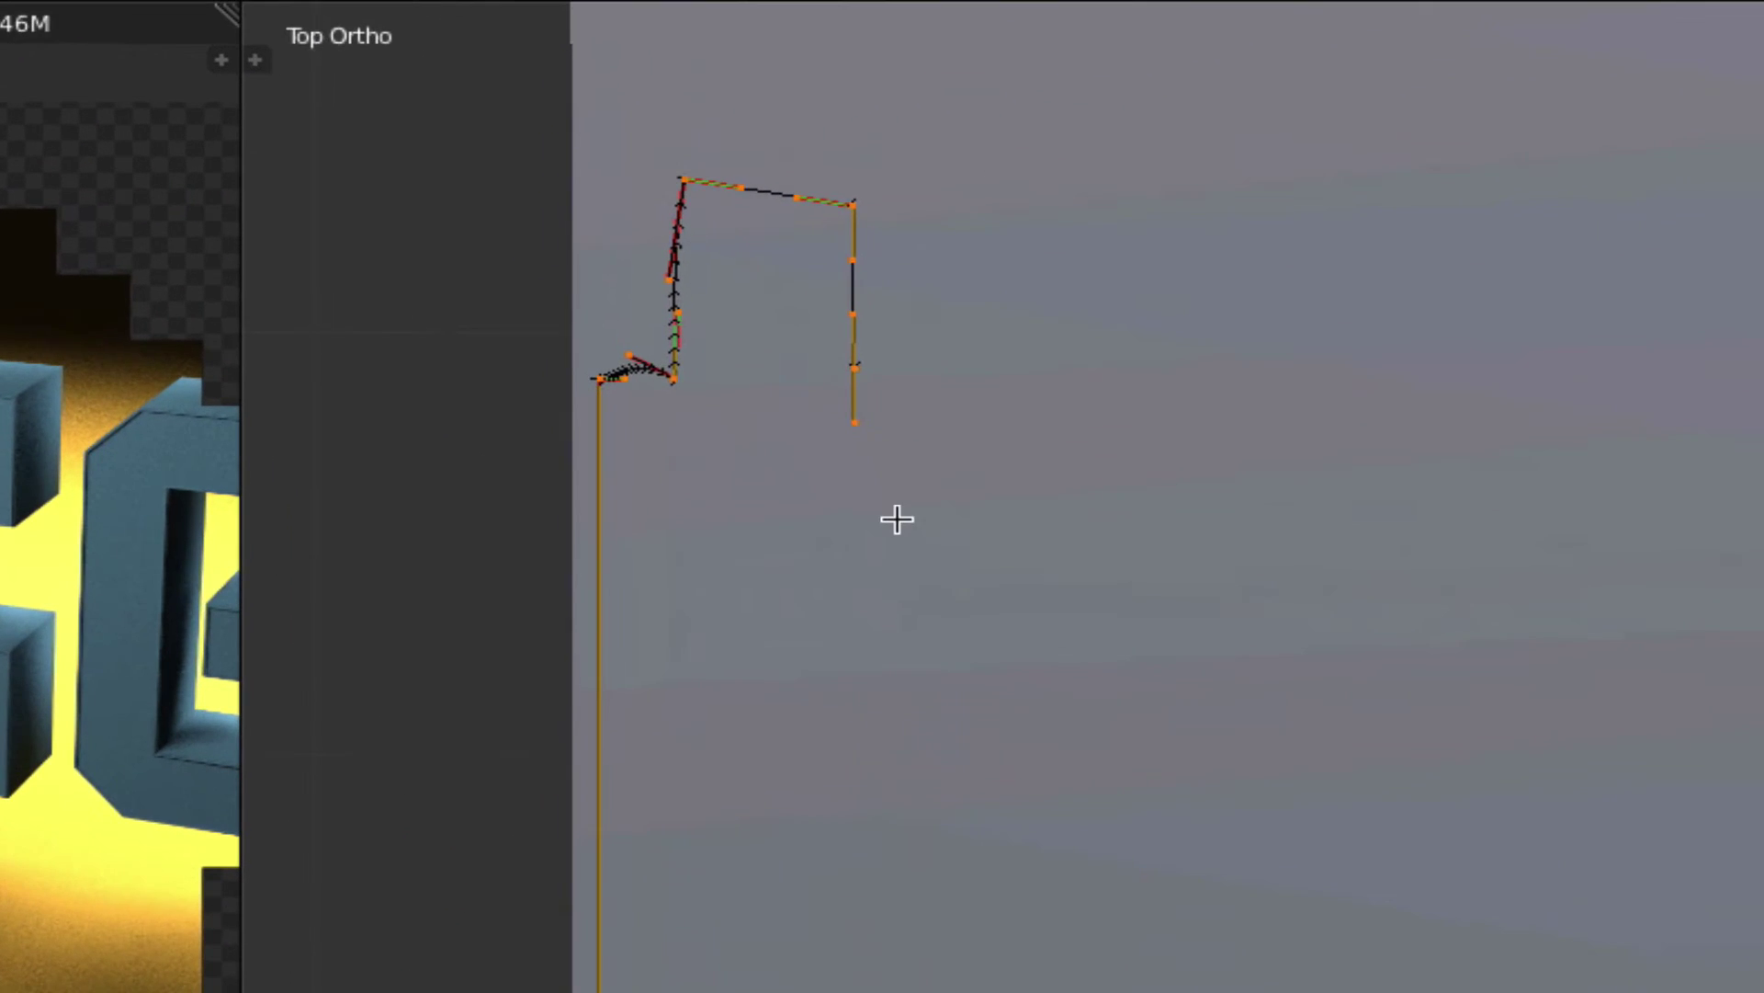
{"action": "key", "text": "a"}
{"action": "right_click", "coordinate": [855, 372]}
Extrude five points stepping right, down, right, down-right and right from the end.
{"action": "key", "text": "e"}
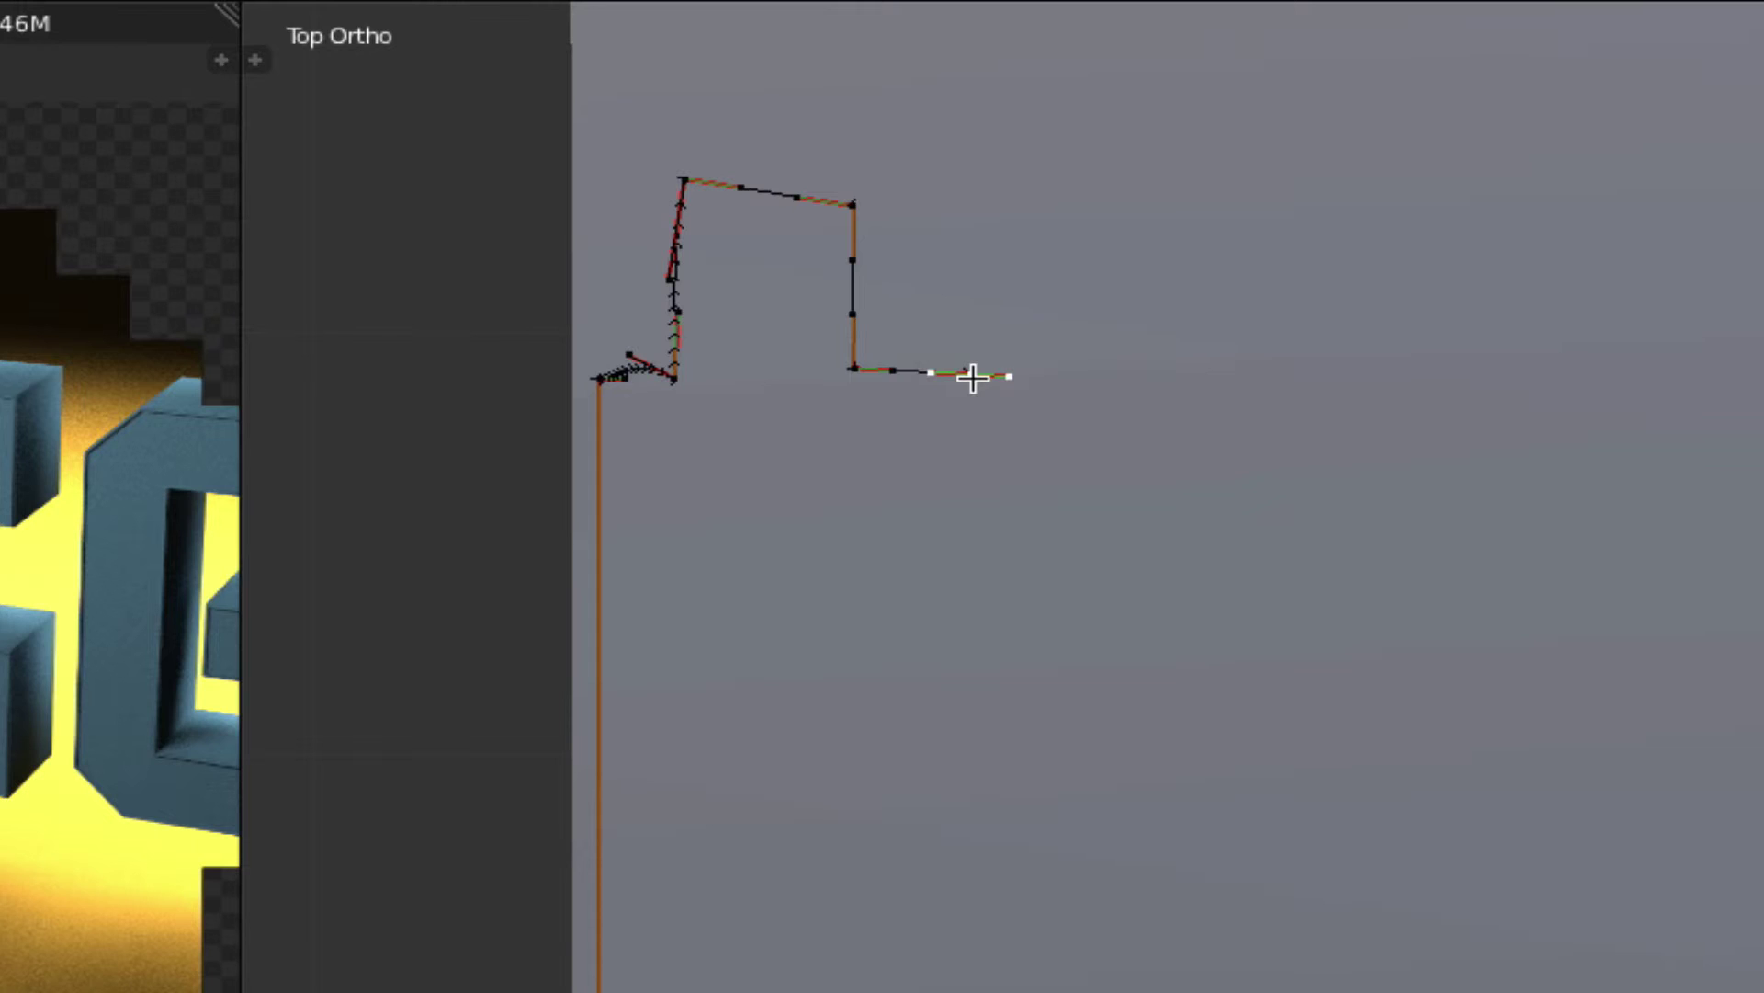
{"action": "left_click", "coordinate": [973, 376]}
{"action": "key", "text": "e"}
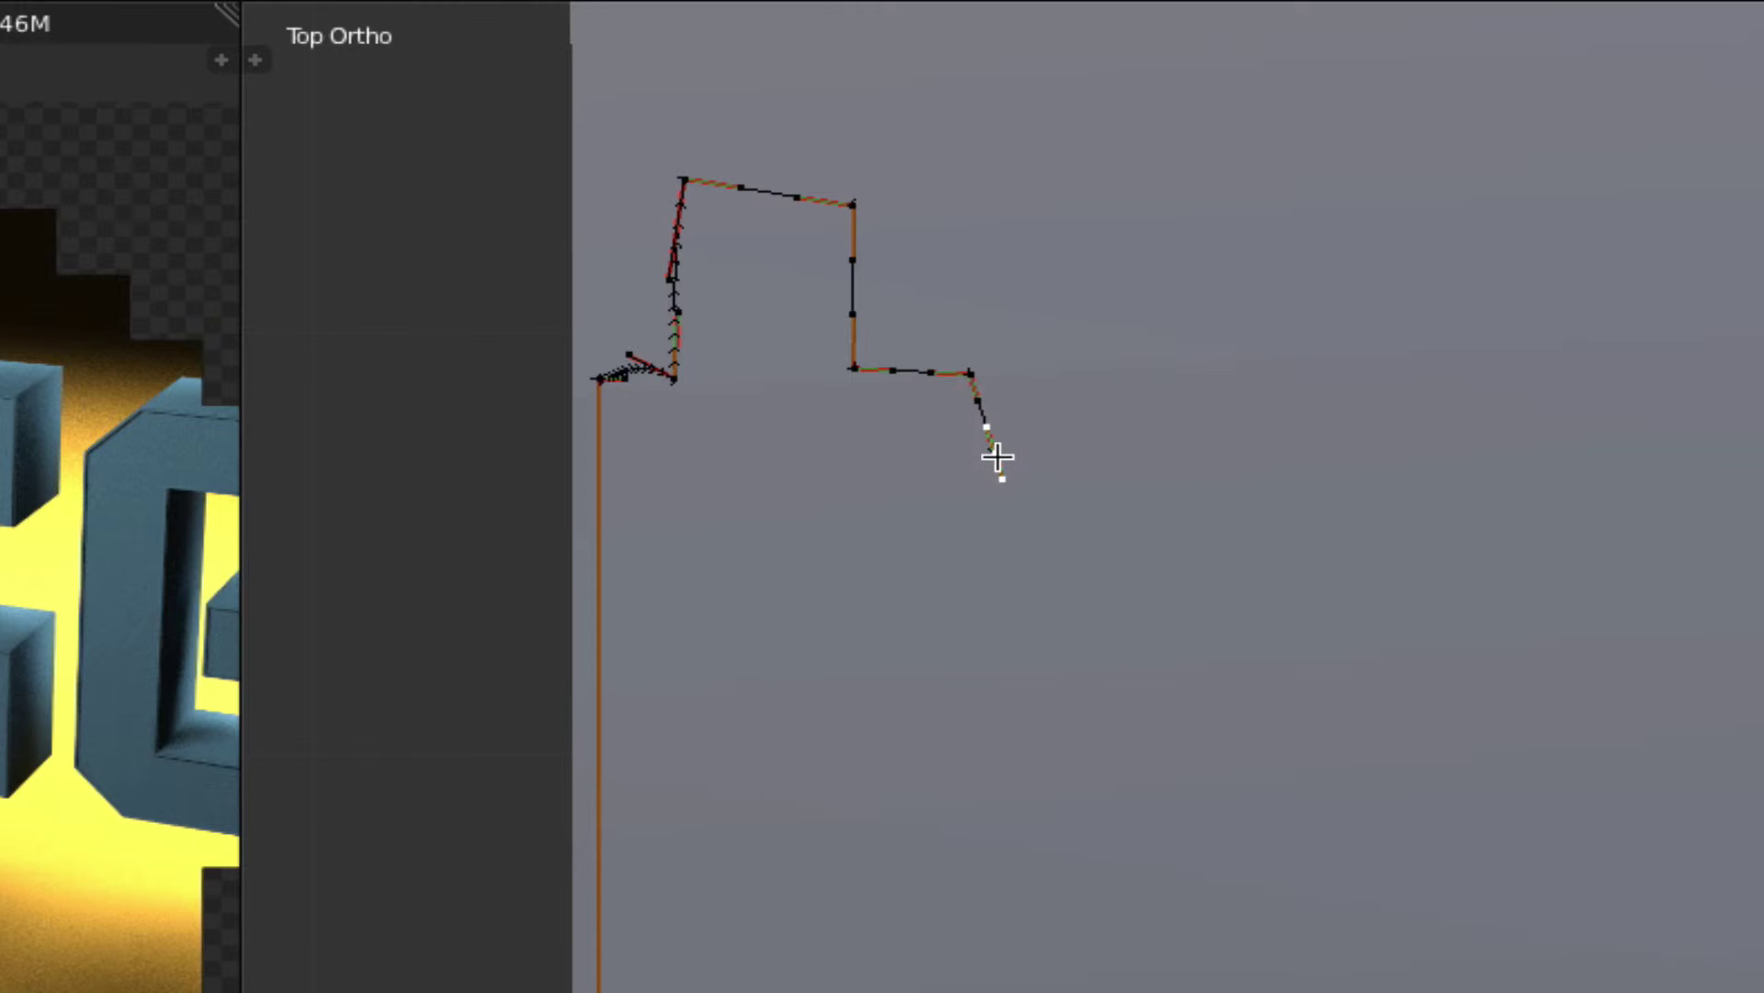
{"action": "left_click", "coordinate": [996, 454]}
{"action": "key", "text": "e"}
{"action": "left_click", "coordinate": [1092, 460]}
{"action": "key", "text": "e"}
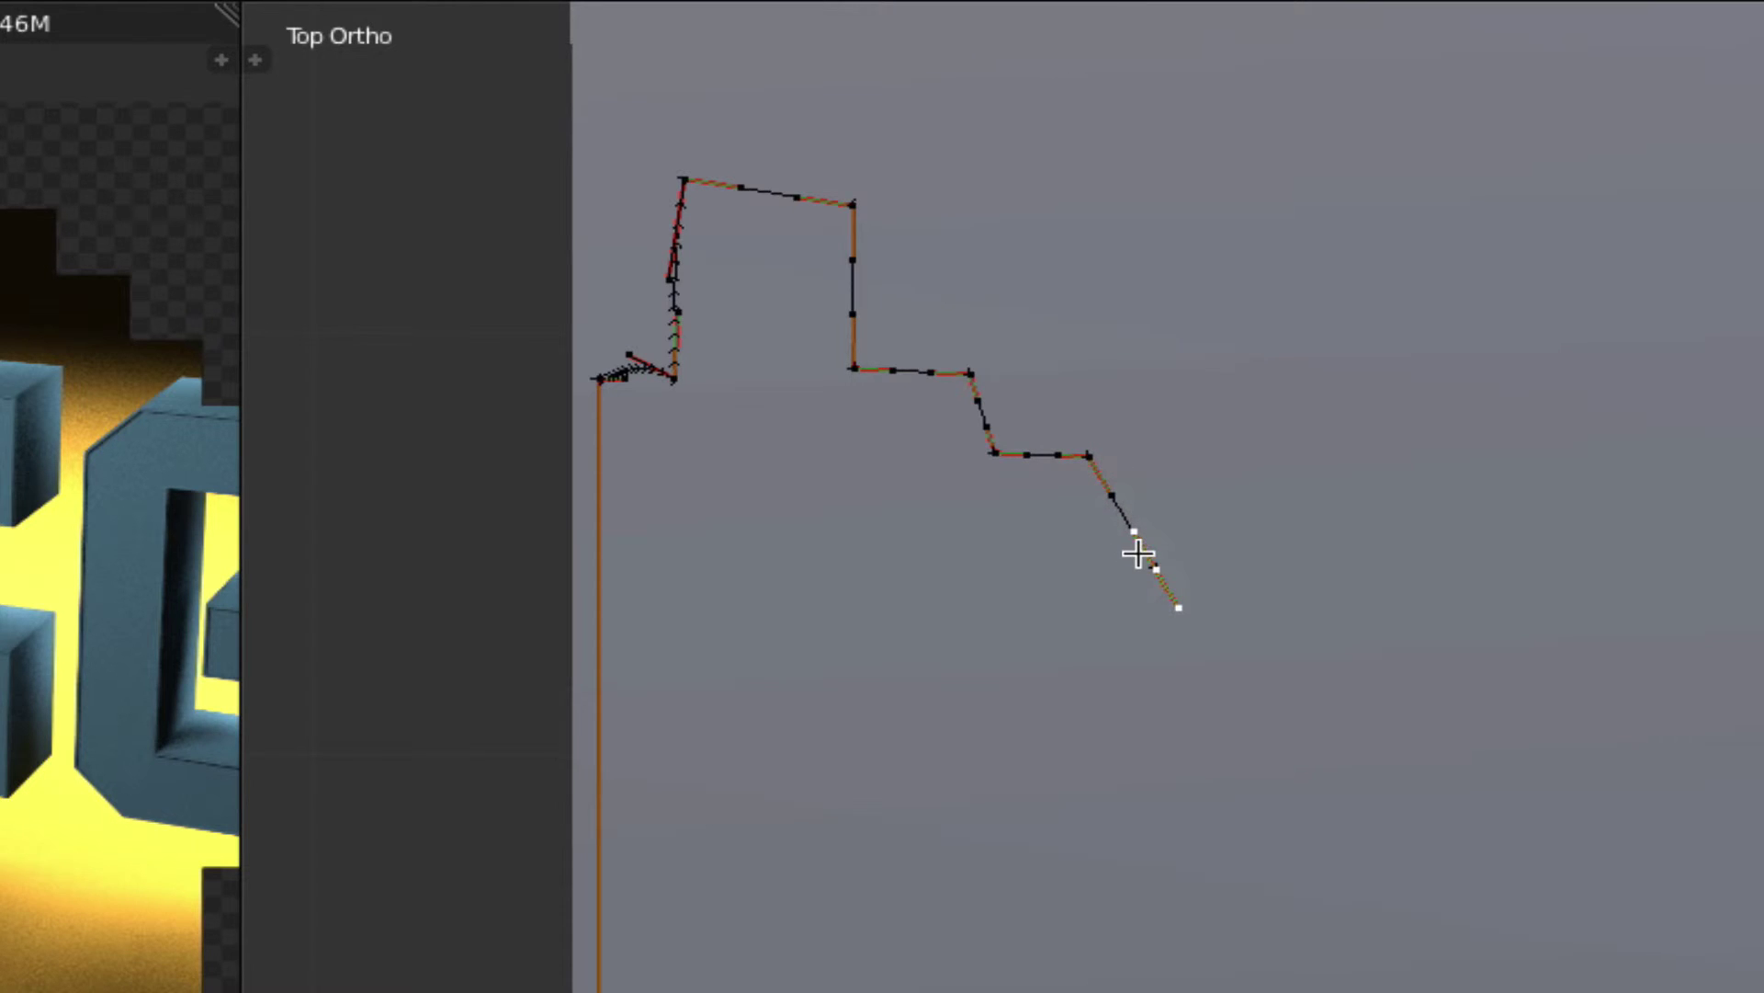
{"action": "left_click", "coordinate": [1148, 561]}
{"action": "key", "text": "e"}
{"action": "left_click", "coordinate": [1272, 555]}
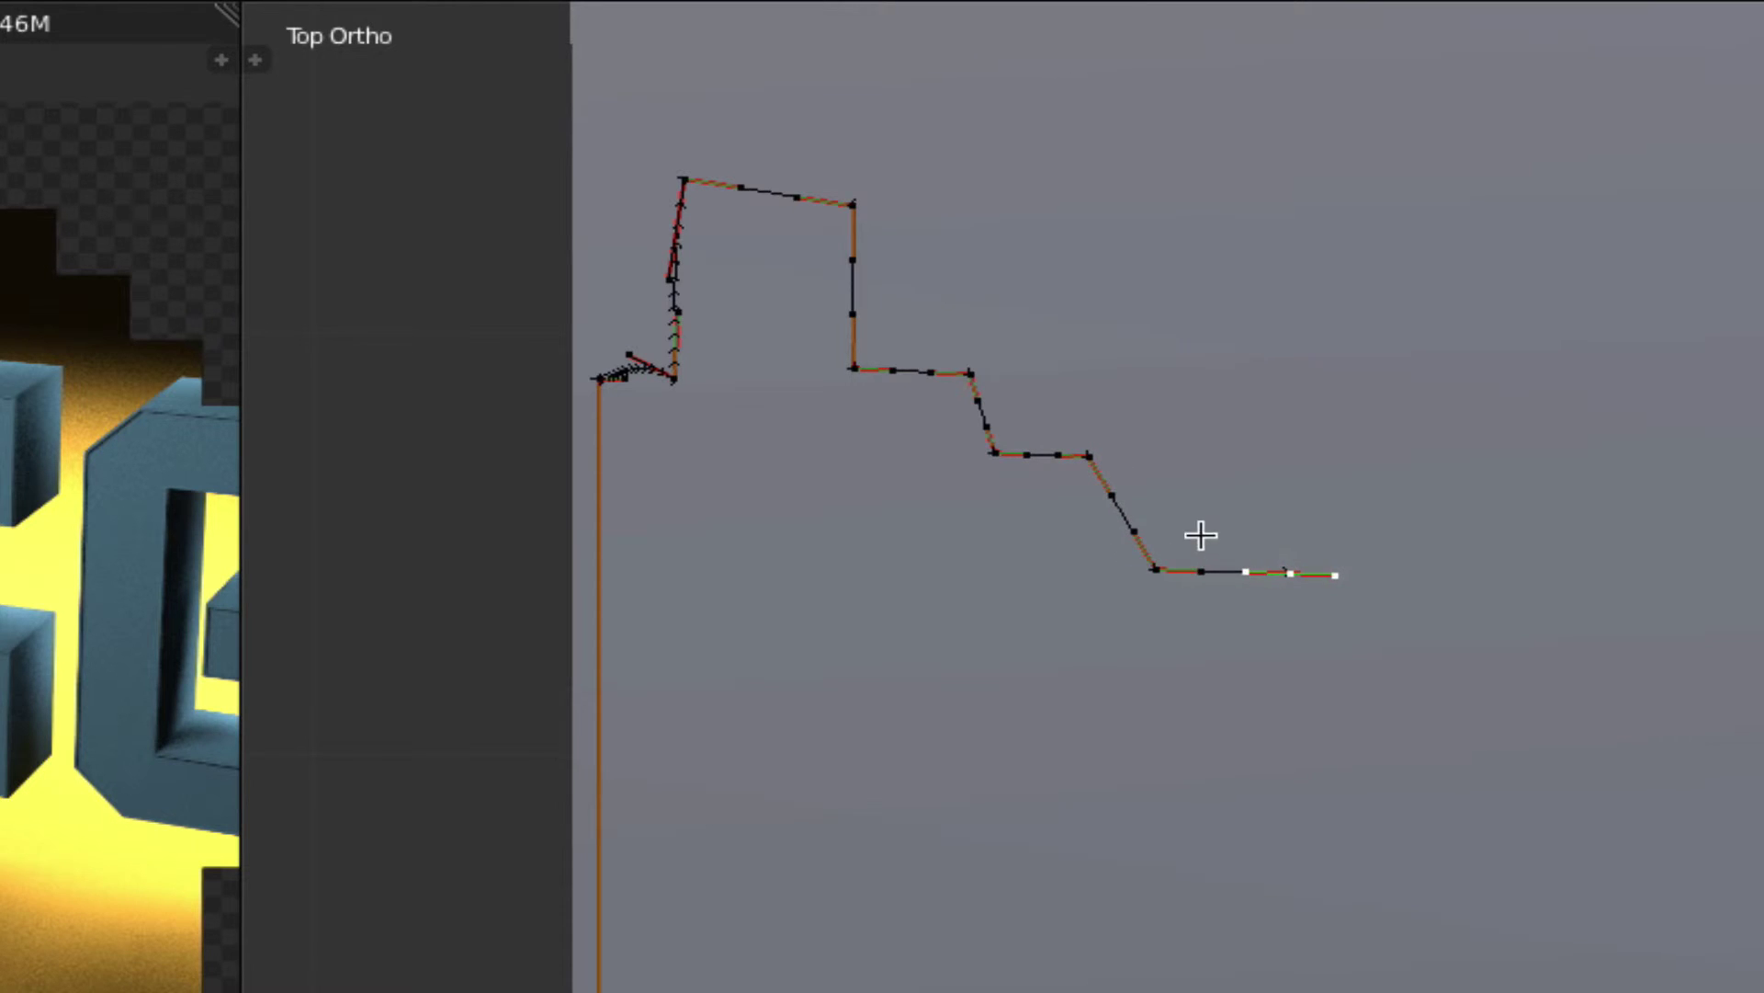
Give the new points and the upper step corner Free handles, bending that step into a curve.
{"action": "key", "text": "v"}
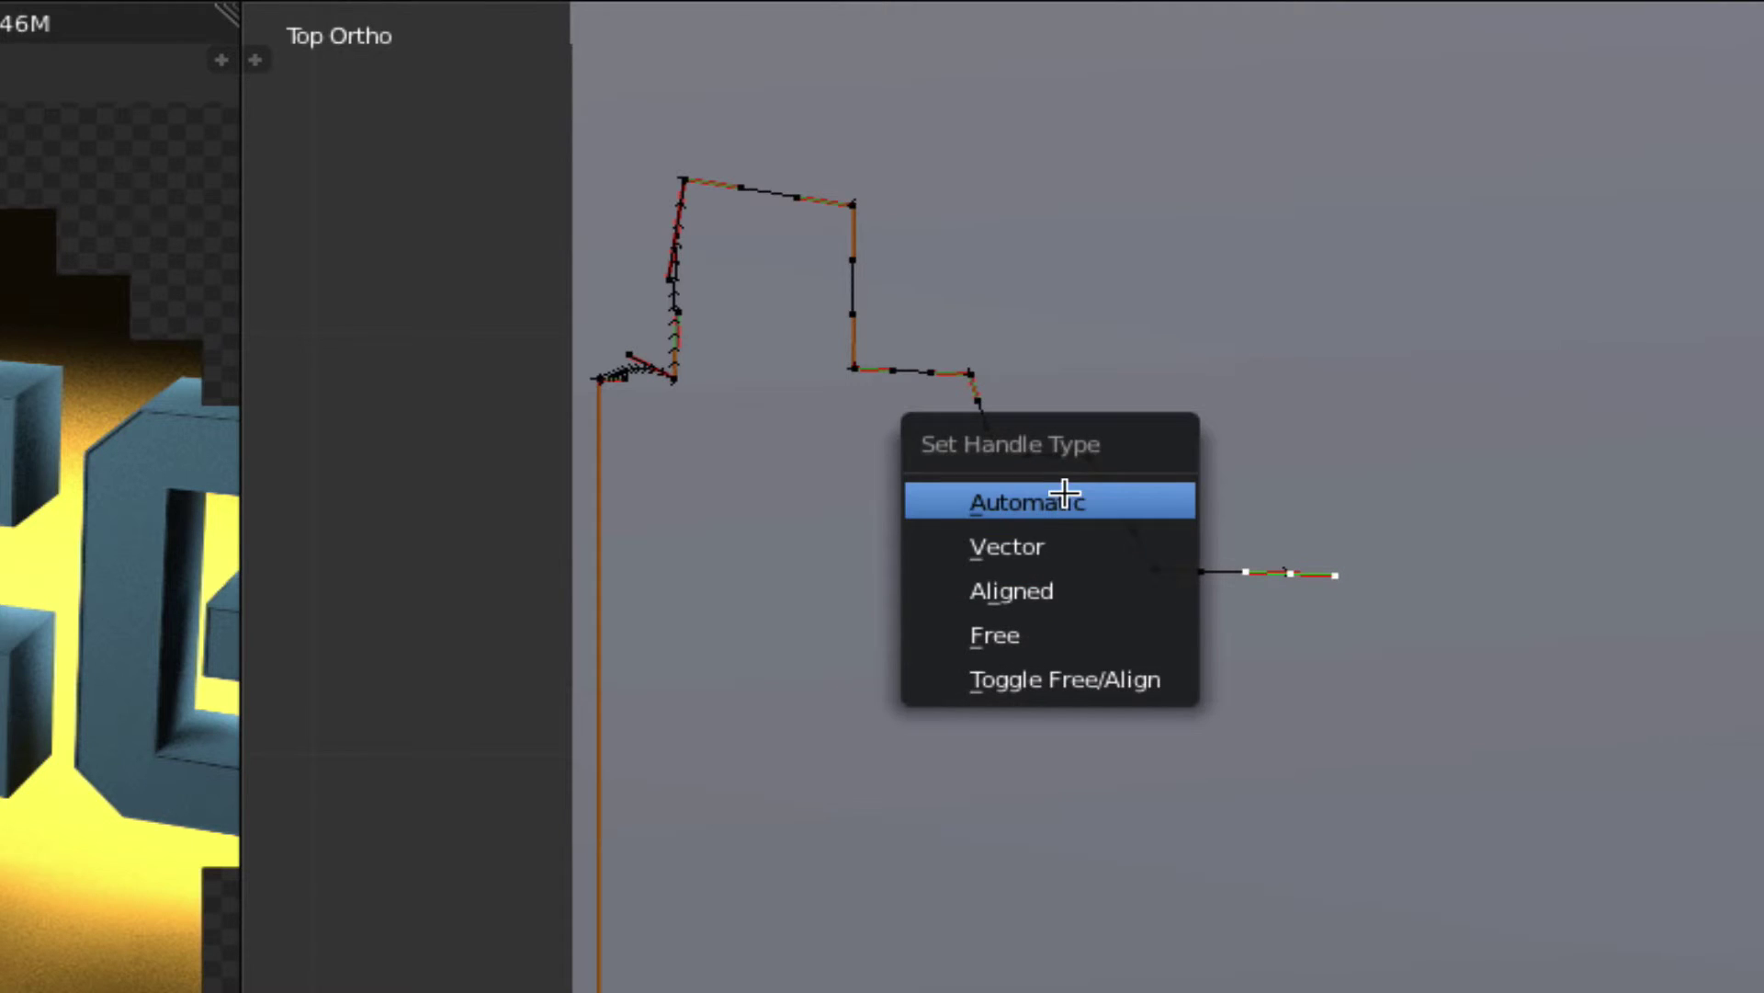
{"action": "left_click", "coordinate": [1002, 624]}
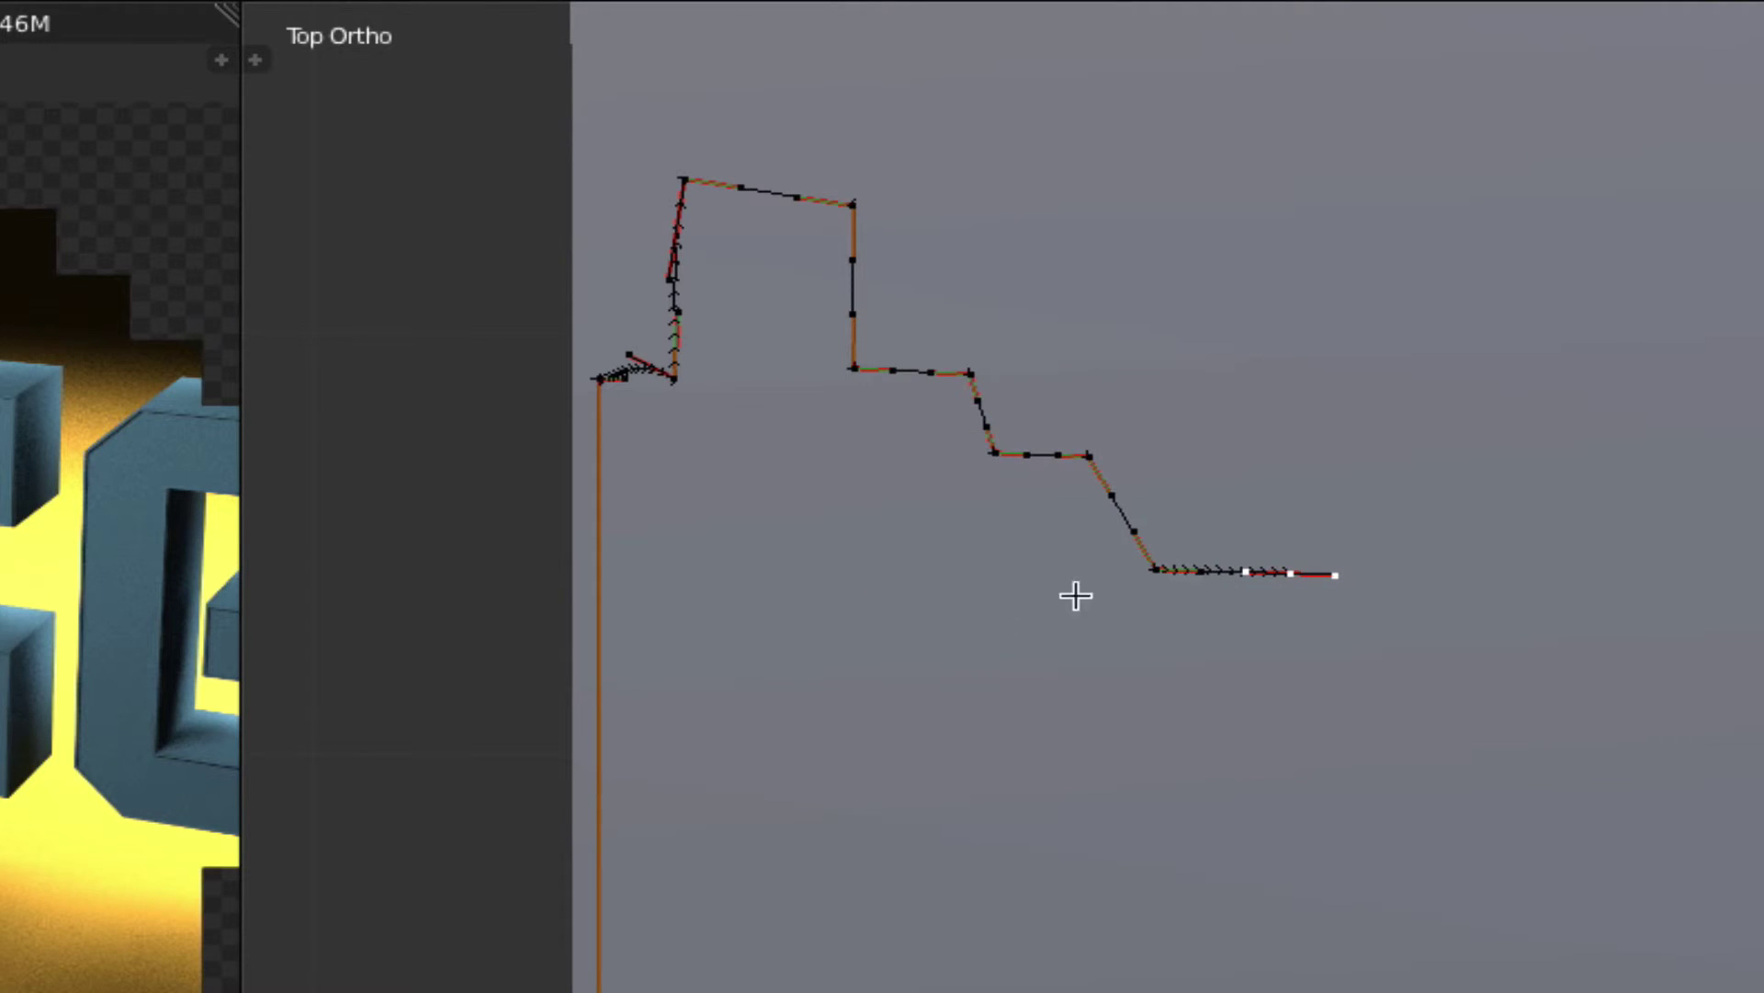
{"action": "right_click", "coordinate": [969, 375]}
{"action": "key", "text": "v"}
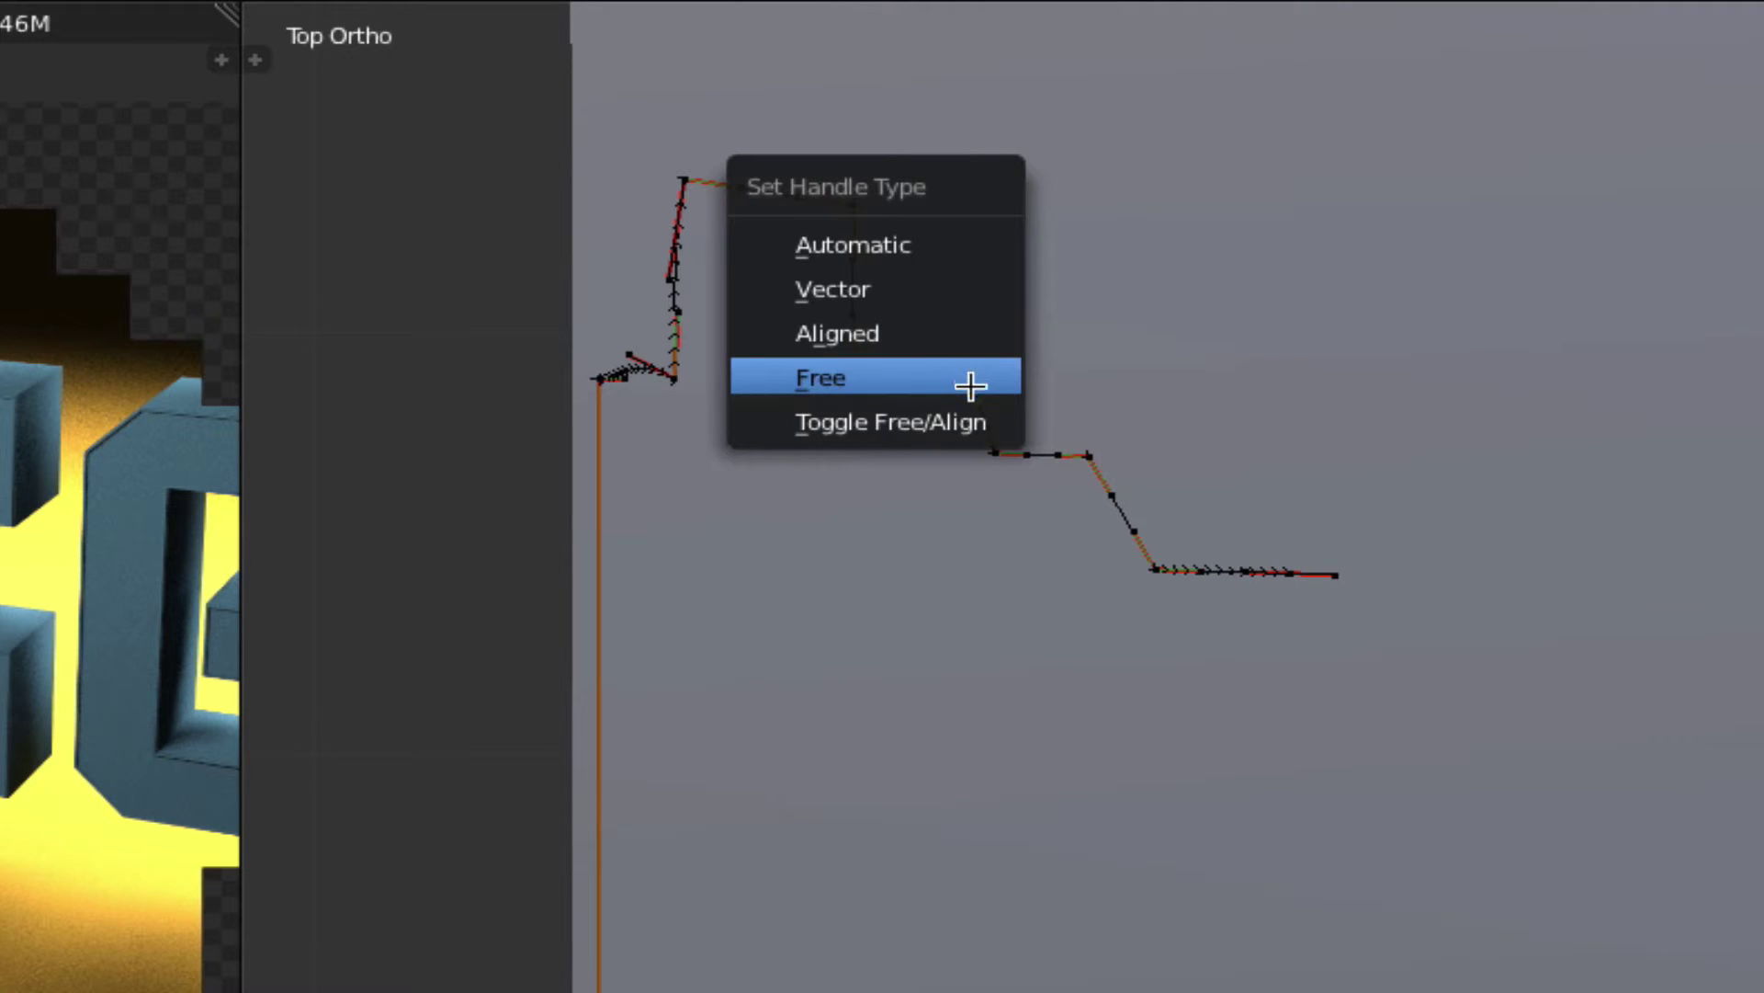
{"action": "left_click", "coordinate": [860, 382]}
{"action": "right_click_drag", "start_coordinate": [978, 401], "coordinate": [1046, 378]}
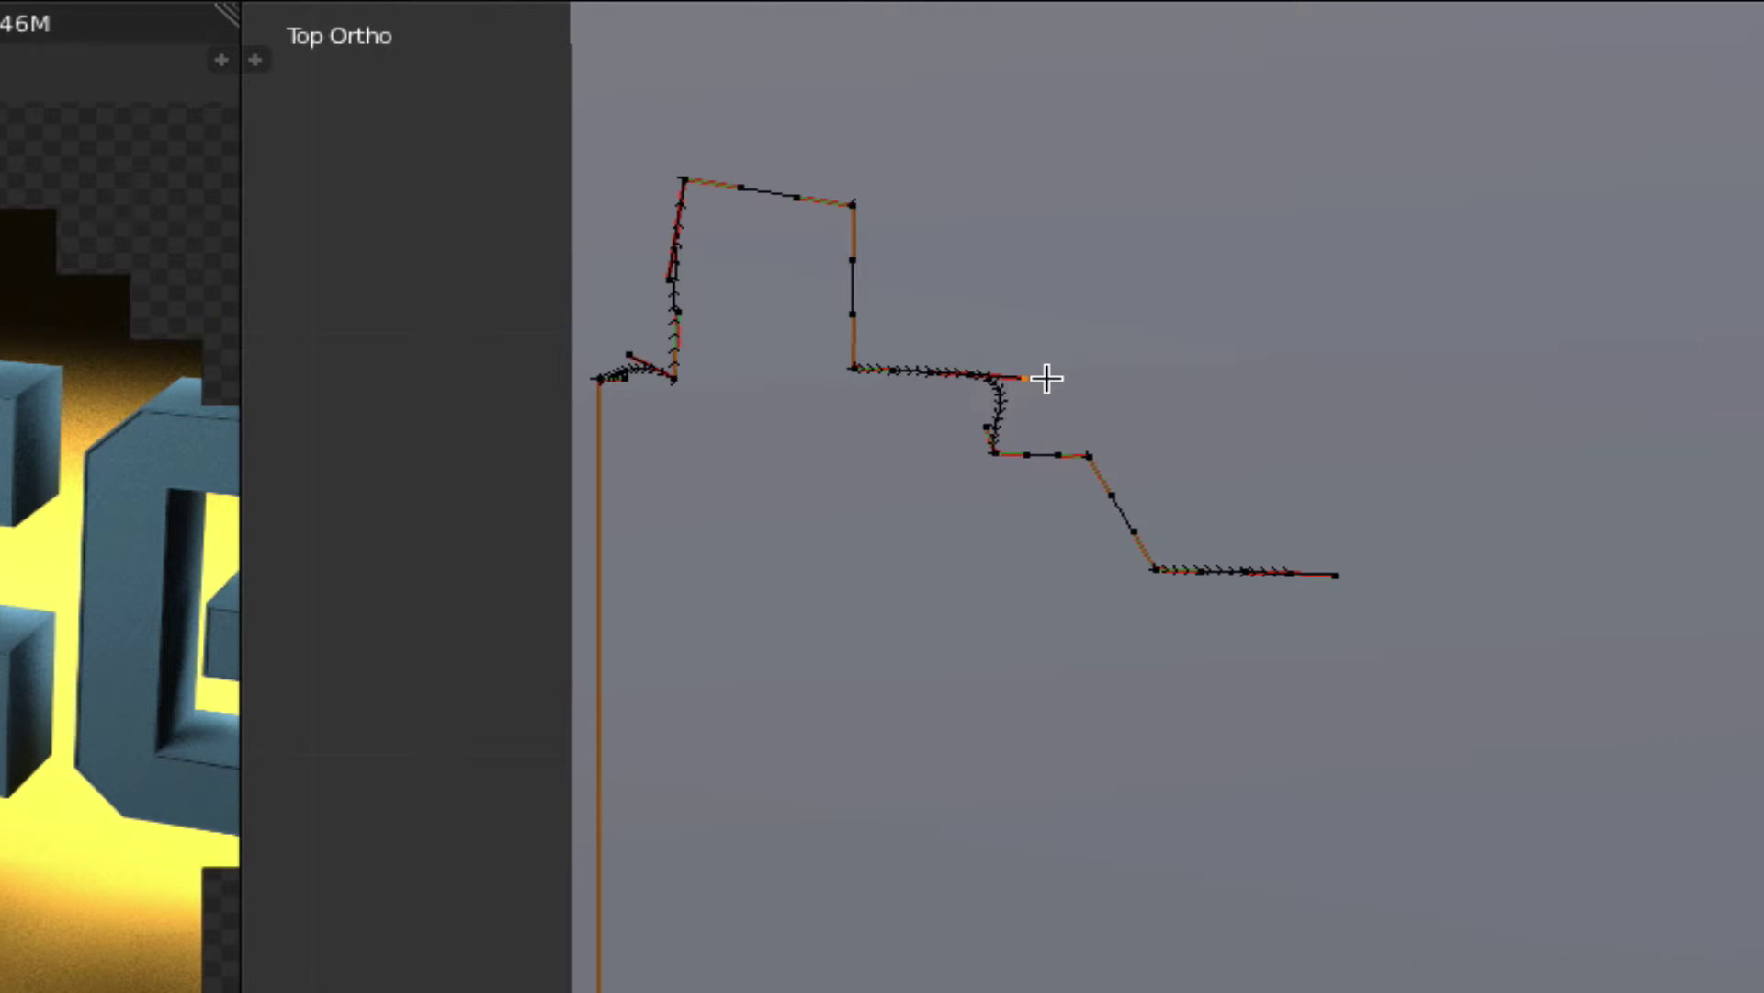
Pull the lower step corner up-right into a slope and select the top-right corner.
{"action": "right_click", "coordinate": [855, 369]}
{"action": "right_click_drag", "start_coordinate": [856, 369], "coordinate": [905, 330]}
{"action": "right_click", "coordinate": [853, 204]}
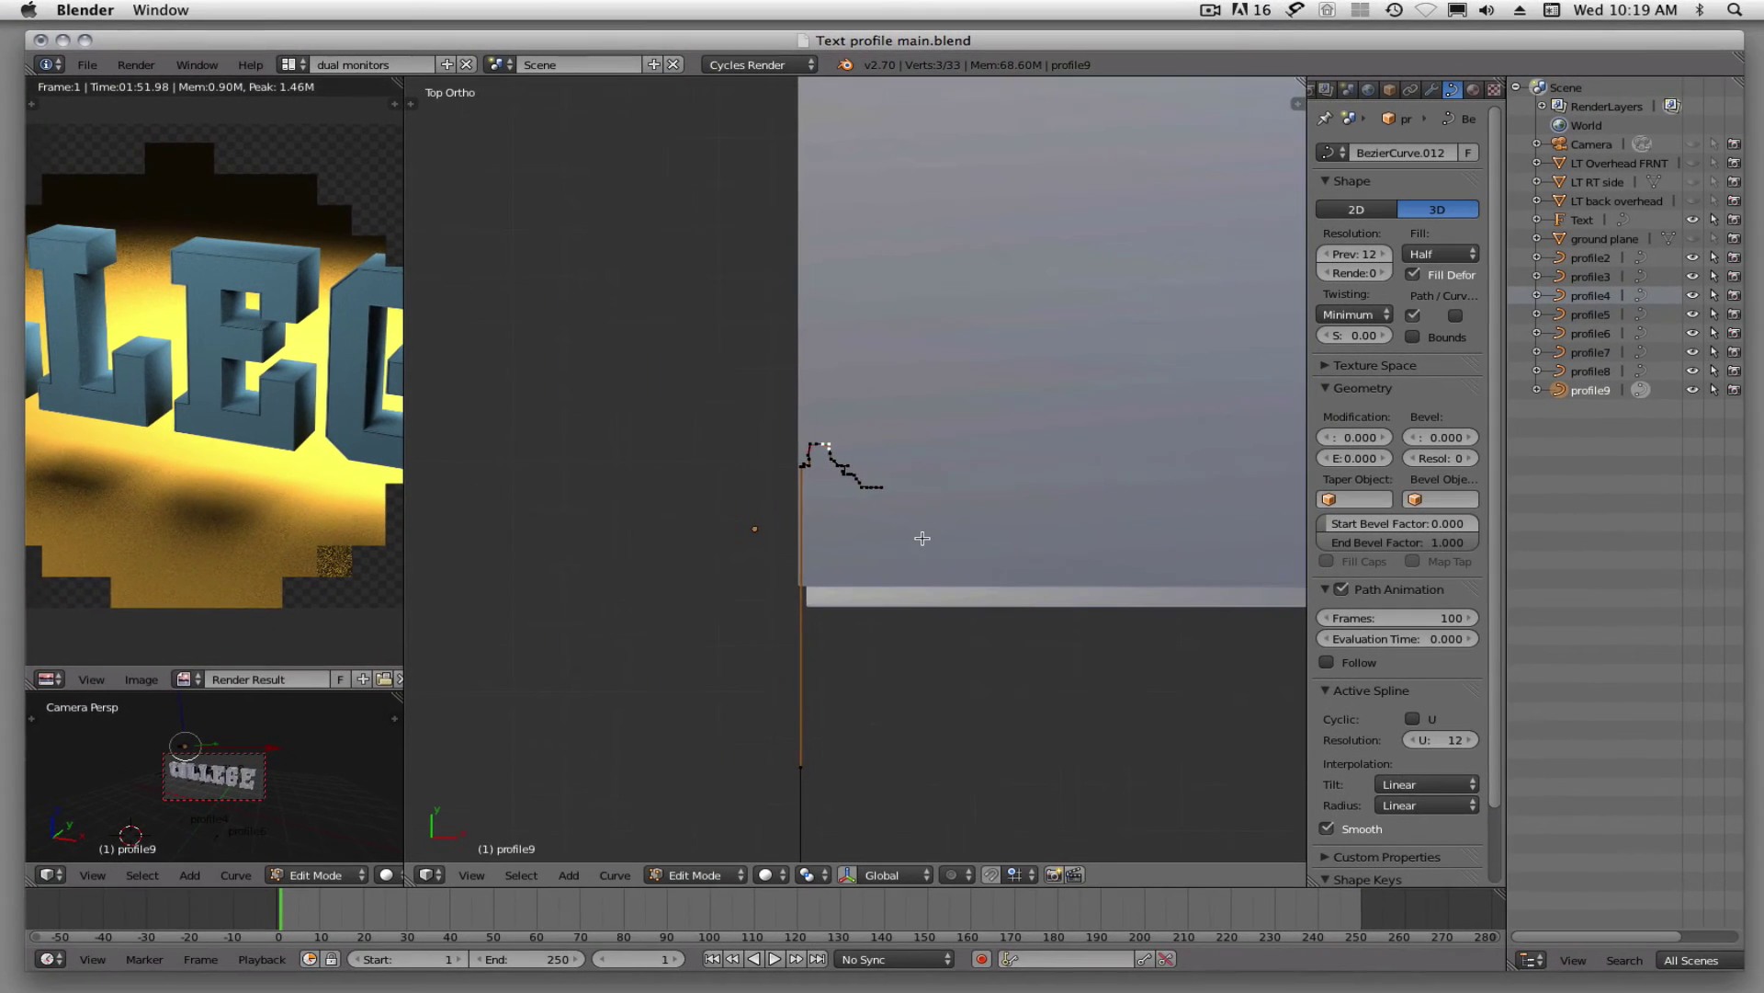
{"action": "middle_click_drag", "start_coordinate": [910, 549], "coordinate": [904, 555]}
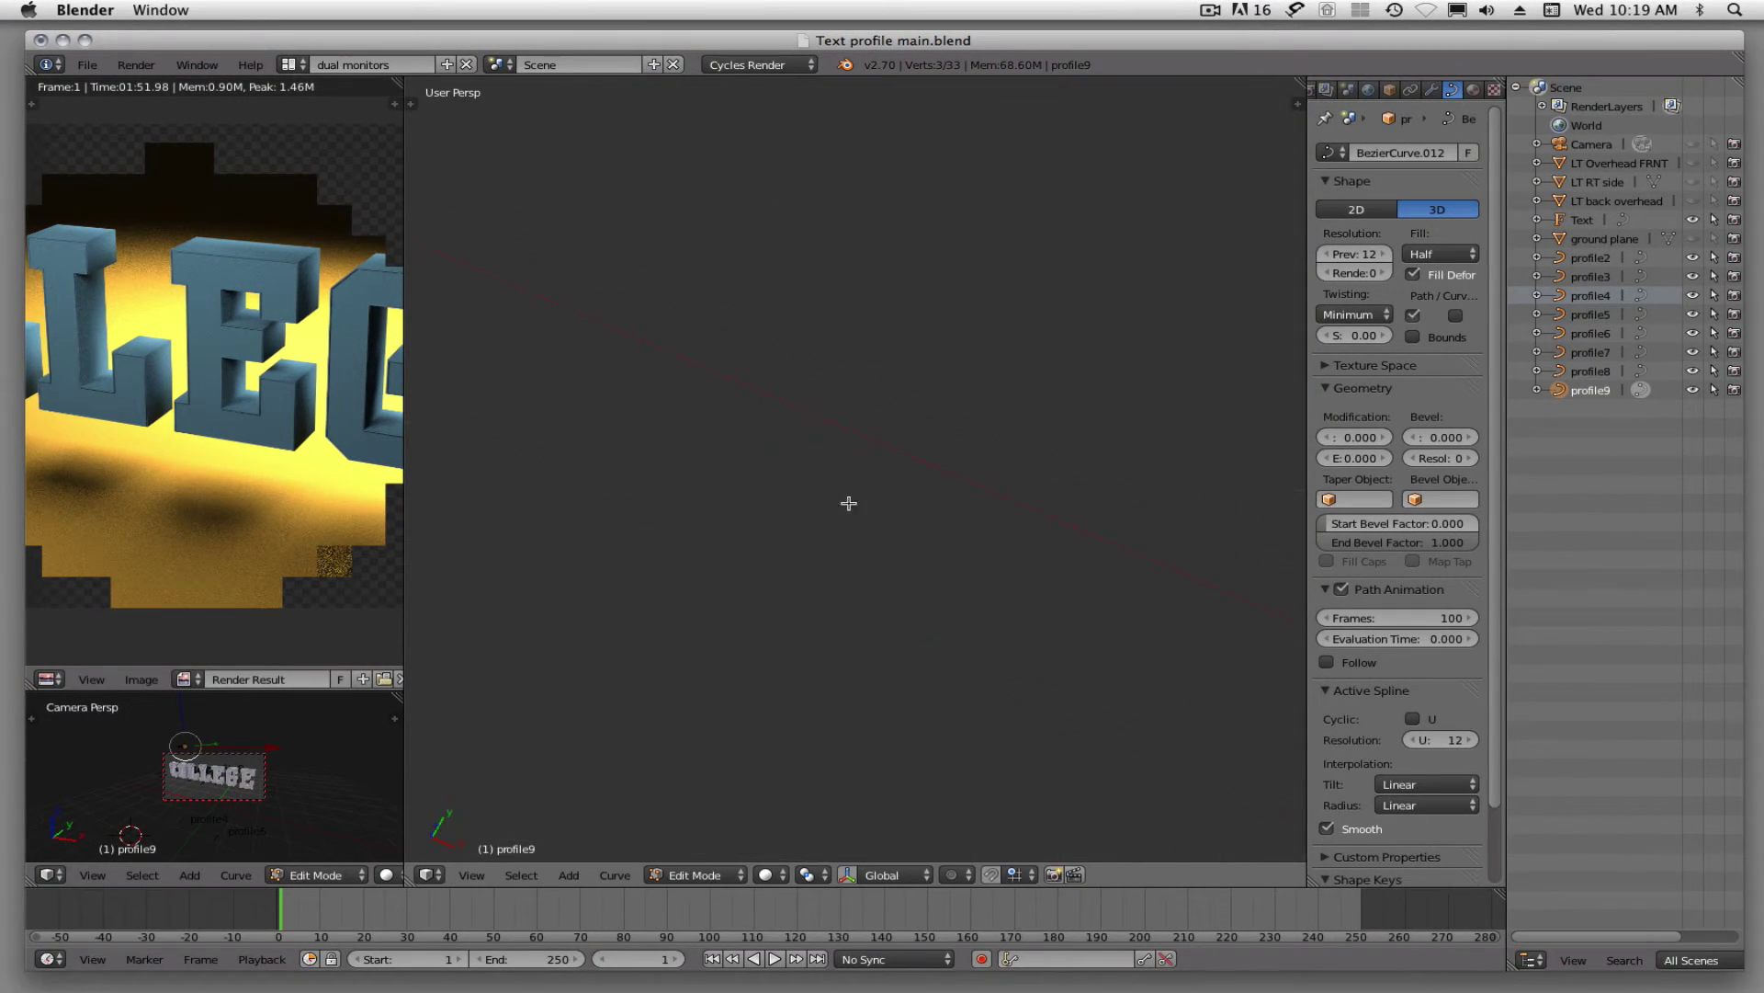
{"action": "middle_click_drag", "start_coordinate": [865, 421], "coordinate": [979, 698]}
{"action": "scroll", "coordinate": [1041, 749], "scroll_direction": "up", "scroll_amount": 6}
{"action": "scroll", "coordinate": [984, 732], "scroll_direction": "up", "scroll_amount": 3}
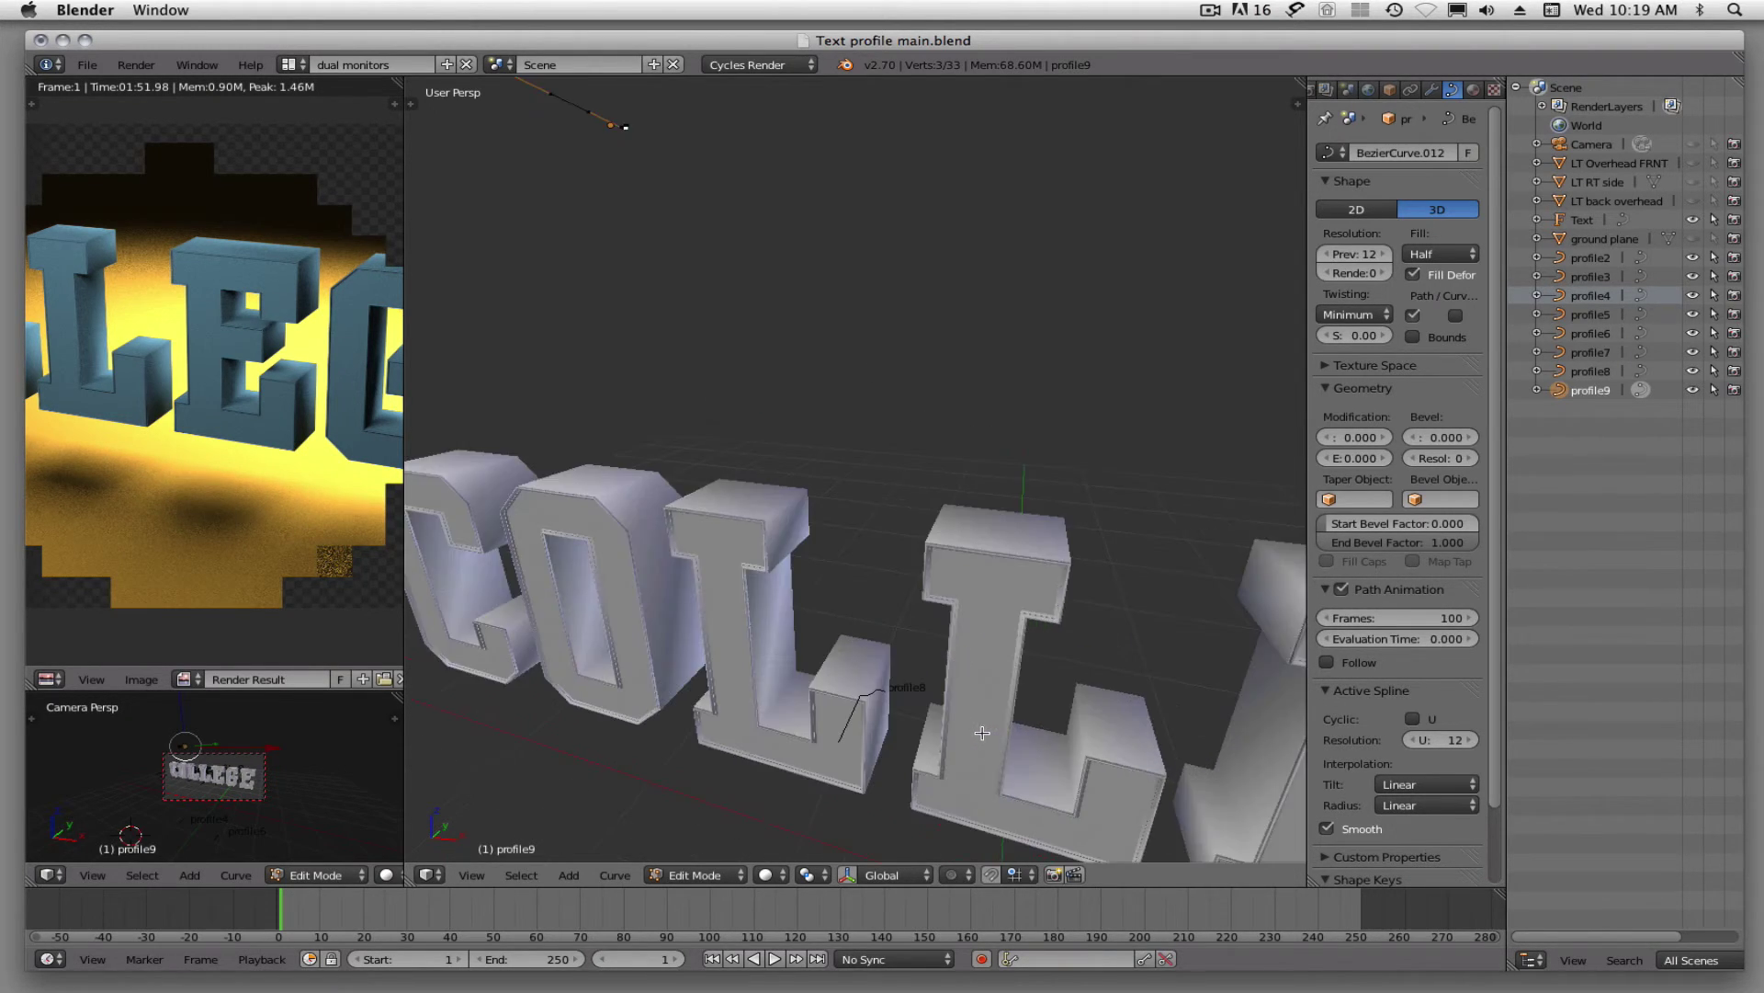
{"action": "scroll", "coordinate": [970, 729], "scroll_direction": "up", "scroll_amount": 3}
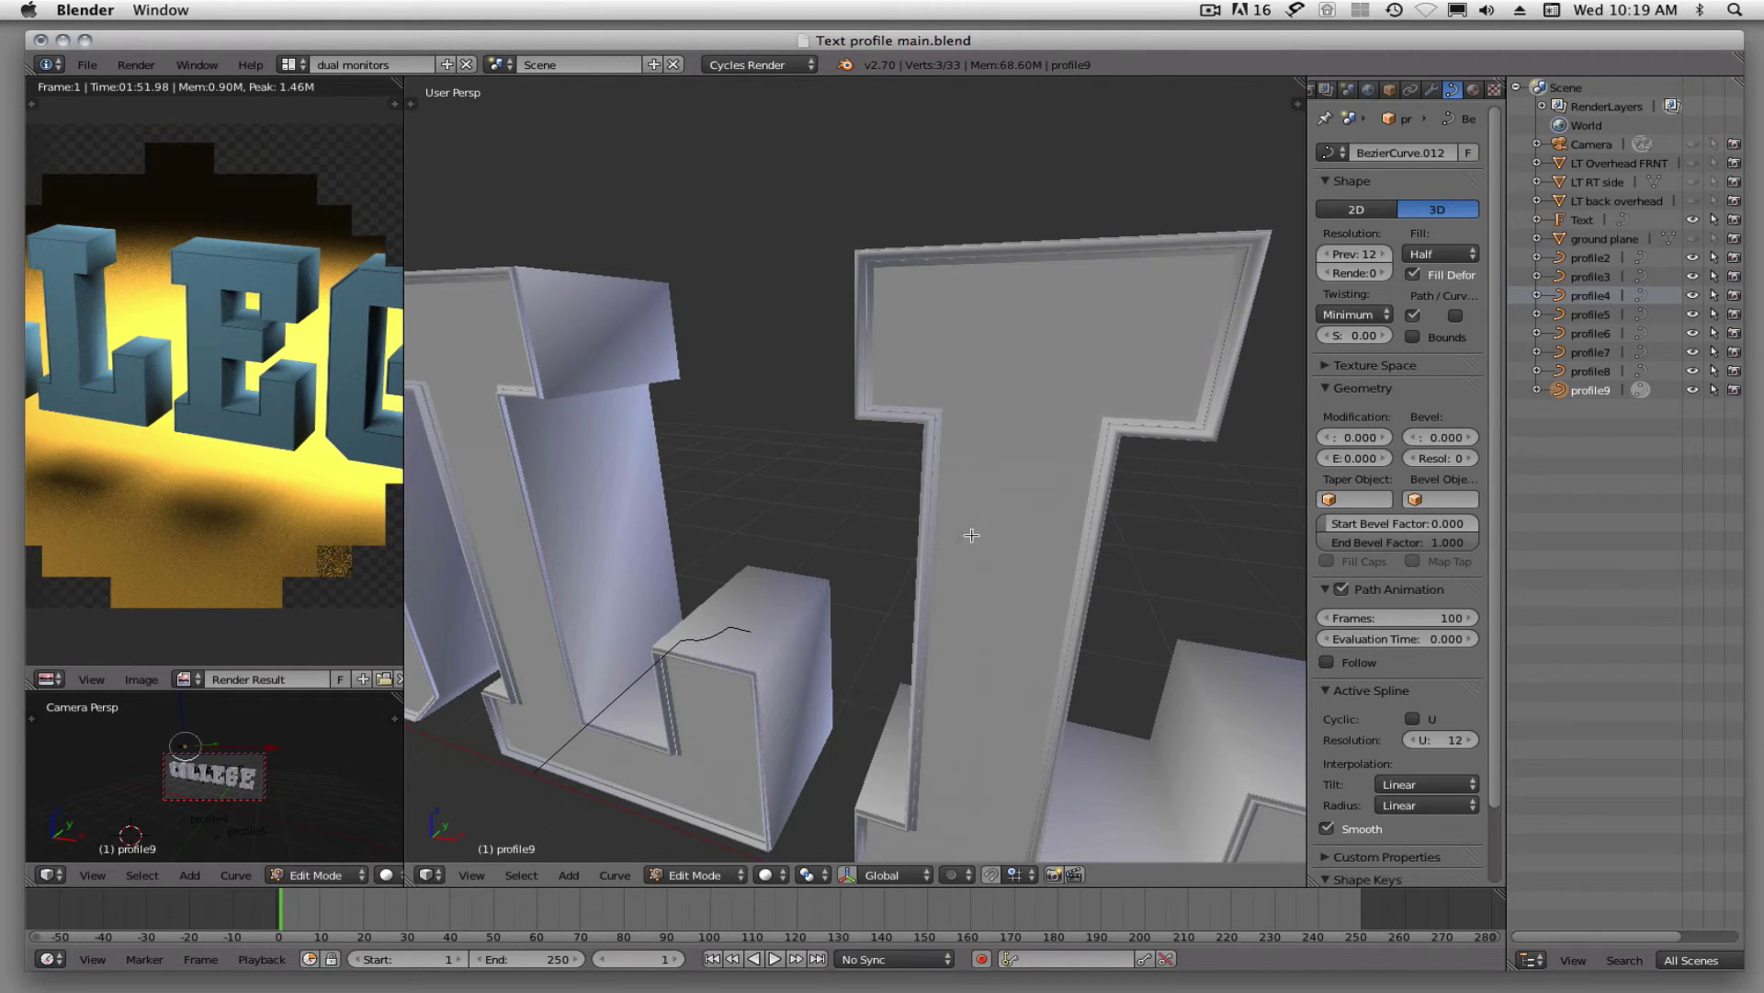
{"action": "scroll", "coordinate": [1018, 517], "scroll_direction": "up", "scroll_amount": 6}
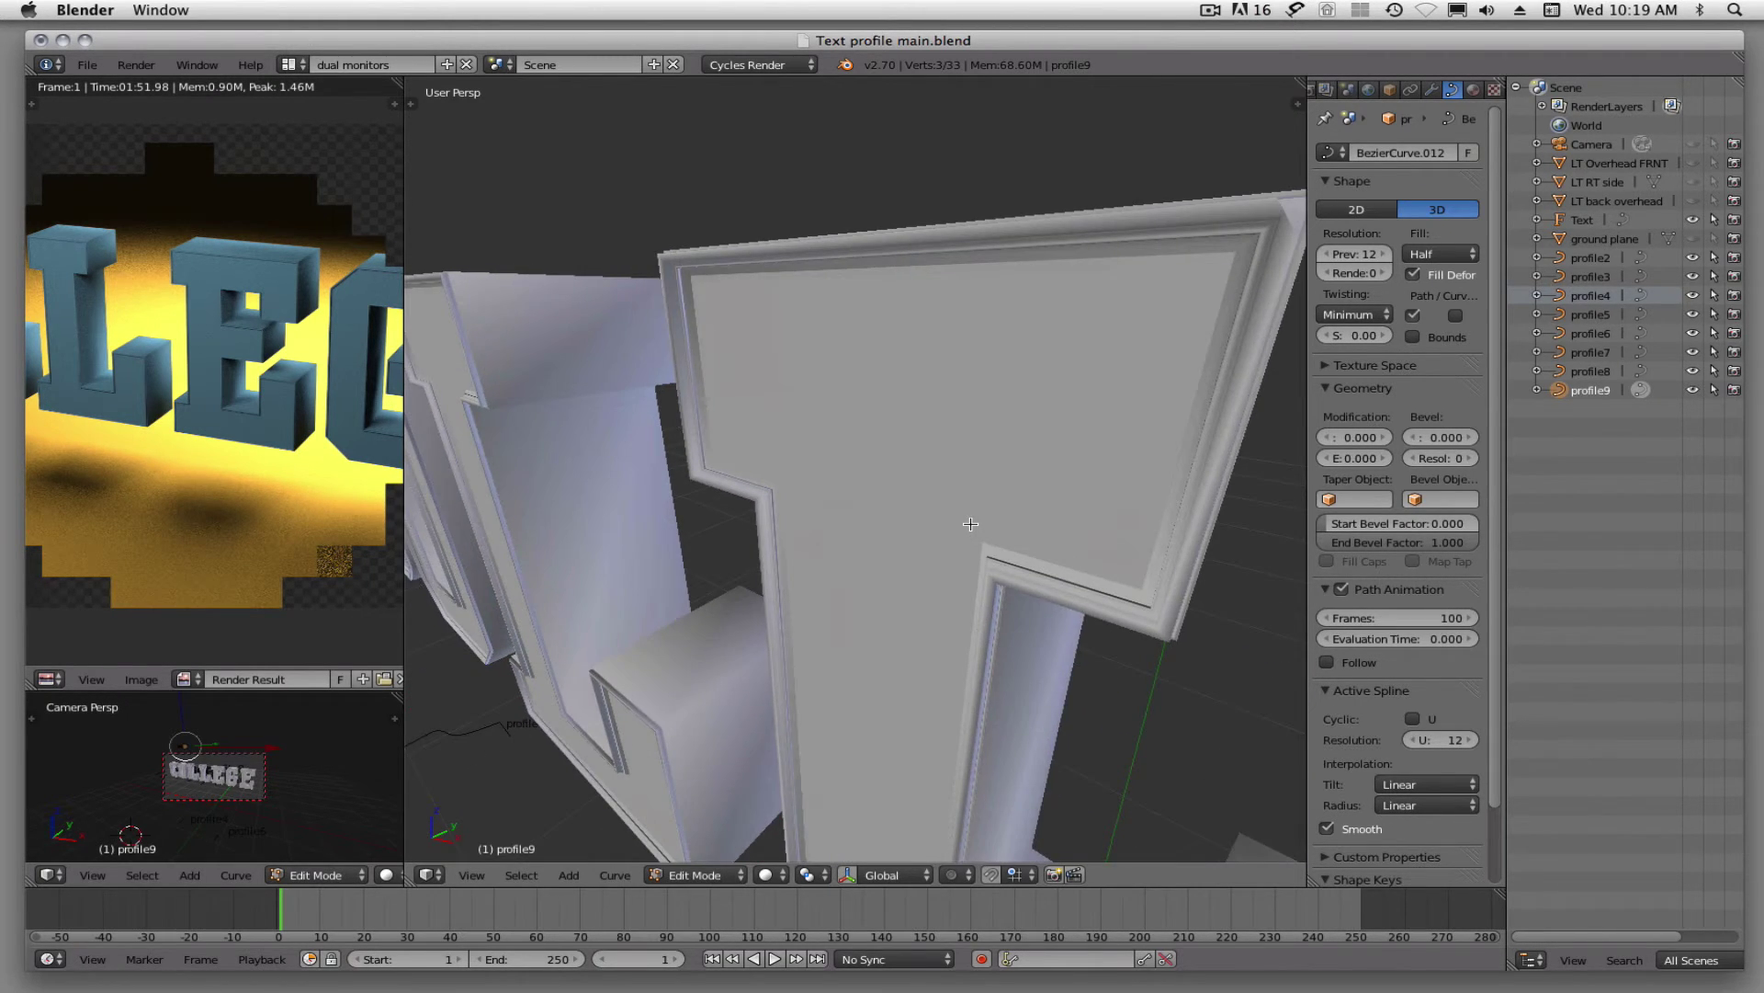
{"action": "middle_click_drag", "start_coordinate": [977, 514], "coordinate": [1011, 511]}
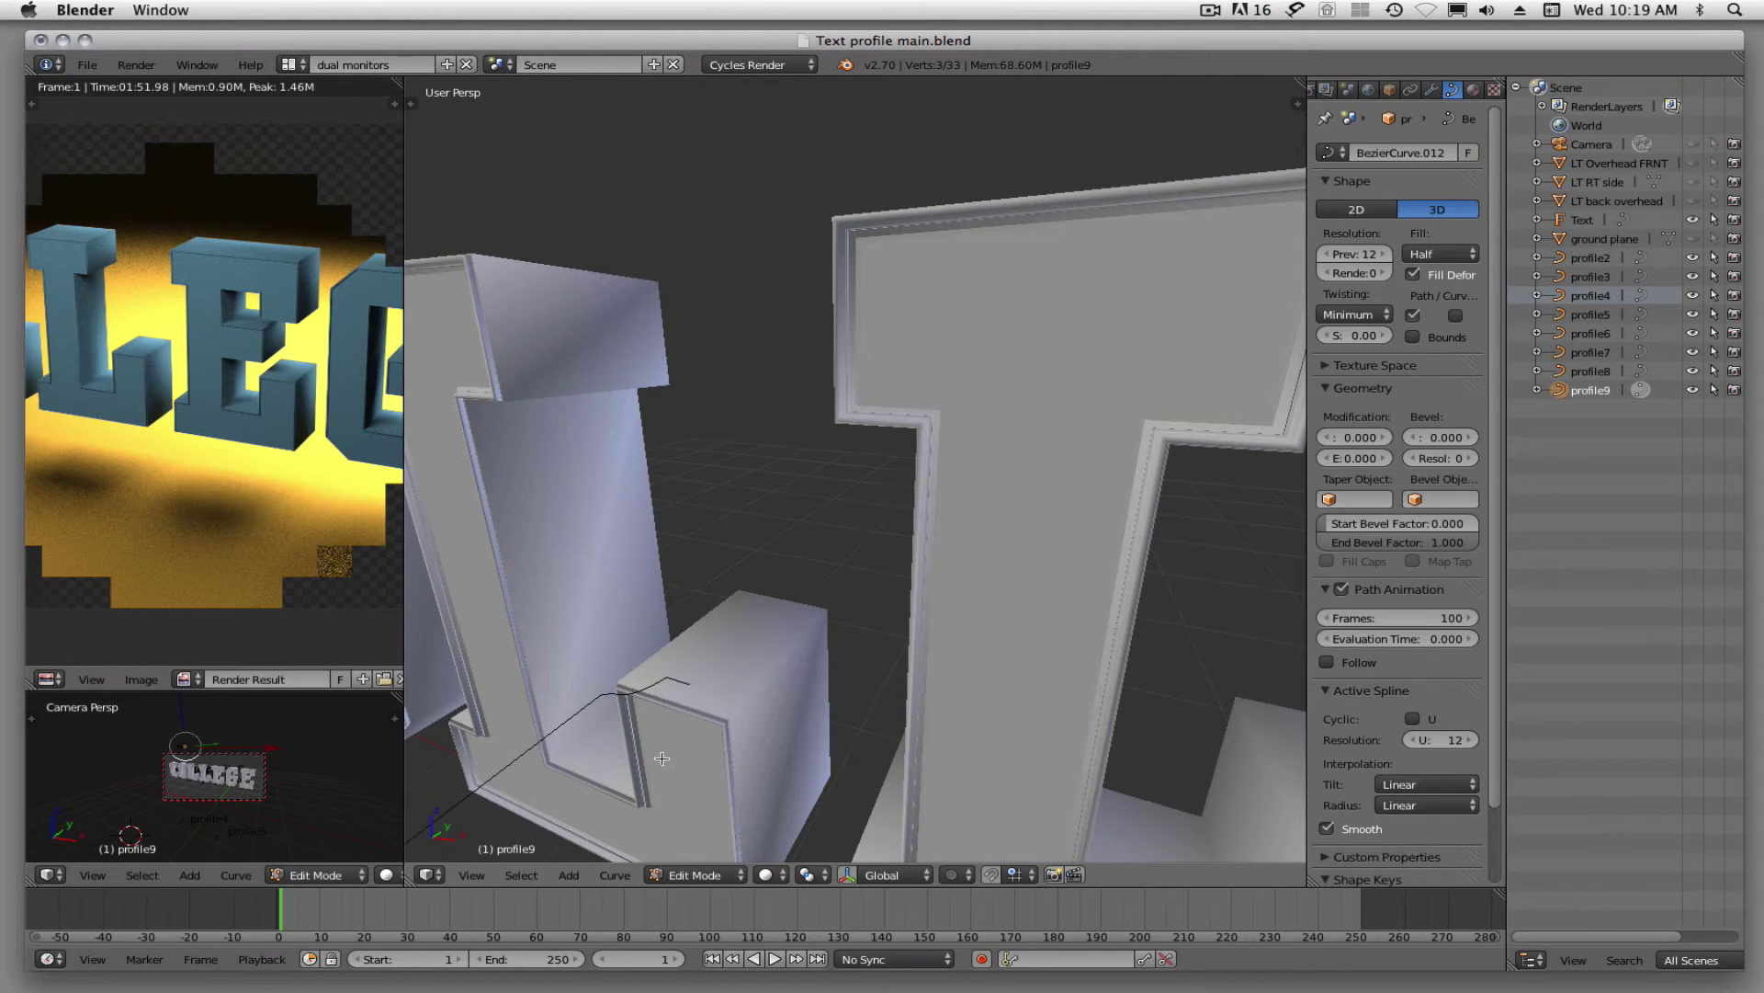
{"action": "scroll", "coordinate": [1001, 512], "scroll_direction": "down", "scroll_amount": 8}
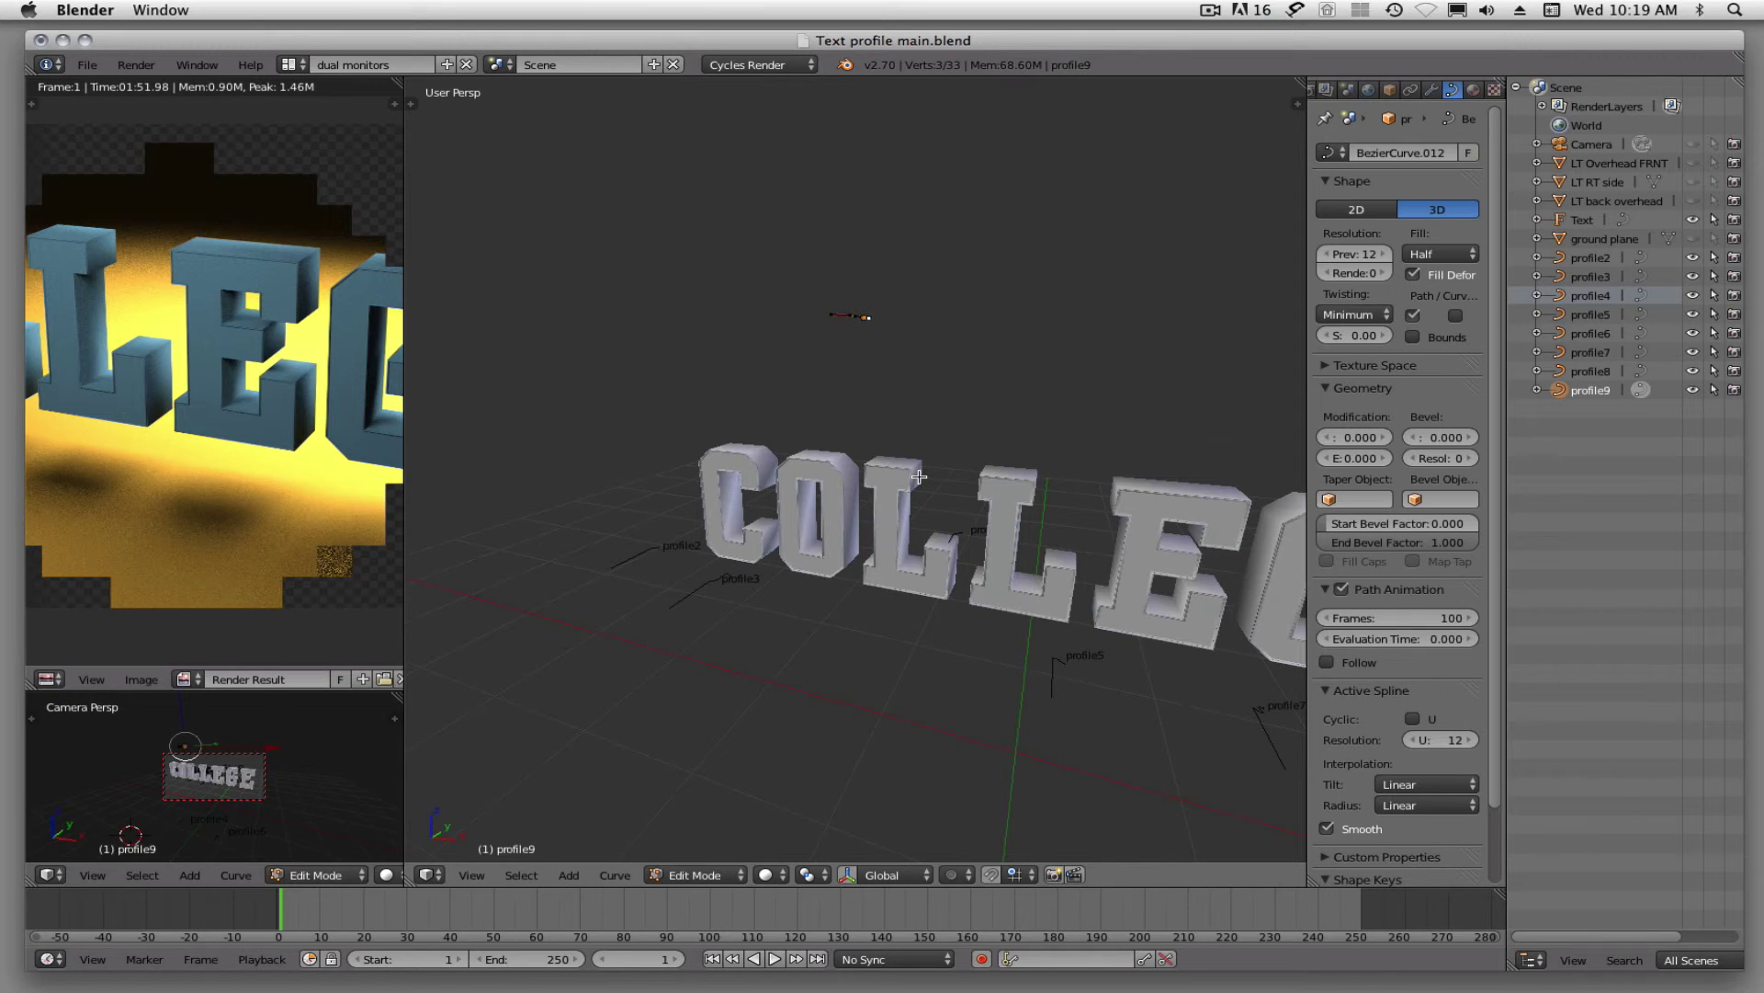
In top view, extrude a new point upward from the curve end with Vector handles.
{"action": "key", "text": "KP_7"}
{"action": "scroll", "coordinate": [944, 647], "scroll_direction": "up", "scroll_amount": 10}
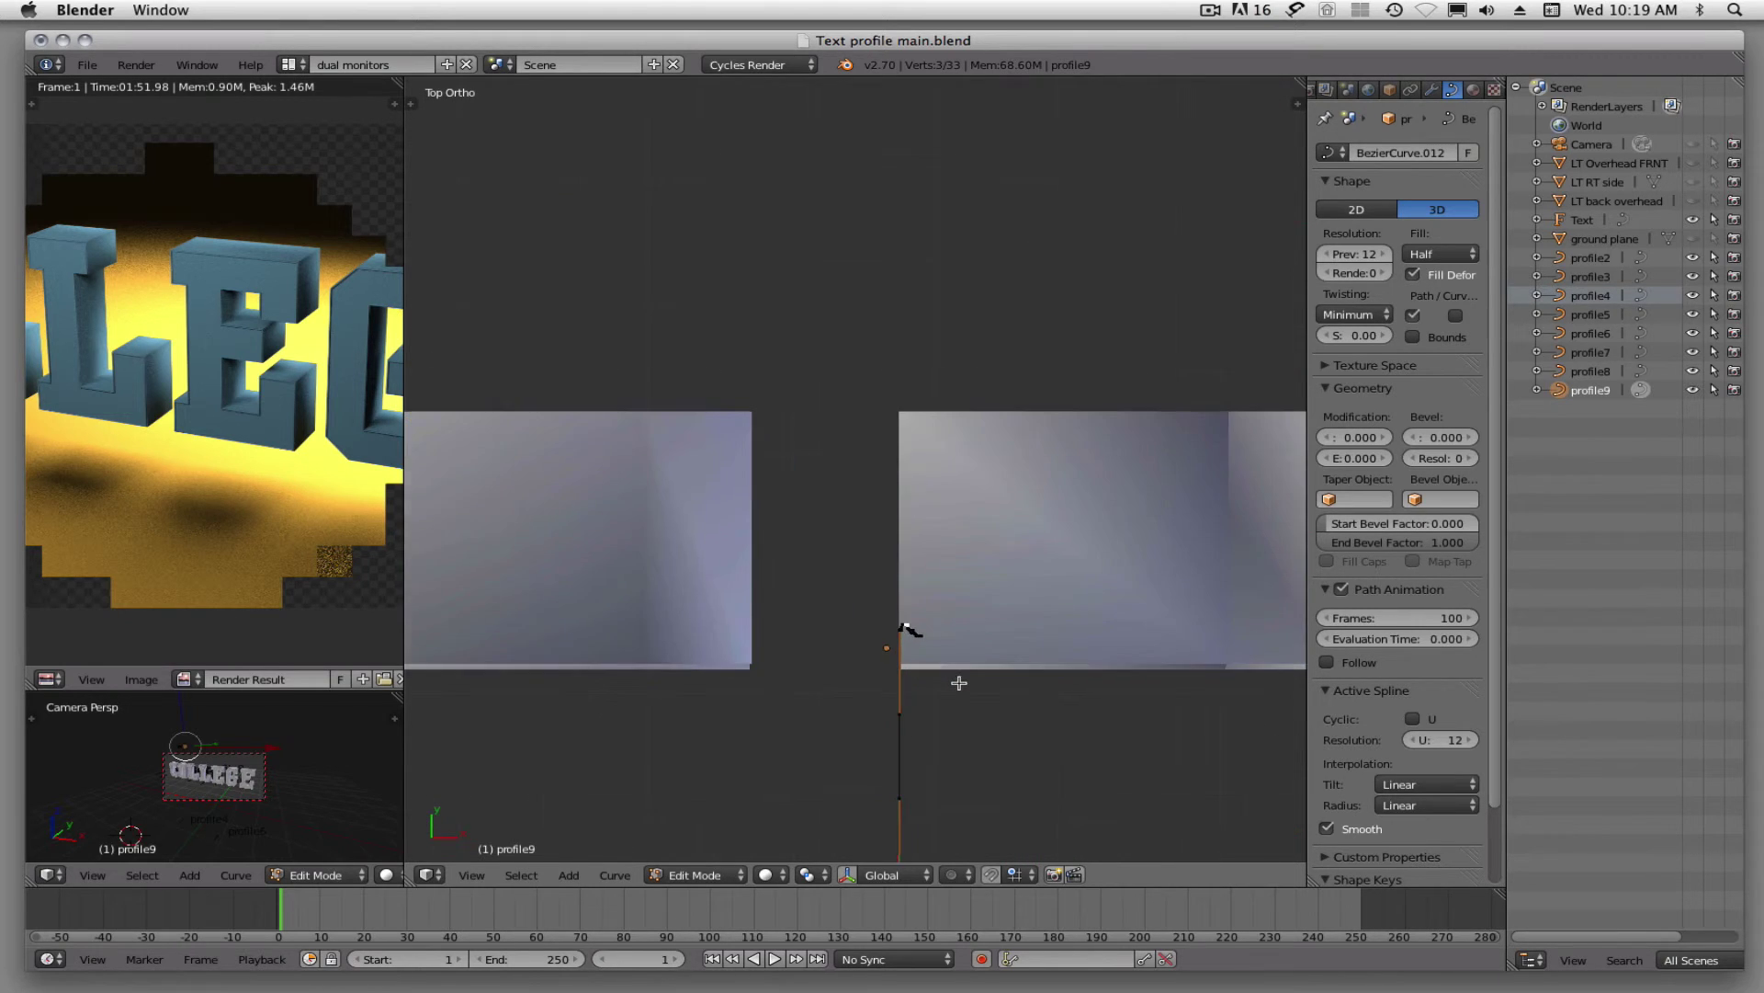
{"action": "scroll", "coordinate": [887, 621], "scroll_direction": "up", "scroll_amount": 6}
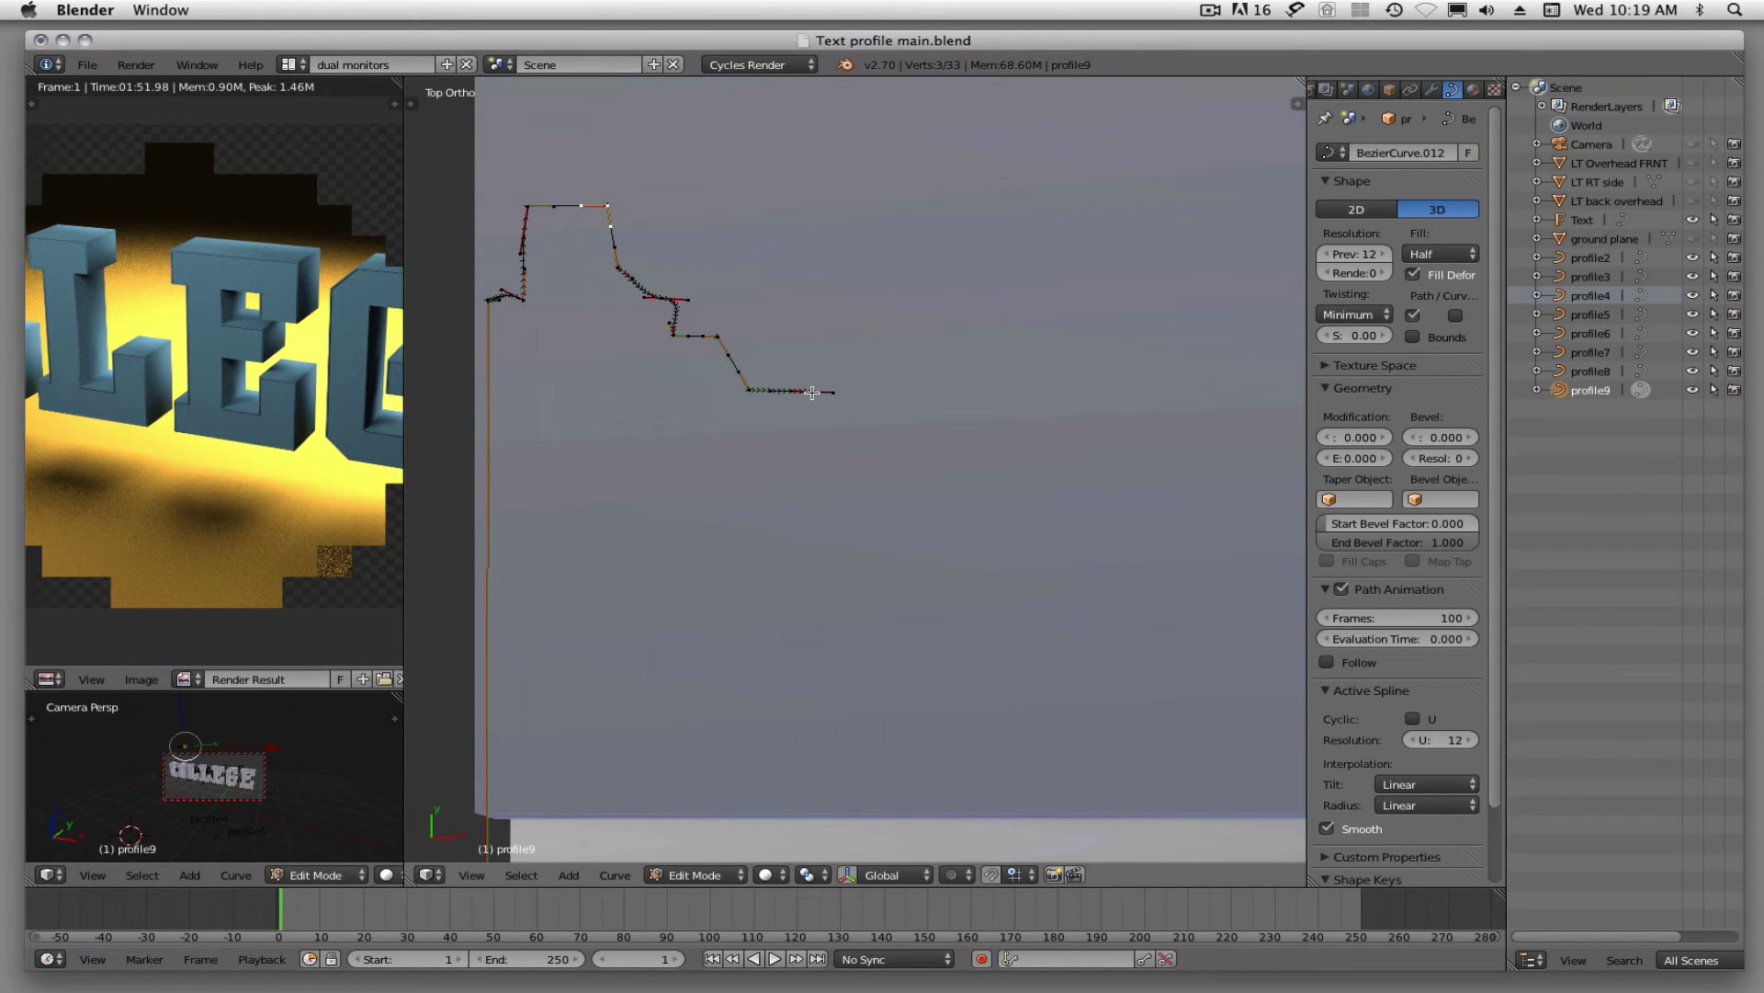
{"action": "key", "text": "e"}
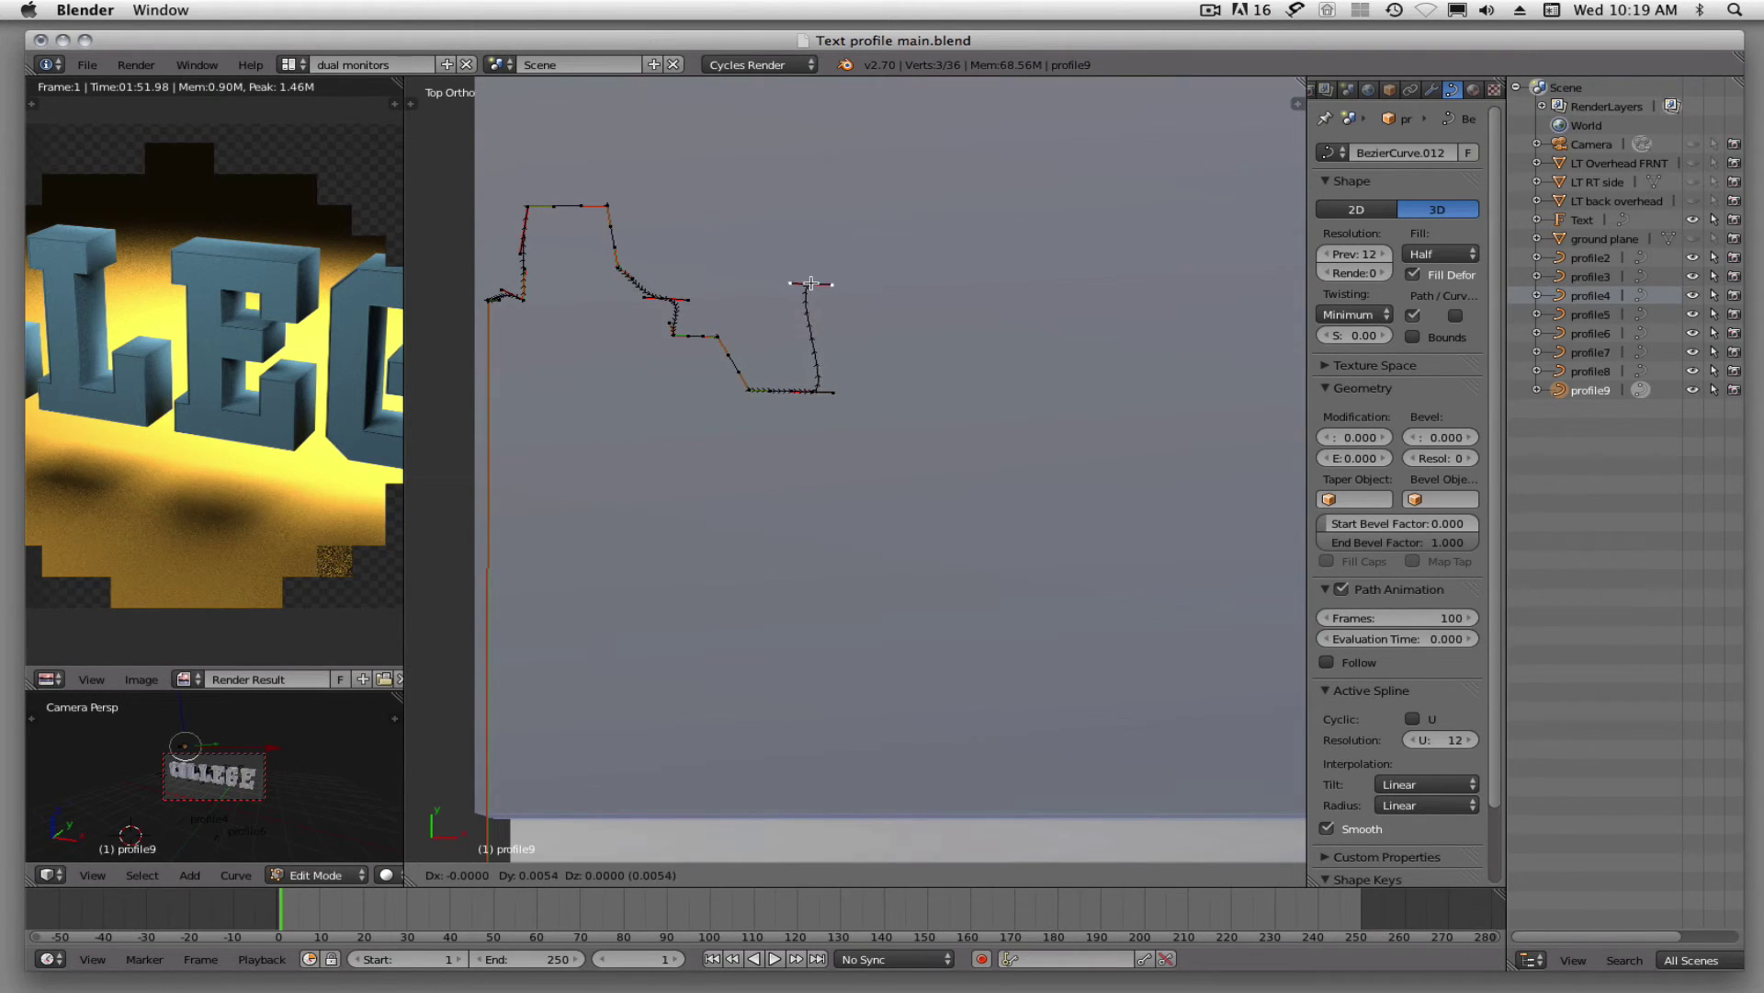
{"action": "left_click", "coordinate": [816, 268]}
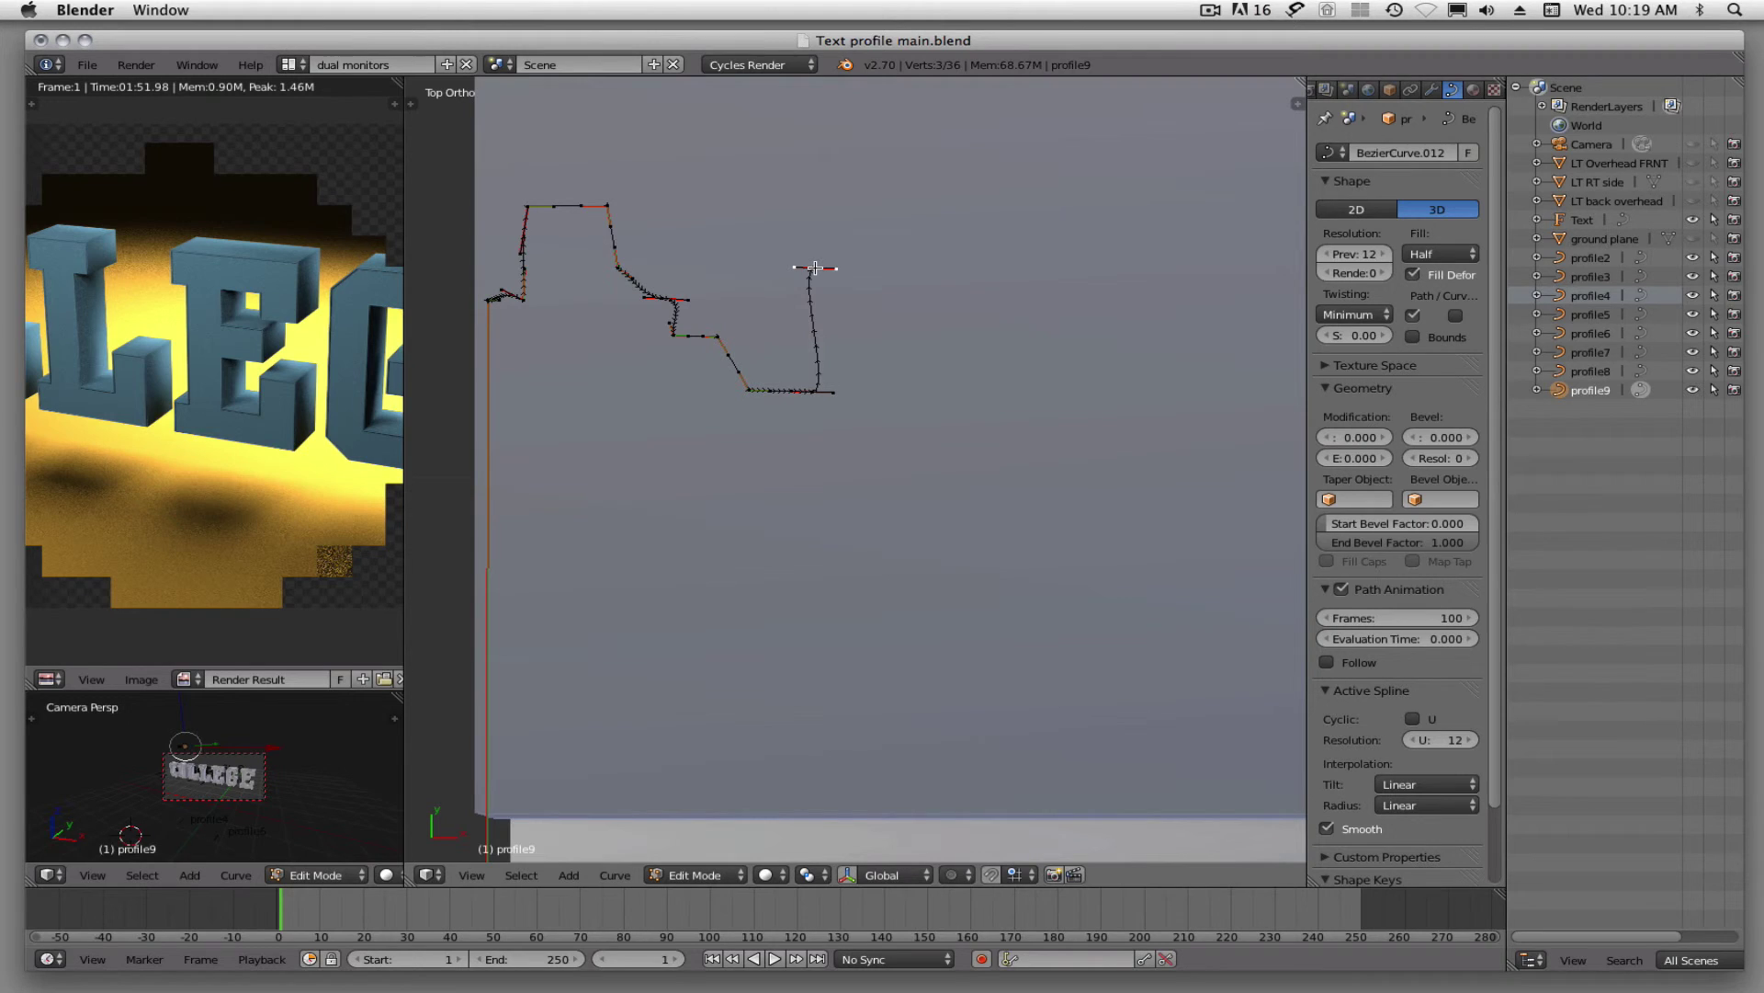
{"action": "key", "text": "v"}
{"action": "left_click", "coordinate": [768, 231]}
Set the points to Vector handles, nudge them left, and extrude a short step right.
{"action": "key", "text": "v"}
{"action": "left_click", "coordinate": [770, 393]}
{"action": "key", "text": "g"}
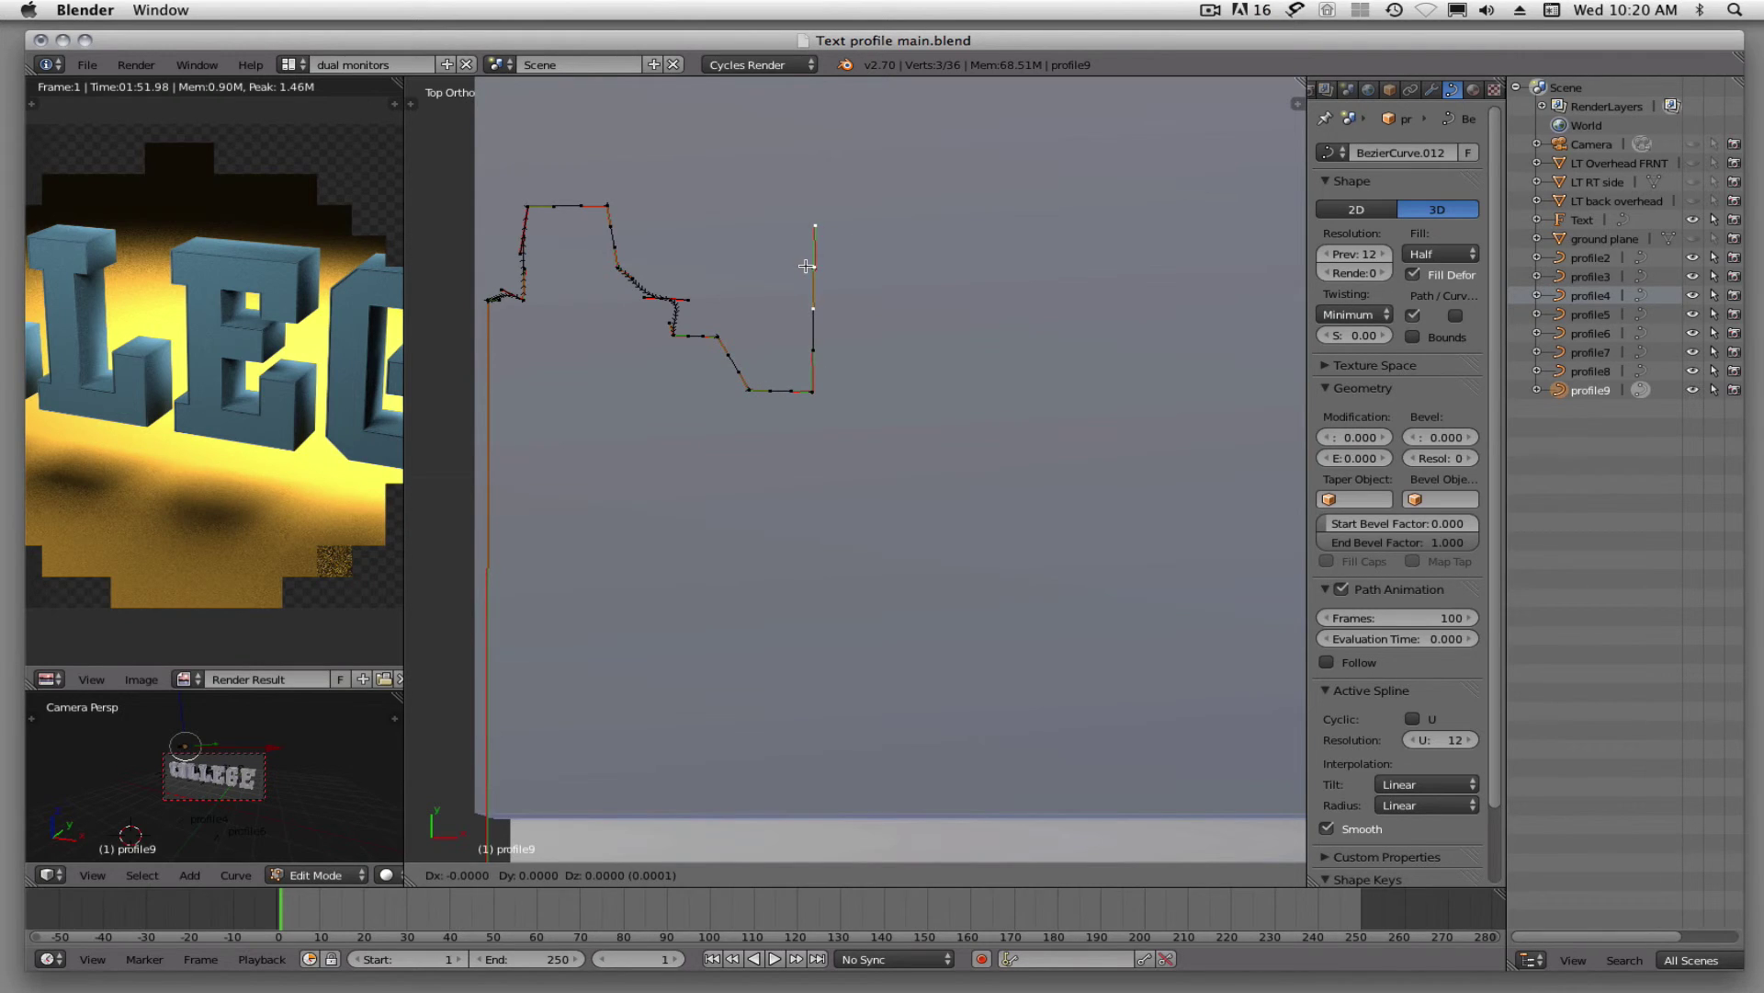
{"action": "left_click", "coordinate": [804, 265]}
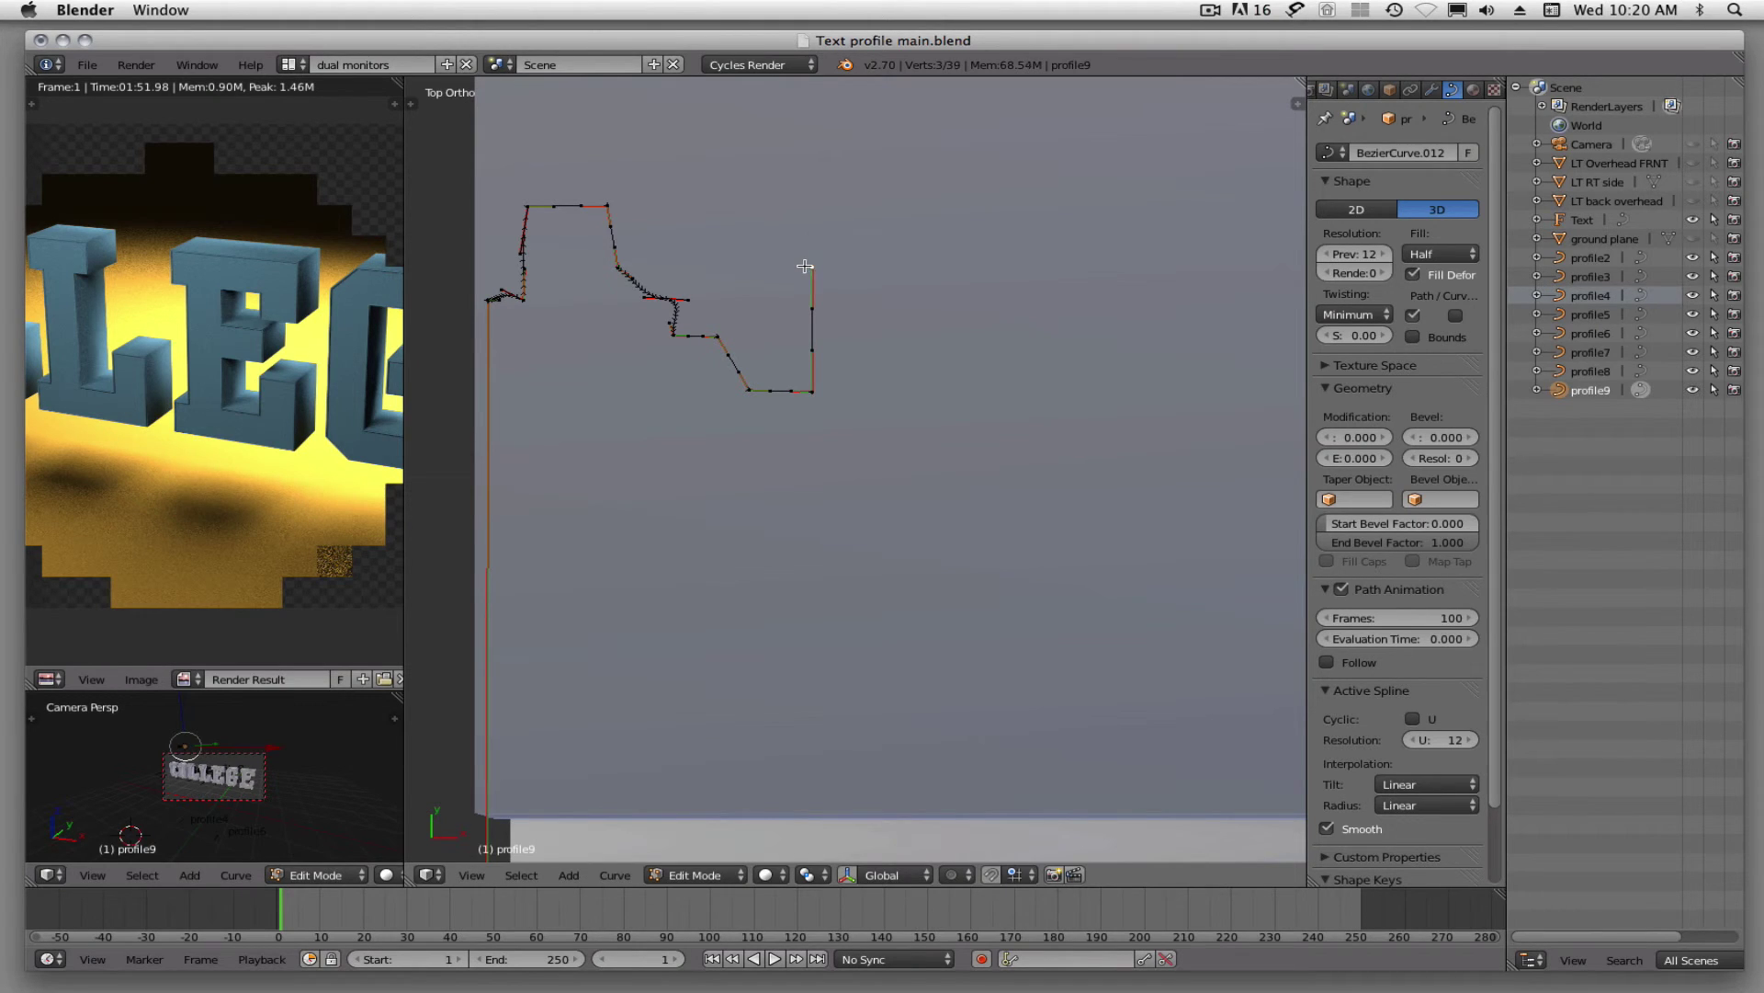
{"action": "key", "text": "e"}
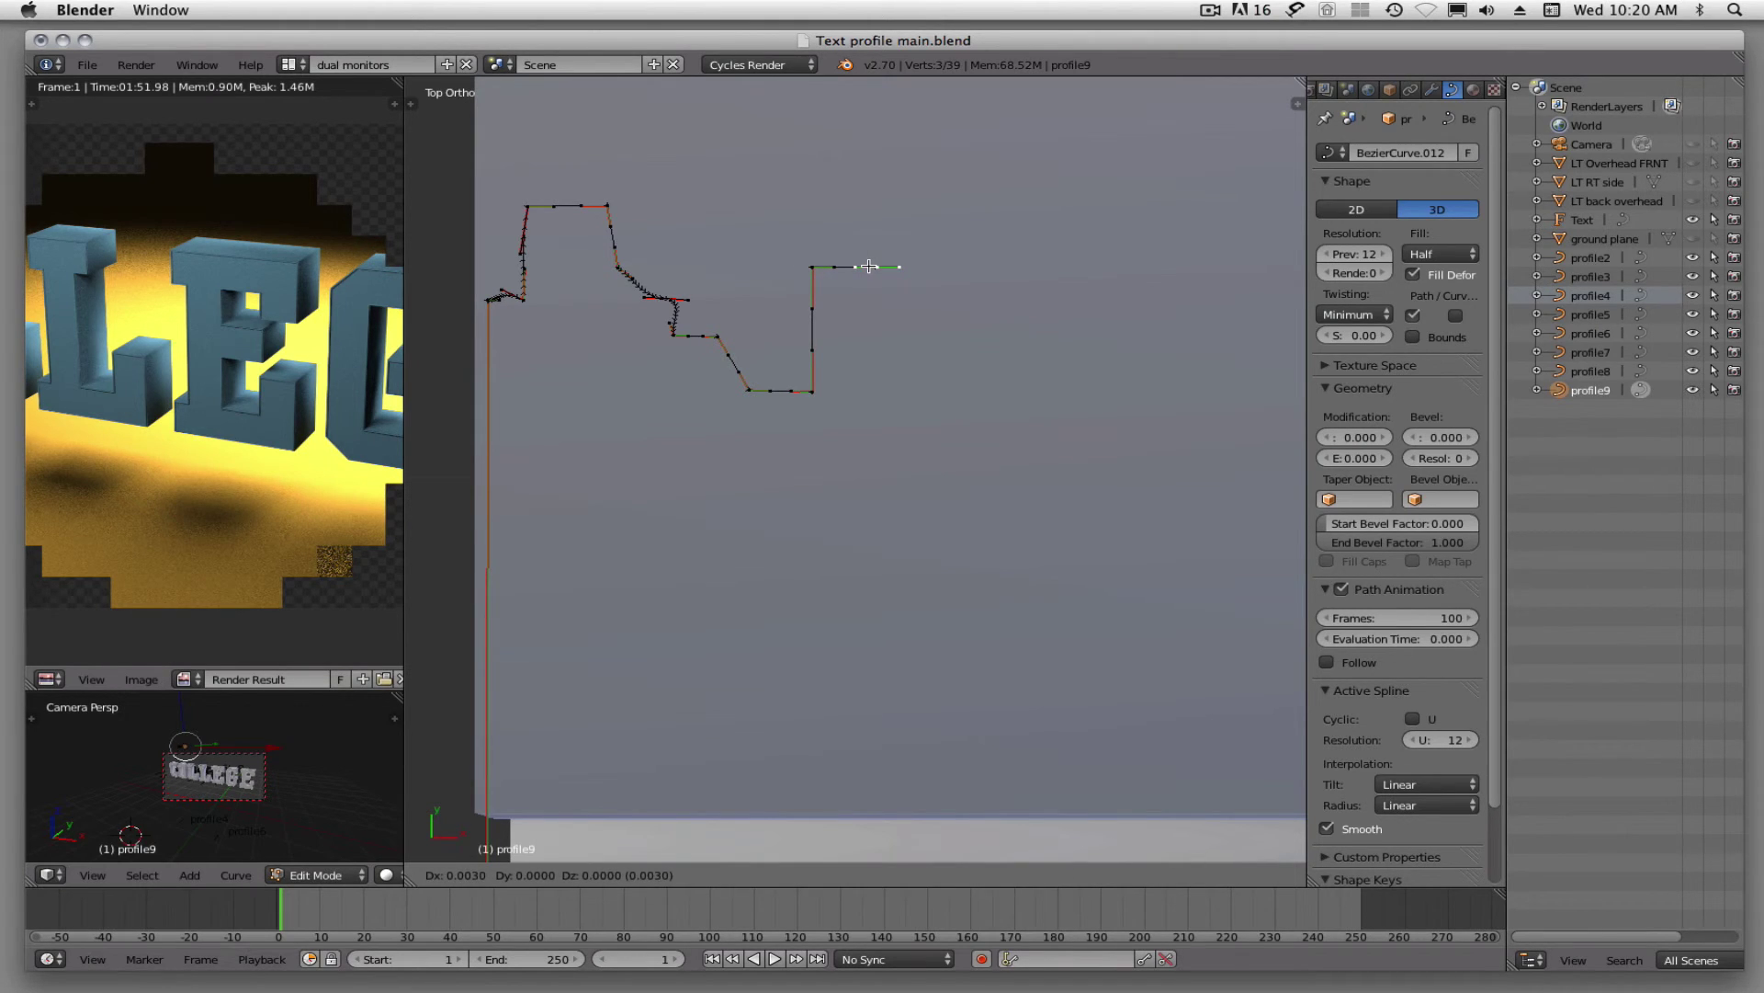
{"action": "left_click", "coordinate": [869, 266]}
{"action": "middle_click_drag", "start_coordinate": [962, 457], "coordinate": [1179, 489]}
{"action": "middle_click_drag", "start_coordinate": [1153, 558], "coordinate": [1073, 430]}
{"action": "middle_click_drag", "start_coordinate": [933, 718], "coordinate": [827, 483]}
{"action": "scroll", "coordinate": [862, 546], "scroll_direction": "up", "scroll_amount": 2}
{"action": "scroll", "coordinate": [862, 542], "scroll_direction": "down", "scroll_amount": 5}
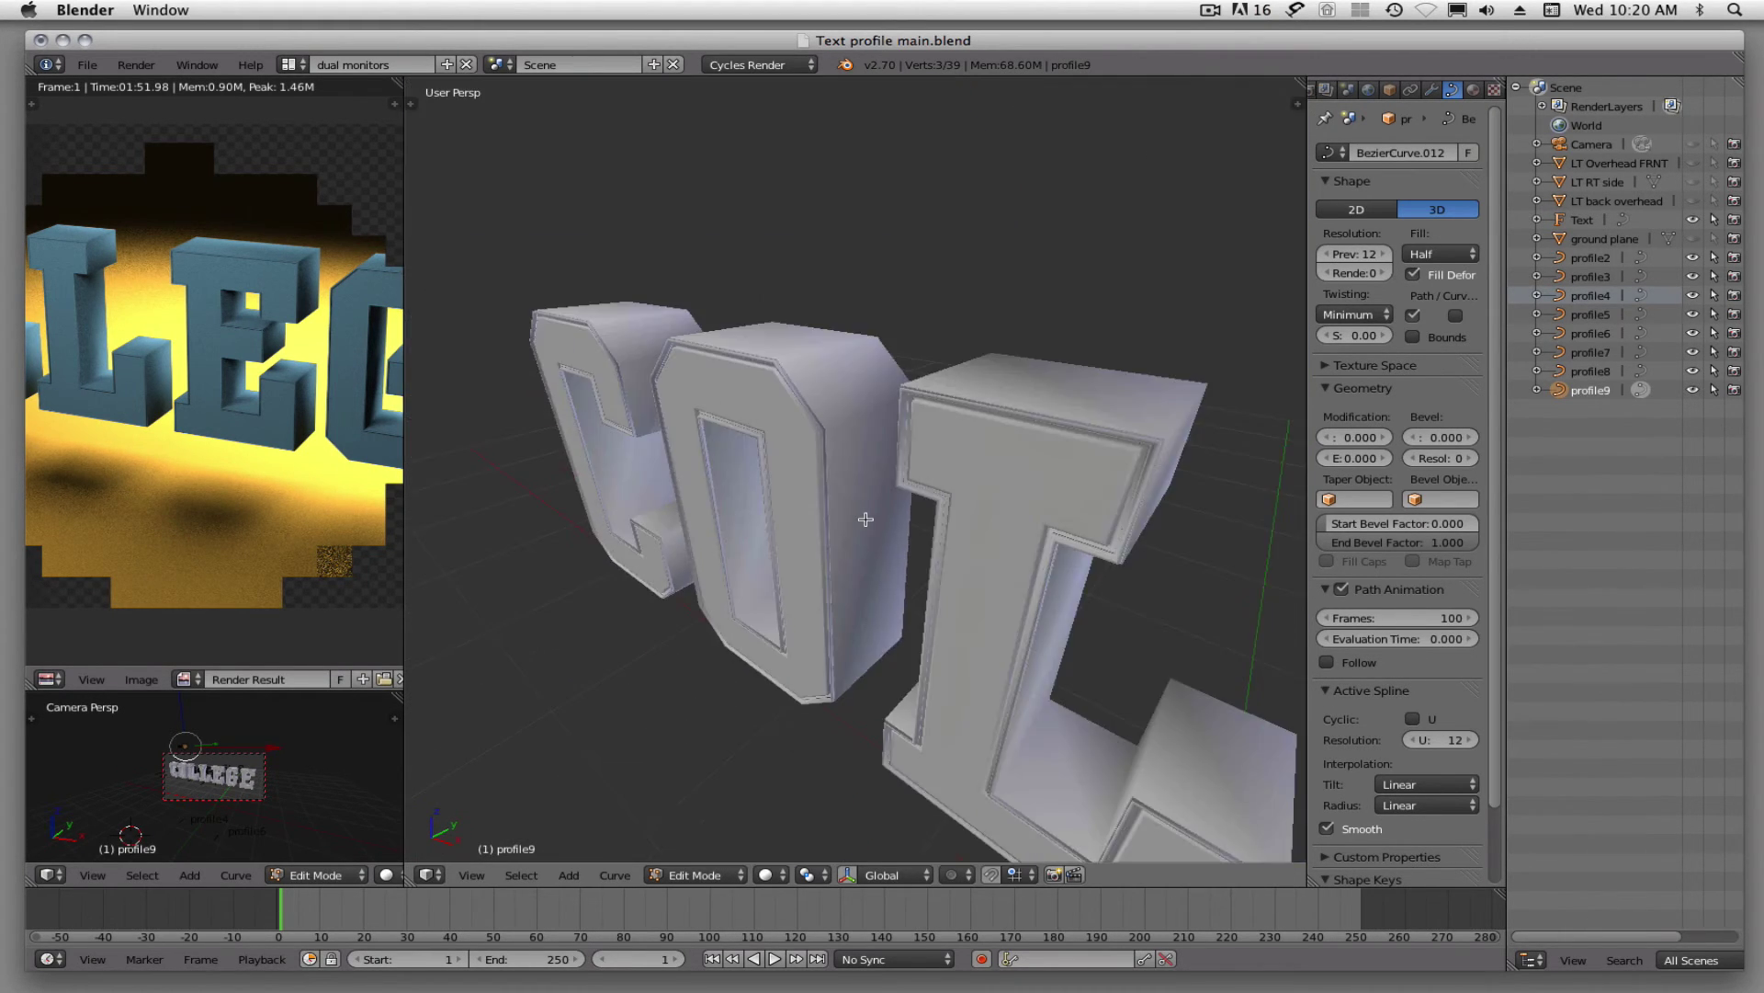
{"action": "middle_click_drag", "start_coordinate": [979, 584], "coordinate": [949, 531]}
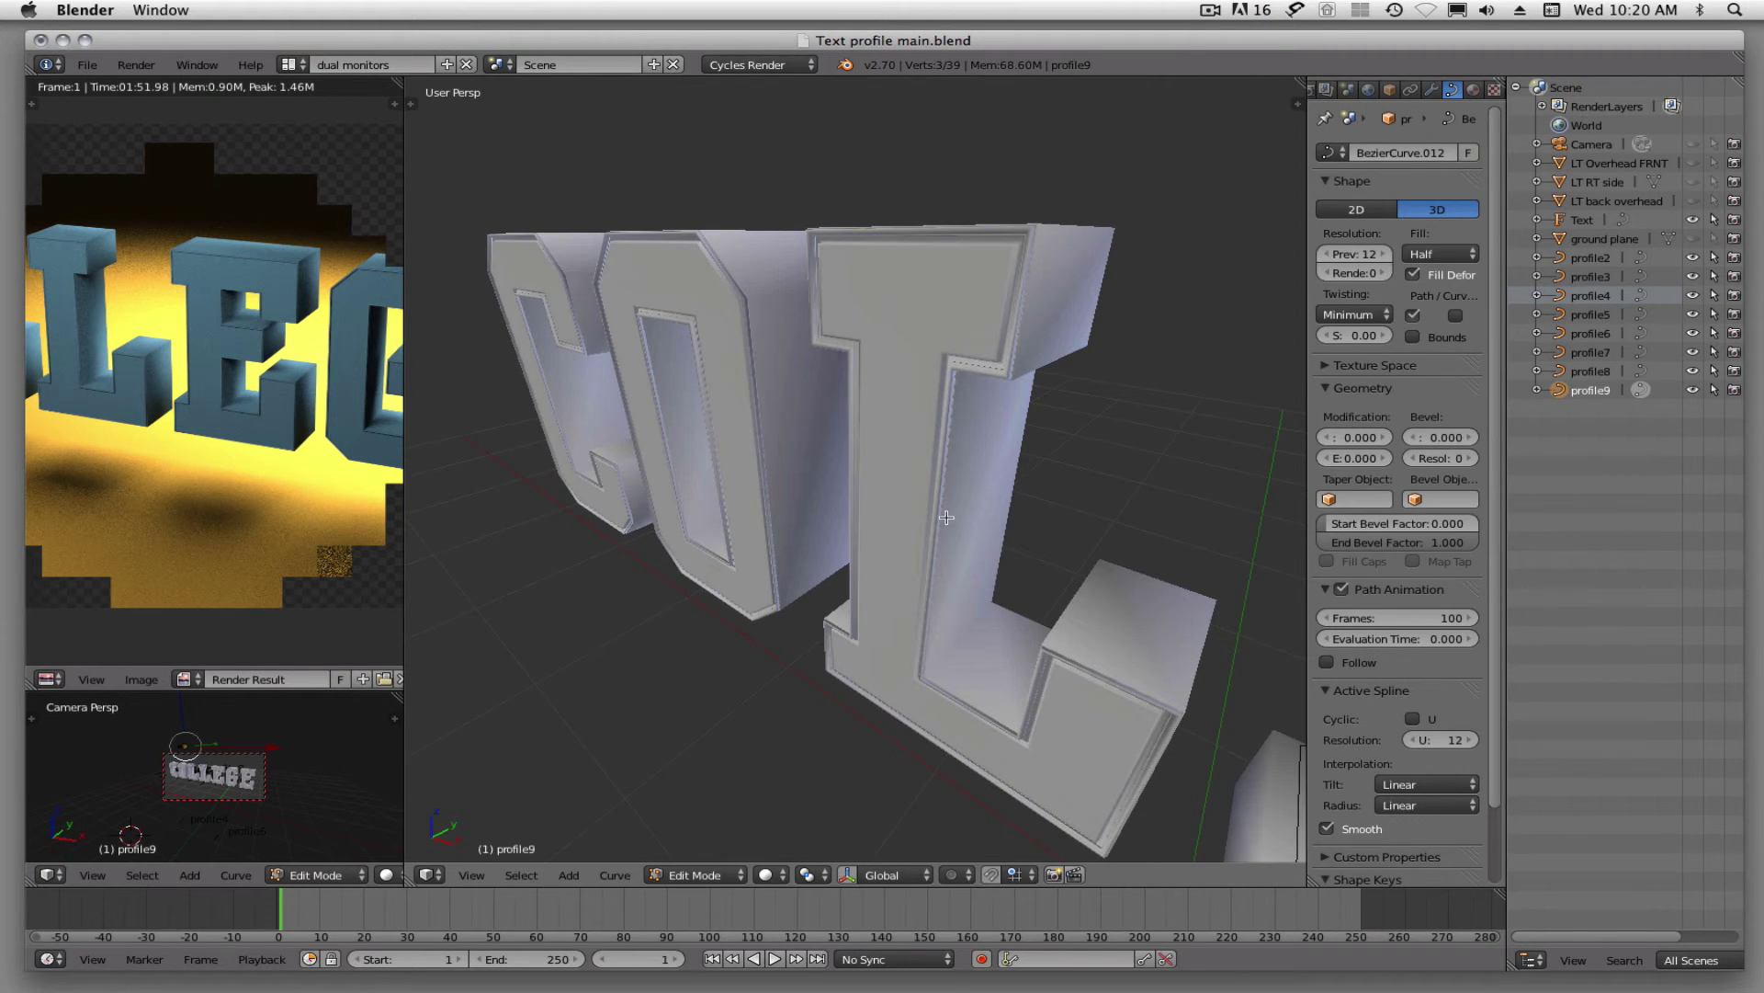
{"action": "middle_click_drag", "start_coordinate": [1015, 357], "coordinate": [1041, 353]}
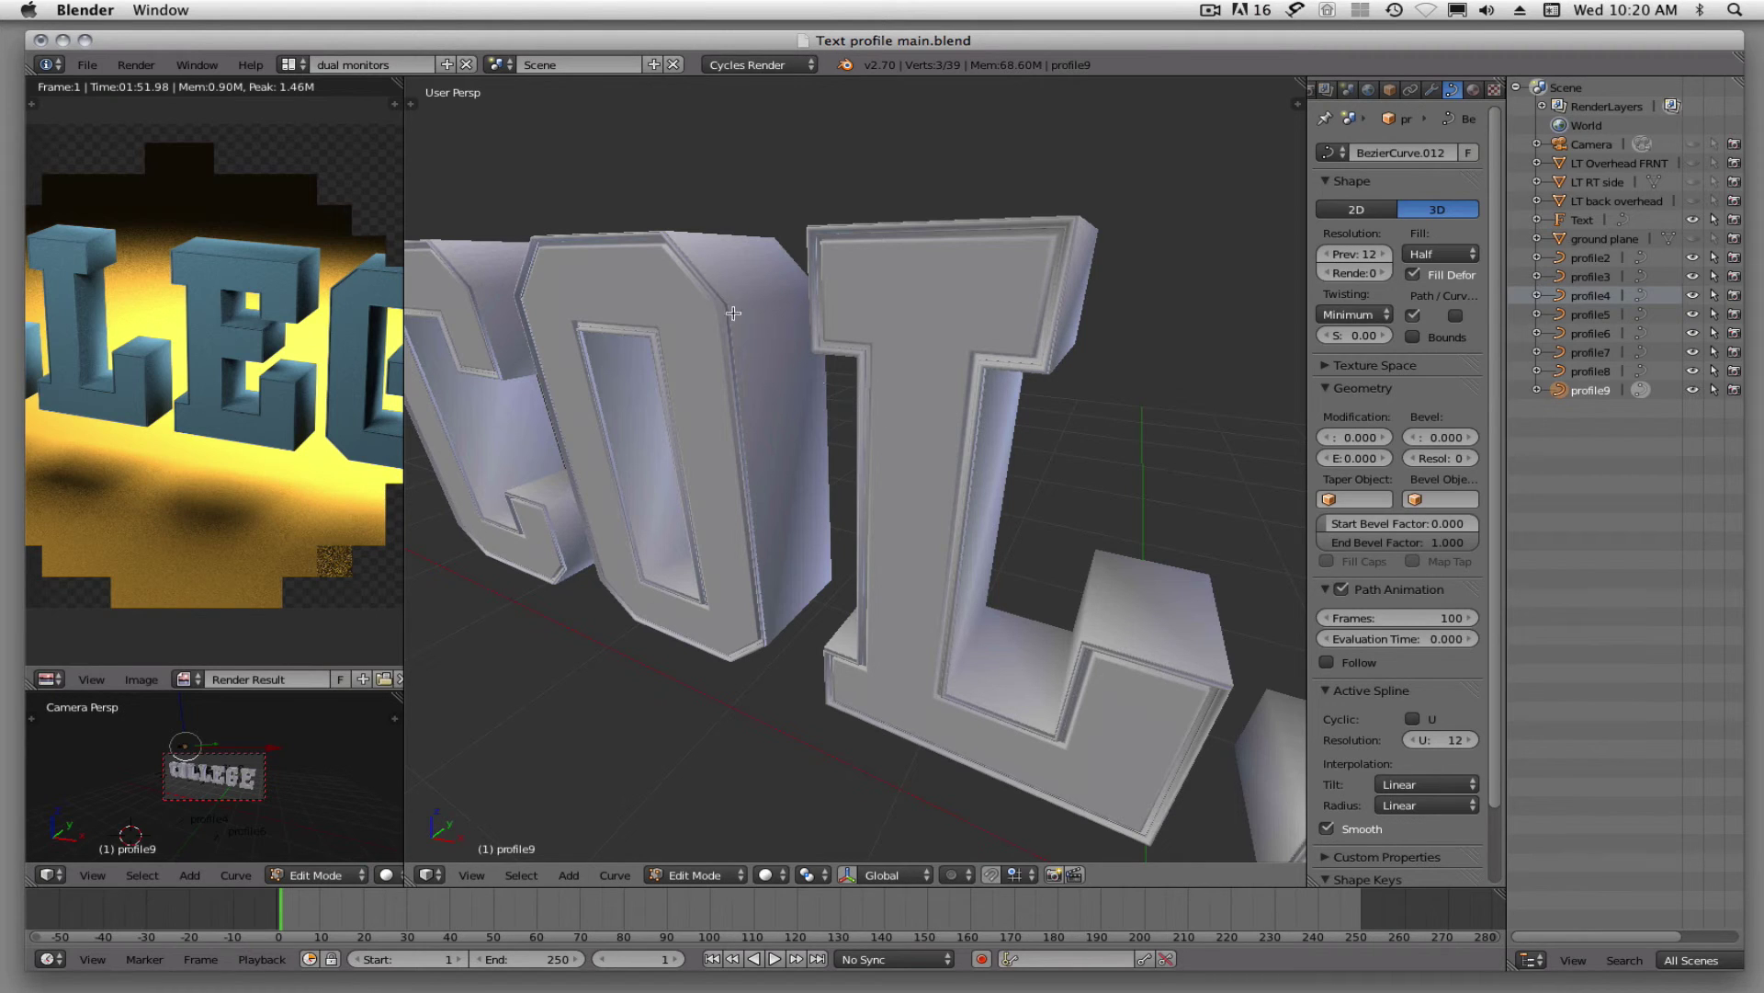
In top view, raise the profile9 curve's end points to lift its outer lip higher.
{"action": "key", "text": "KP_7"}
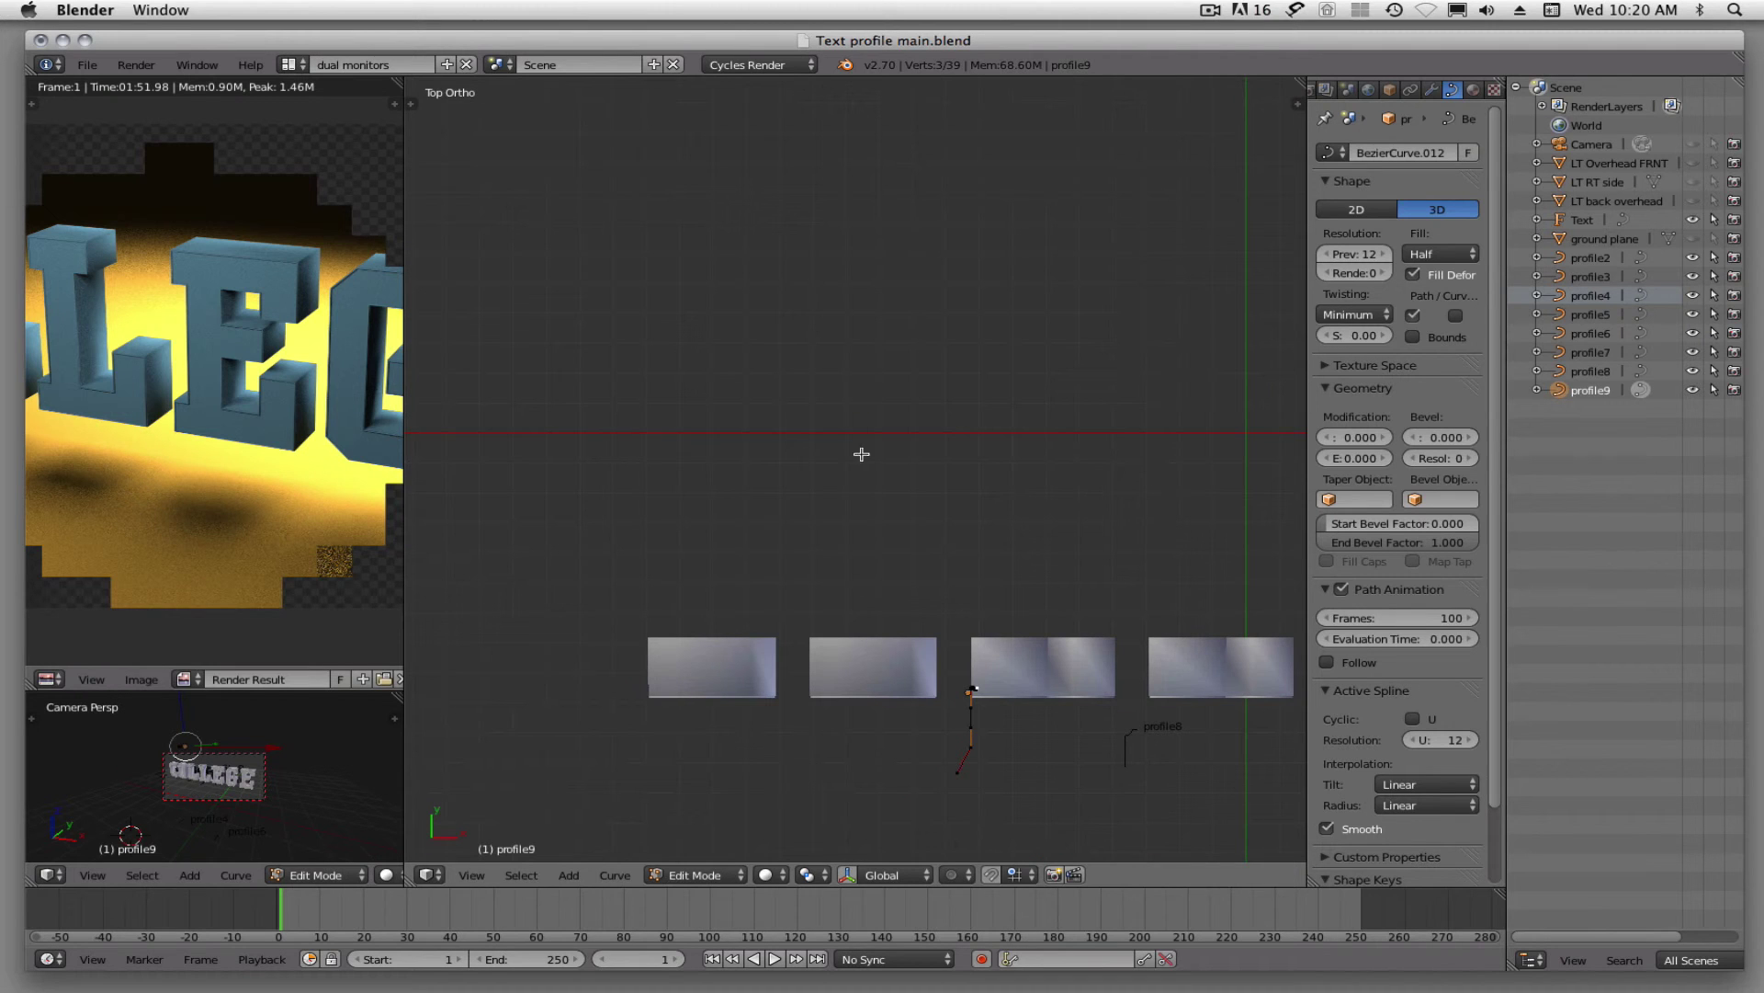
{"action": "scroll", "coordinate": [992, 739], "scroll_direction": "up", "scroll_amount": 10}
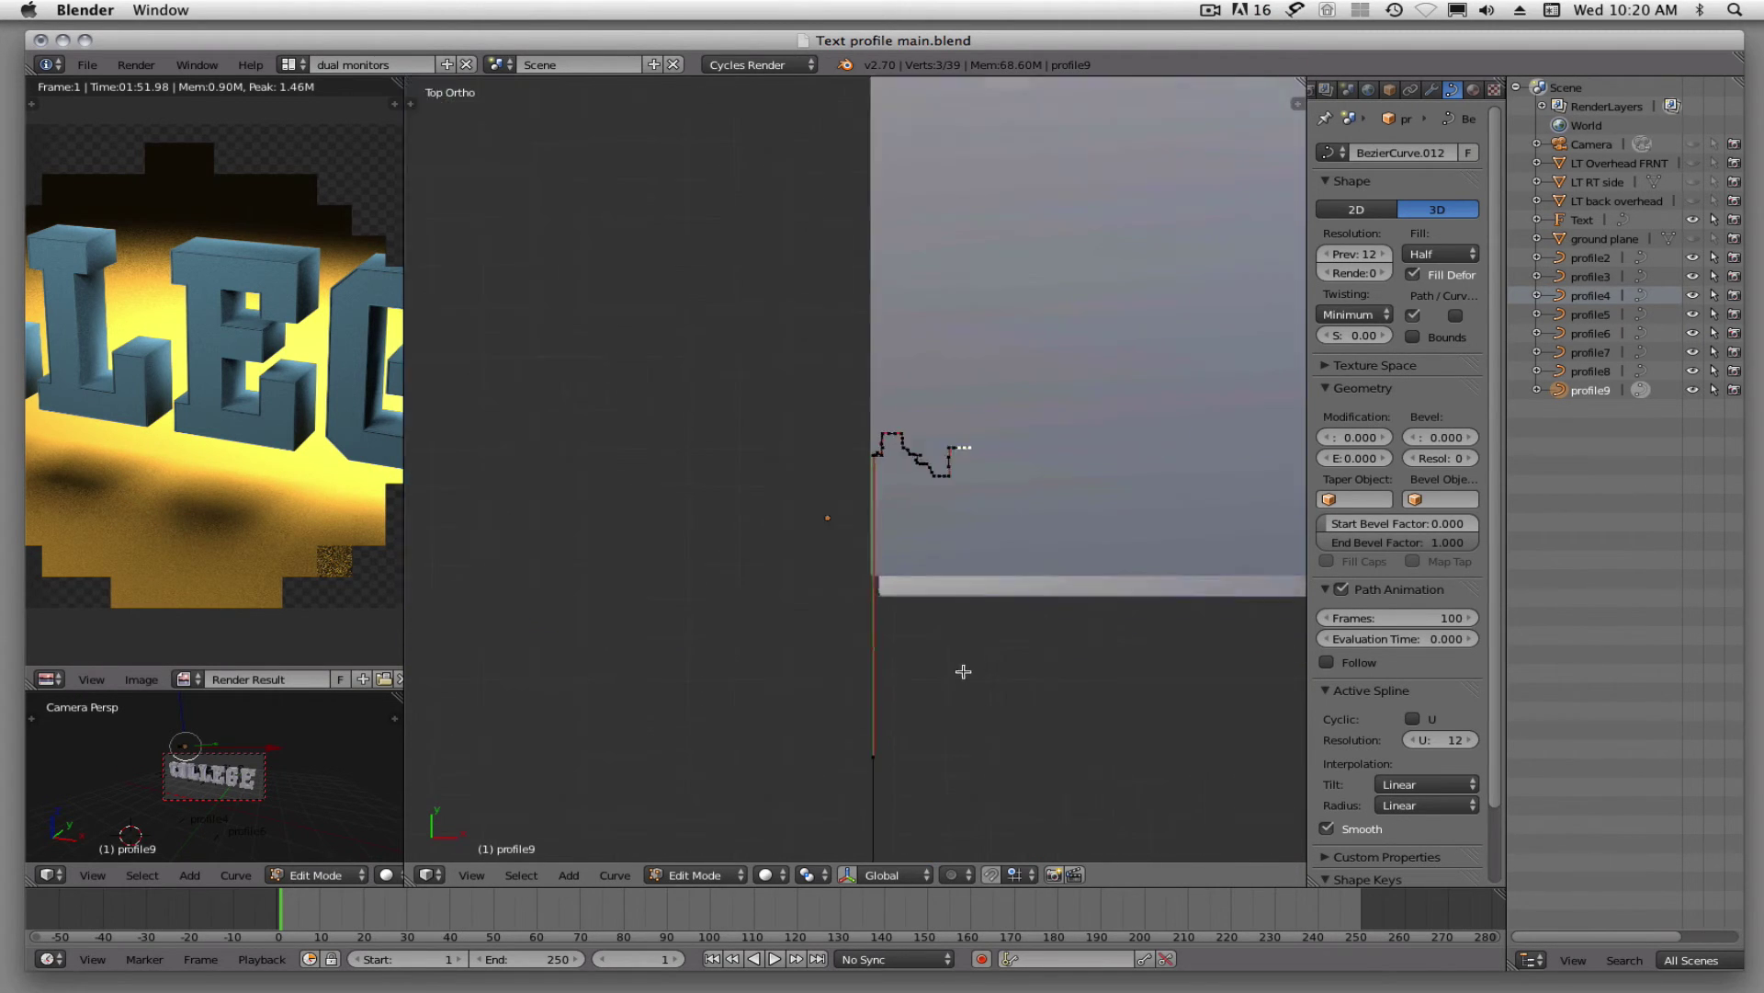
{"action": "scroll", "coordinate": [948, 597], "scroll_direction": "up", "scroll_amount": 2}
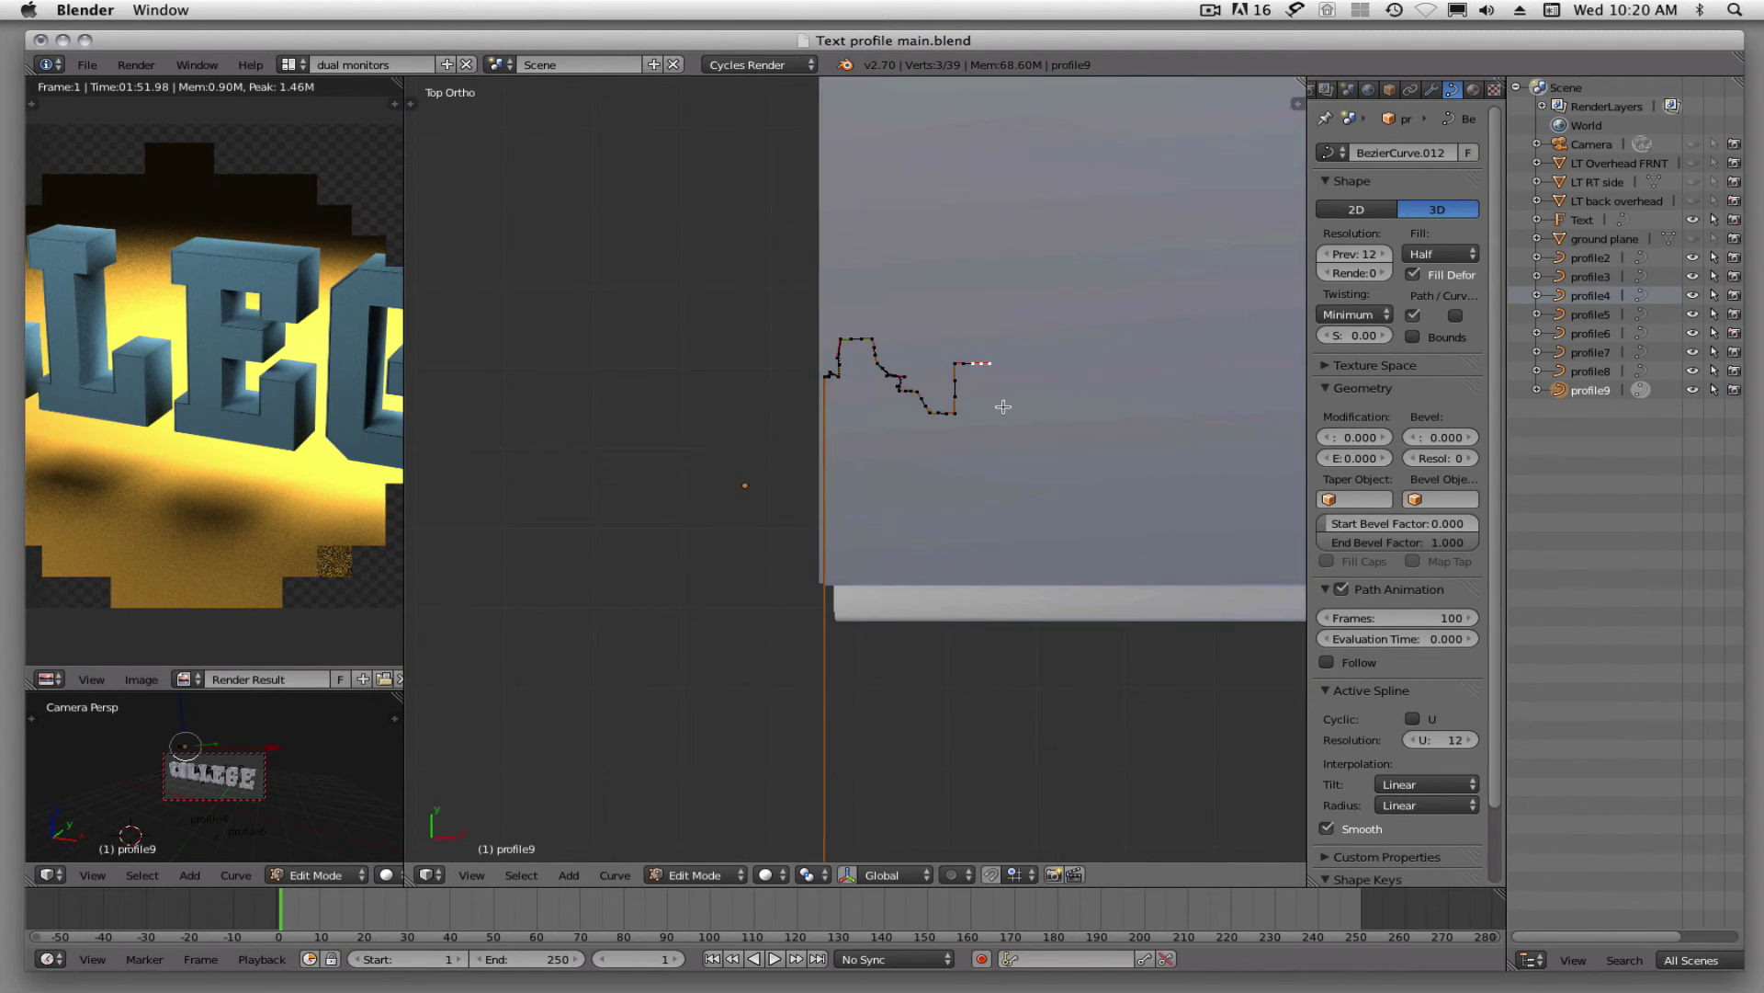
{"action": "right_click", "coordinate": [958, 364], "text": "shift"}
{"action": "key", "text": "g"}
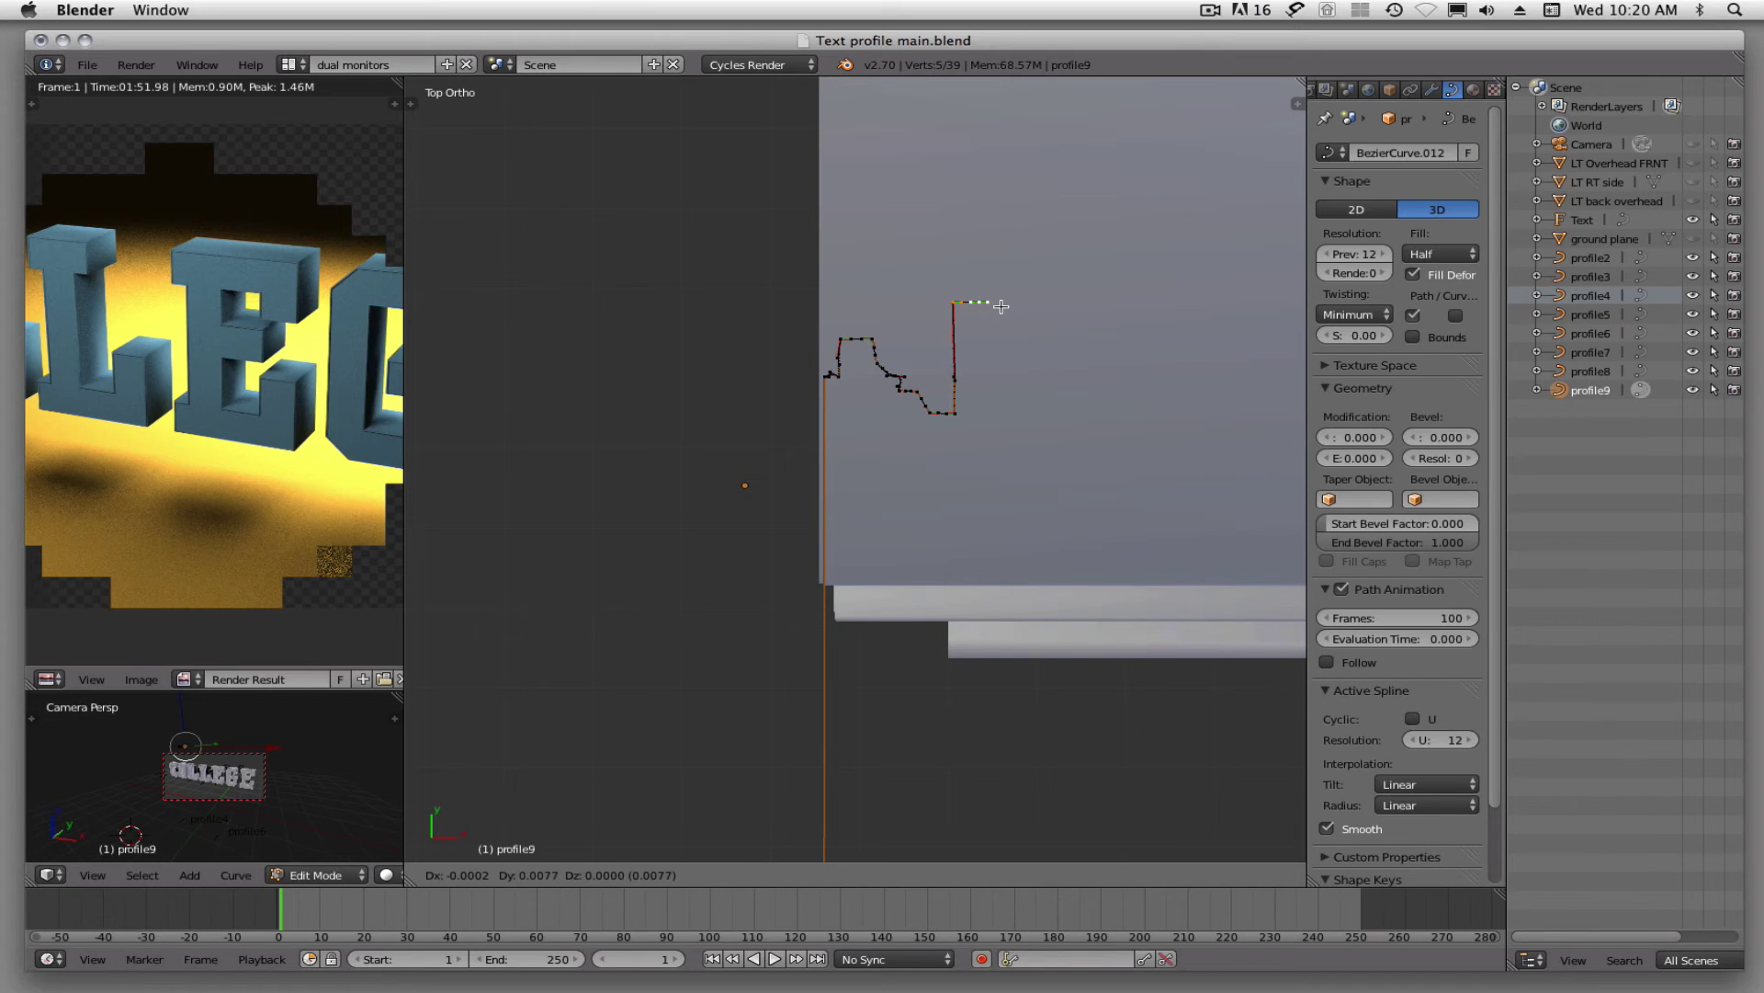
{"action": "left_click", "coordinate": [1000, 306]}
Orbit to a perspective view to inspect the taller outer step on the COLLEGE letters.
{"action": "scroll", "coordinate": [1047, 478], "scroll_direction": "down", "scroll_amount": 8}
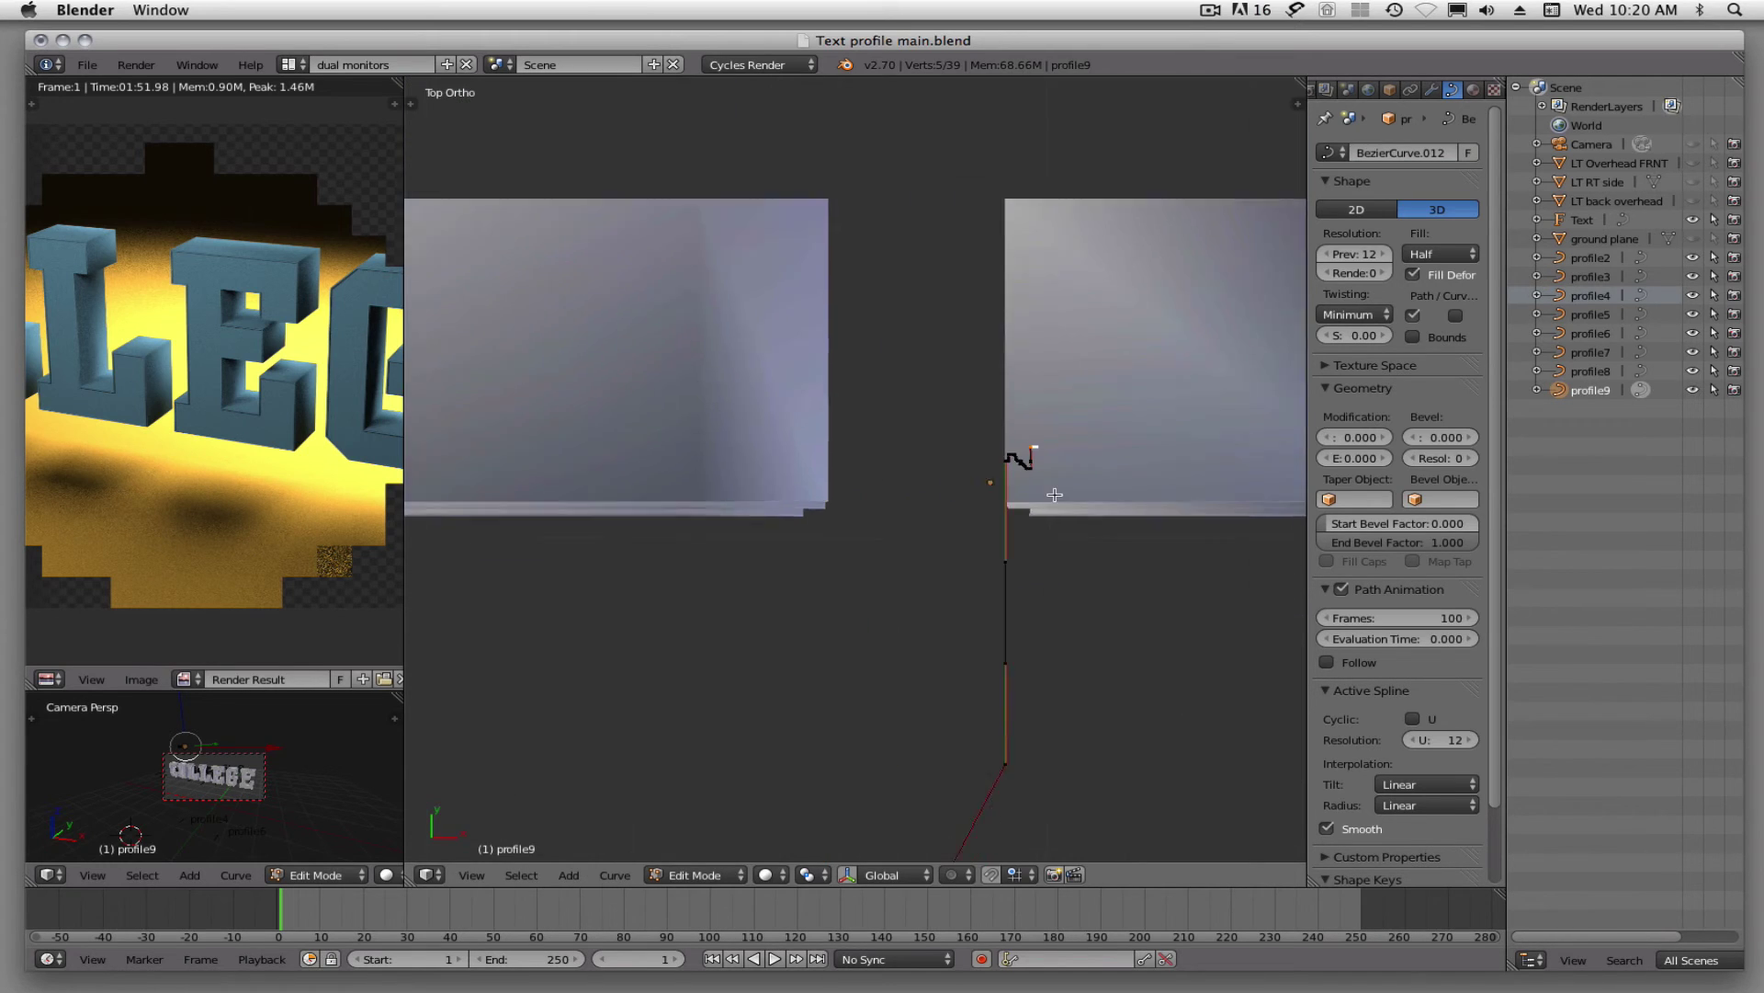
{"action": "scroll", "coordinate": [1054, 495], "scroll_direction": "down", "scroll_amount": 3}
{"action": "middle_click_drag", "start_coordinate": [1051, 500], "coordinate": [884, 433]}
{"action": "scroll", "coordinate": [922, 292], "scroll_direction": "up", "scroll_amount": 3}
{"action": "middle_click_drag", "start_coordinate": [922, 292], "coordinate": [849, 515]}
{"action": "middle_click_drag", "start_coordinate": [839, 656], "coordinate": [851, 615]}
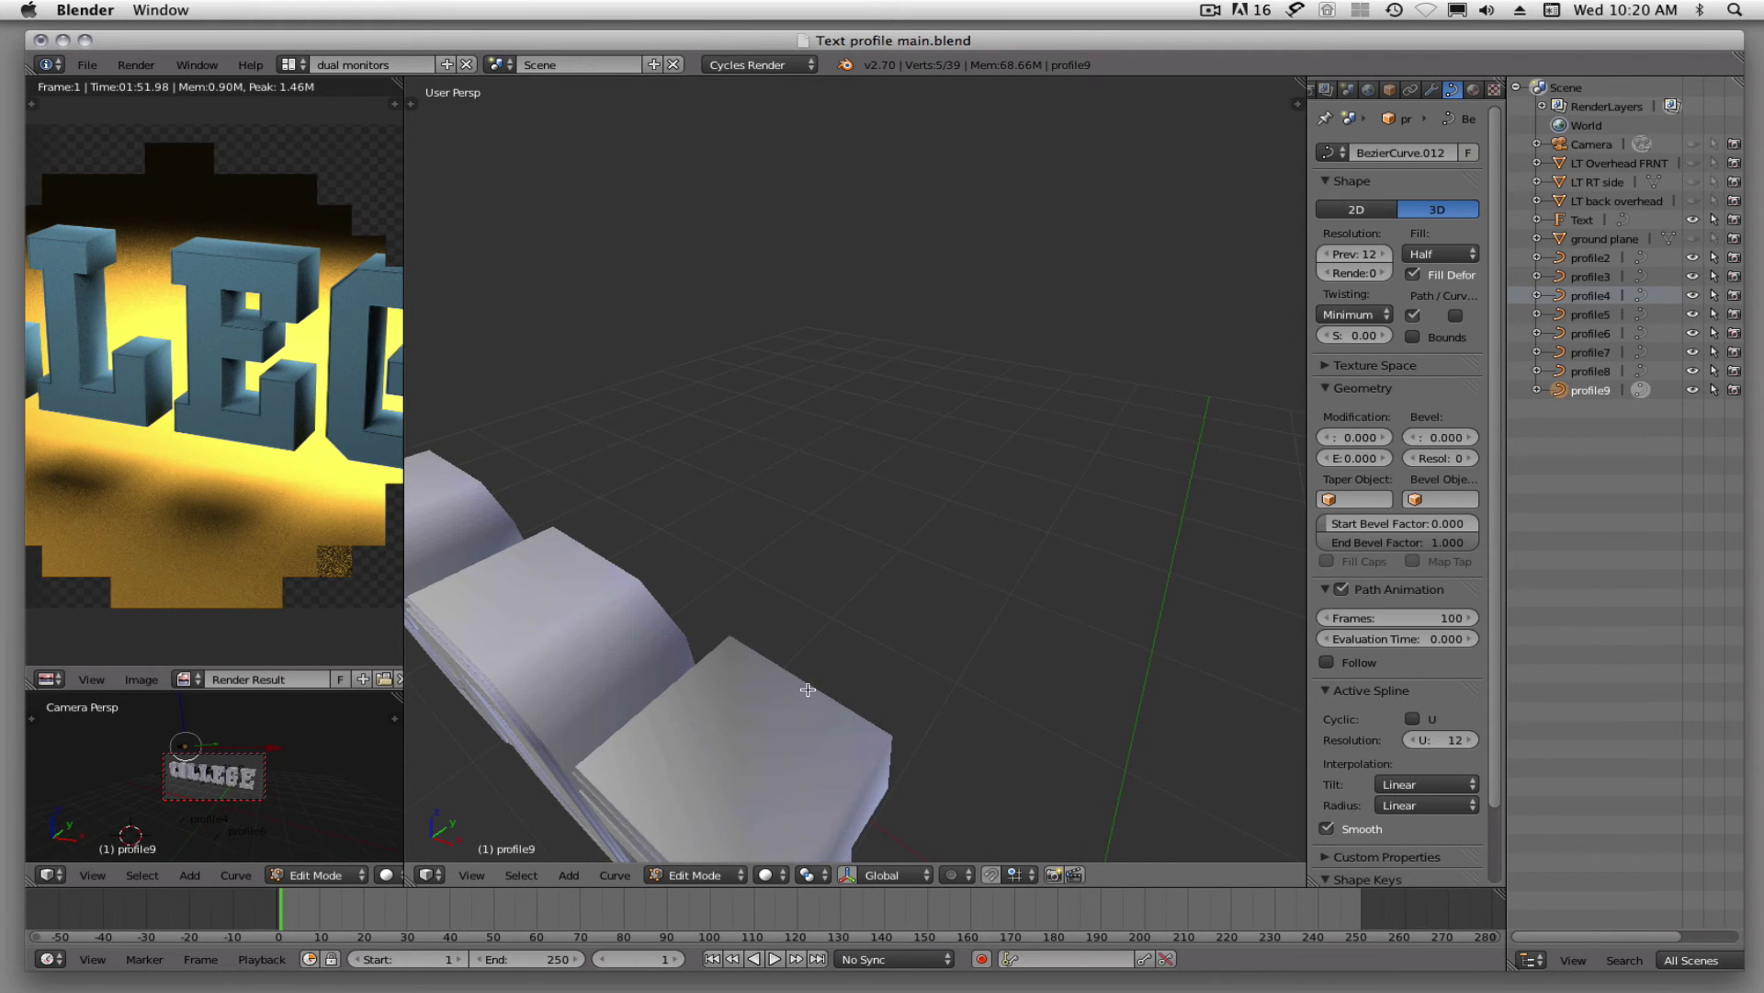
{"action": "middle_click_drag", "start_coordinate": [808, 689], "coordinate": [836, 513]}
{"action": "scroll", "coordinate": [843, 474], "scroll_direction": "up", "scroll_amount": 3}
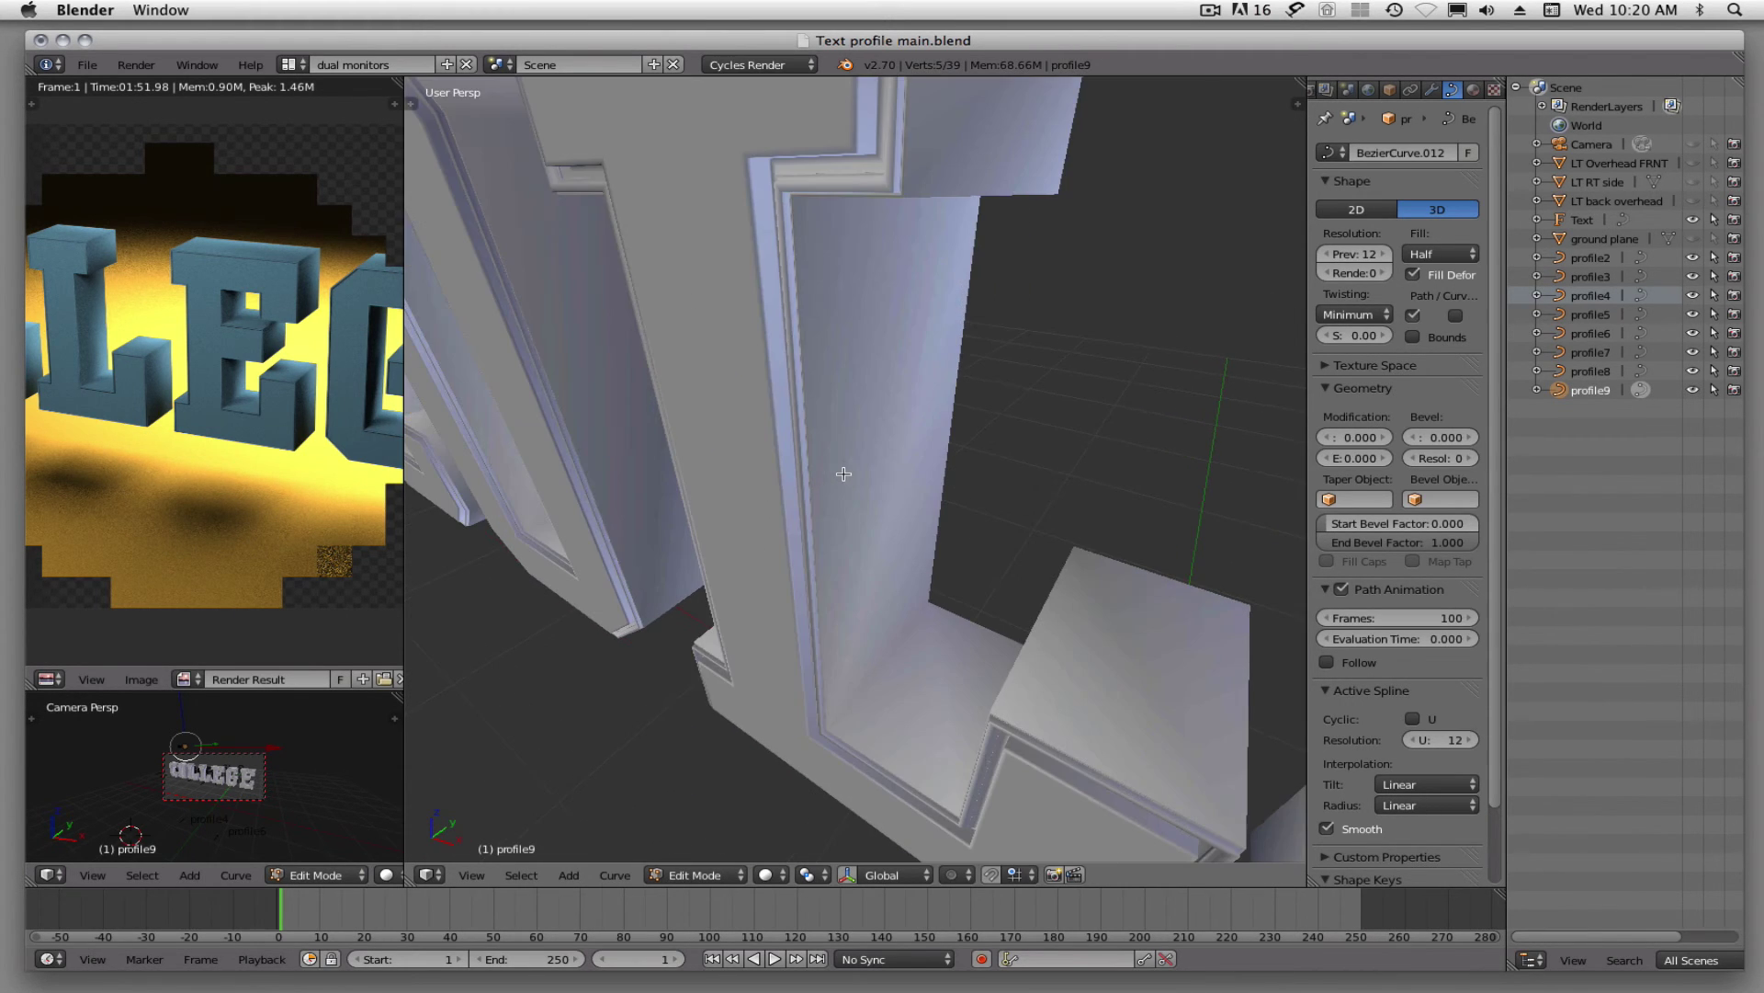
{"action": "middle_click_drag", "start_coordinate": [863, 335], "coordinate": [866, 386]}
{"action": "scroll", "coordinate": [878, 371], "scroll_direction": "up", "scroll_amount": 2}
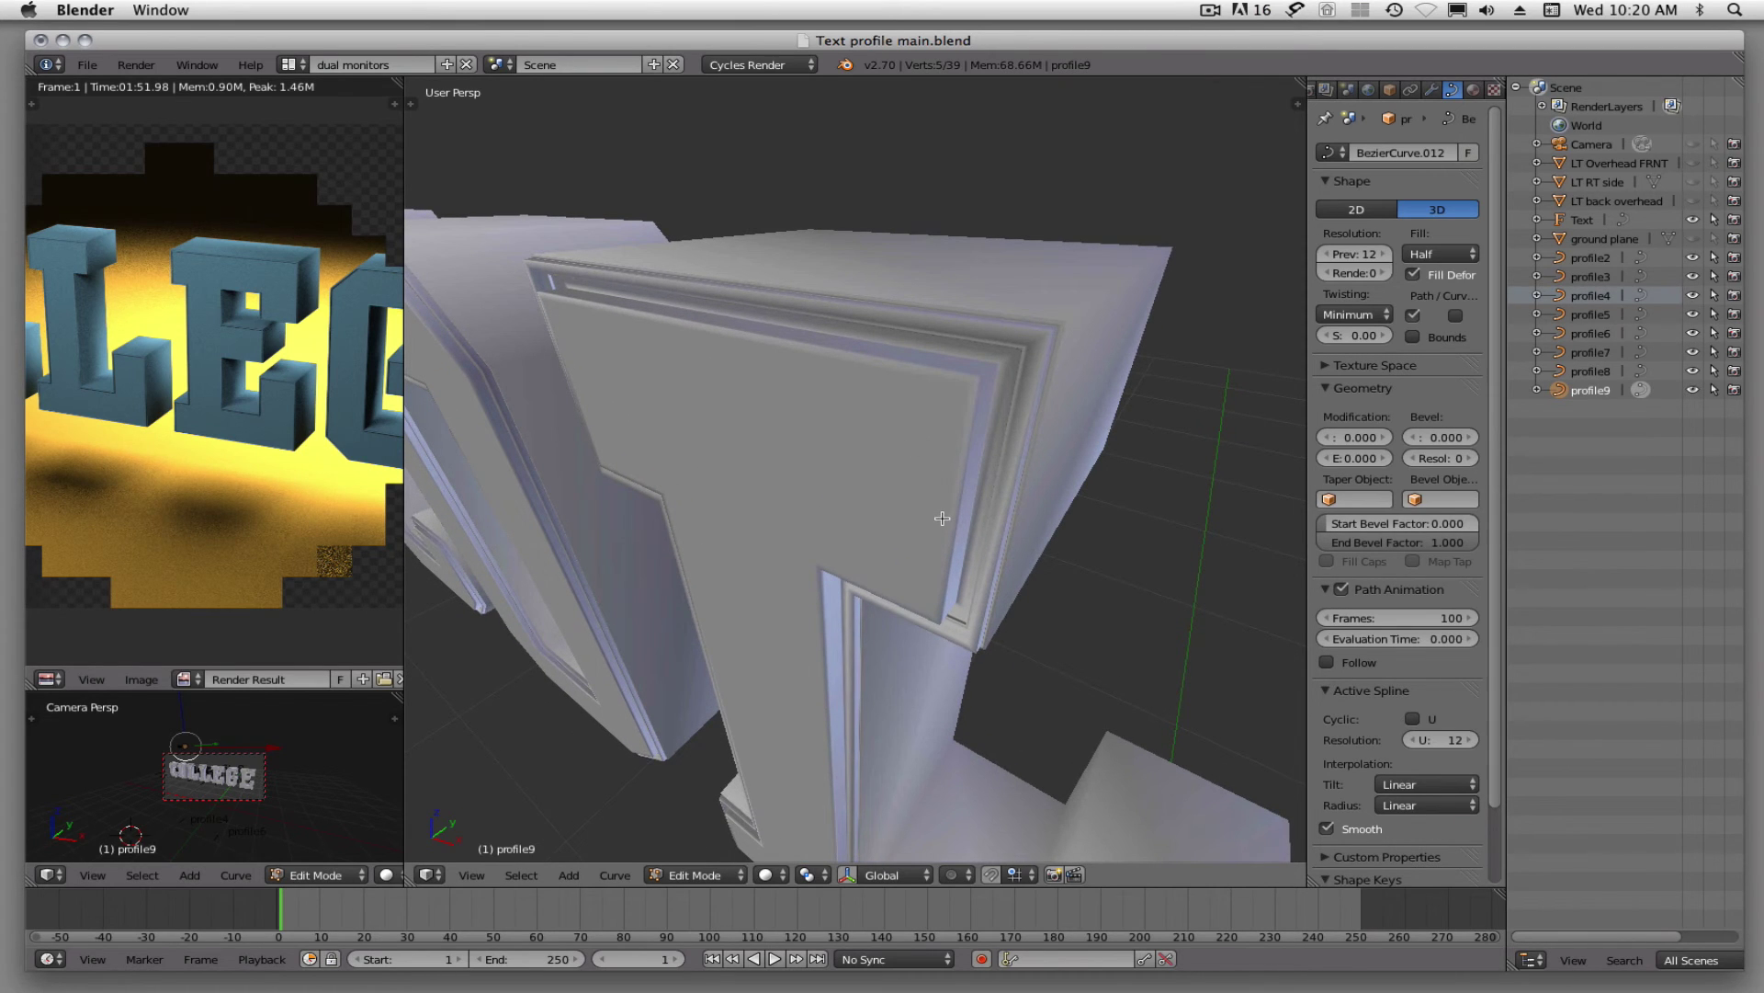
{"action": "scroll", "coordinate": [942, 519], "scroll_direction": "down", "scroll_amount": 8}
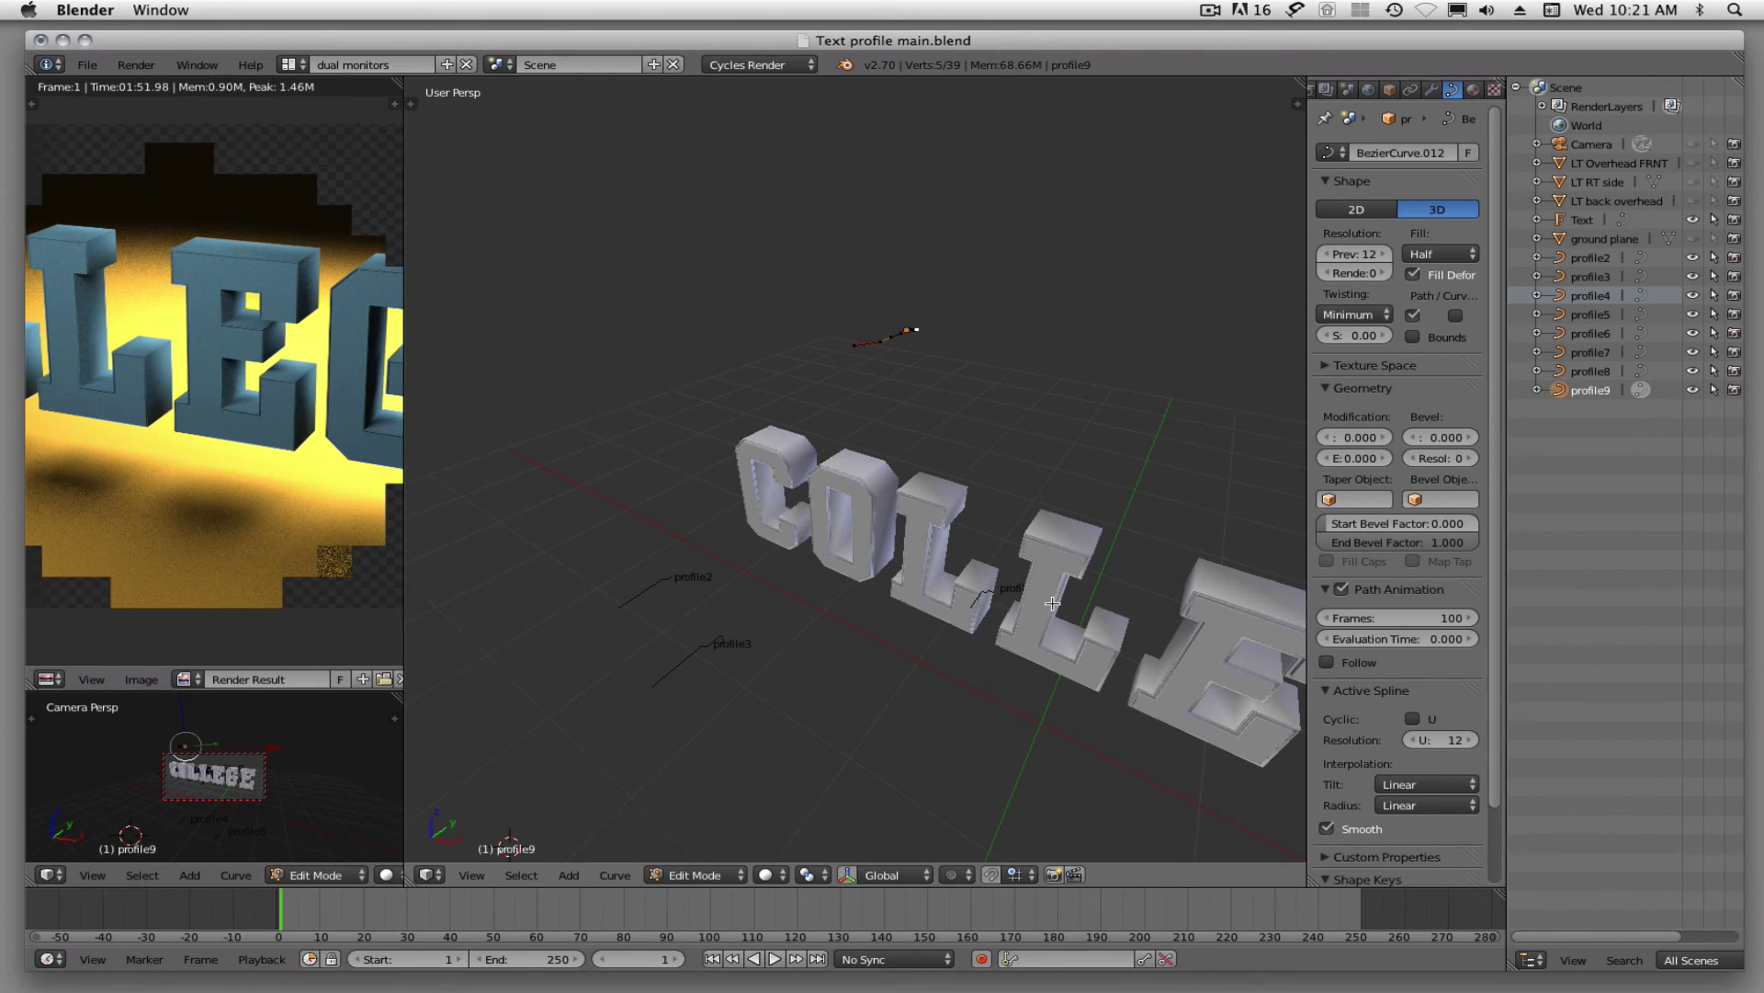